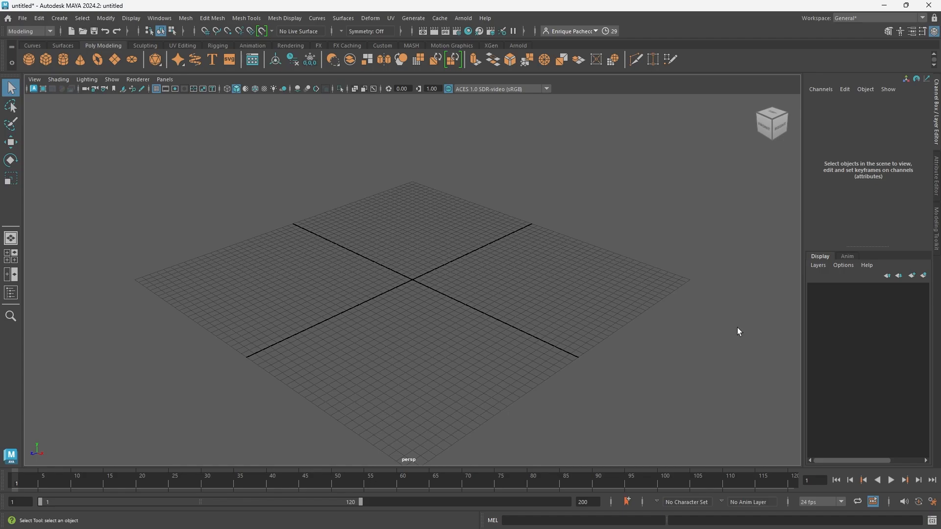
Start setting a new project and browse to the My Passport (E:) drive as its location.
left_click(19, 22)
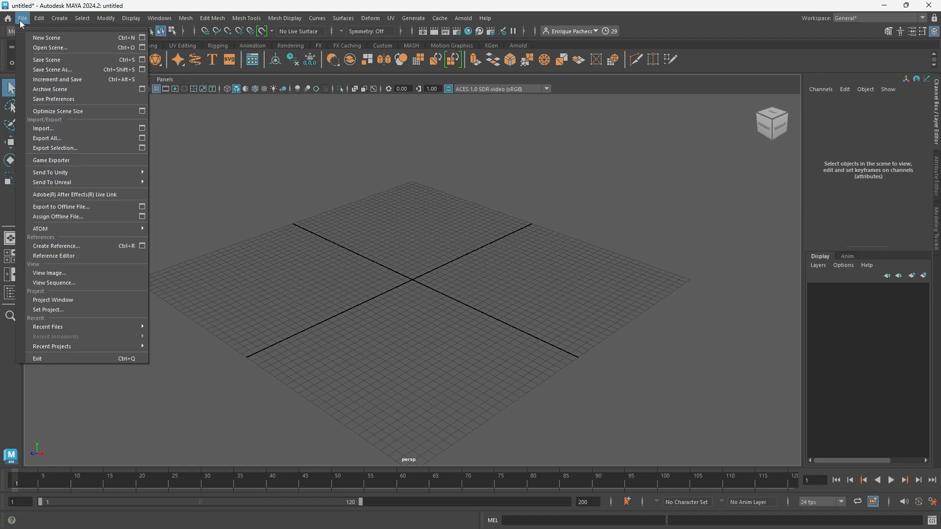
left_click(59, 311)
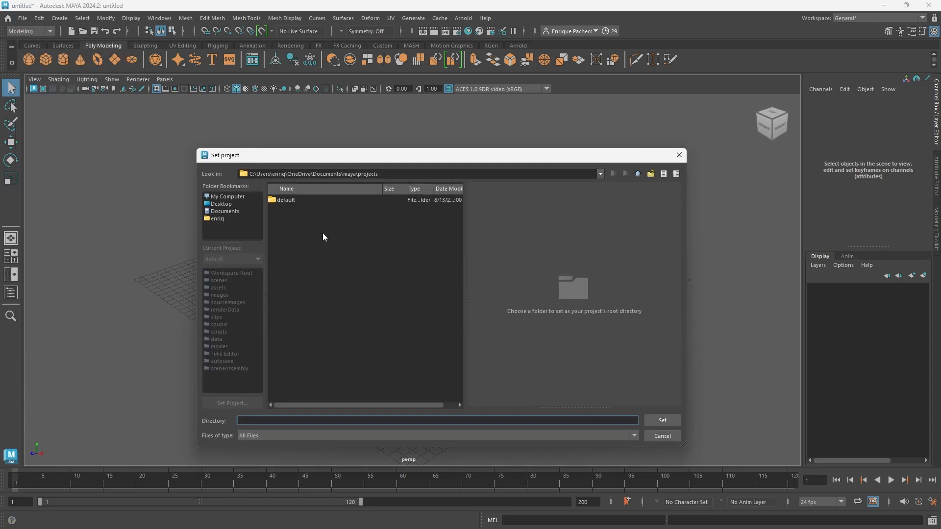
left_click_drag(251, 174, 257, 174)
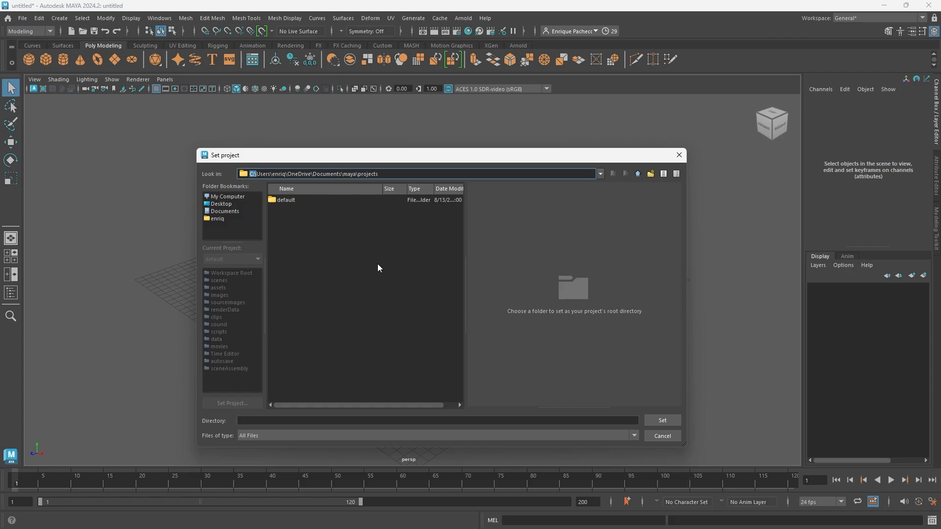
left_click(371, 265)
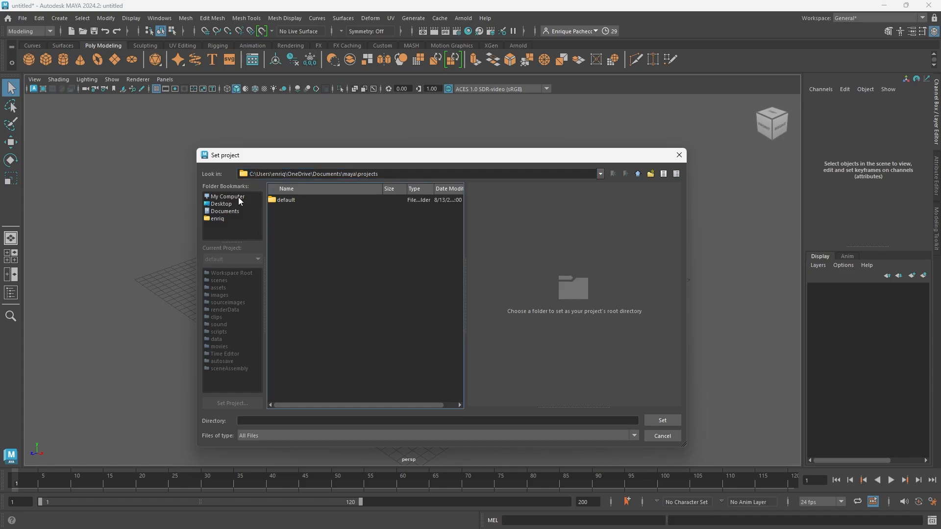
left_click(239, 197)
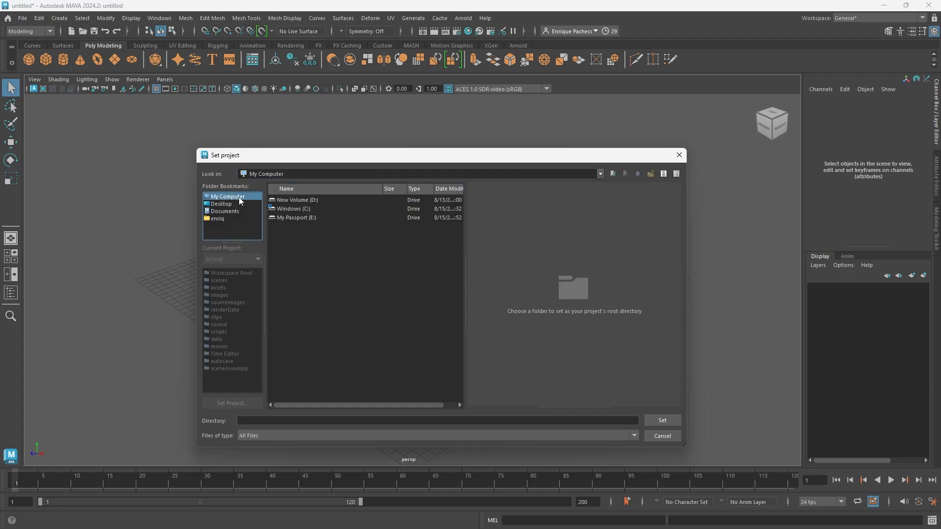
left_click(307, 217)
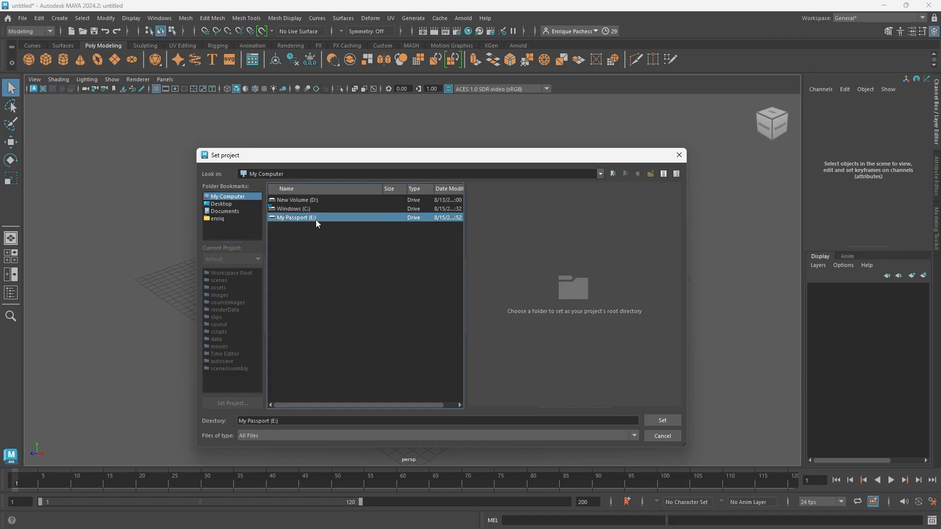
double_click(315, 219)
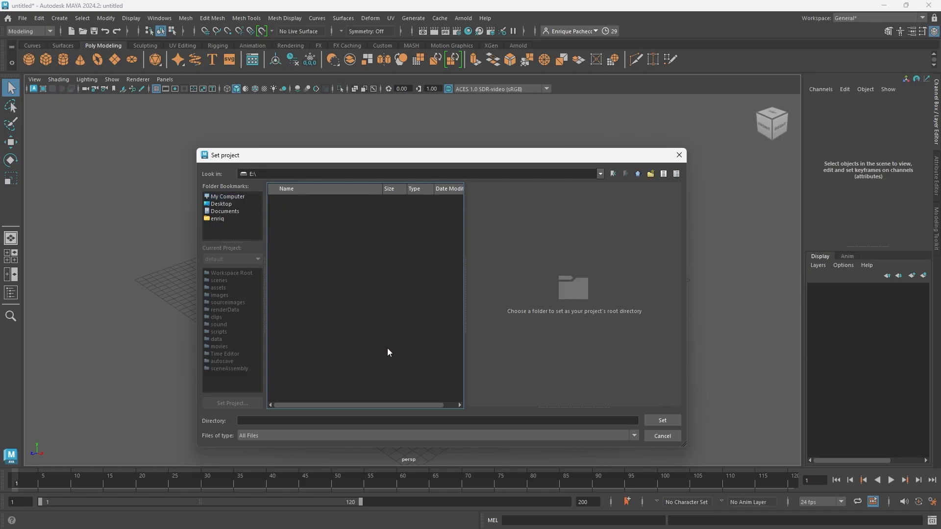
Create a new folder named "Principles of Game Design" on the E: drive.
right_click(331, 260)
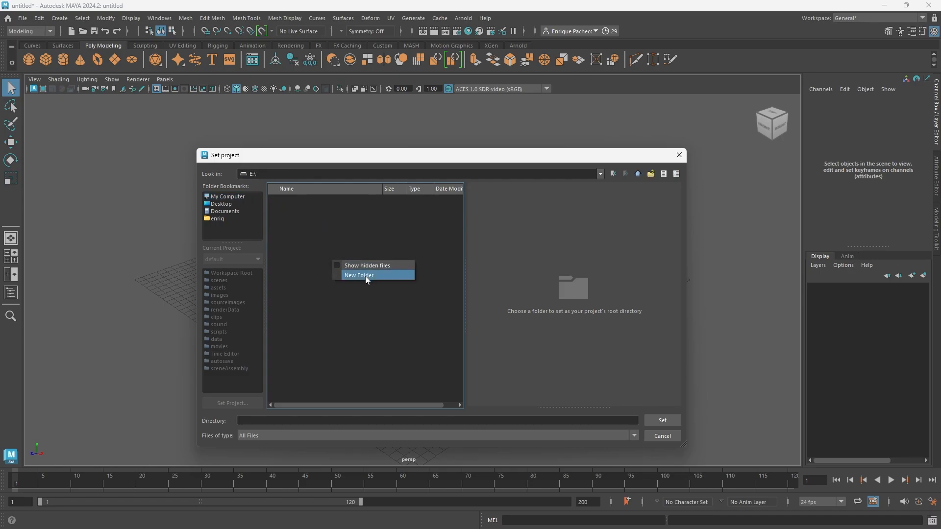
left_click(365, 275)
type("P")
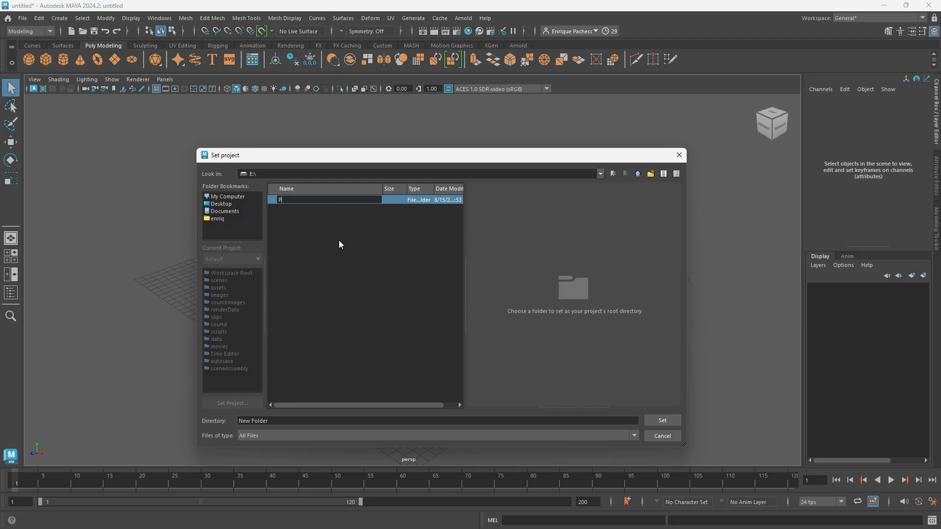
type("rinciples of Game Desig")
type("n")
key("Return")
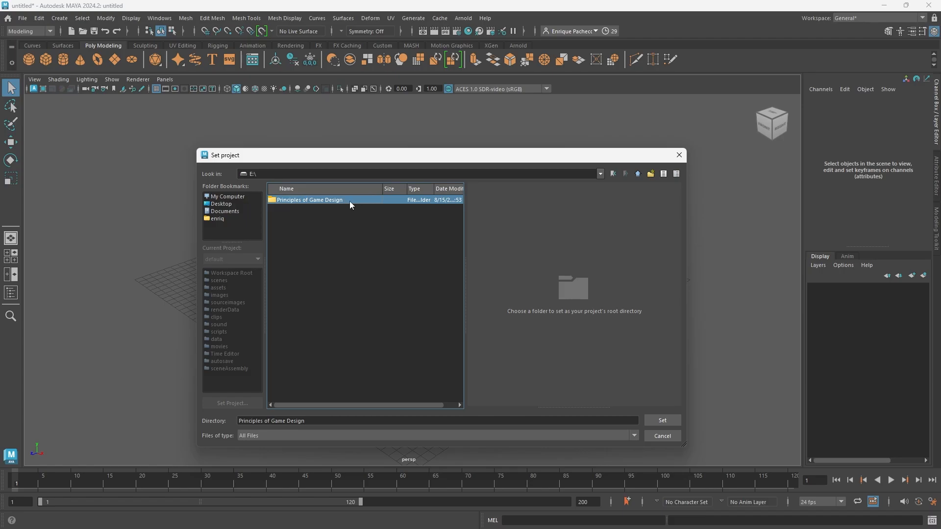
Create a new folder named "maya" inside the Principles of Game Design folder.
double_click(349, 201)
right_click(315, 217)
left_click(338, 228)
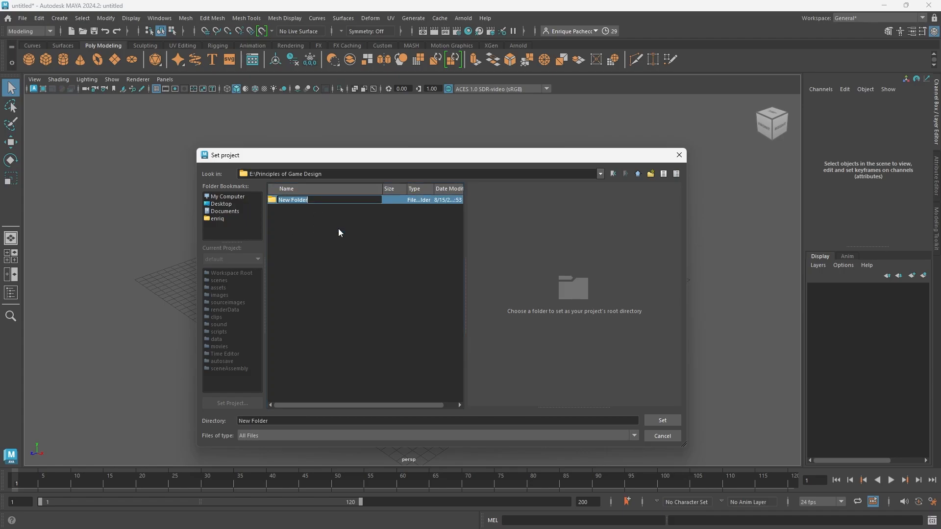
type("maya")
key("Return")
Set the maya folder as the current project and create a default workspace in it.
key("Return")
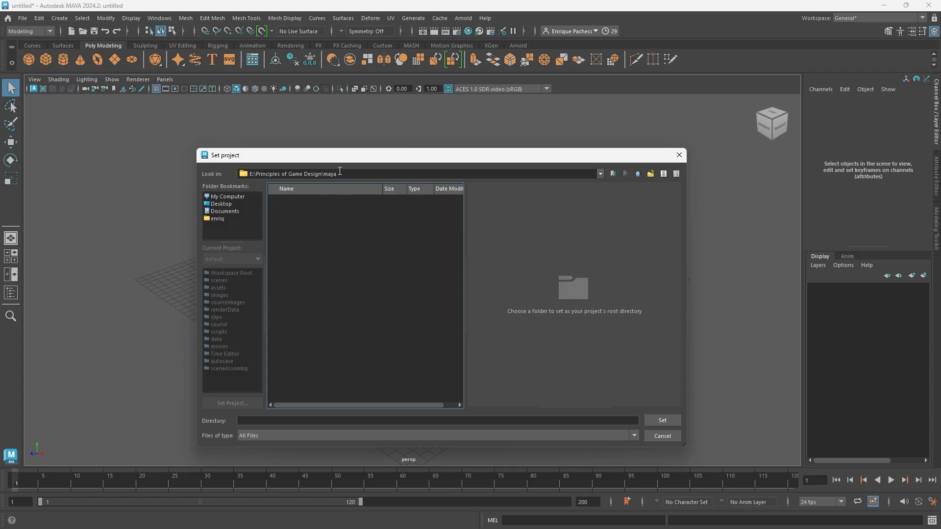
left_click(669, 420)
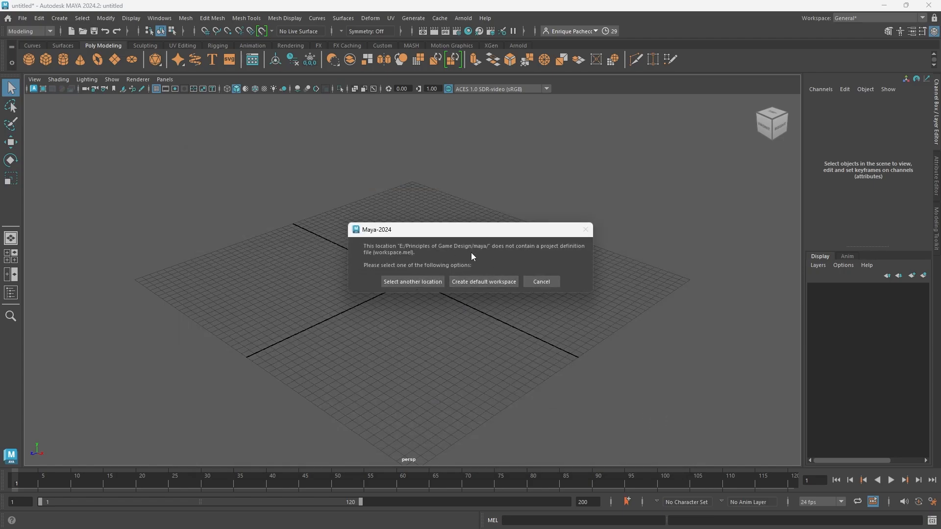
left_click(495, 281)
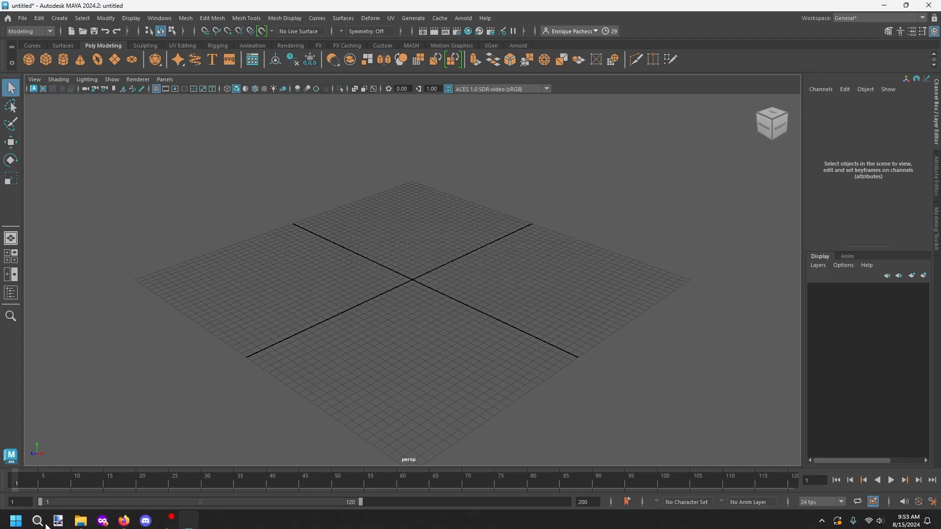
Switch to File Explorer, inspect the contents of E:\Principles of Game Design\maya, and return to Maya.
left_click(84, 520)
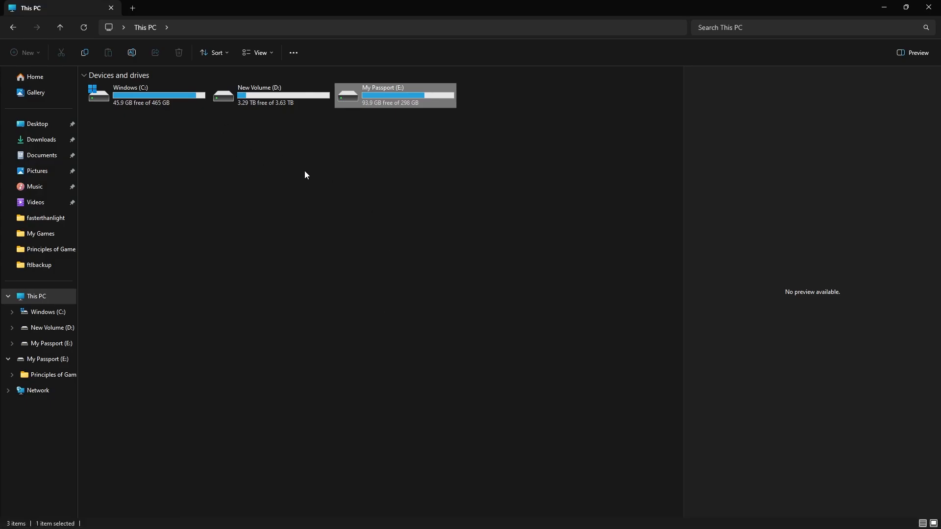
double_click(403, 96)
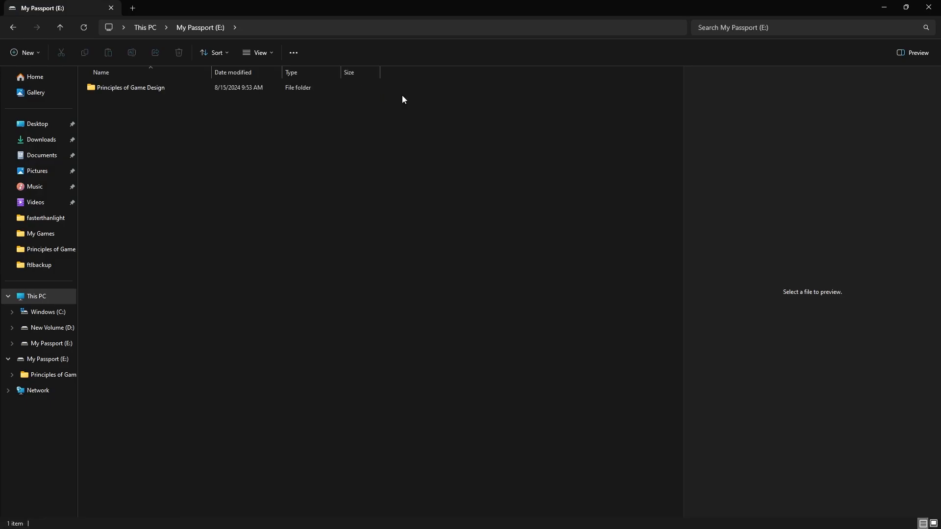
double_click(140, 88)
double_click(126, 90)
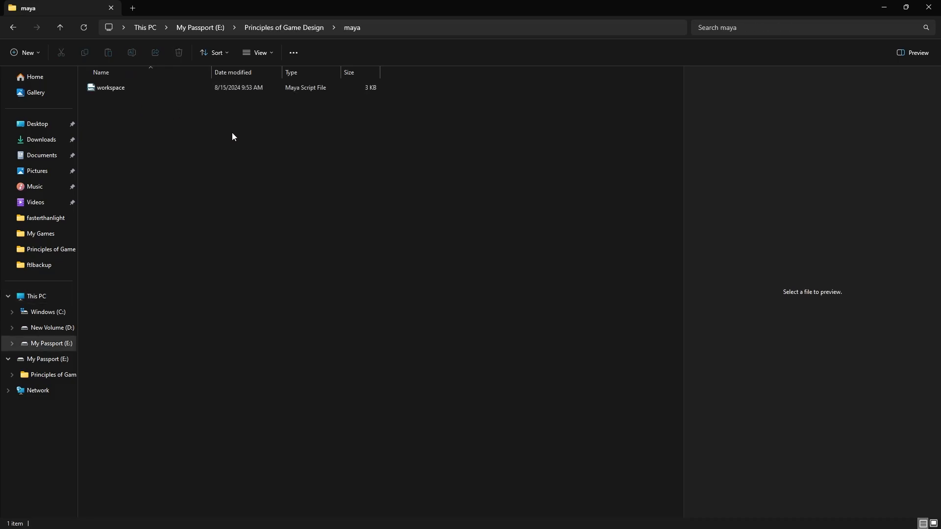
left_click(887, 6)
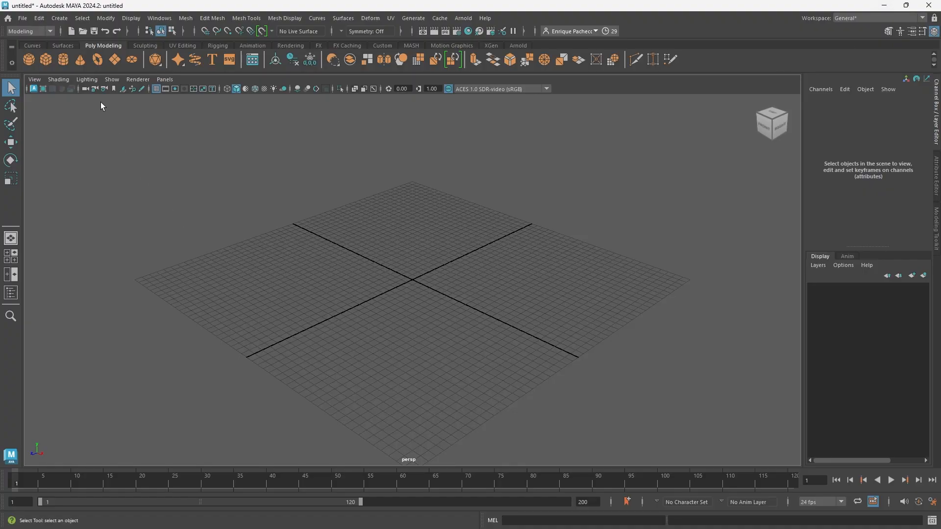
Generate the project's subfolders by accepting the default primary project locations in the Project Window.
left_click(23, 18)
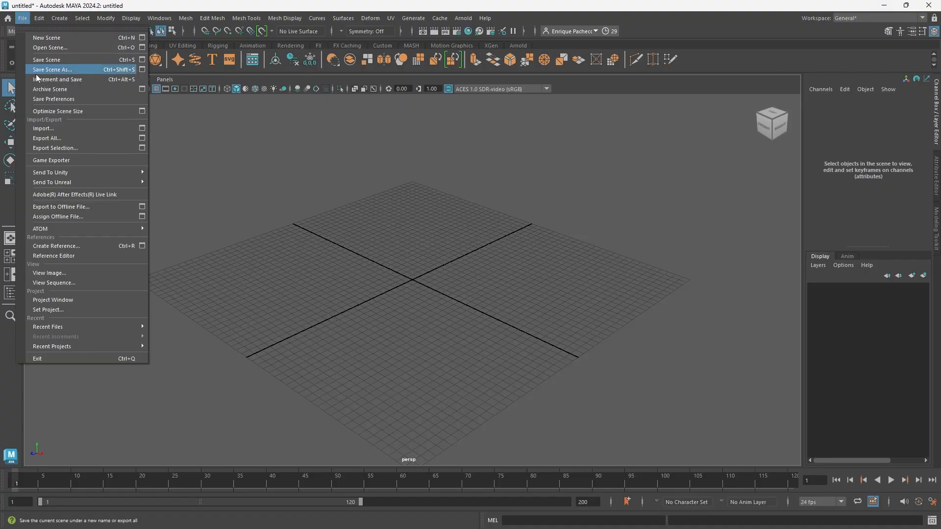
left_click(66, 301)
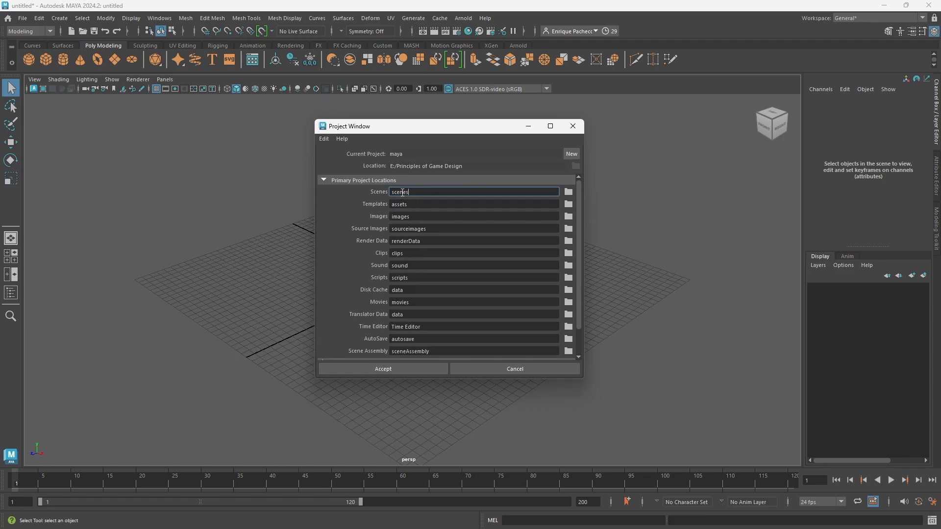
left_click(371, 369)
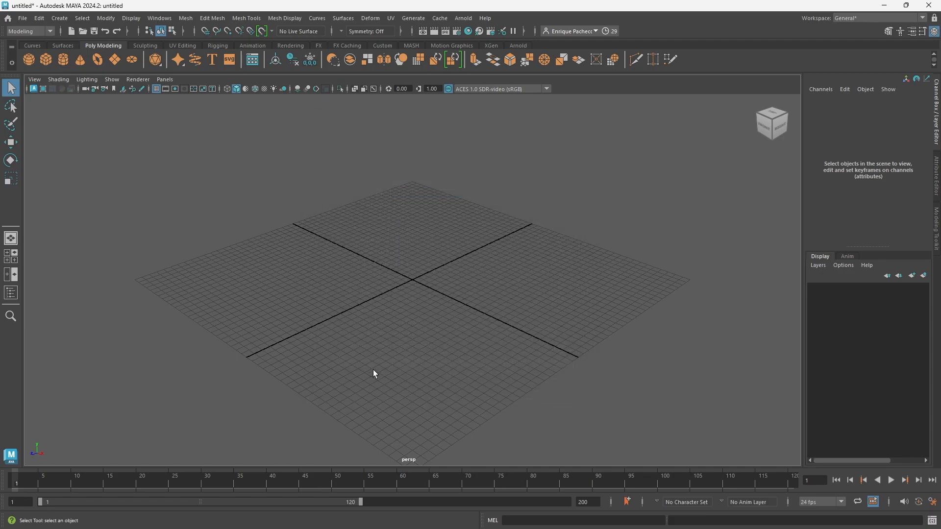
Review the autosave, images, scenes and sourceimages folders of the maya project in File Explorer, then return to Maya.
left_click(92, 518)
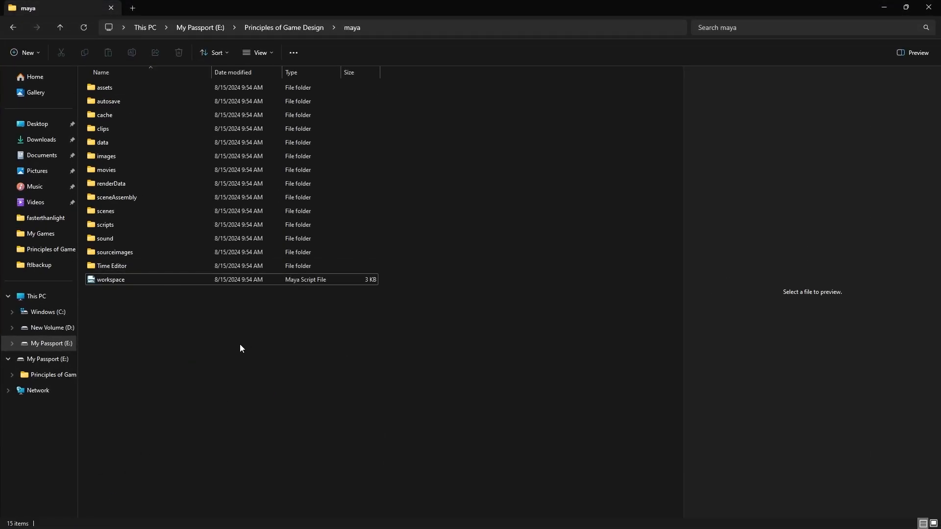
left_click(151, 101)
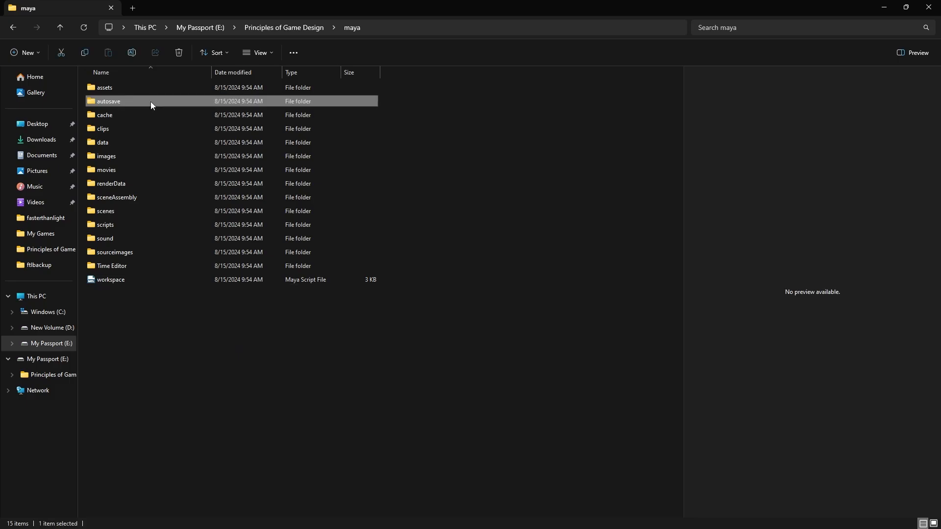
left_click(147, 155)
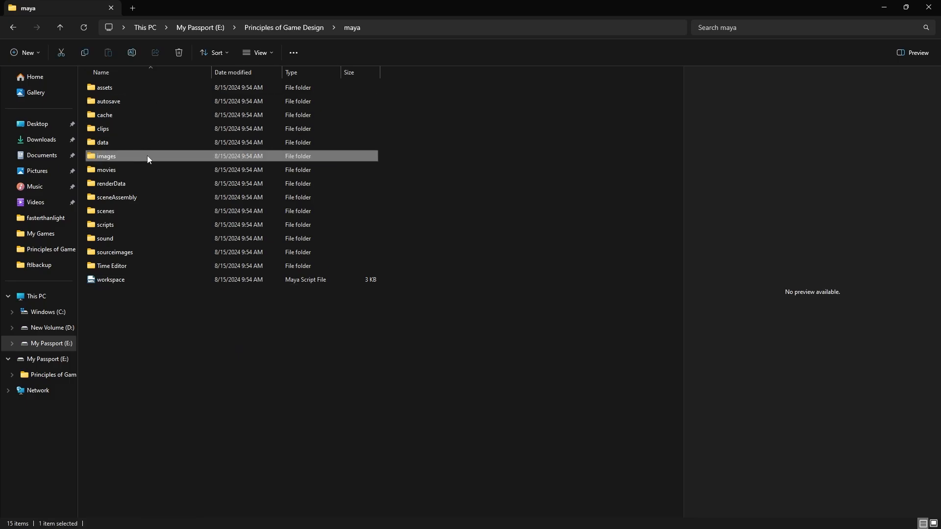
left_click(126, 215)
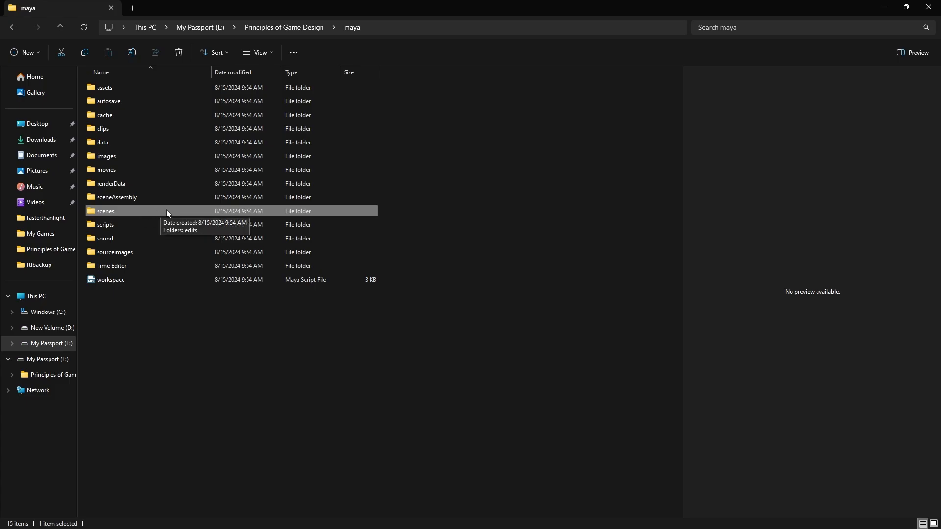
left_click(158, 252)
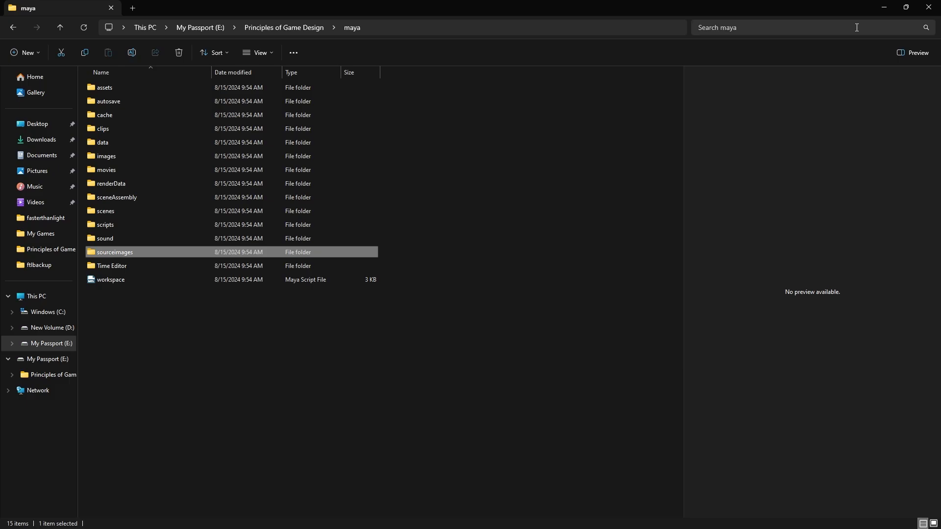
left_click(882, 8)
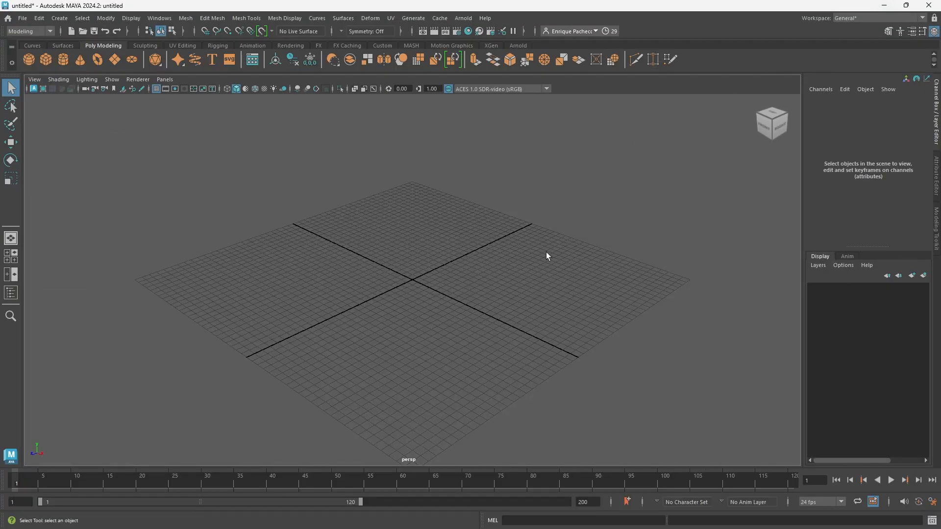
Save the scene under the name "File" as Maya Binary in the project's scenes folder.
left_click(23, 18)
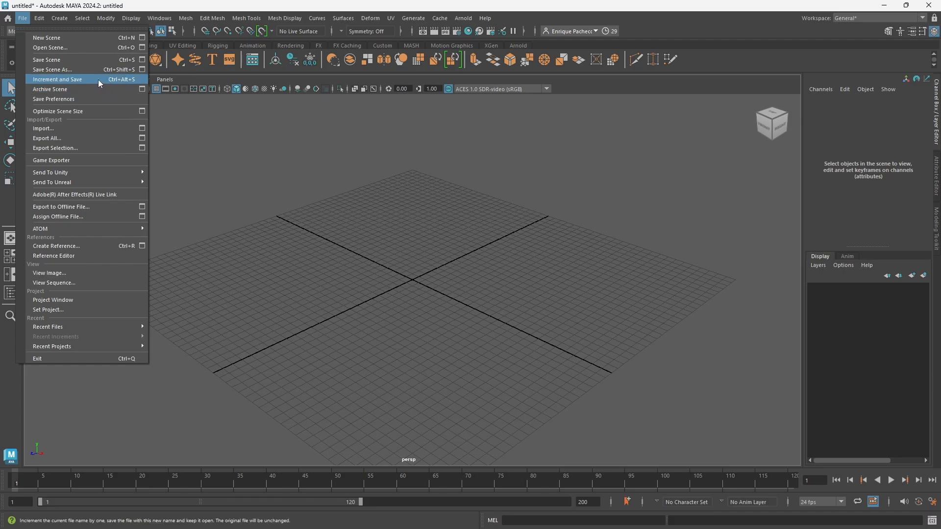
left_click(430, 192)
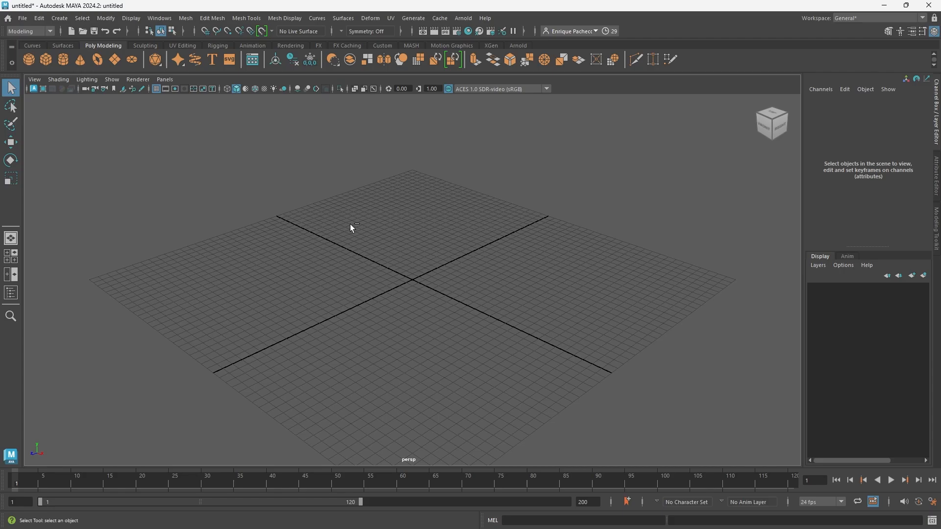
key("ctrl+shift+s")
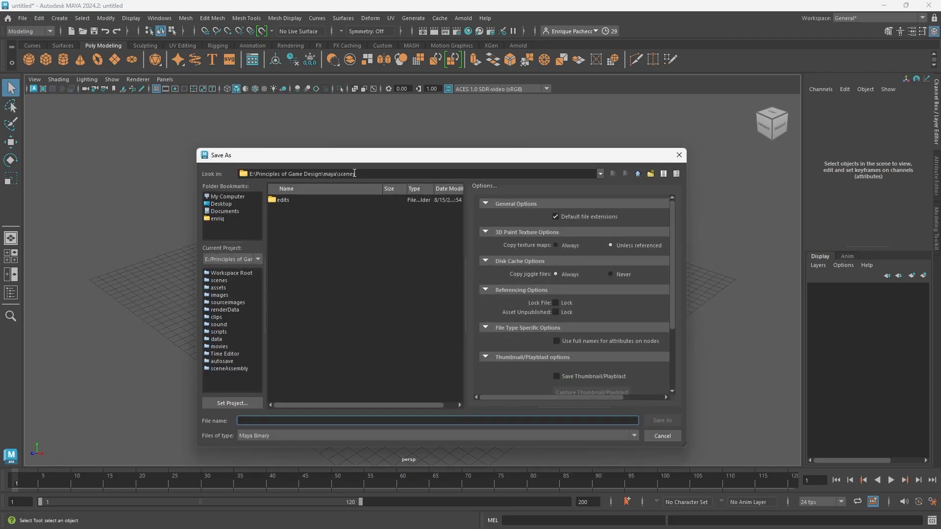
left_click_drag(354, 174, 342, 174)
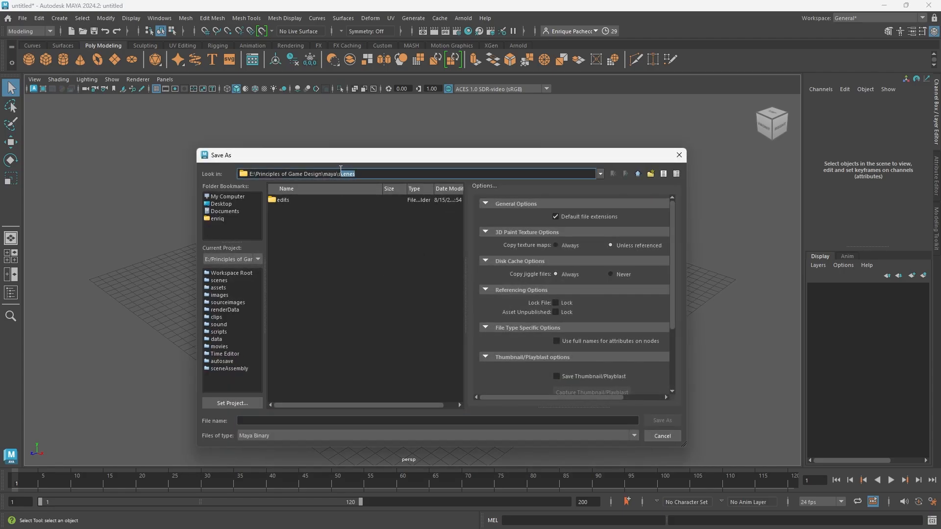
left_click(347, 290)
left_click(309, 420)
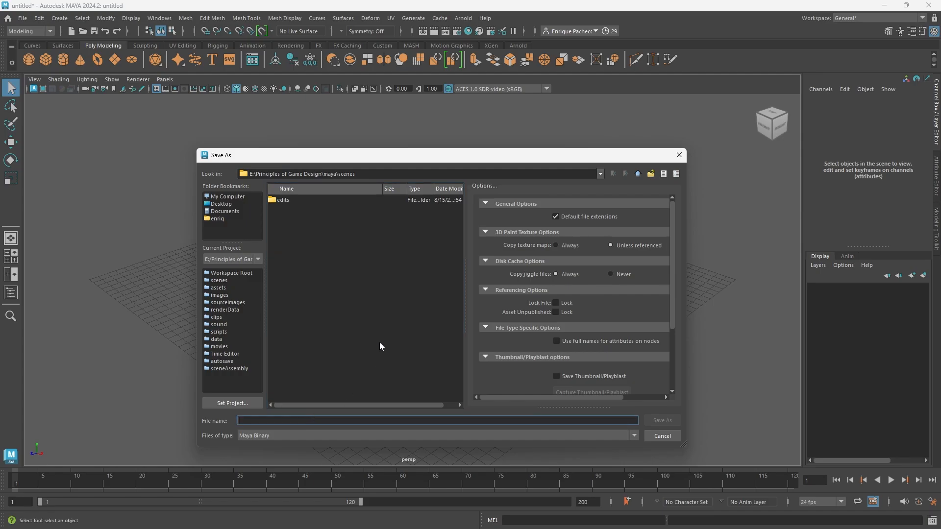
type("File")
key("Return")
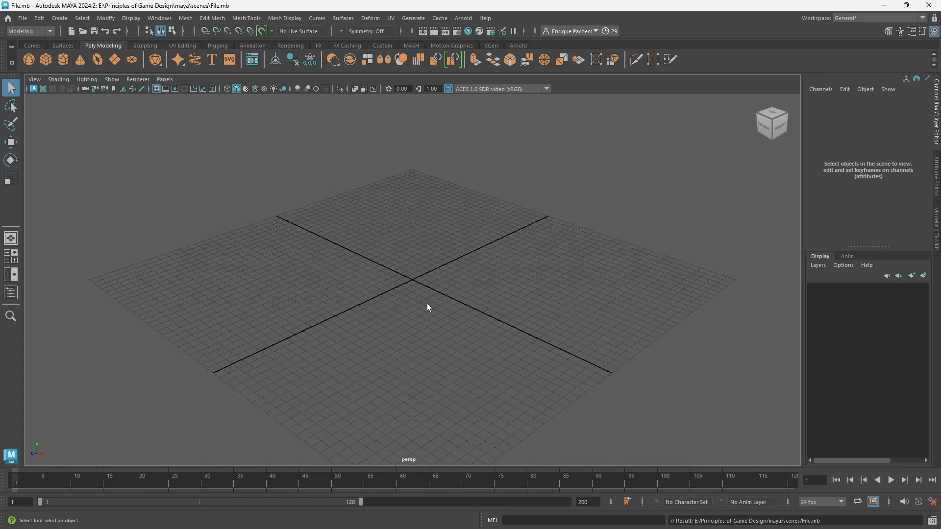
left_click(23, 17)
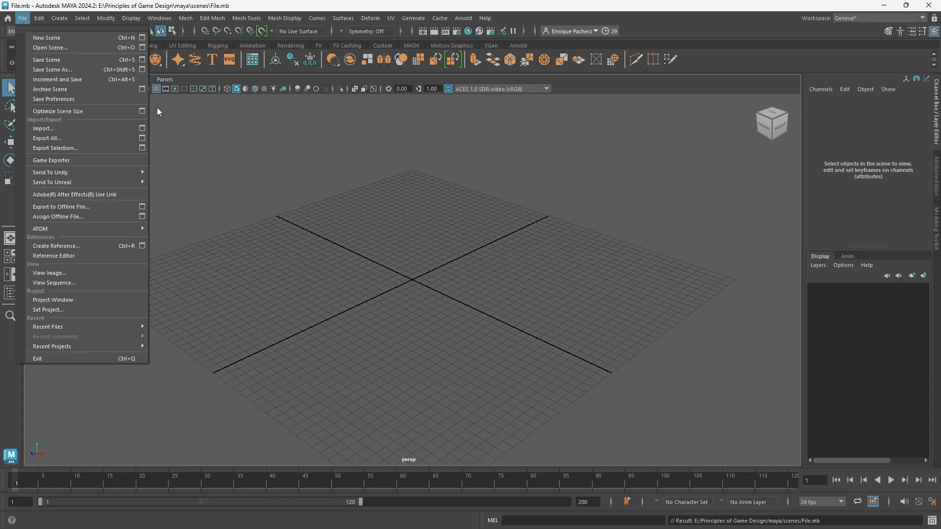
left_click(451, 243)
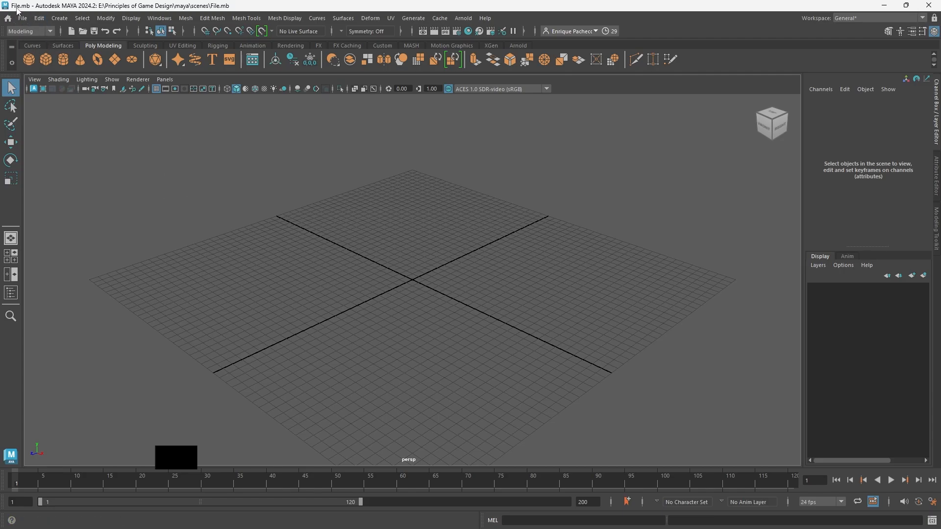
Create a polygon cube and then a polygon cylinder at the origin, saving an incremental version of the scene after each.
left_click(48, 56)
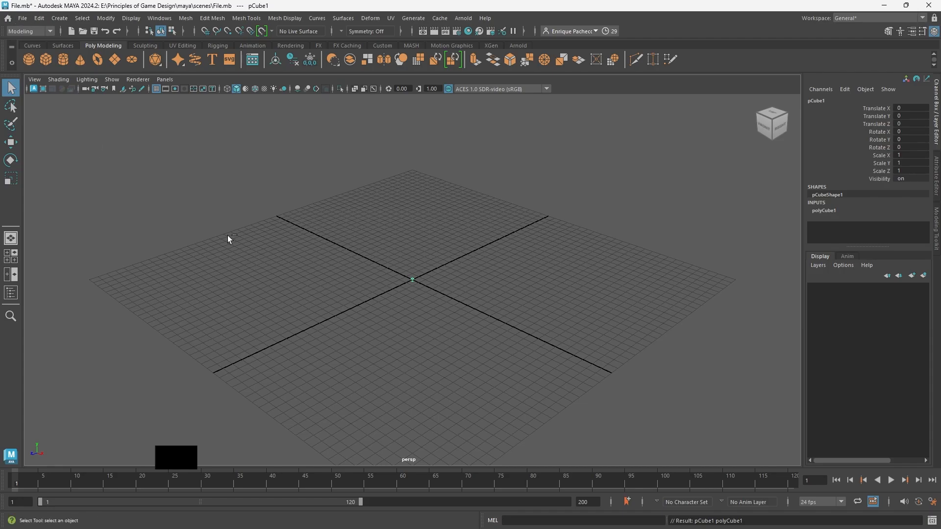
key("ctrl+alt+s")
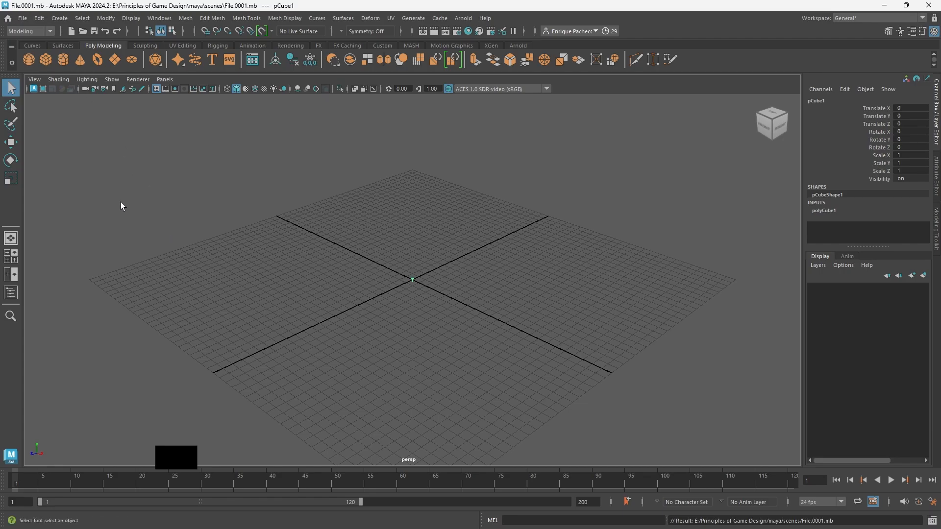
left_click(63, 56)
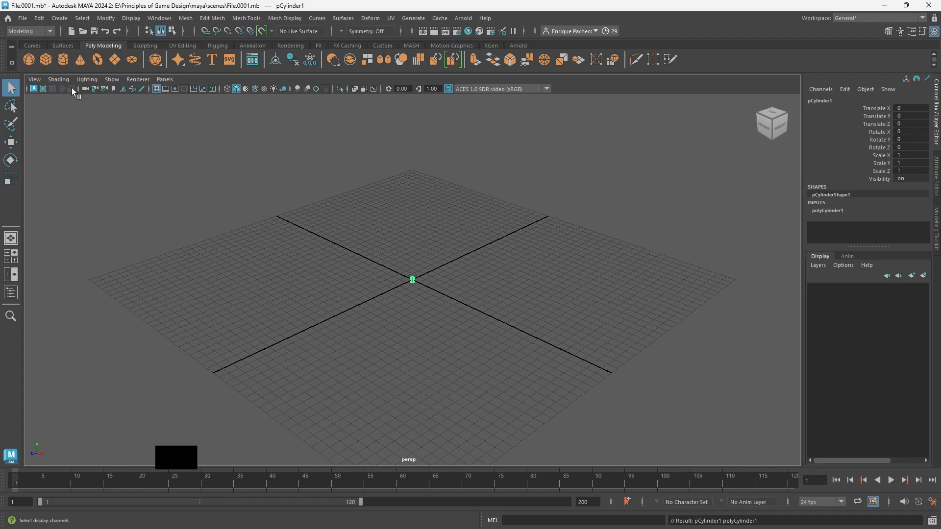
key("ctrl+s")
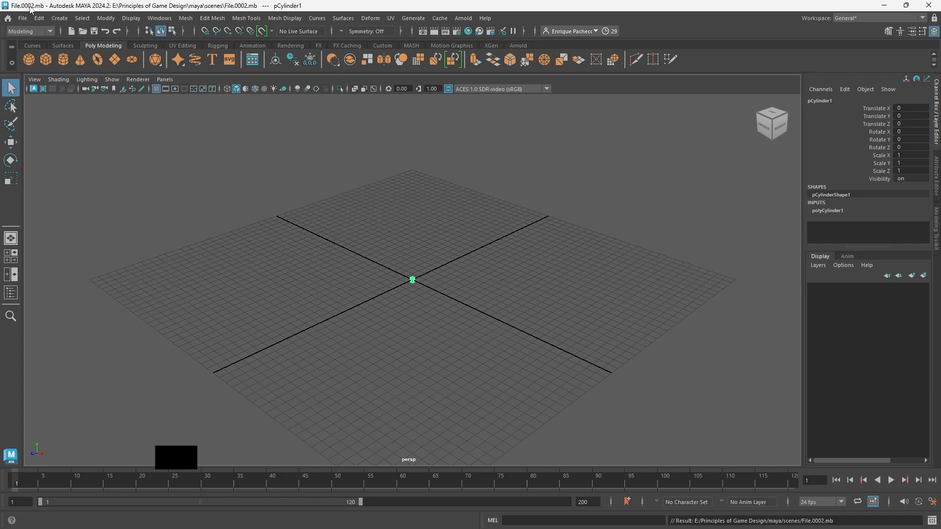
left_click(232, 260)
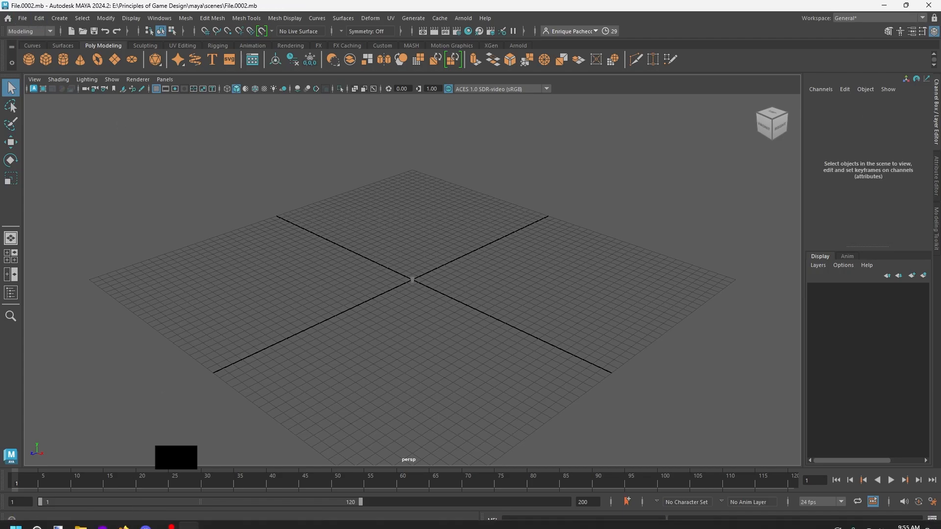
Switch to File Explorer, review the incremental scene files in the maya project's scenes folder, and return to Maya.
left_click(82, 520)
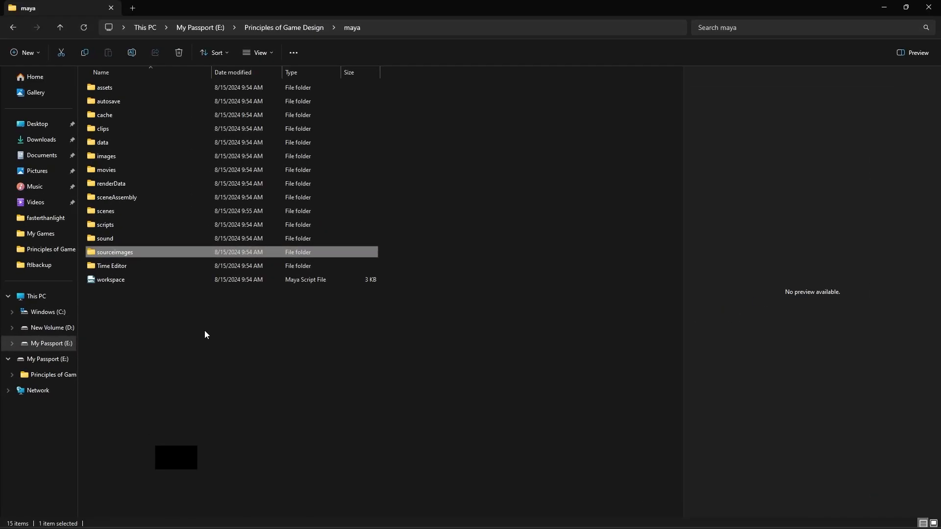
double_click(123, 212)
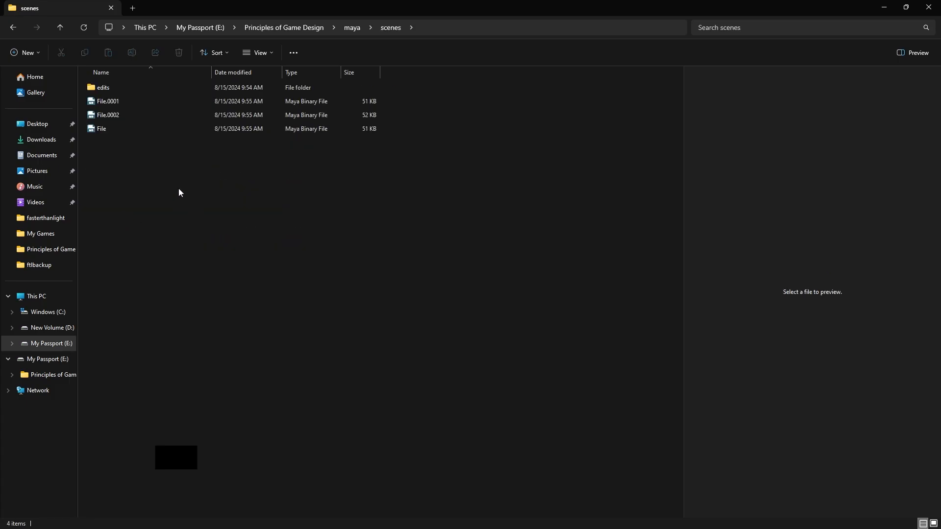
left_click(138, 129)
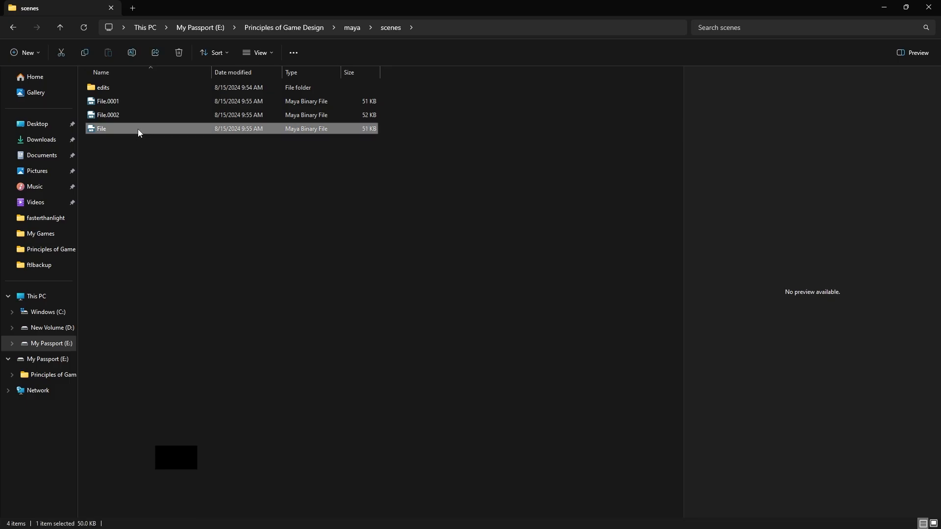
left_click(152, 101)
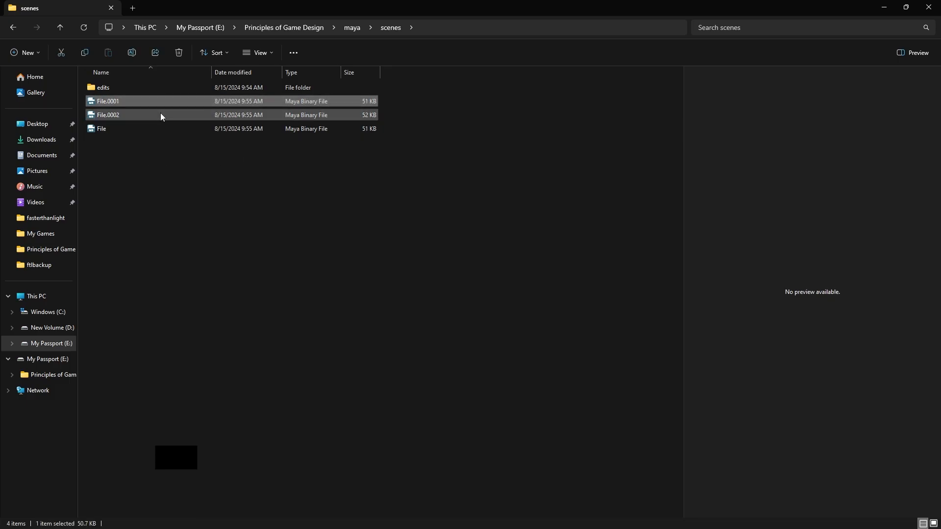
left_click(160, 113)
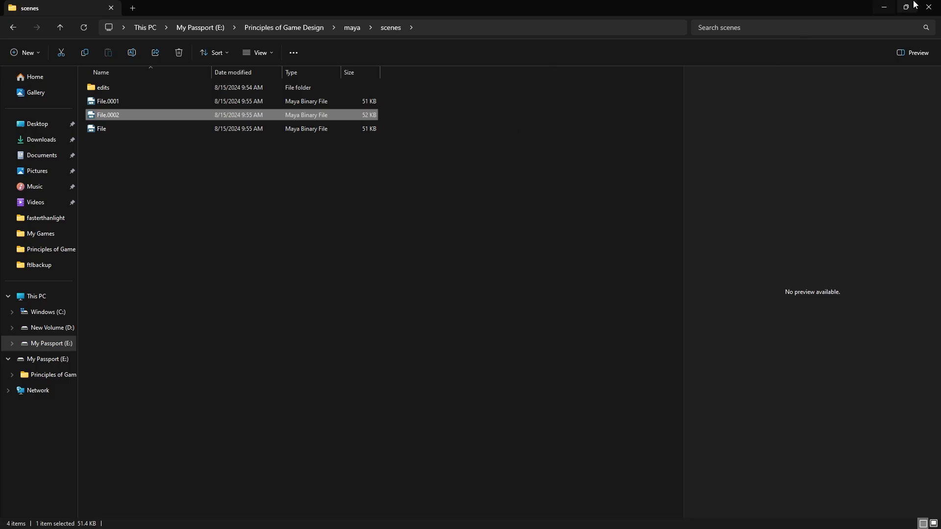
left_click(892, 5)
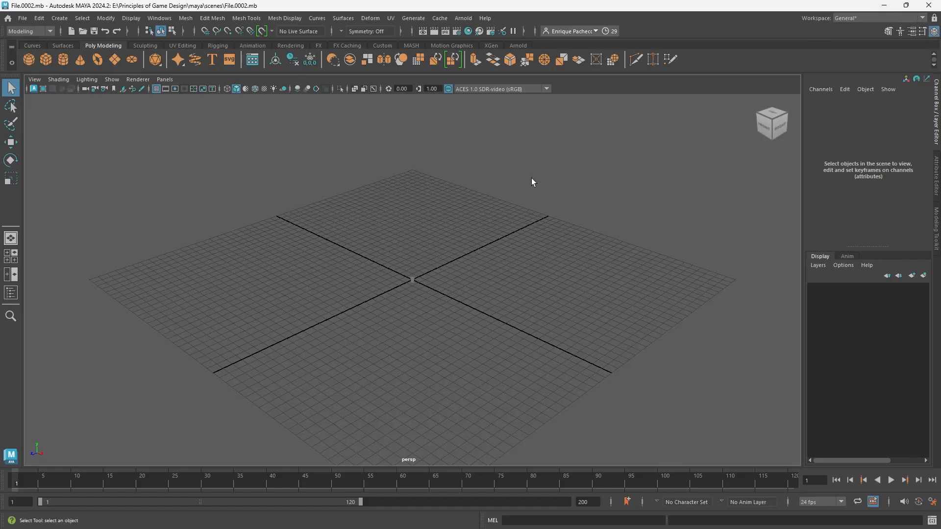
Enable AutoSave in the Files/Projects preferences and close the Preferences window with the change saved.
scroll(422, 309, "up", 4)
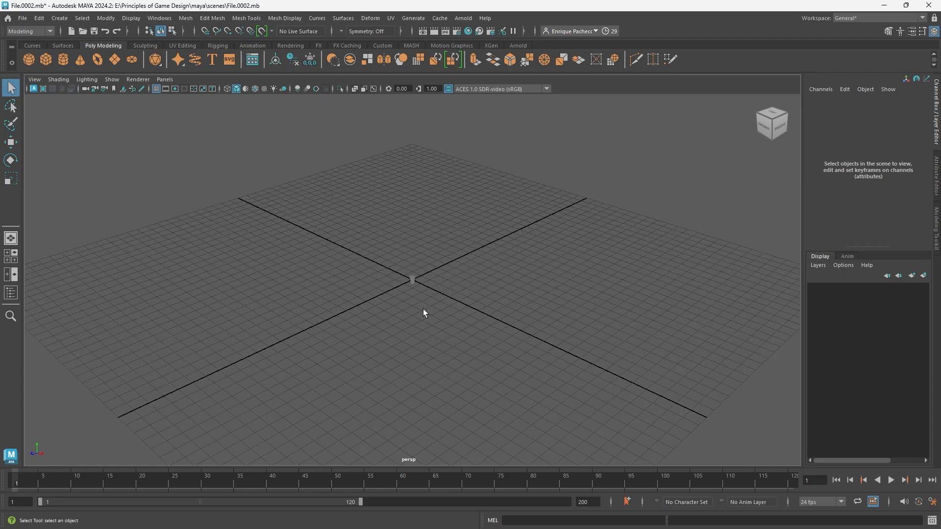
scroll(421, 309, "down", 3)
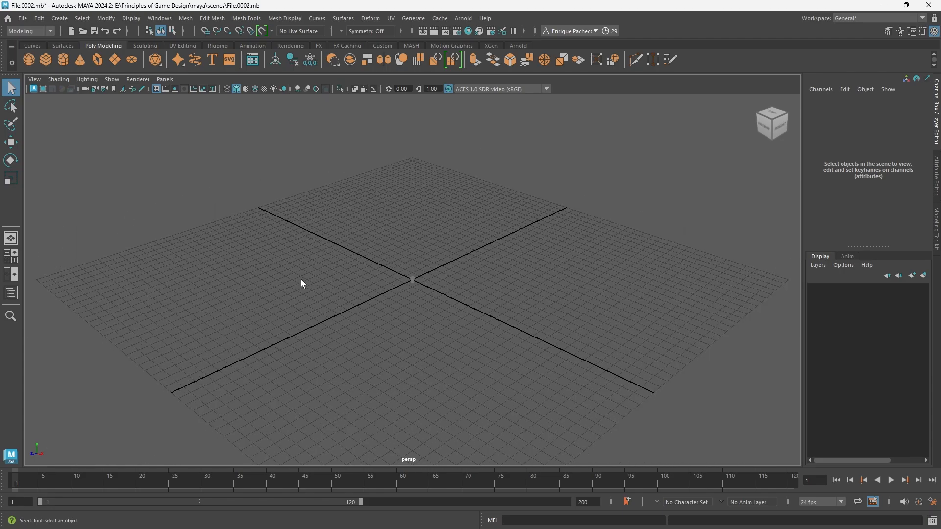
left_click(159, 19)
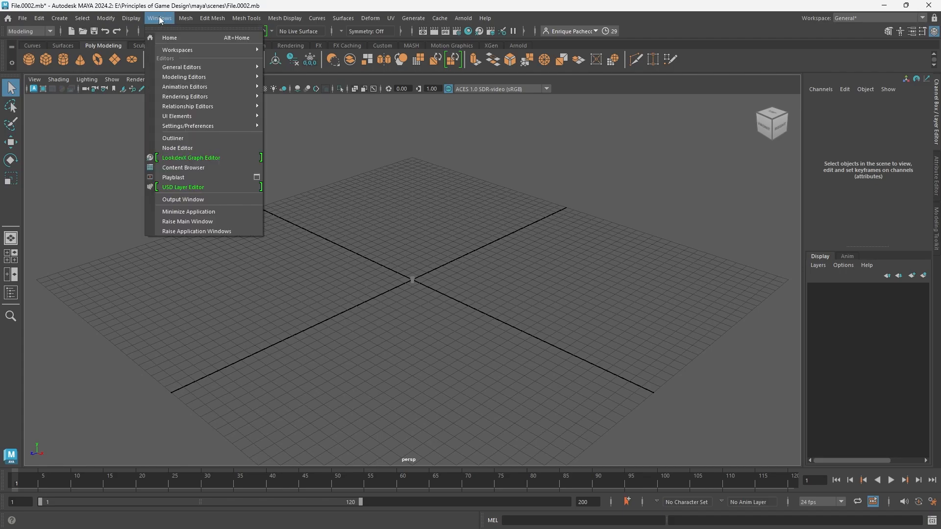
mouse_move(183, 127)
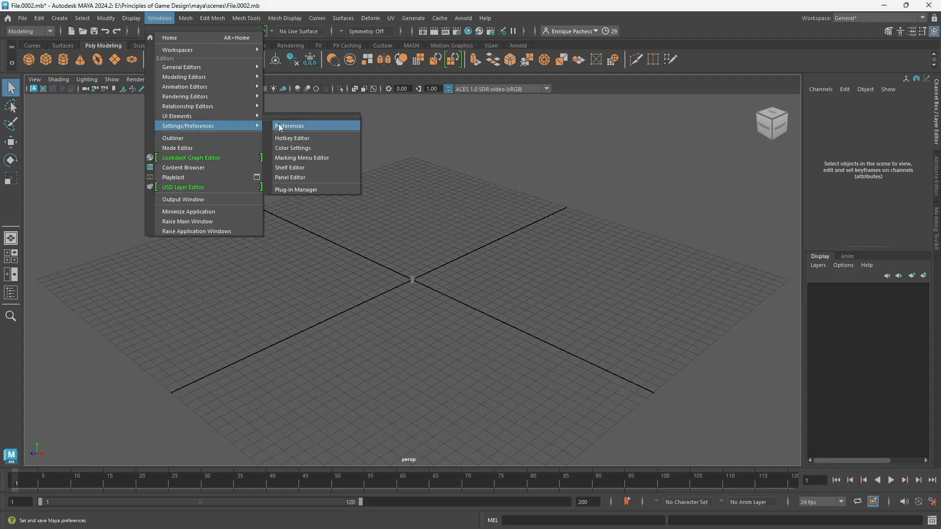
left_click(291, 127)
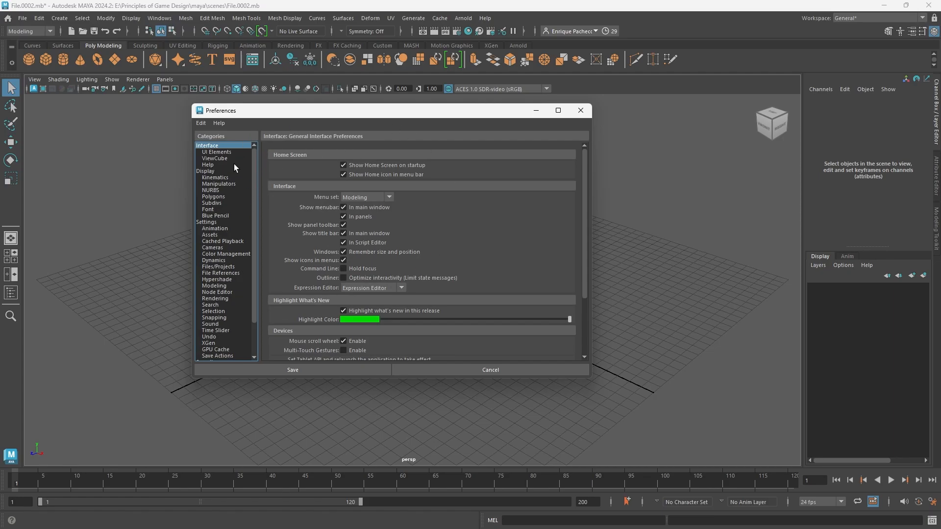
left_click(220, 269)
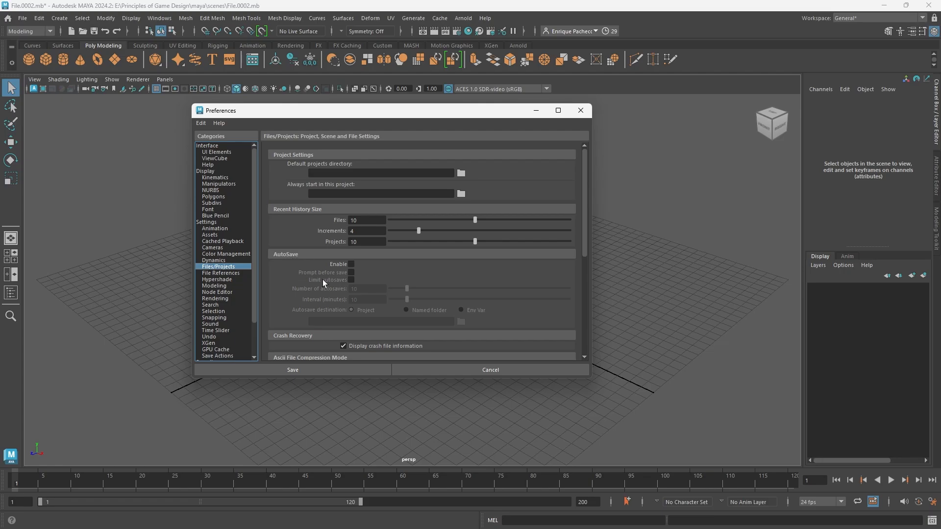
left_click(352, 265)
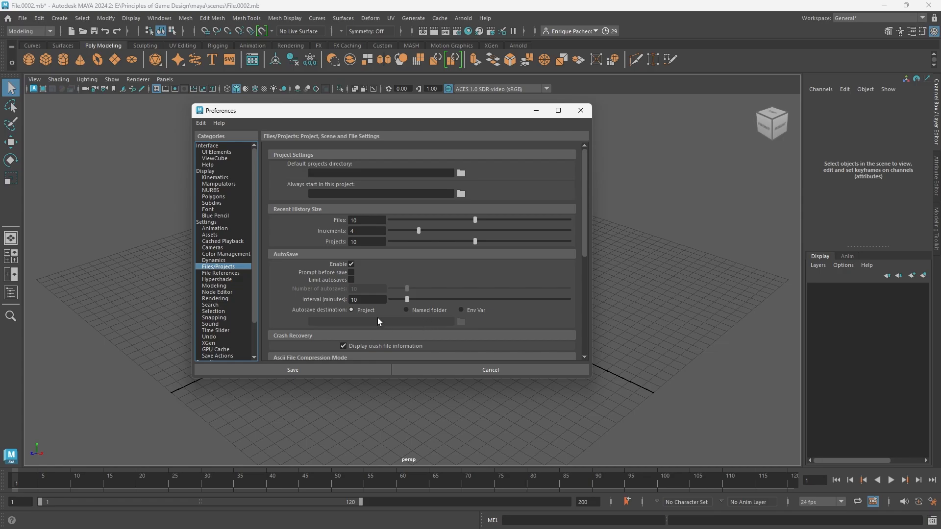
left_click(581, 111)
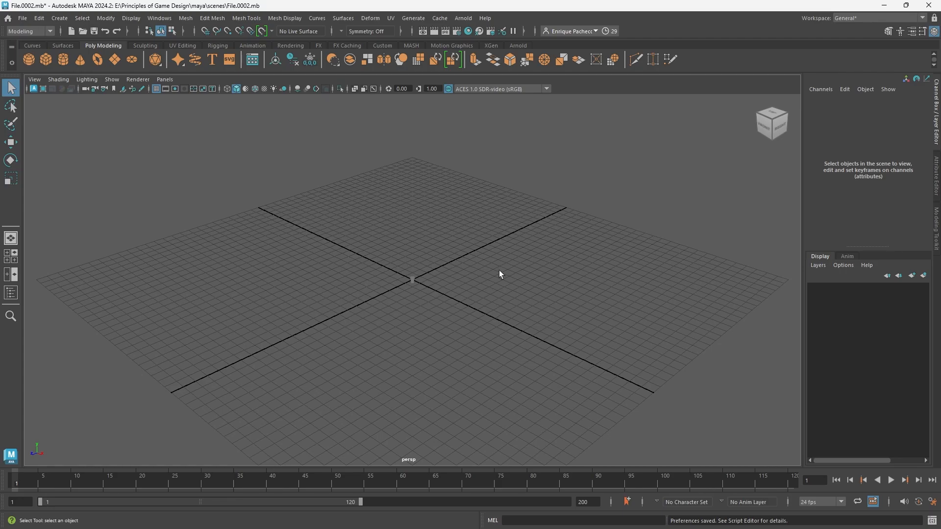
Examine the cylinder at the grid's origin up close, selecting it to show its wireframe and deselecting it again.
scroll(492, 267, "down", 4)
scroll(487, 269, "up", 4)
left_click_drag(487, 270, 452, 310, "alt")
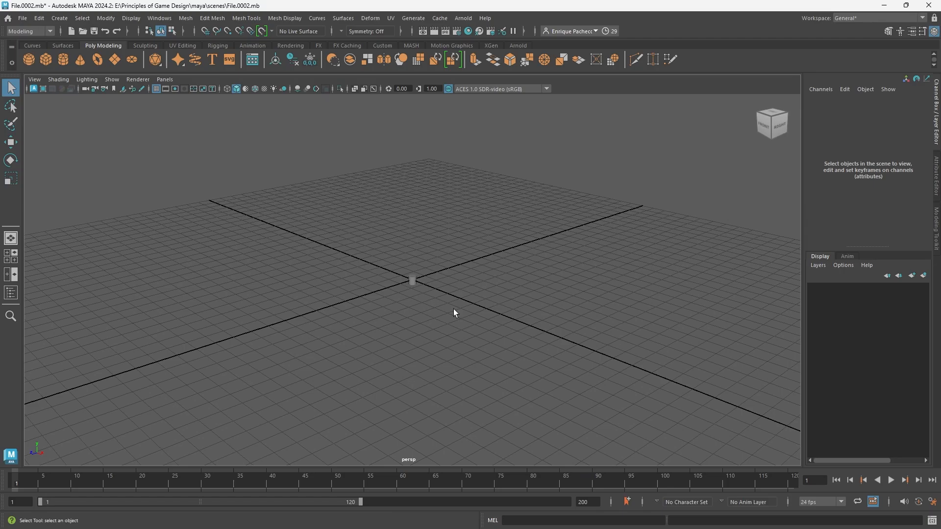
scroll(421, 295, "up", 10)
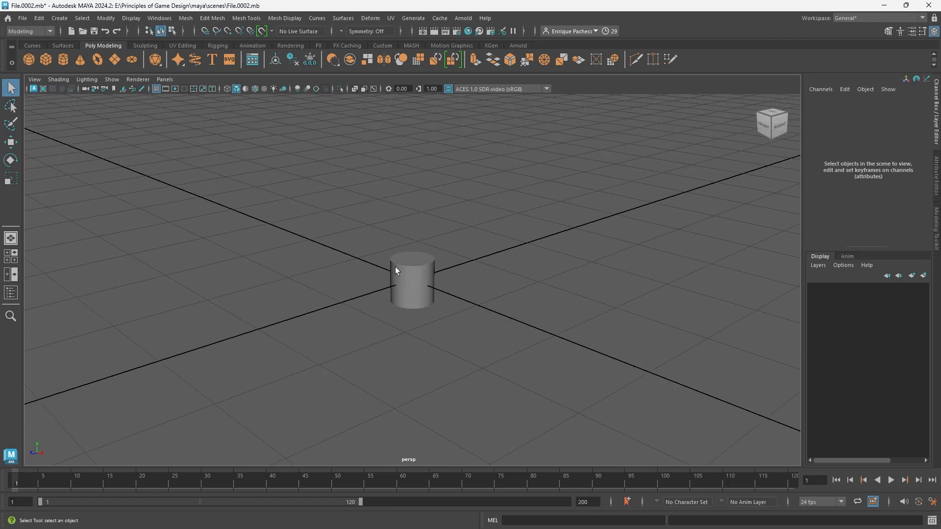
scroll(407, 274, "up", 3)
left_click(434, 293)
scroll(438, 297, "up", 2)
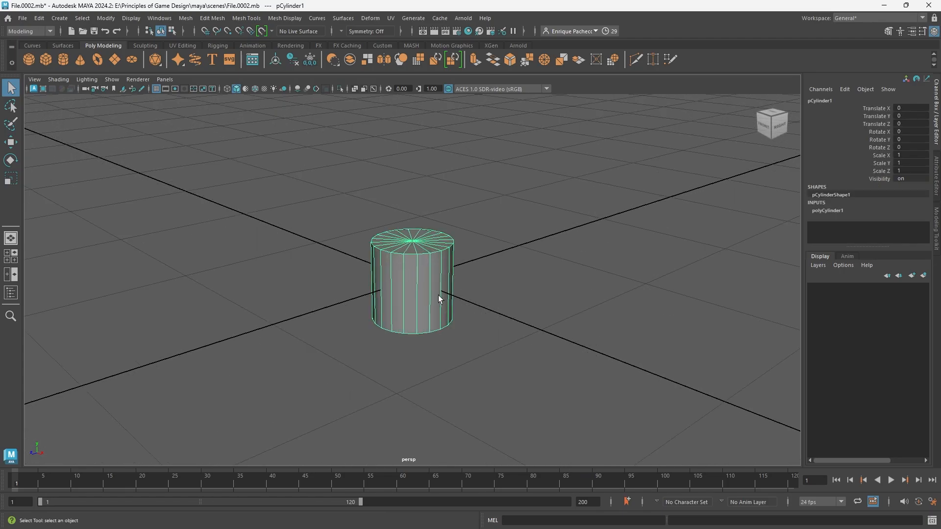
left_click(509, 324)
scroll(493, 323, "down", 3)
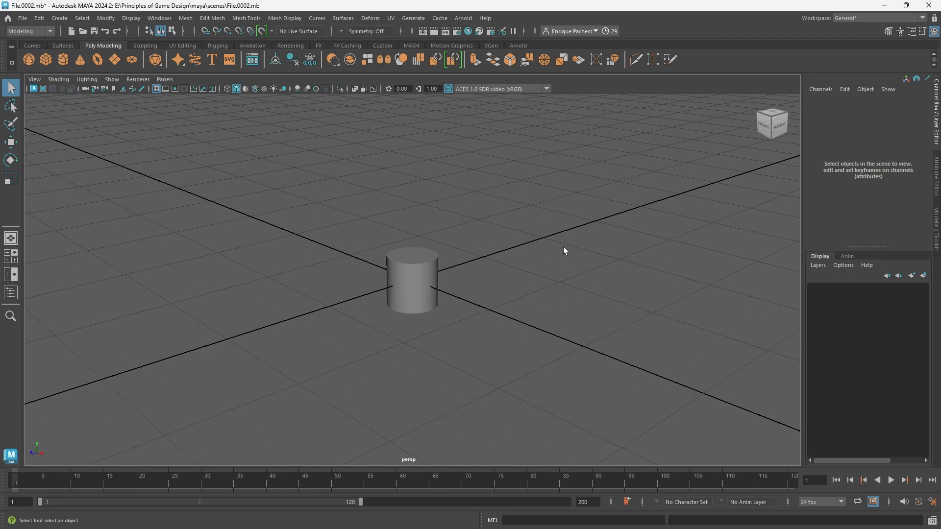
Inspect the cylinder from varied angles and distances by orbiting, dollying and panning the perspective camera.
left_click_drag(556, 256, 457, 257, "alt")
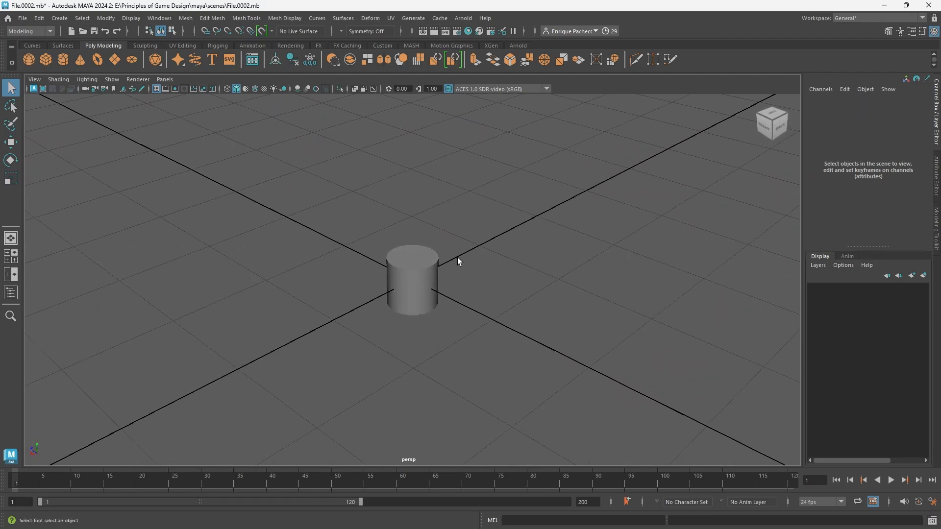
right_click_drag(509, 228, 493, 279, "alt")
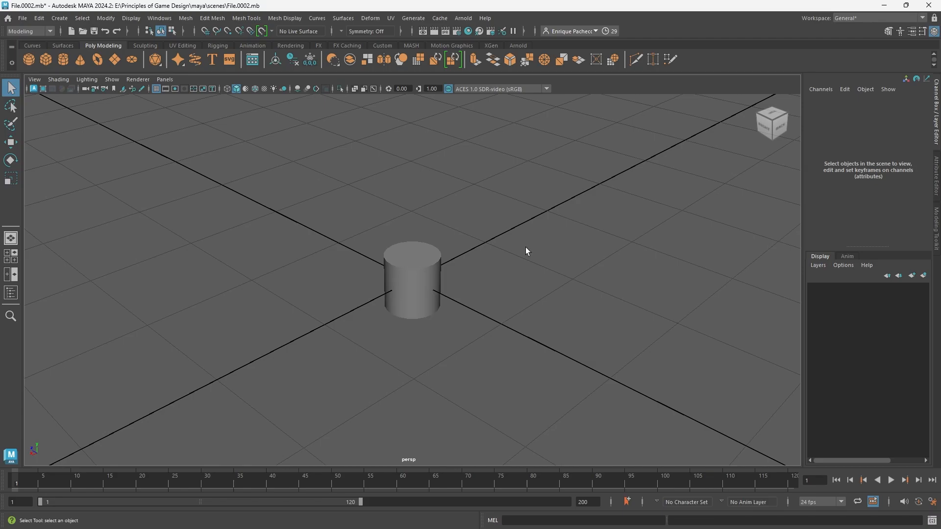
mouse_move(525, 247)
middle_mouse_down("alt")
mouse_move(384, 262)
mouse_move(604, 321)
mouse_move(644, 235)
mouse_move(490, 227)
mouse_move(578, 265)
mouse_move(533, 233)
middle_mouse_up("alt")
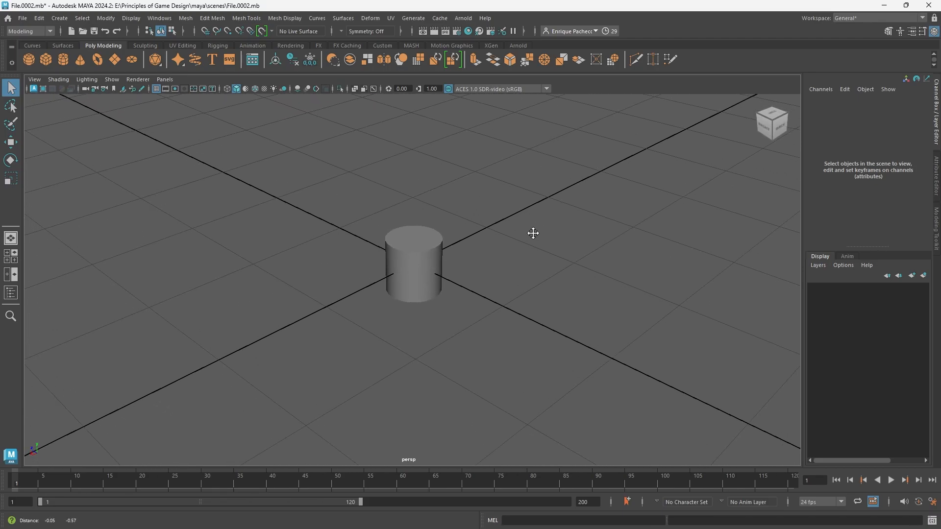
scroll(513, 209, "down", 2)
scroll(512, 205, "up", 3)
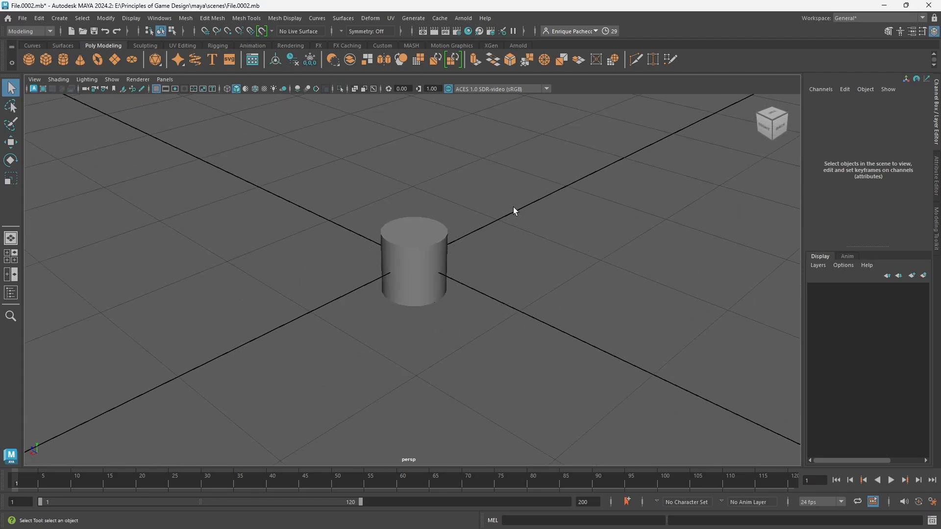
scroll(513, 209, "down", 3)
scroll(516, 215, "up", 2)
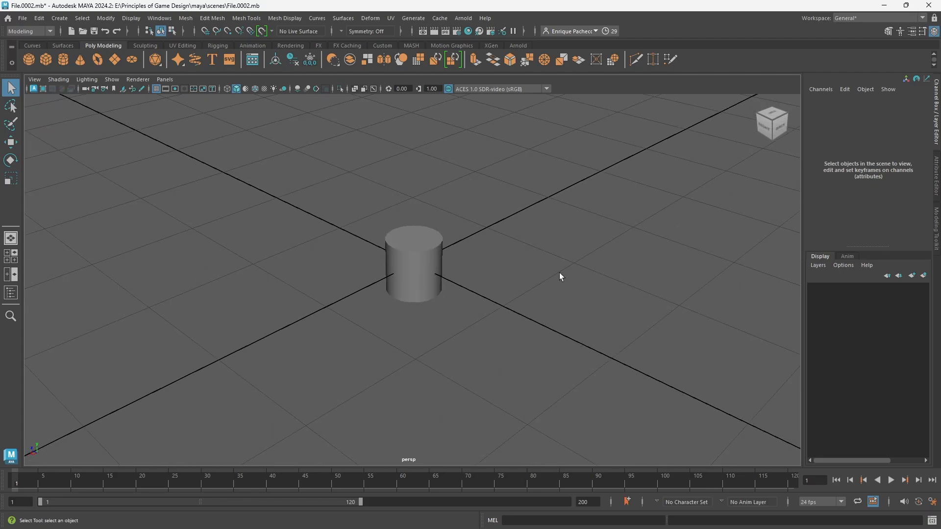
mouse_move(573, 257)
left_mouse_down("alt")
mouse_move(480, 294)
mouse_move(545, 241)
mouse_move(571, 254)
left_mouse_up("alt")
mouse_move(540, 231)
right_mouse_down("alt")
mouse_move(538, 309)
mouse_move(524, 247)
mouse_move(542, 263)
mouse_move(533, 225)
right_mouse_up("alt")
middle_click_drag(569, 265, 567, 327, "alt")
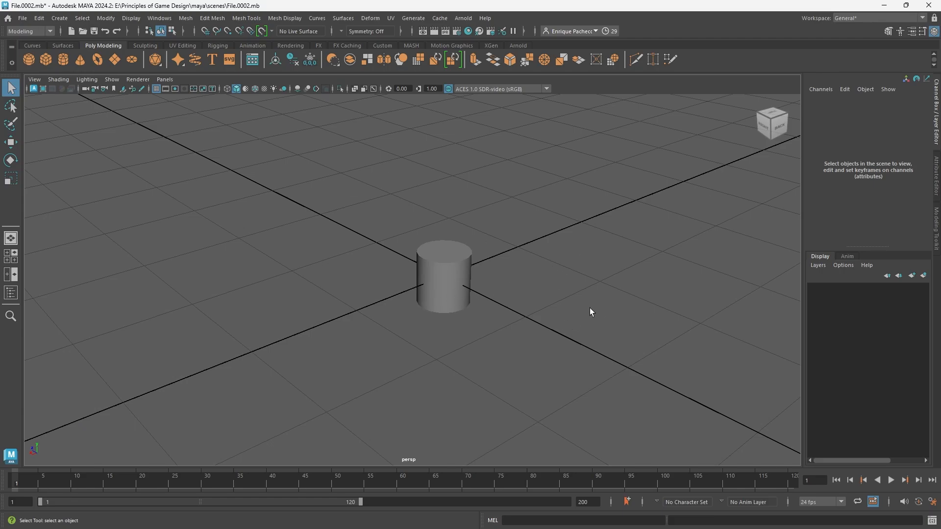
scroll(590, 312, "down", 3)
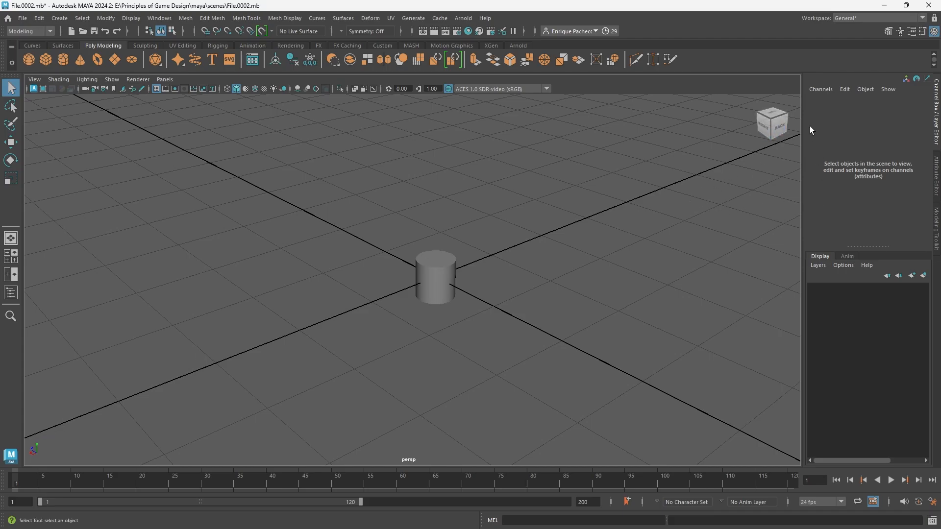
View the cylinder from the back, back-left edge, left and top with the ViewCube, then orbit back to an angled perspective.
left_click(778, 126)
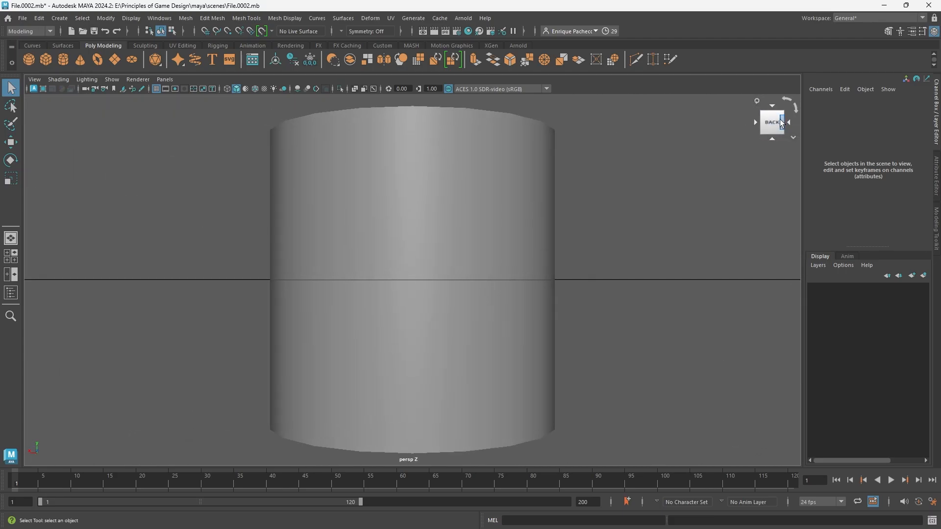
left_click(780, 122)
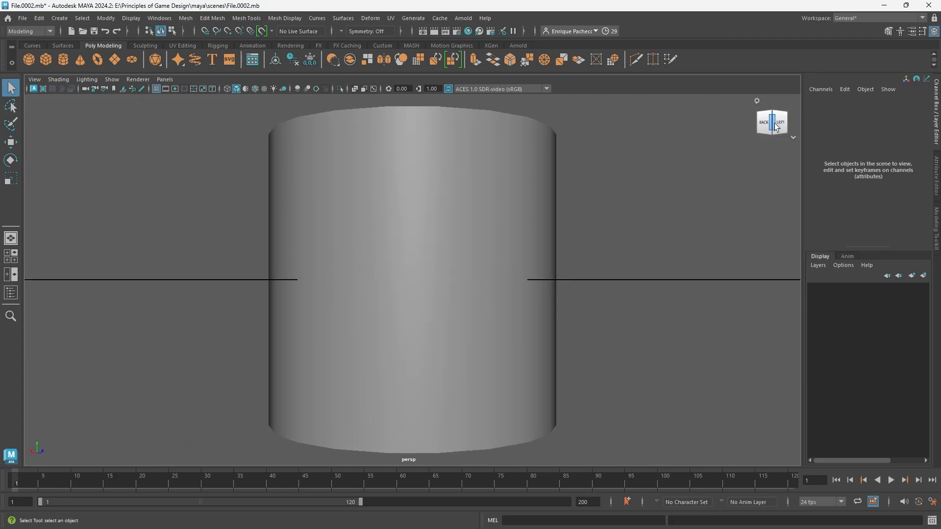
left_click(777, 123)
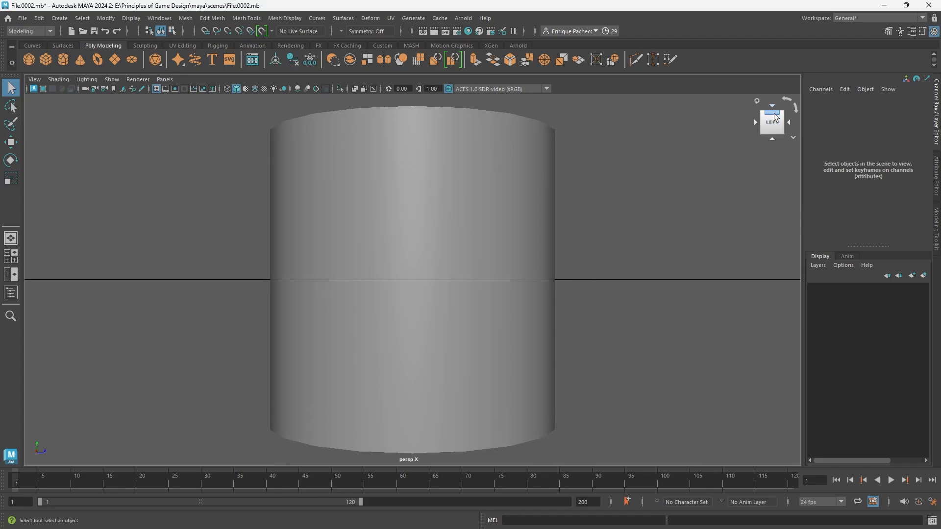
left_click(774, 115)
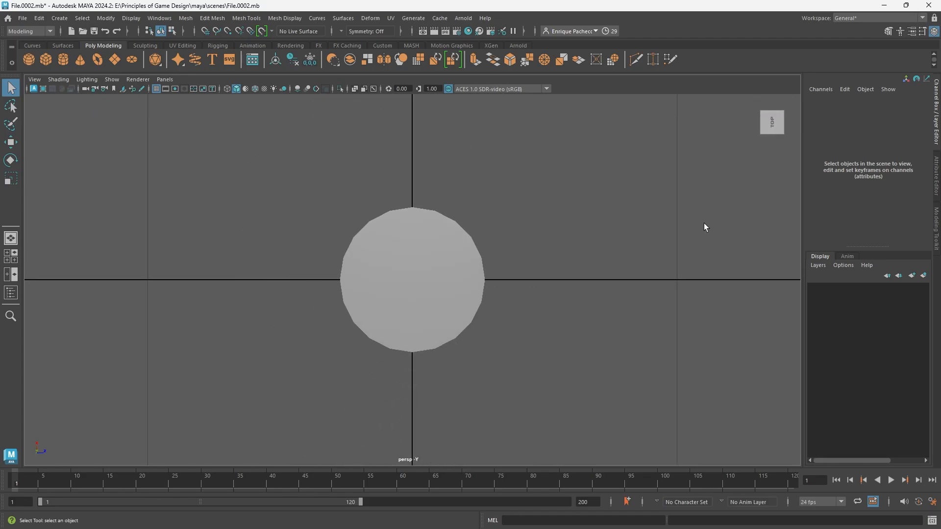
left_click_drag(704, 222, 744, 187, "alt")
scroll(686, 200, "down", 3)
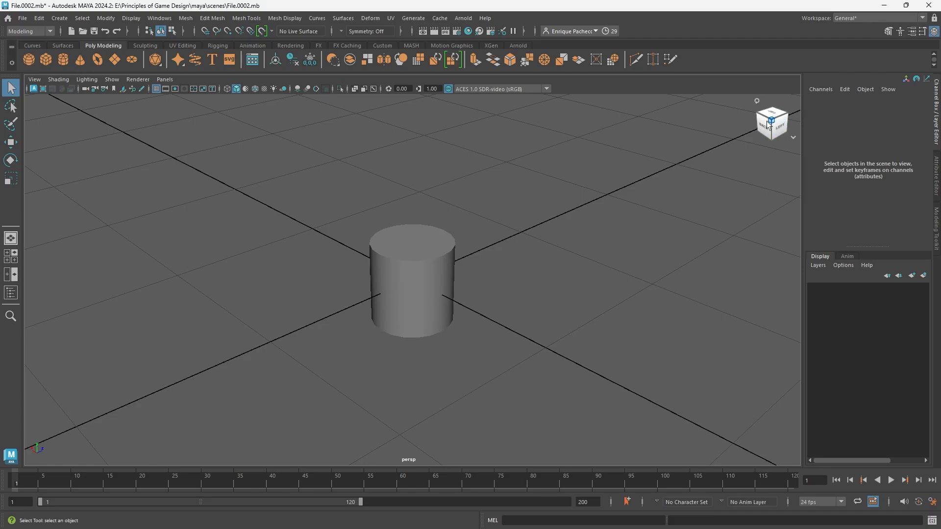
Examine the cylinder and the whole grid by orbiting and dollying the perspective camera, from edge-on to high angled views.
left_click_drag(676, 186, 796, 188, "alt")
scroll(691, 194, "down", 3)
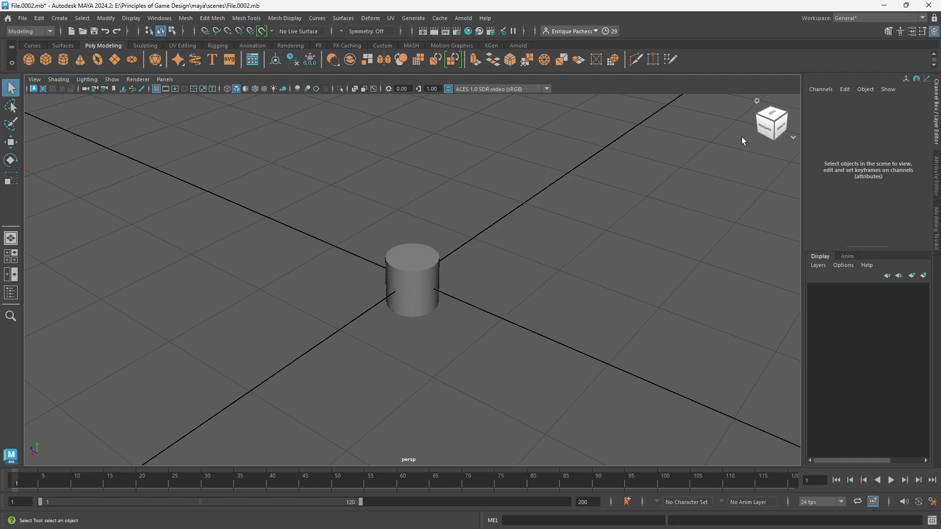
left_click_drag(527, 237, 422, 237, "alt")
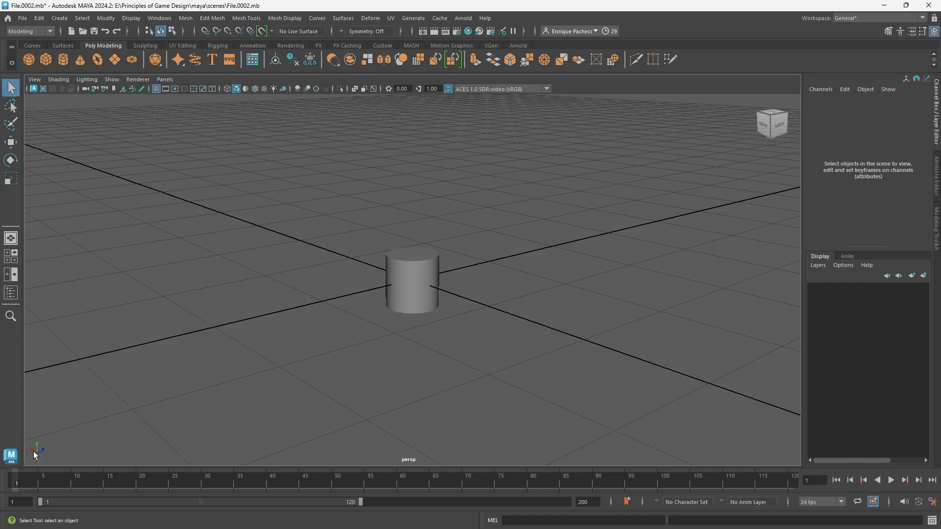
scroll(424, 325, "down", 10)
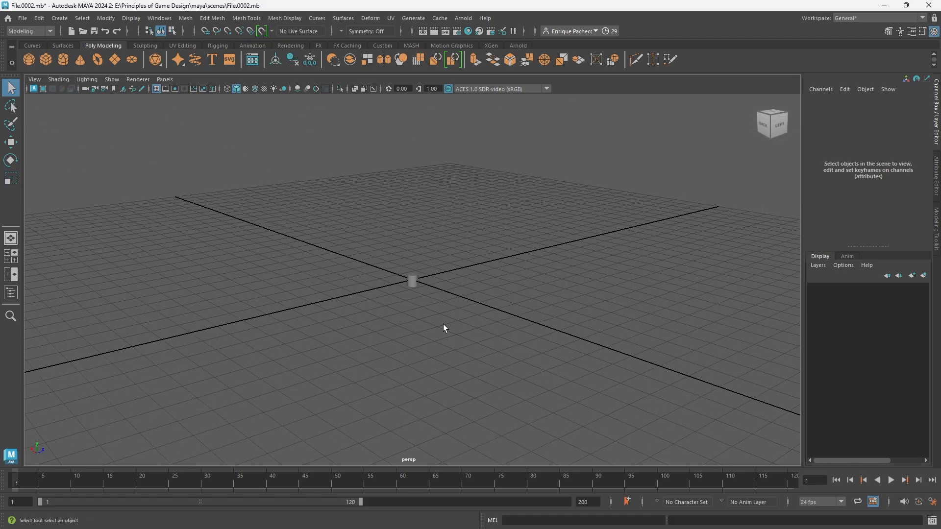
left_click_drag(495, 307, 473, 319, "alt")
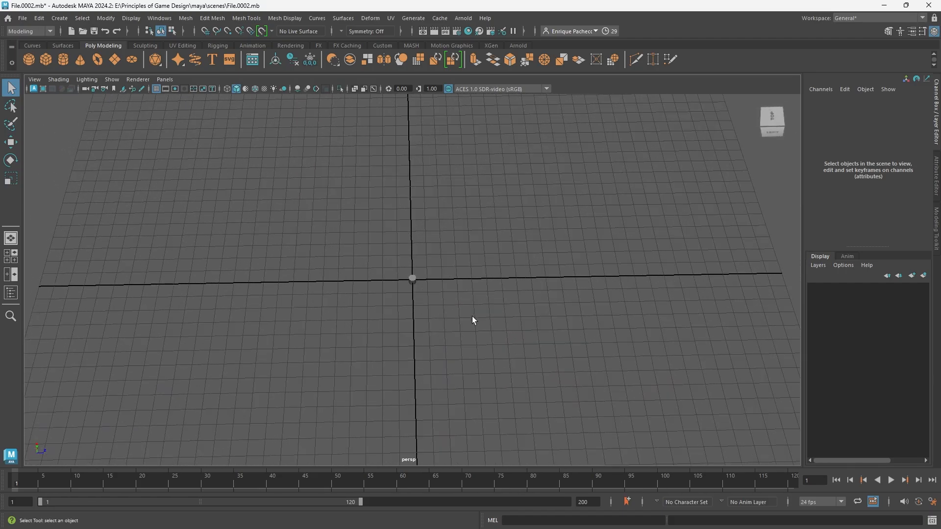
scroll(464, 250, "down", 2)
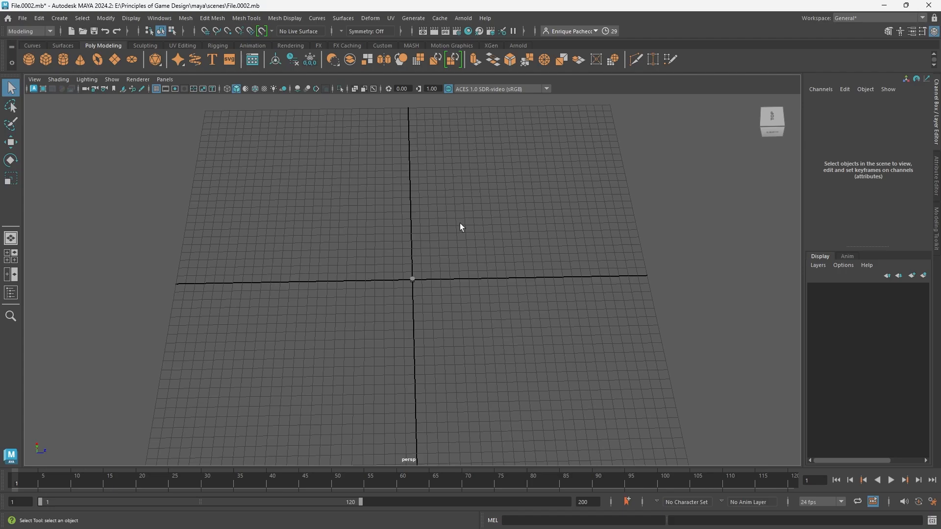
mouse_move(437, 319)
left_mouse_down("alt")
mouse_move(460, 309)
mouse_move(450, 306)
left_mouse_up("alt")
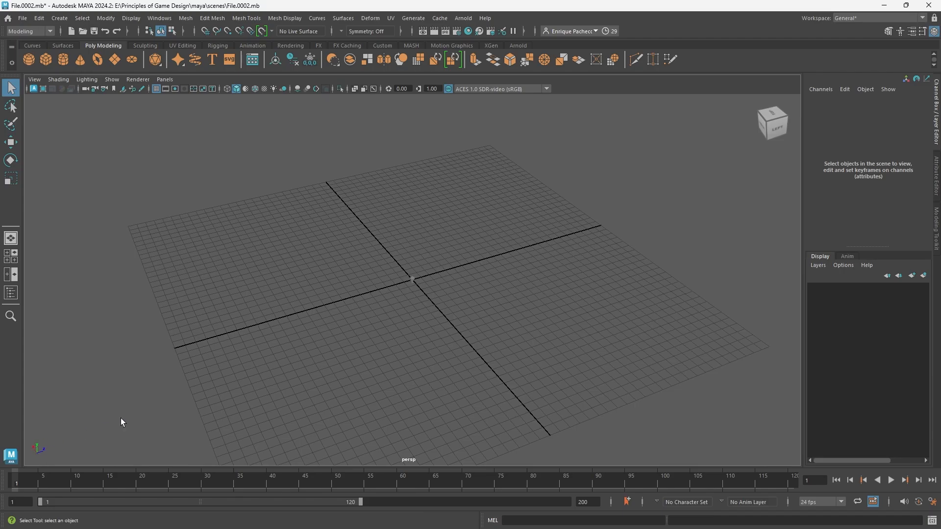
left_click_drag(377, 349, 462, 317, "alt")
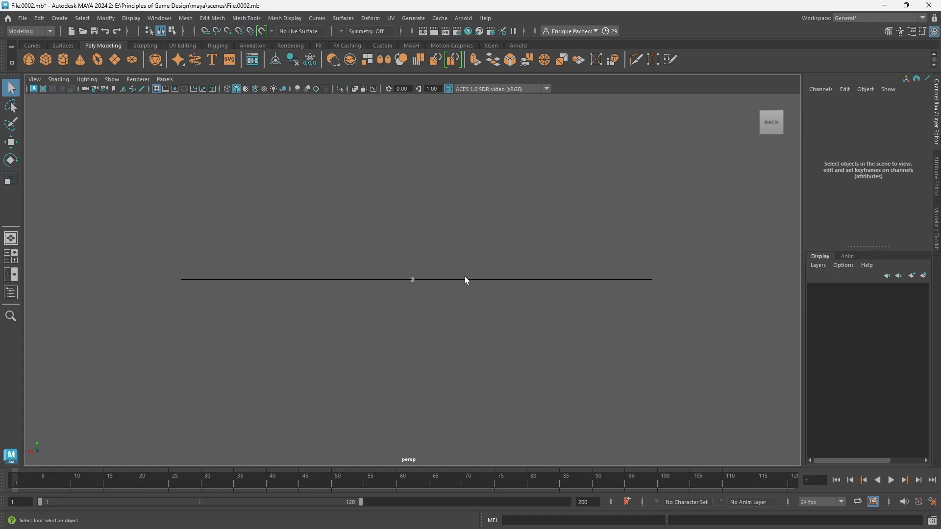
left_click_drag(466, 279, 404, 294, "alt")
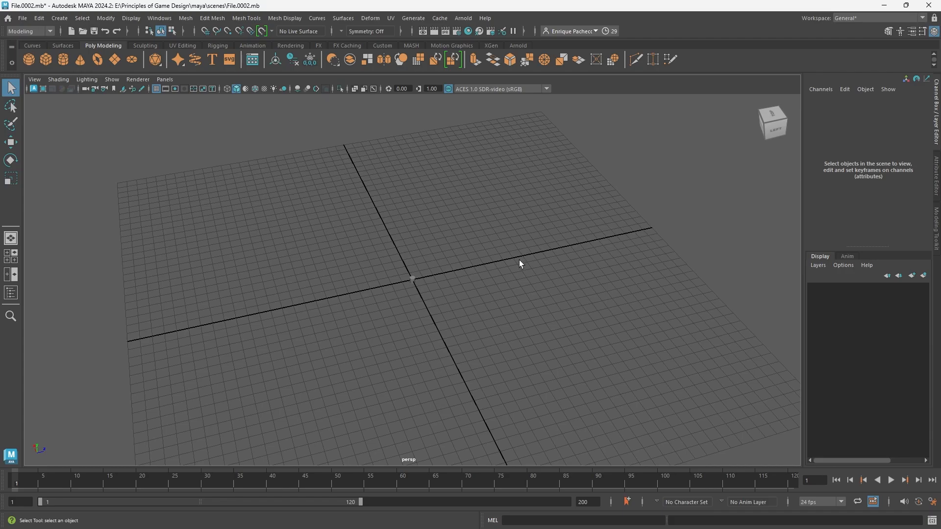
Switch to the four-view layout and inspect the scene in its perspective view by orbiting and zooming.
key("space")
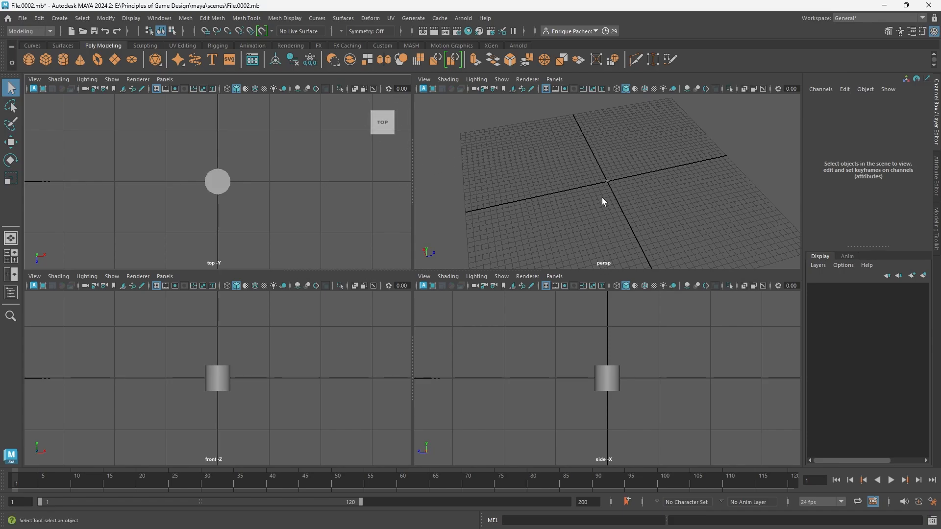
left_click_drag(602, 198, 614, 181, "alt")
scroll(614, 181, "up", 4)
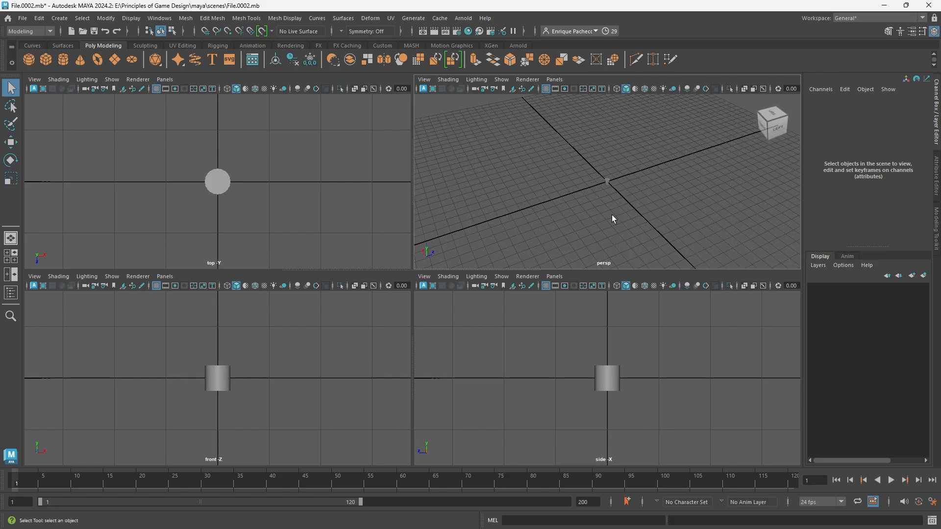
left_click_drag(612, 215, 534, 189, "alt")
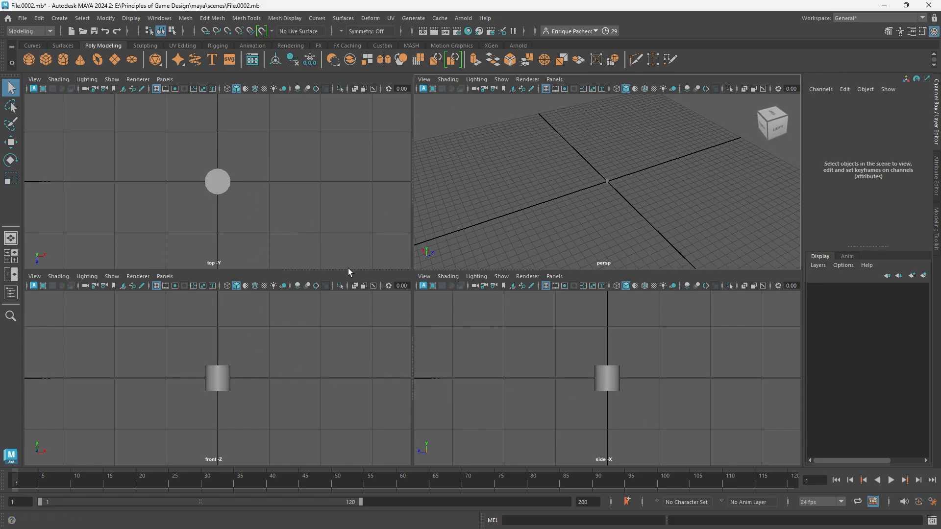
Try to orbit the top and front orthographic views, and zoom the top, front and side views to inspect the cylinder.
scroll(264, 190, "down", 3)
left_click_drag(265, 190, 298, 168, "alt")
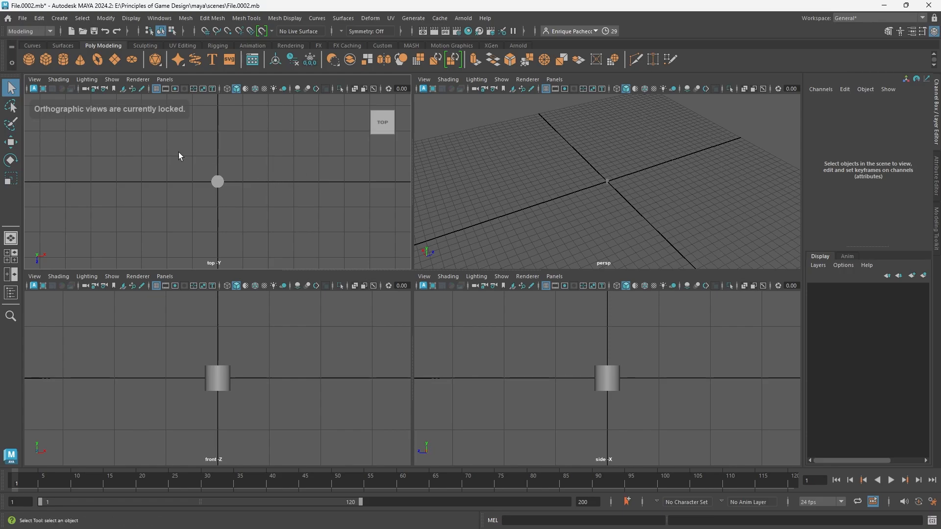
left_click_drag(274, 177, 270, 196, "alt")
scroll(250, 196, "up", 2)
scroll(250, 408, "down", 3)
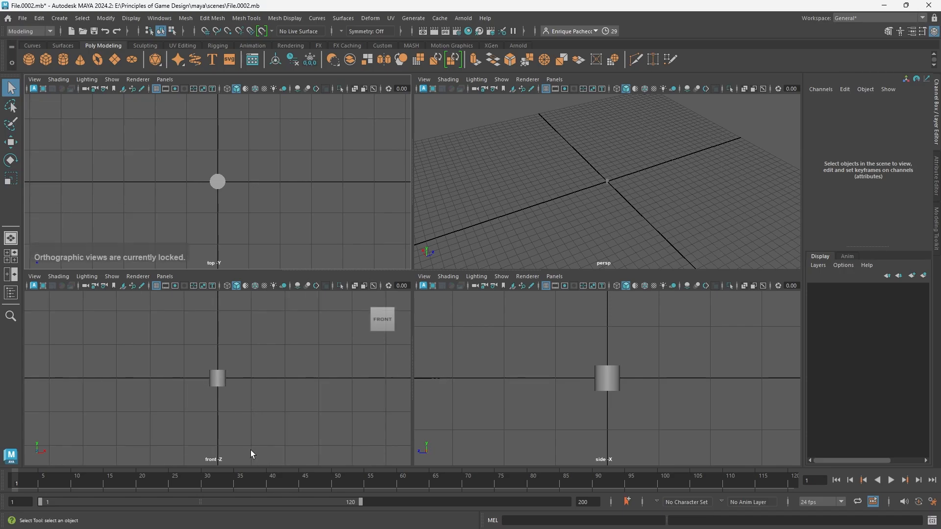
scroll(599, 387, "down", 2)
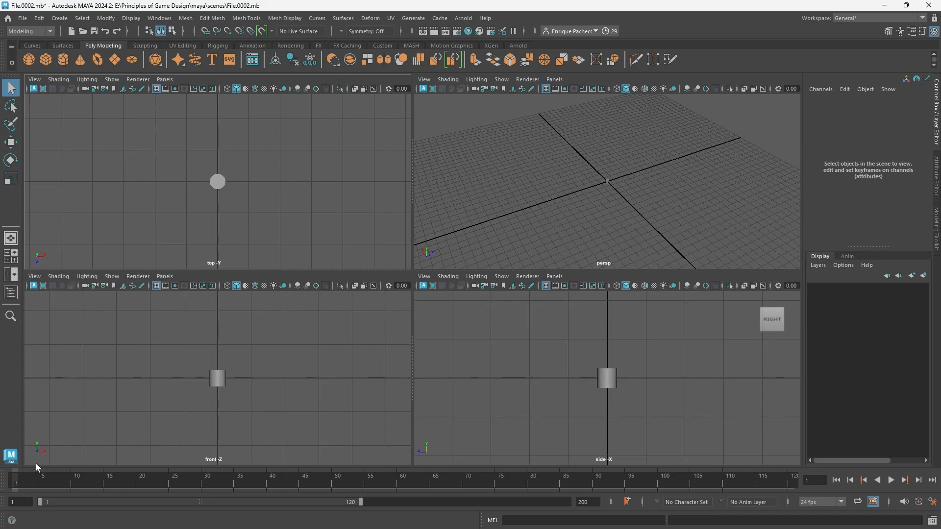
scroll(571, 359, "down", 3)
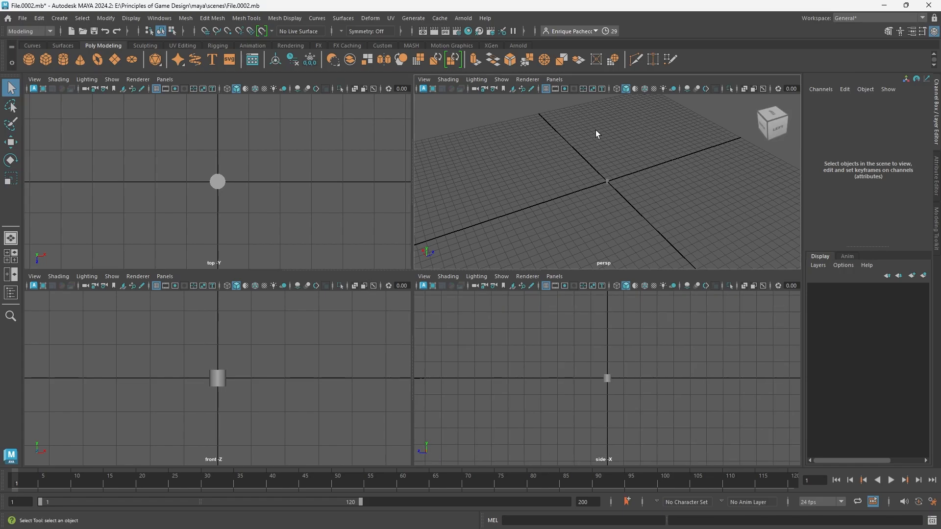
Maximize the perspective, top and front views in turn from the four-view layout, ending in the full perspective view.
key("space")
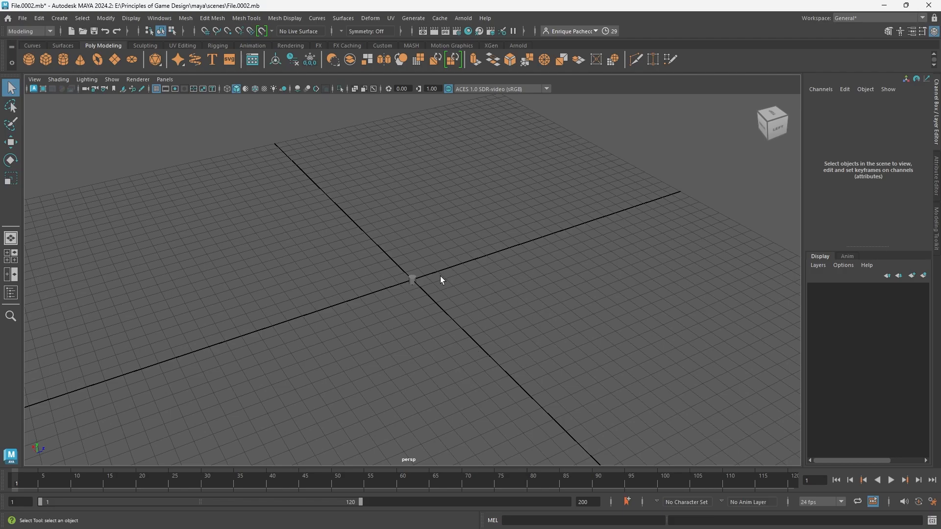
key("space")
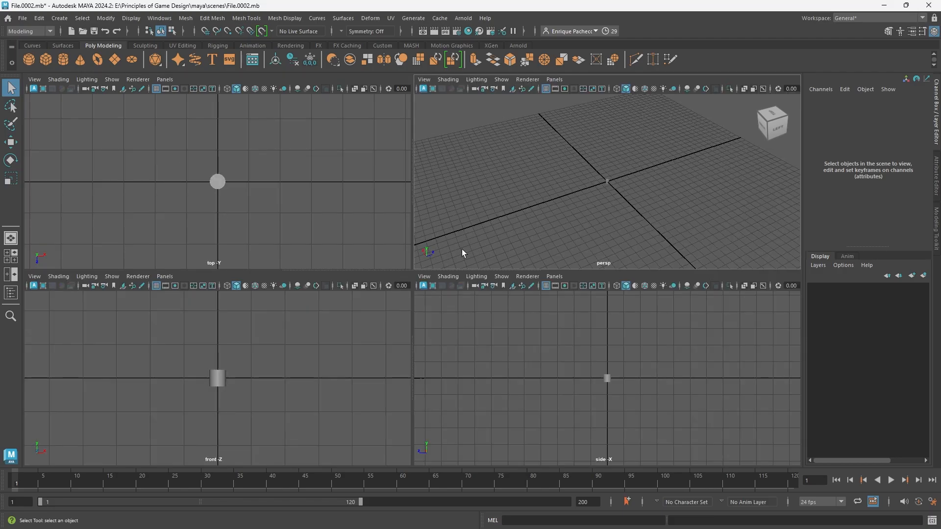
key("space")
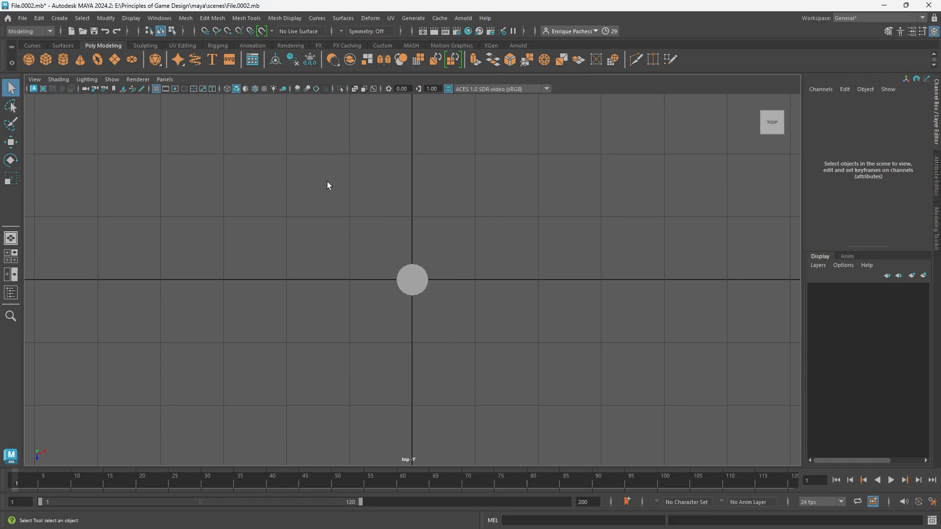
key("space")
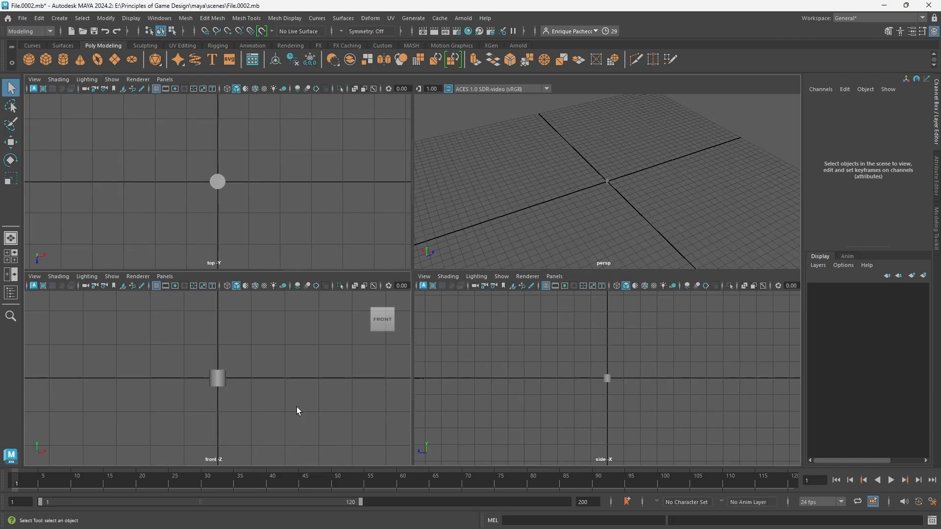
key("space")
key("space")
key("space")
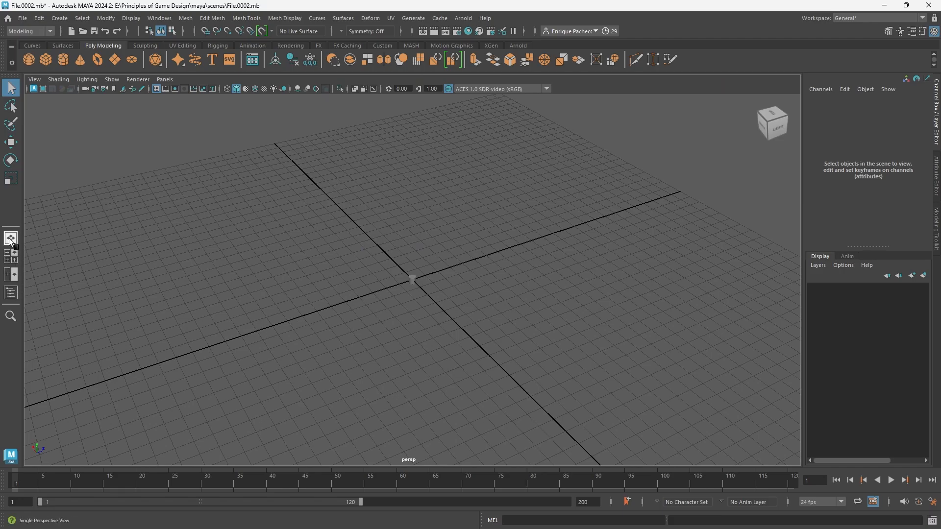
Cycle through the four-view and Front/Persp layouts, ending in the single perspective view.
left_click(8, 253)
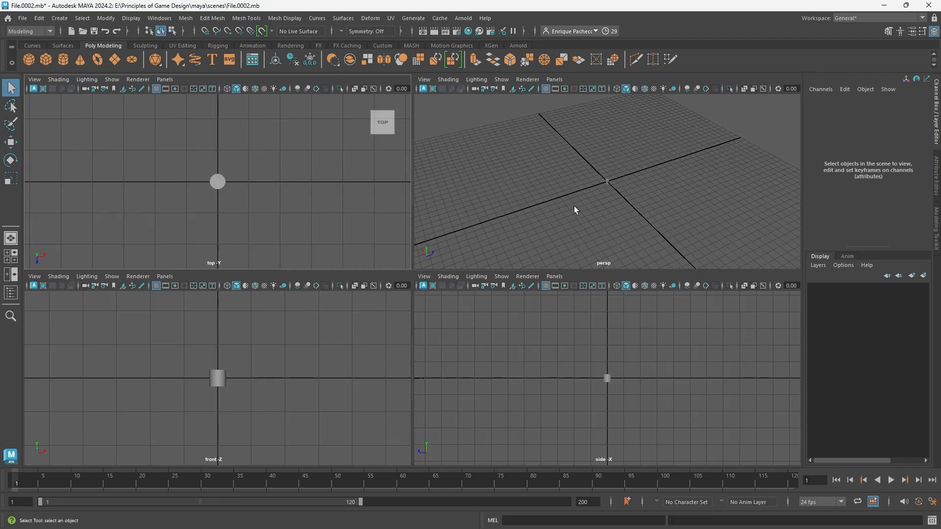
left_click(12, 276)
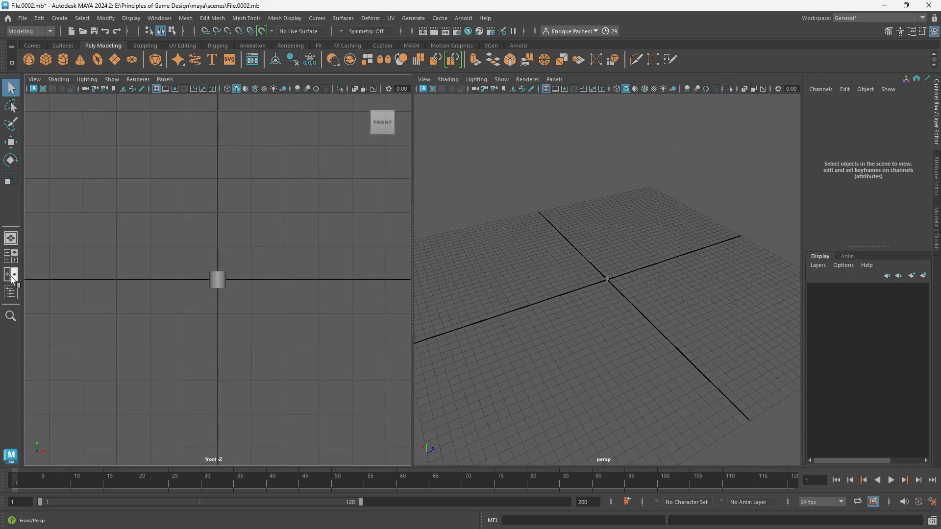
left_click(11, 238)
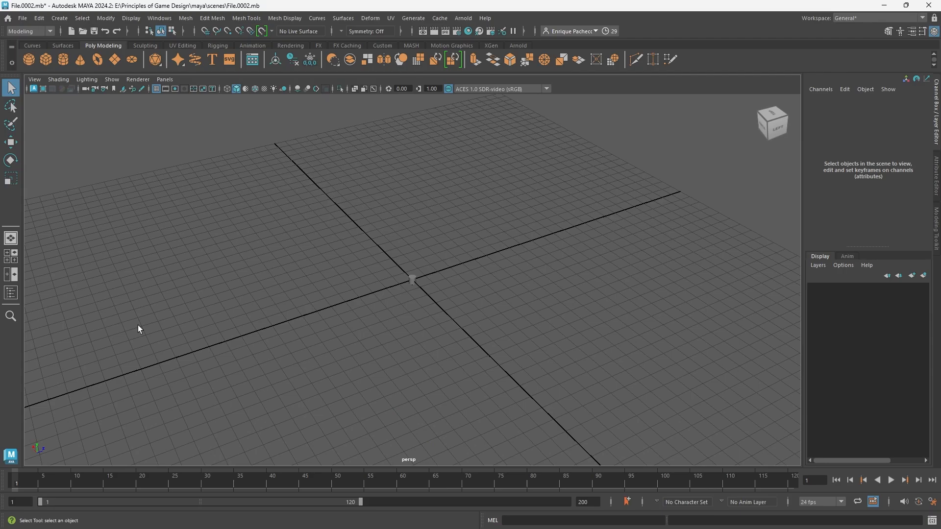
Show the Outliner beside the perspective view and bring the cylinder at the origin closer.
left_click(11, 296)
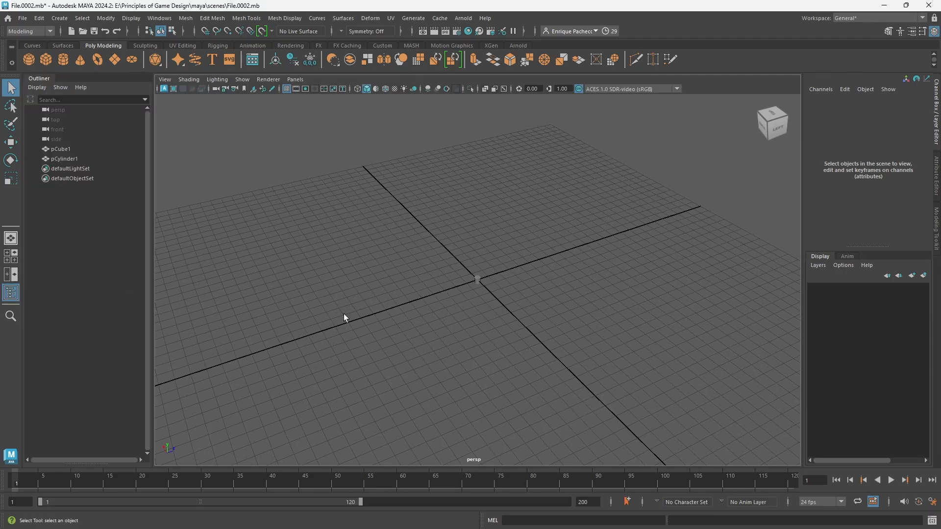
right_click_drag(550, 297, 473, 190, "alt")
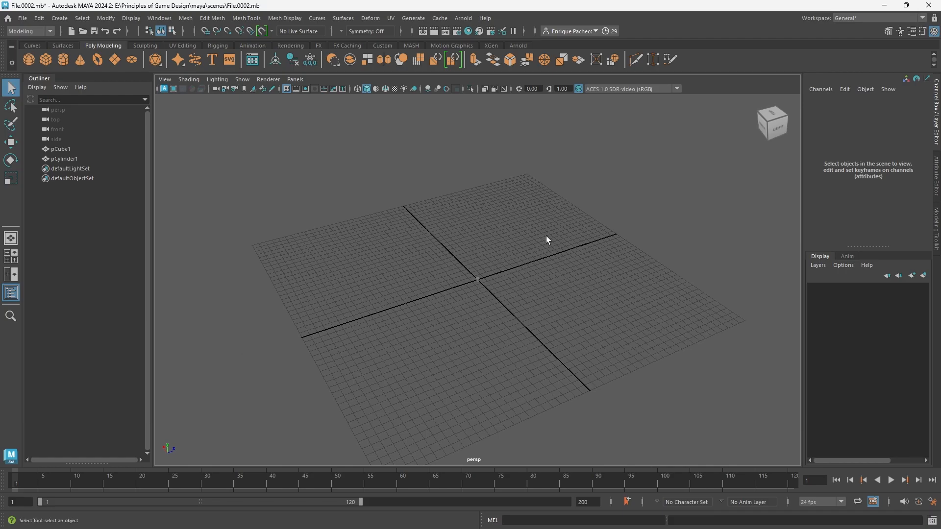
right_click_drag(547, 239, 475, 307, "alt")
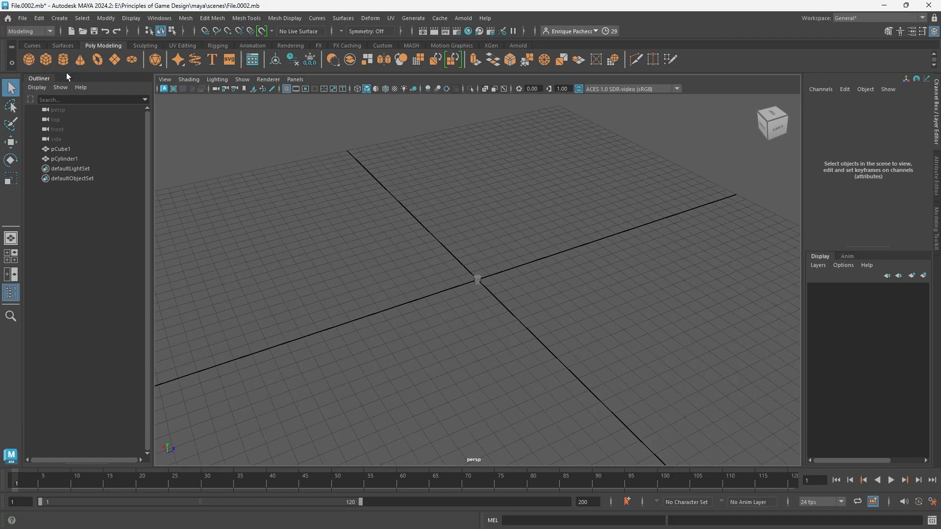
right_click_drag(352, 234, 488, 301, "alt")
scroll(483, 311, "up", 5)
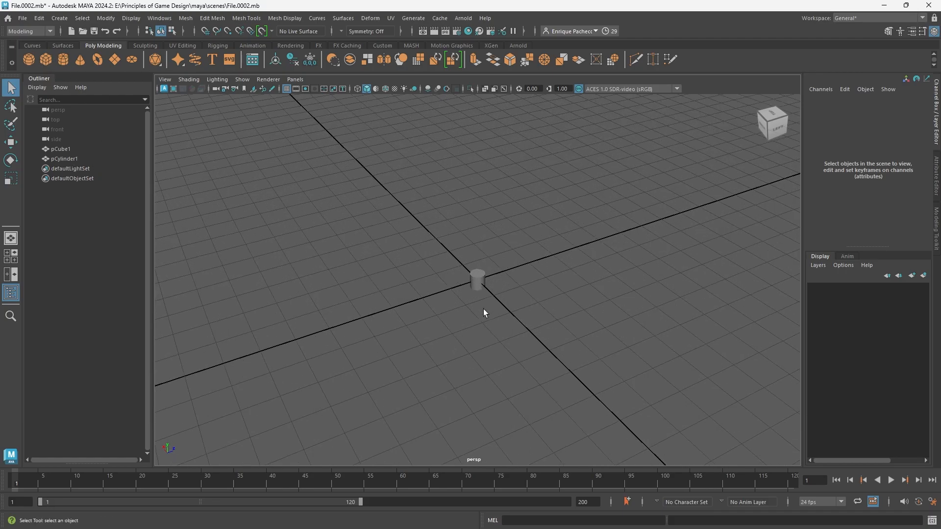
Select pCylinder1 in the Outliner and move it along the Z axis to about 5.287.
left_click(89, 158)
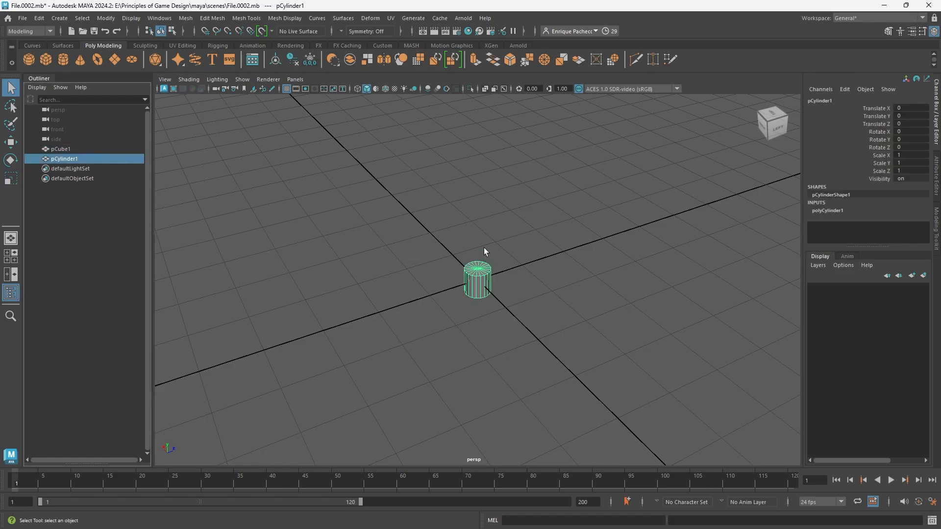
key("w")
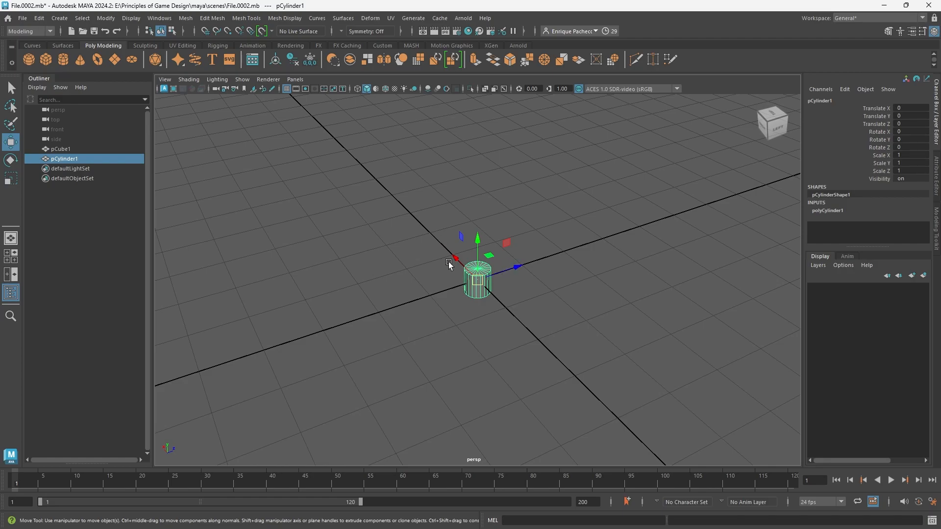
left_click_drag(511, 273, 568, 256)
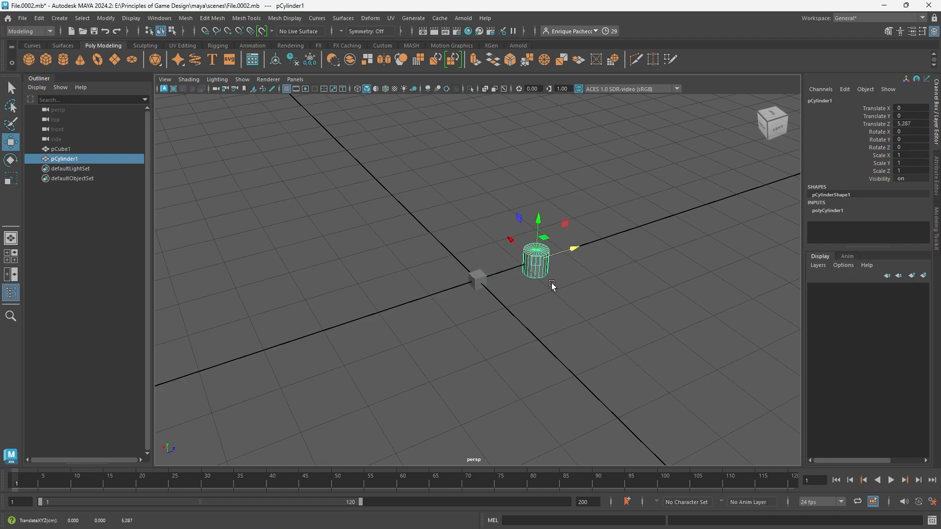
Select the cube at the origin and hide the Outliner, framing both objects up close.
left_click(477, 276)
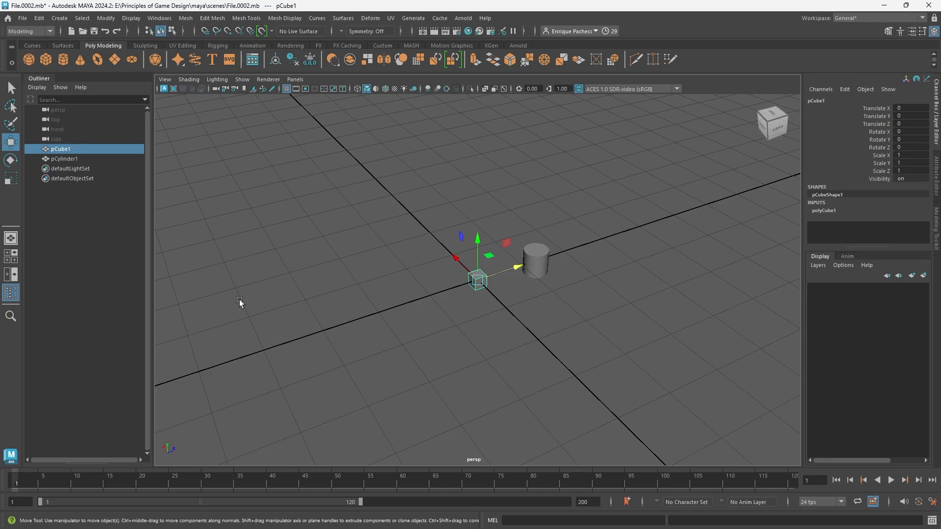
left_click(12, 291)
right_click_drag(385, 284, 452, 303, "alt")
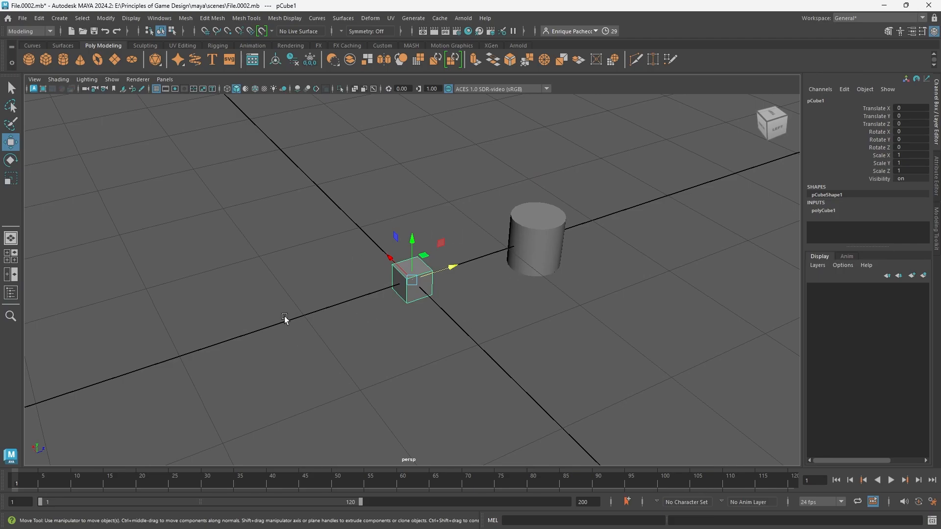
middle_click_drag(535, 298, 426, 301, "alt")
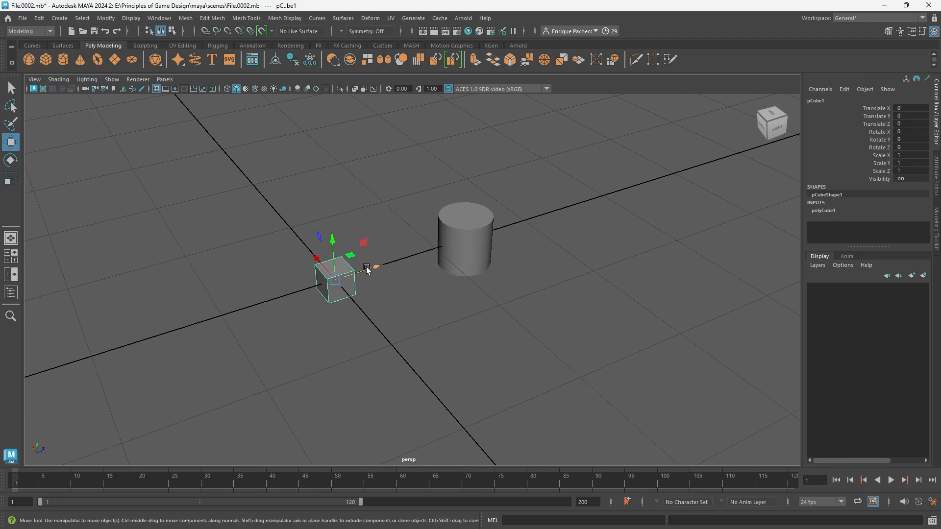
Move the cylinder to about X 0.833, Z 6.764 and rotate it freely to about -16.621, 34.166, -48.944.
left_click_drag(373, 267, 355, 274)
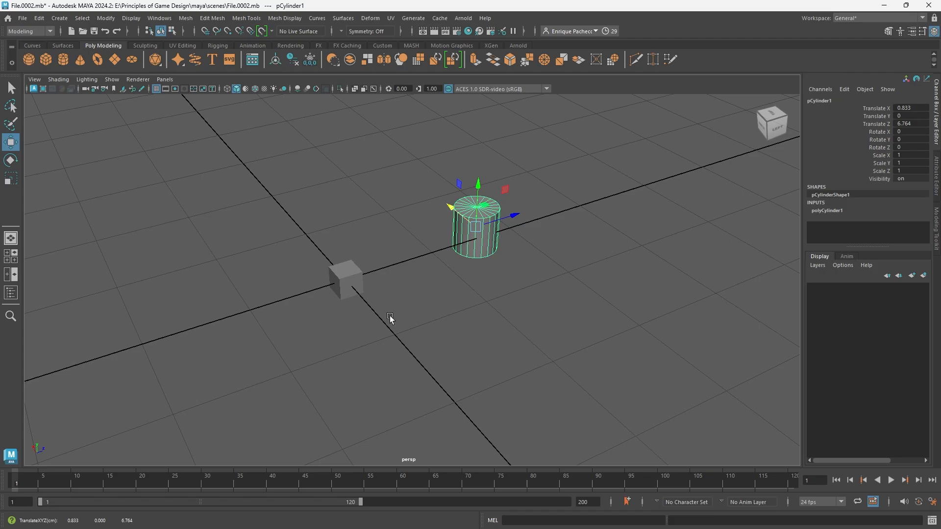
key("e")
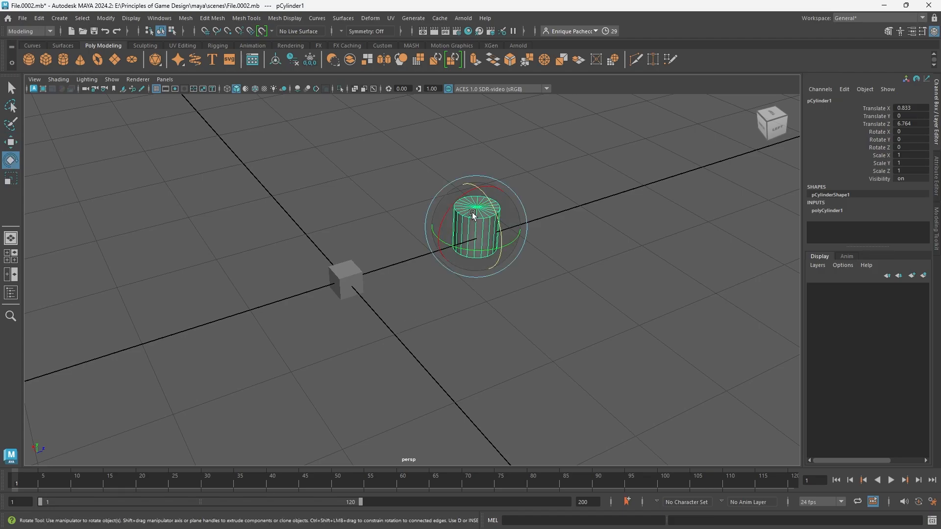
left_click_drag(454, 202, 506, 193)
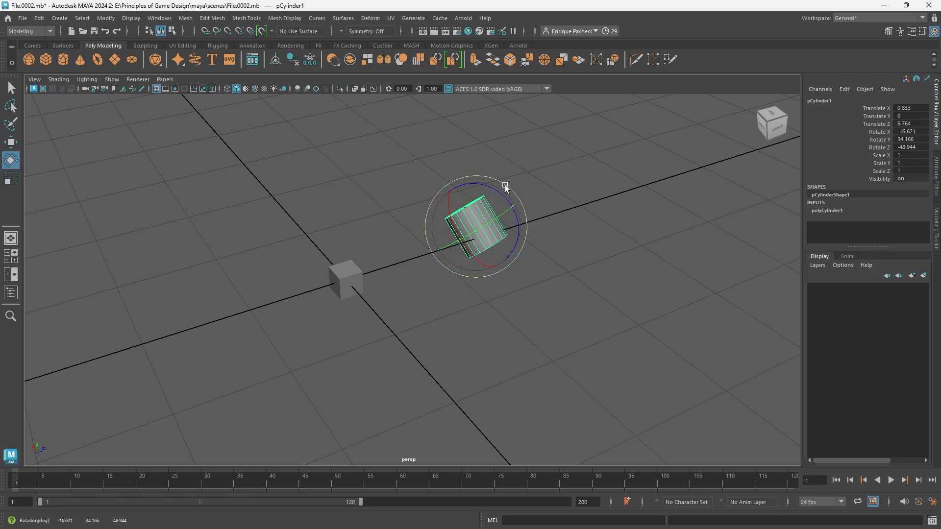
Select the cube at the origin and scale it to about 3.307 in X, 1.585 in Y and 3.553 in Z.
left_click(346, 279)
left_click(11, 178)
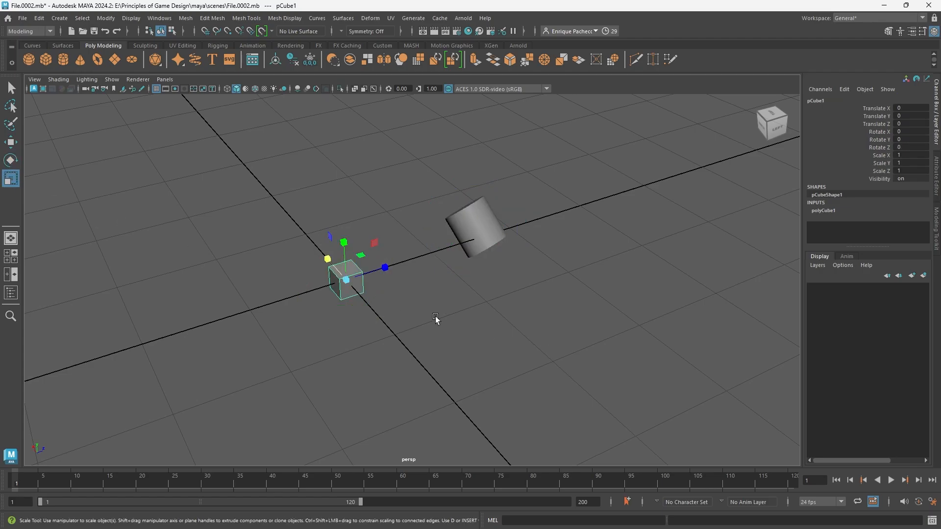
left_click_drag(347, 284, 432, 260)
left_click_drag(326, 258, 308, 236)
left_click_drag(424, 350, 426, 345, "alt")
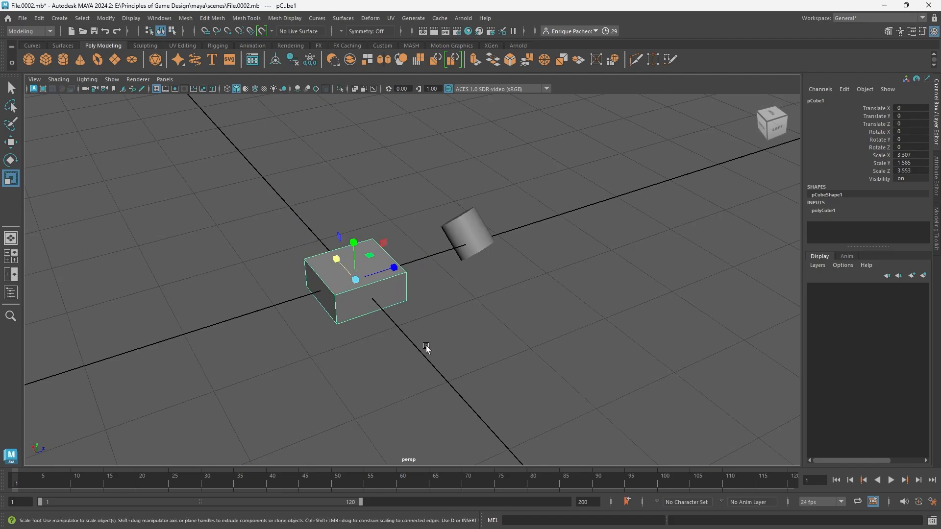
Switch through the Select, Move, Rotate and Scale tools, and enlarge the cube proportionally to a scale of about 3.852, 1.846, 4.139.
left_click(11, 90)
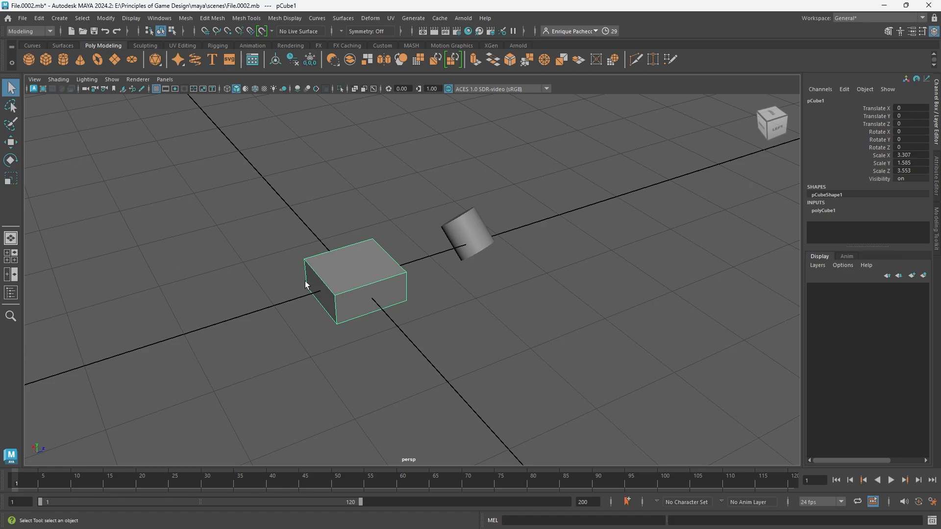
key("w")
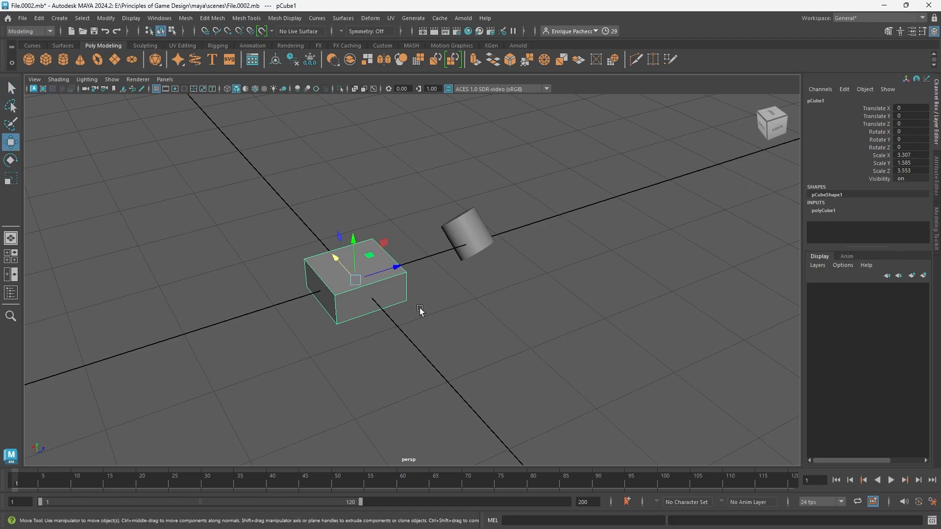
key("e")
key("r")
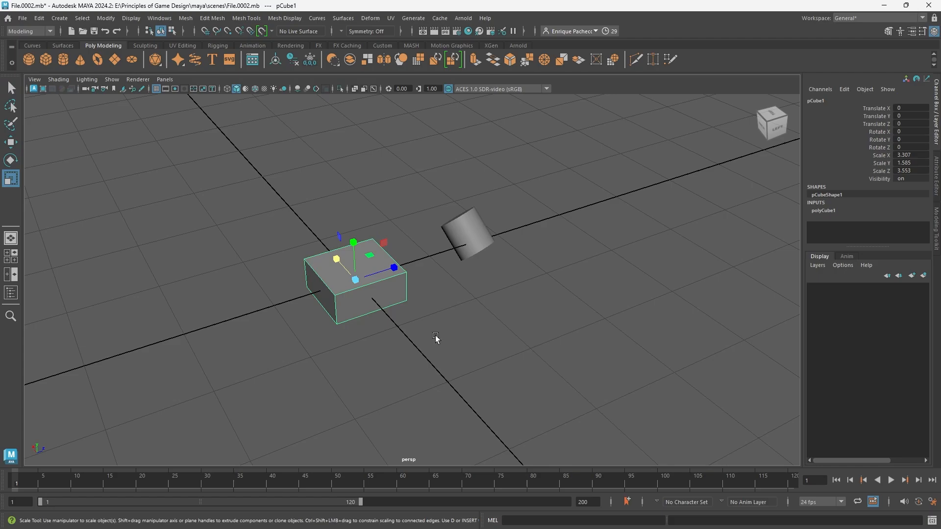
left_click_drag(435, 335, 416, 318, "alt")
left_click_drag(359, 292, 368, 272)
scroll(372, 339, "down", 4)
left_click_drag(601, 262, 575, 253, "alt")
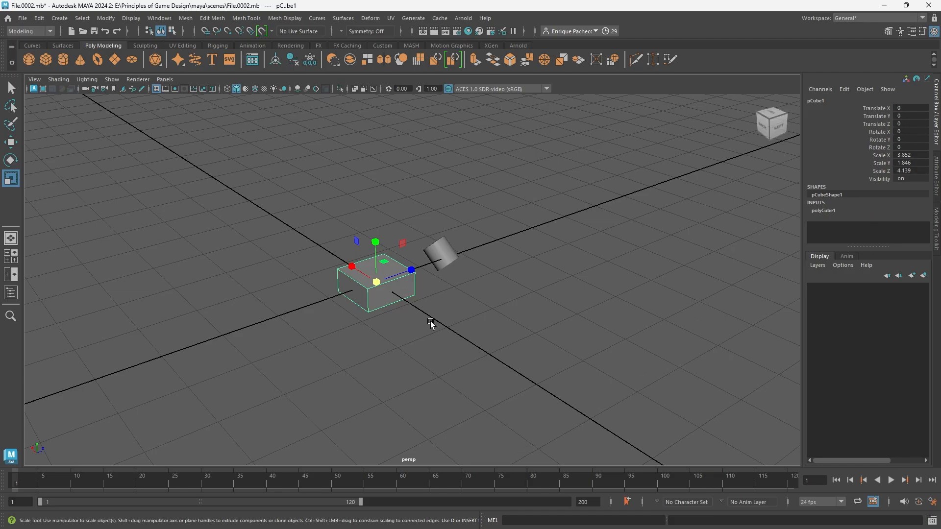
Try moving the cube about 3.523 in Y, 0.812 in X and 4.536 in Z, and undo all three moves.
key("w")
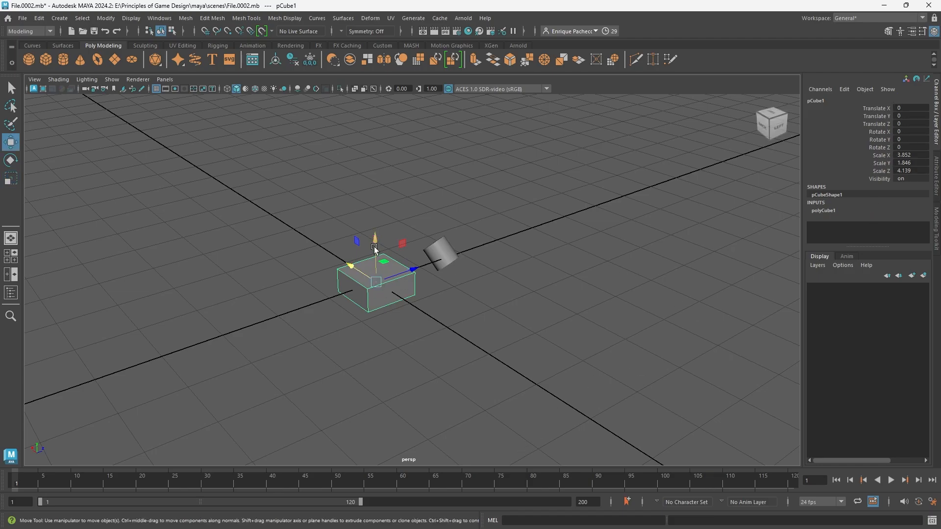
left_click_drag(375, 240, 399, 197)
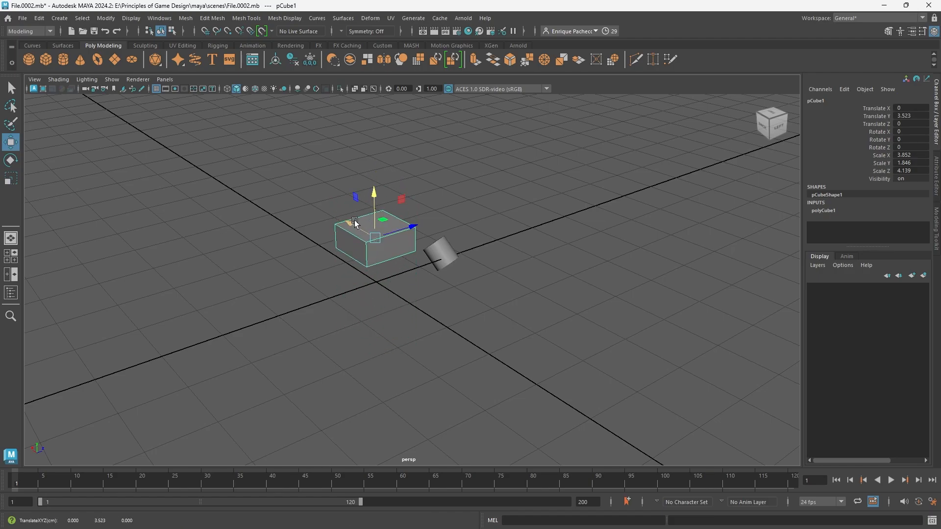
left_click_drag(355, 223, 327, 240)
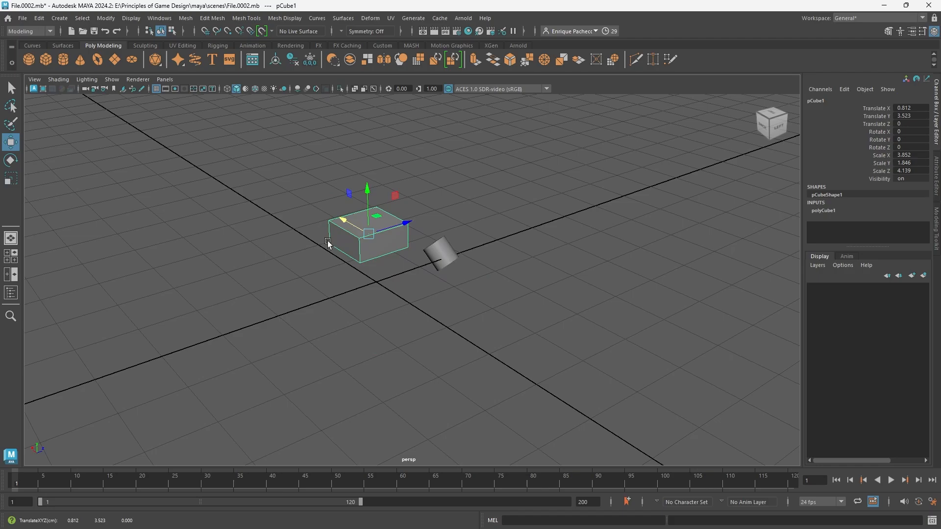
left_click_drag(402, 219, 457, 222)
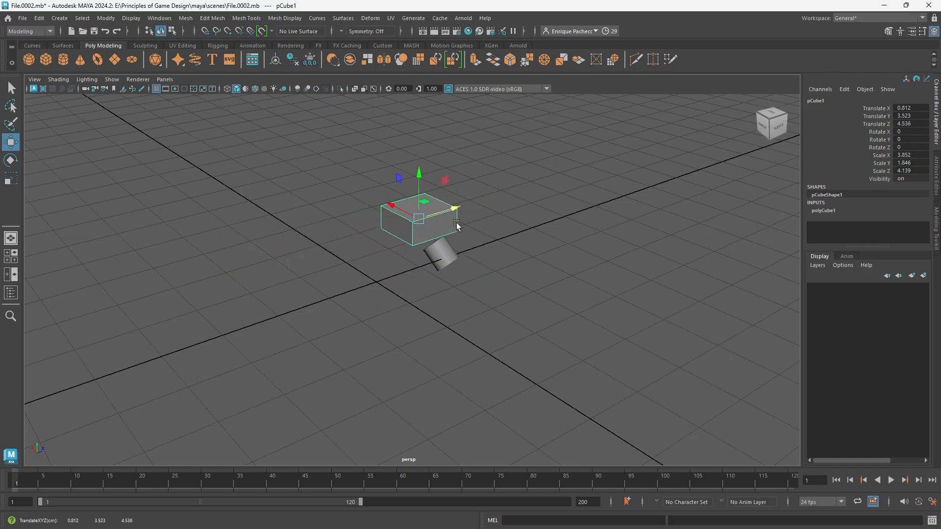
key("ctrl+z")
key("ctrl+z")
key("ctrl+z")
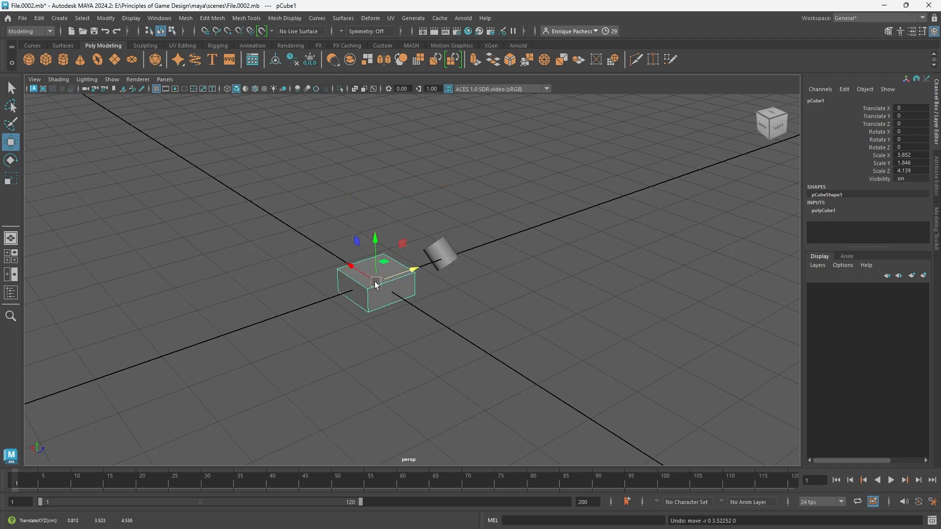
Rotate the cube freely to about 2.081, -0.466, 0.263 and scale it to about 5.649, 4.899, 6.069.
key("e")
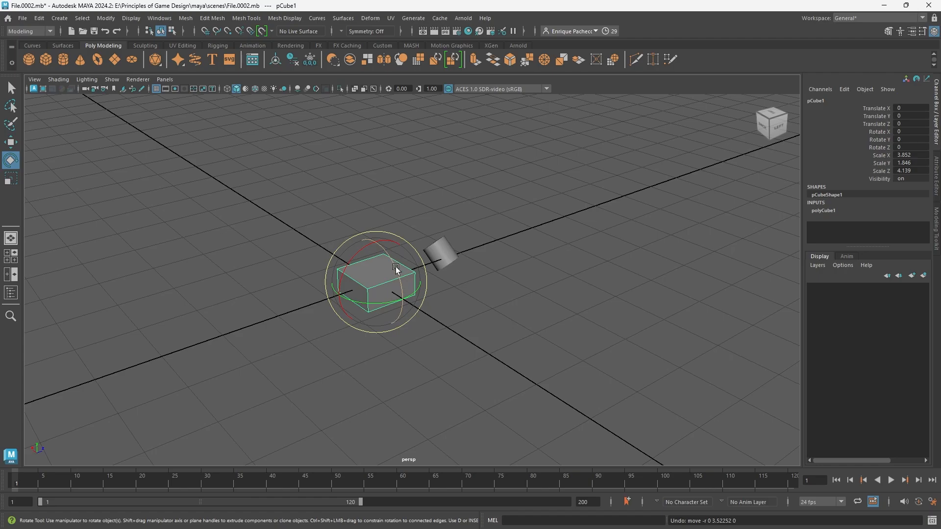
mouse_move(398, 269)
left_mouse_down()
mouse_move(377, 248)
mouse_move(354, 254)
mouse_move(376, 242)
mouse_move(334, 265)
mouse_move(357, 257)
mouse_move(376, 282)
mouse_move(411, 279)
mouse_move(368, 291)
mouse_move(396, 287)
left_mouse_up()
key("r")
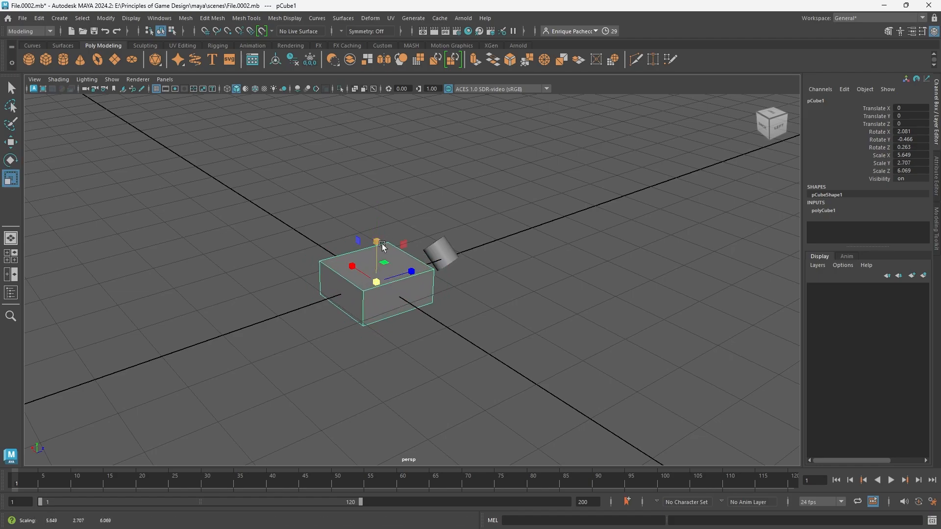
left_click_drag(377, 207, 395, 242)
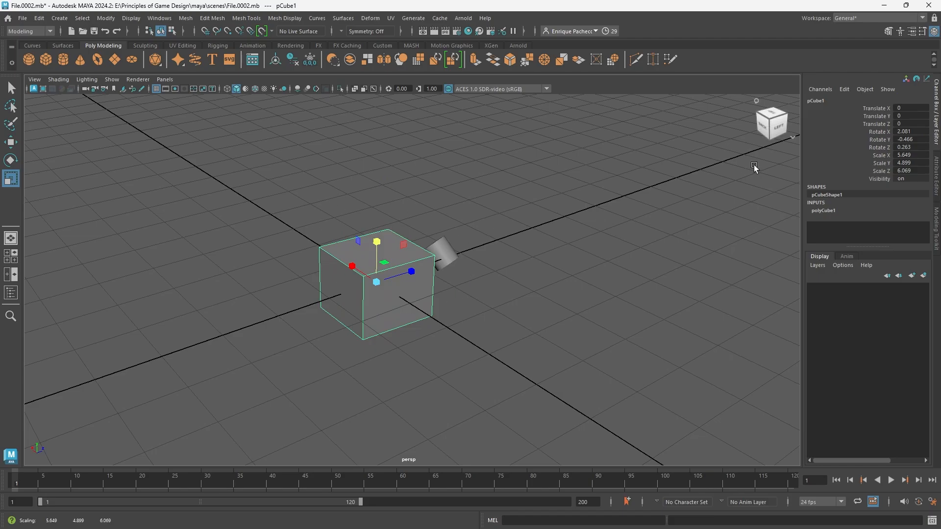
Set the cube's Scale X, Scale Y and Scale Z values to 3.
left_click_drag(909, 156, 911, 155)
double_click(913, 156)
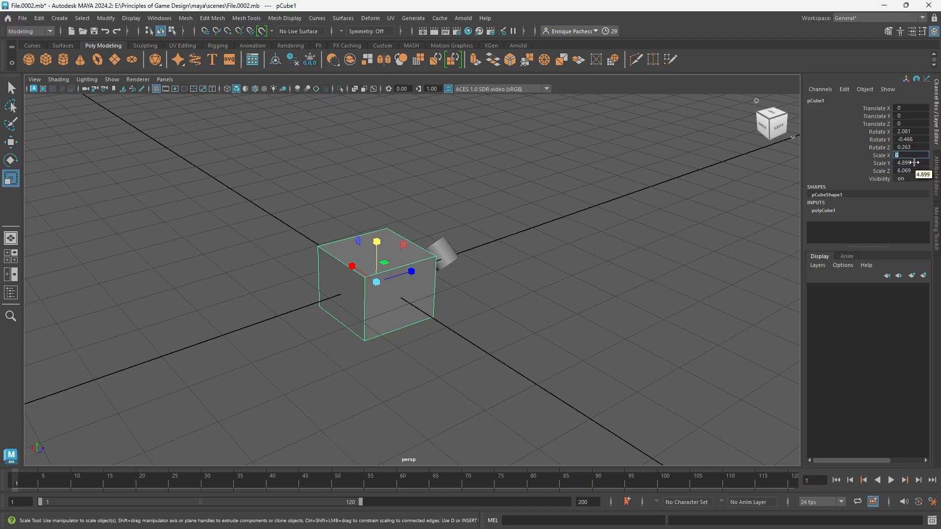
type("3")
double_click(913, 162)
type("3")
double_click(911, 171)
type("3")
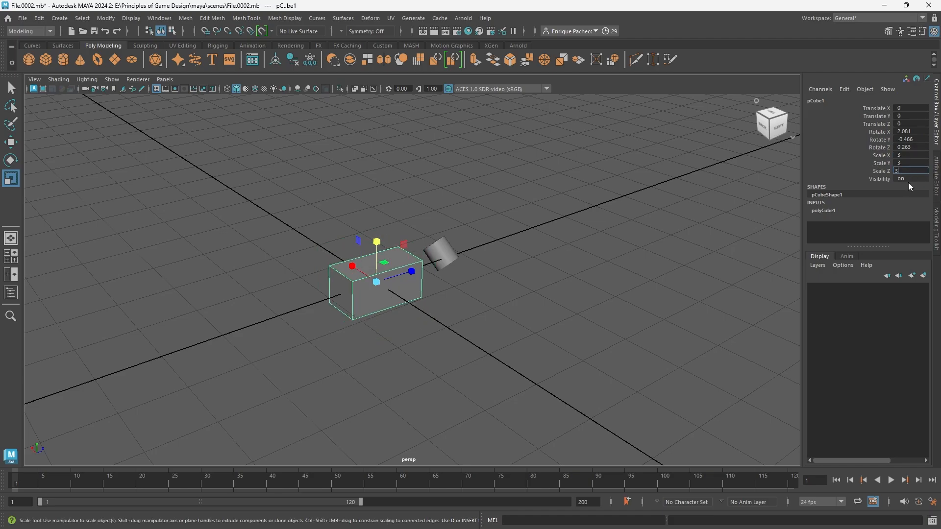
key("Return")
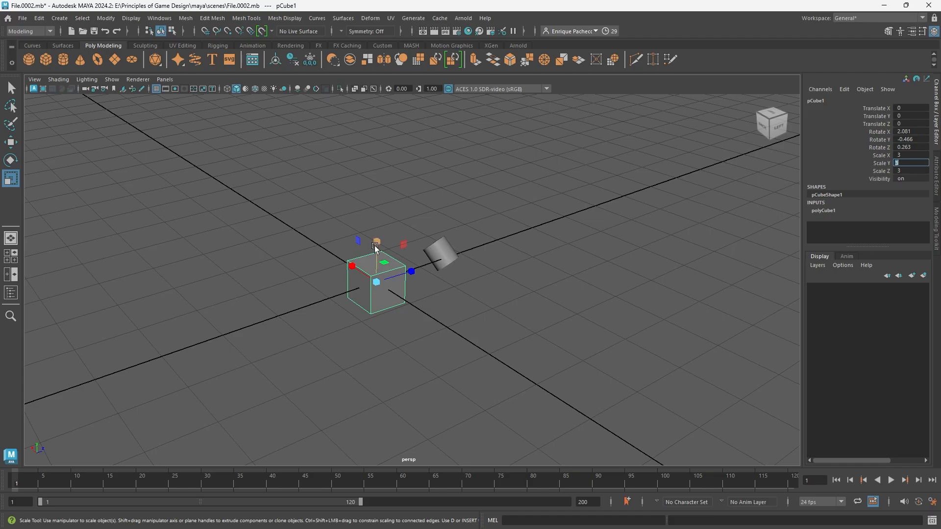
Set the cube's Rotate X to 0, Rotate Y to 45 and Rotate Z to 0.
double_click(918, 132)
type("0")
key("Tab")
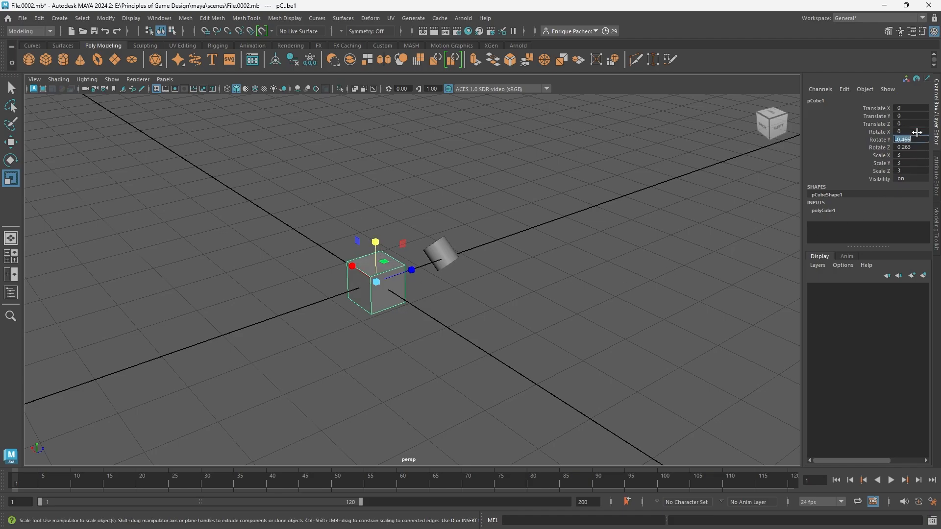
type("45")
key("Tab")
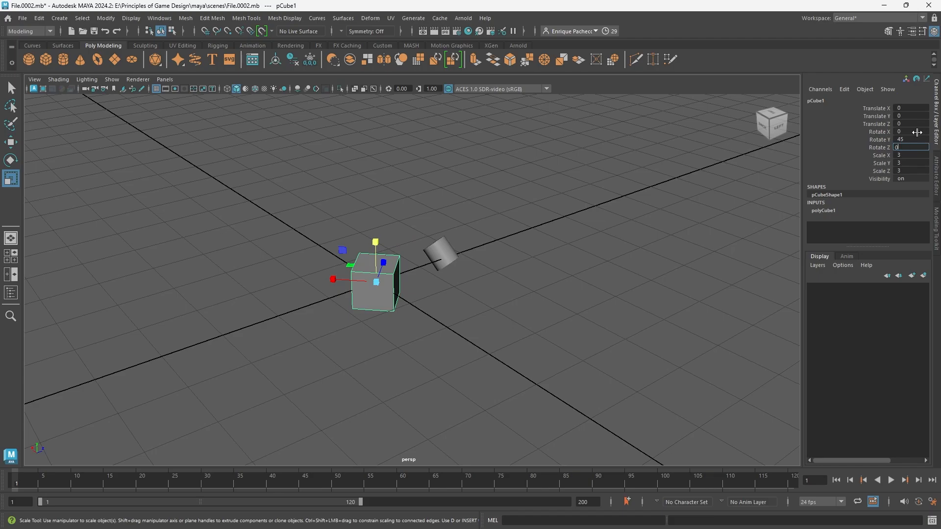
key("Return")
Set the cube's Translate X, Translate Y and Translate Z values to 5.
left_click_drag(441, 287, 412, 299, "alt")
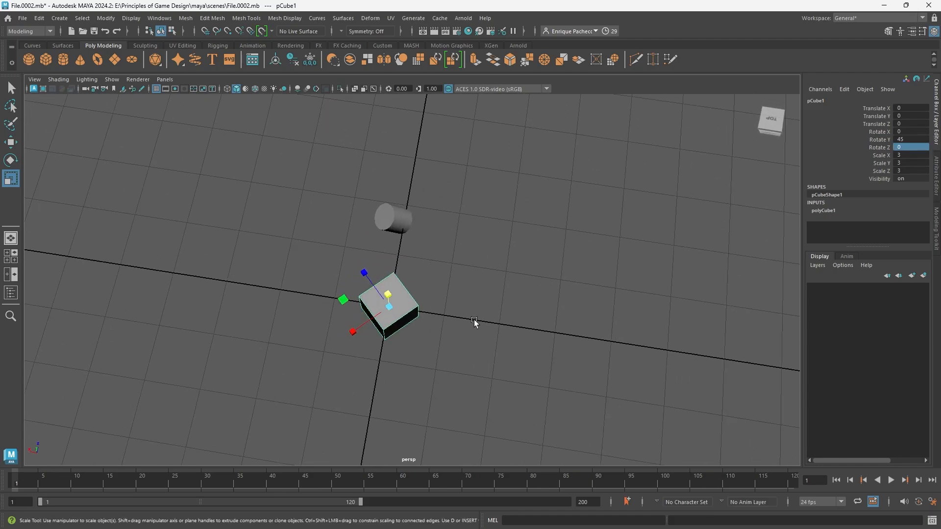
left_click_drag(596, 340, 547, 298, "alt")
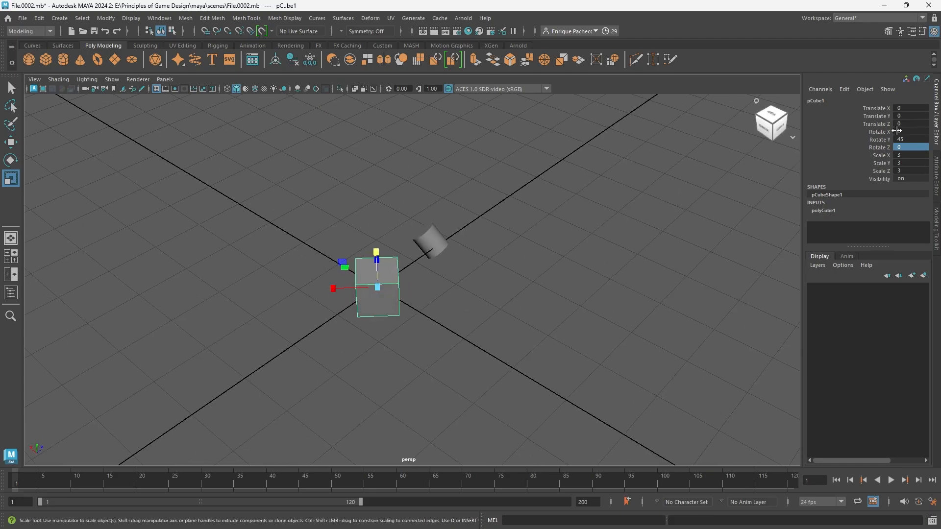
left_click_drag(490, 262, 443, 228, "alt")
left_click(910, 108)
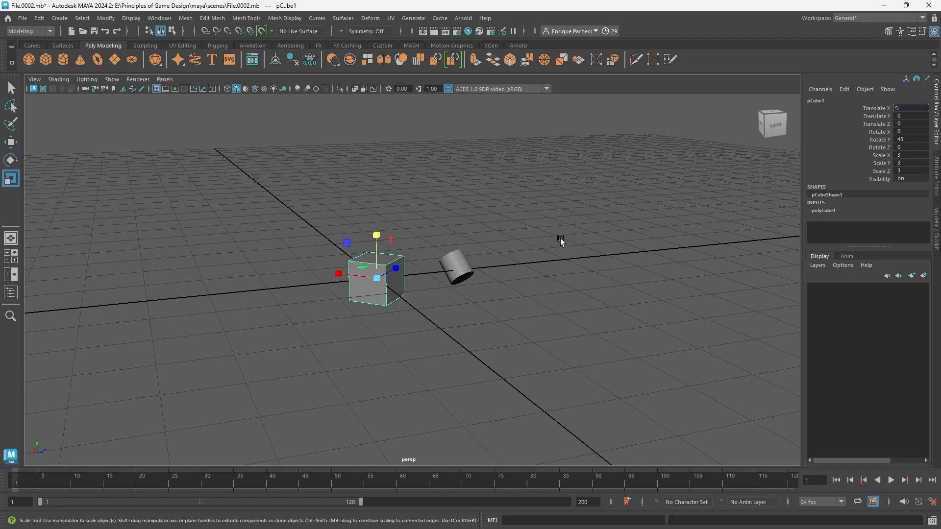
type("5")
key("Return")
left_click(904, 115)
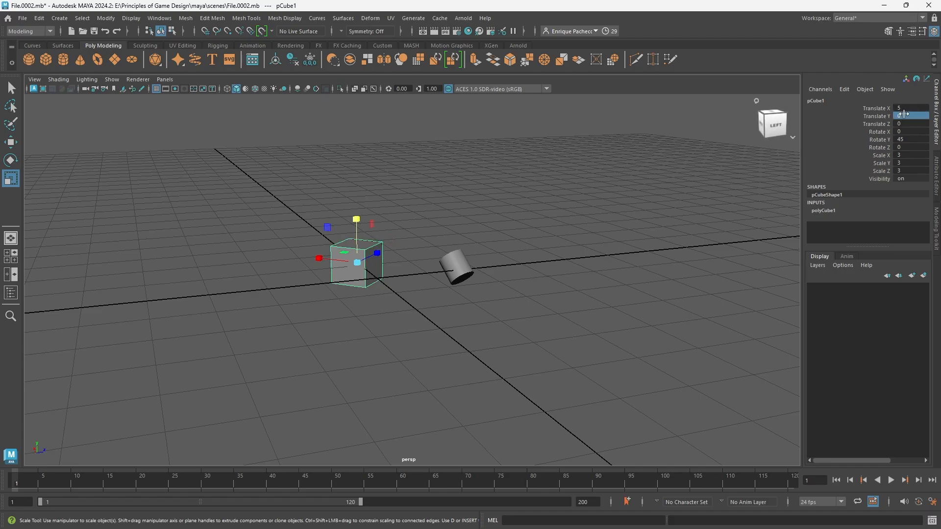
left_click(896, 116)
type("5")
key("Return")
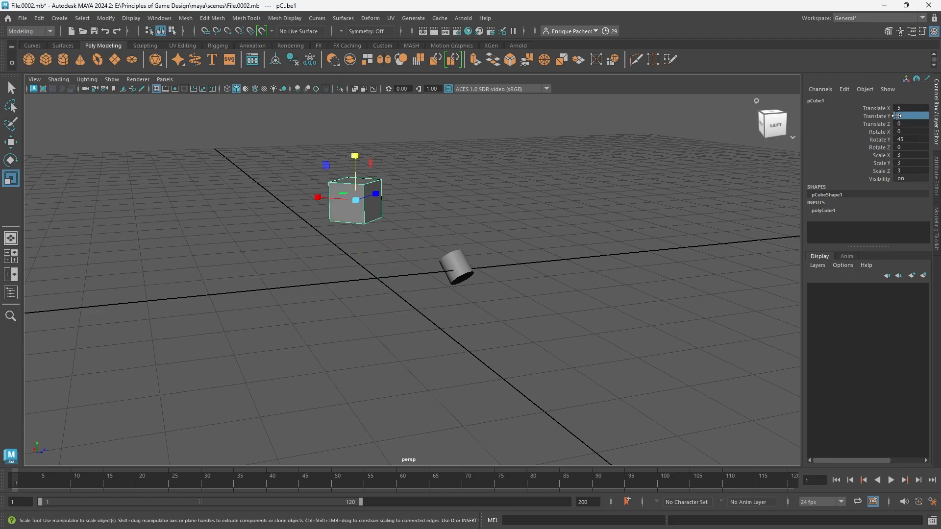
left_click(905, 123)
type("5")
key("Return")
Deselect and reselect the raised cube, and expand its polyCube1 input attributes in an enlarged Channel Box.
left_click_drag(536, 262, 583, 292, "alt")
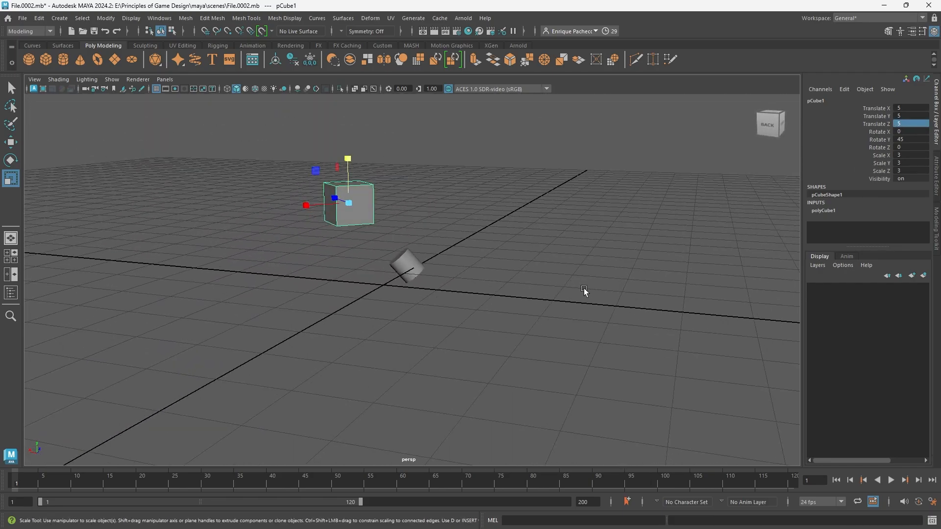
left_click_drag(507, 260, 525, 272, "alt")
left_click(525, 272)
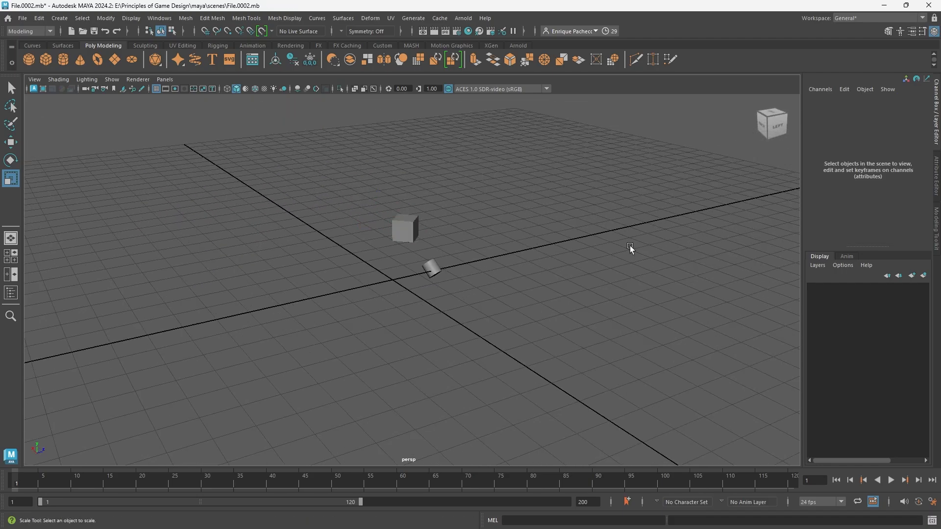
left_click(413, 226)
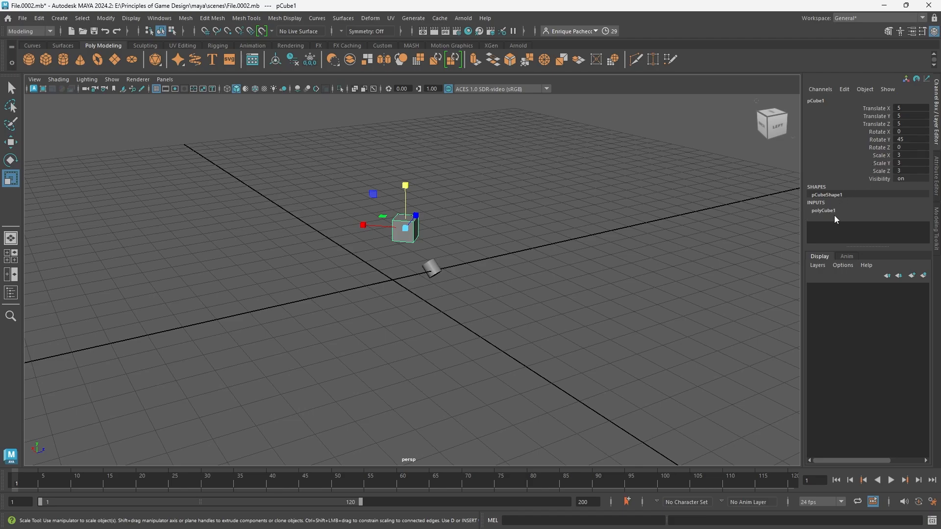
left_click_drag(869, 248, 868, 321)
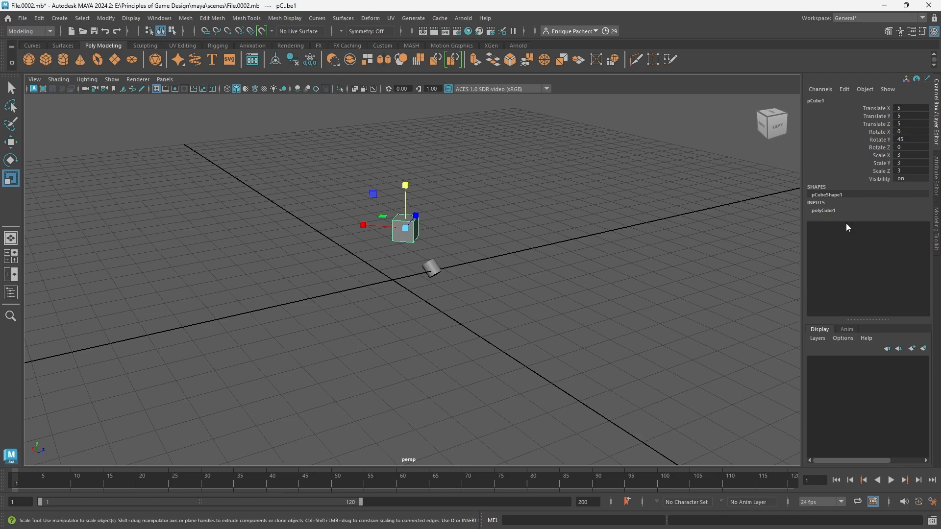
left_click(823, 210)
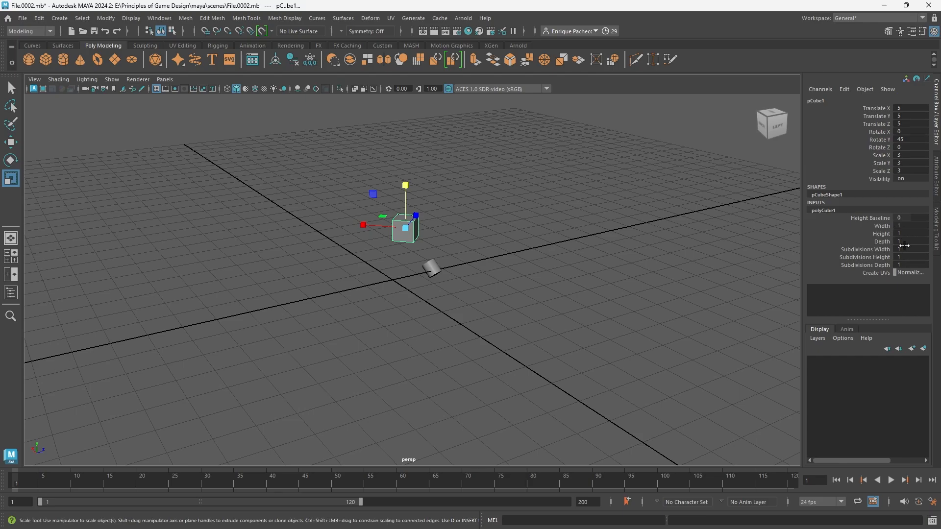
Set the polyCube1 Width, Height and Depth to 2.
double_click(912, 226)
type("2")
key("Tab")
type("2")
key("Tab")
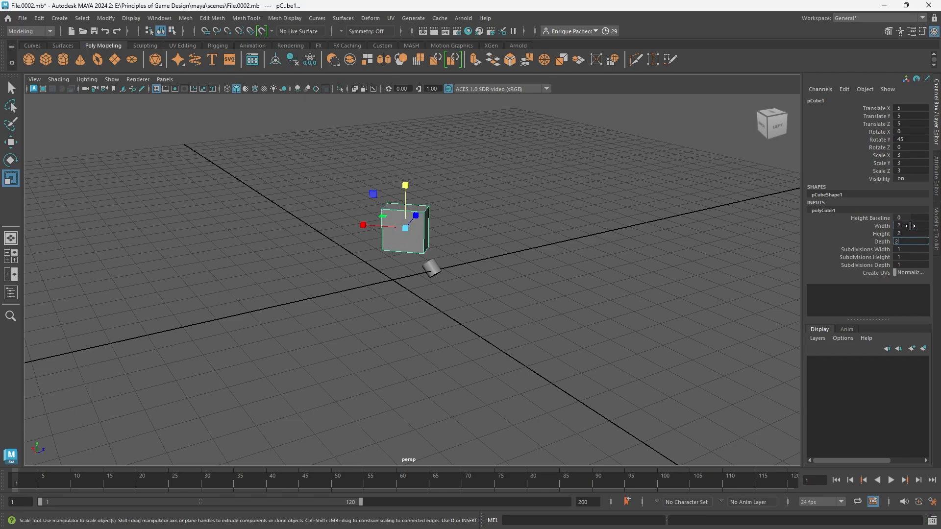
type("2")
key("Return")
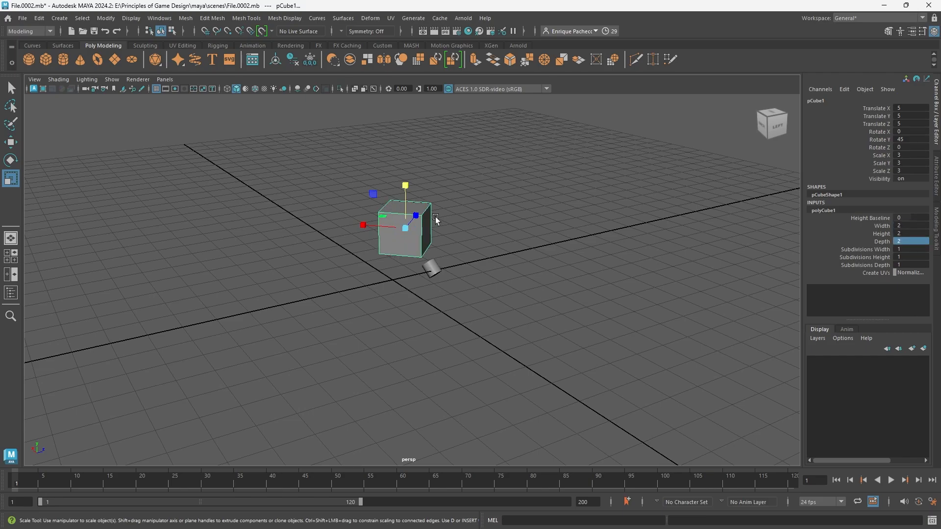
Create a new polygon cube at the origin with the Move tool active.
key("w")
left_click(48, 61)
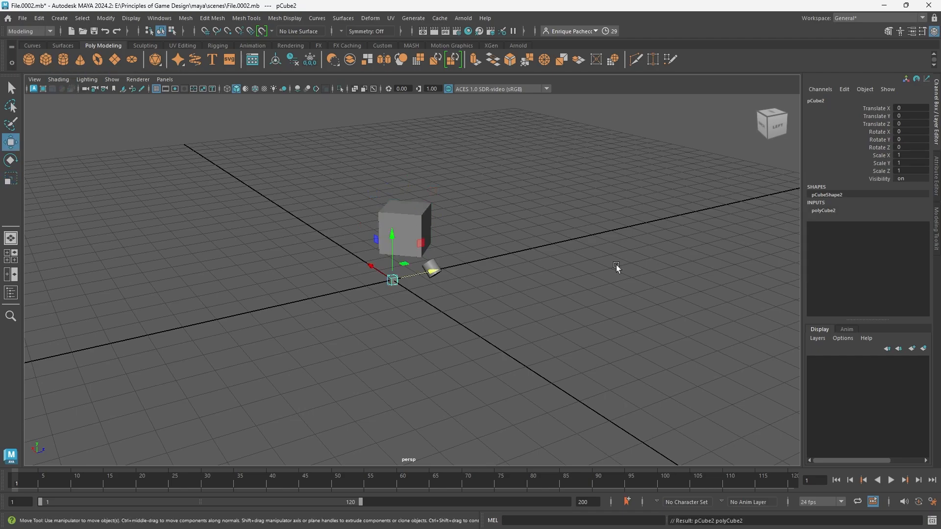
Set the new cube's Scale X, Scale Y and Scale Z values to 6.
left_click(911, 155)
type("6")
key("Tab")
type("6")
key("Tab")
type("6")
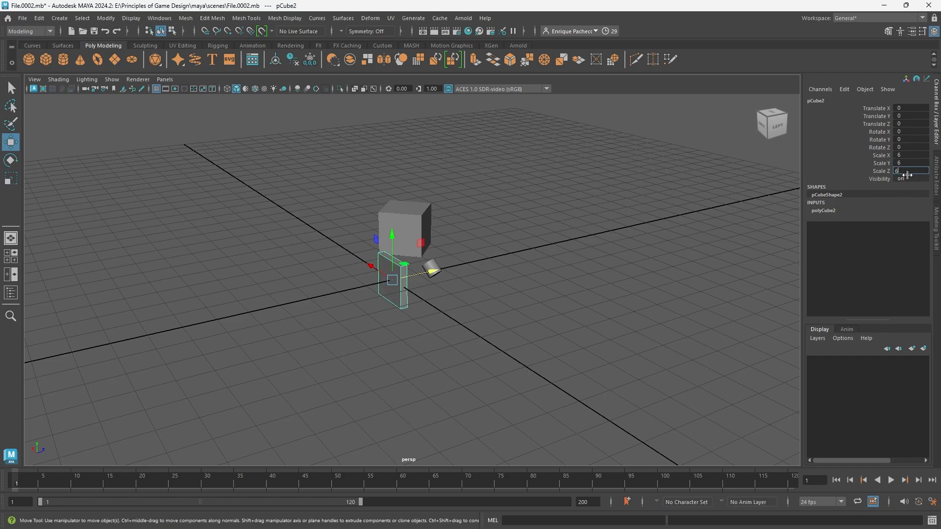
key("Return")
Move the new cube beside the first cube, to about X 5.74, Y 6.43, Z -4.41.
left_click_drag(394, 281, 340, 226)
scroll(431, 293, "up", 4)
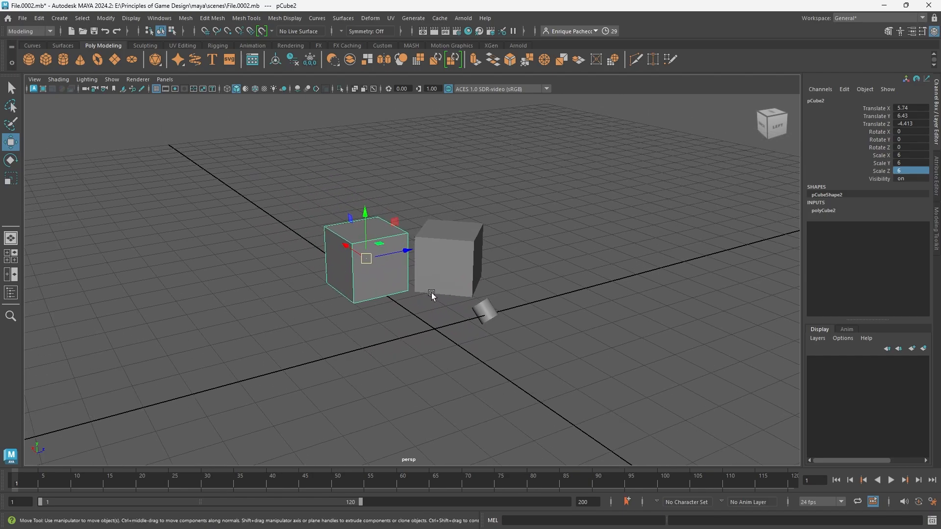
scroll(441, 287, "up", 2)
Compare the polyCube1 and polyCube2 input attributes and scale values of the two cubes.
left_click(473, 269)
left_click(819, 210)
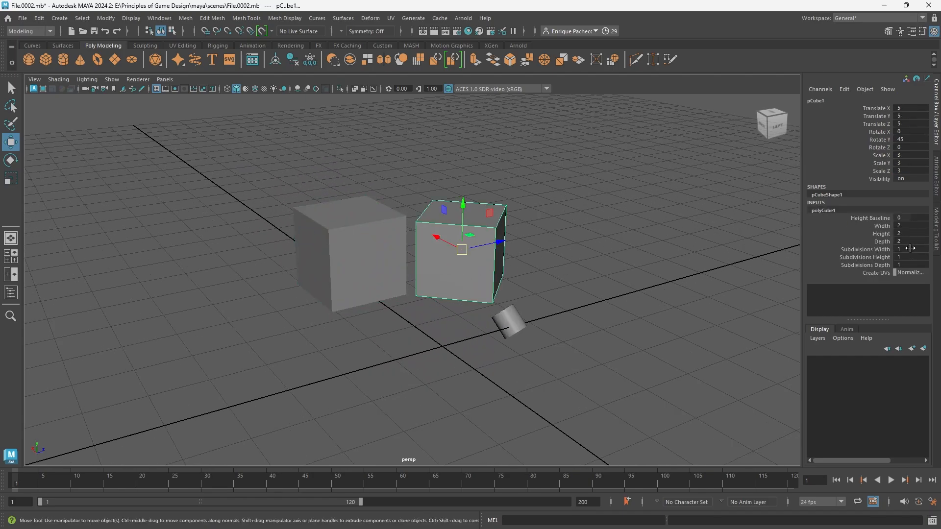
left_click(375, 253)
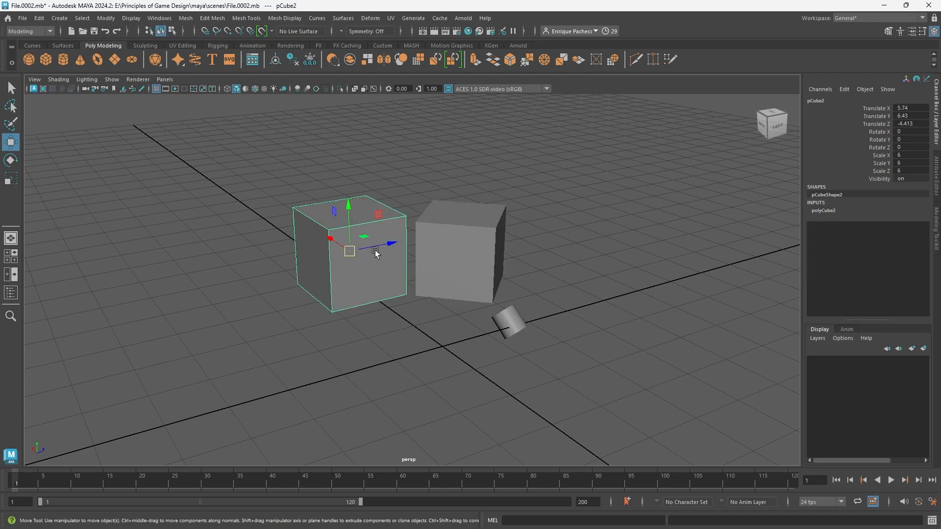
left_click(828, 211)
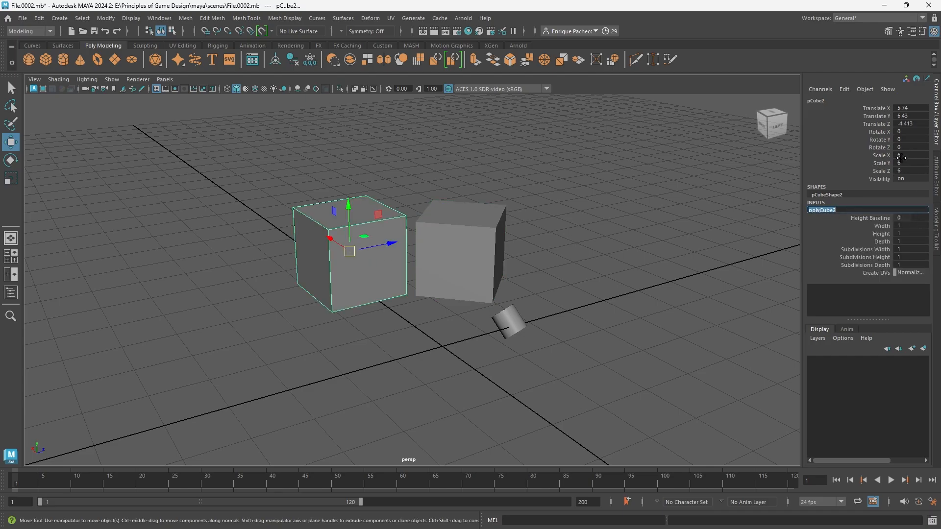
left_click_drag(505, 256, 512, 234, "alt")
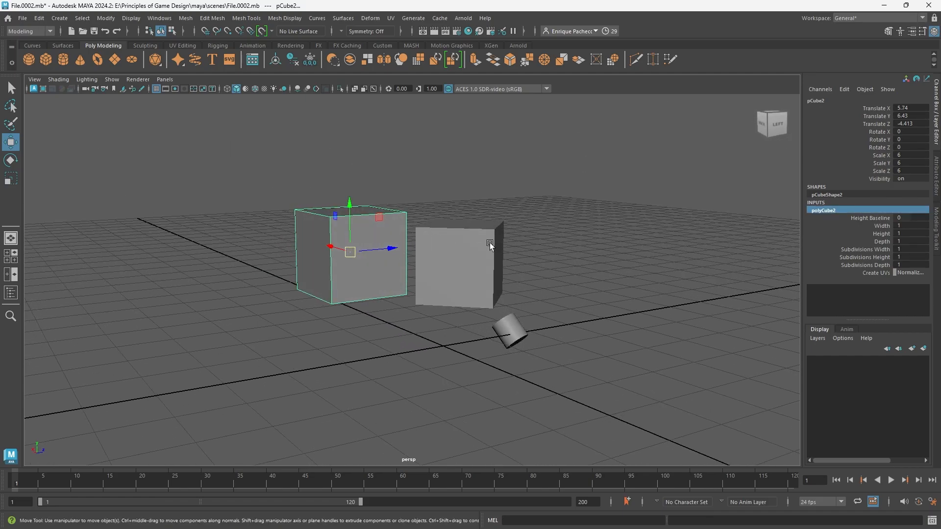
Set the first cube's polyCube1 Subdivisions Width, Height and Depth to 4.
left_click(464, 269)
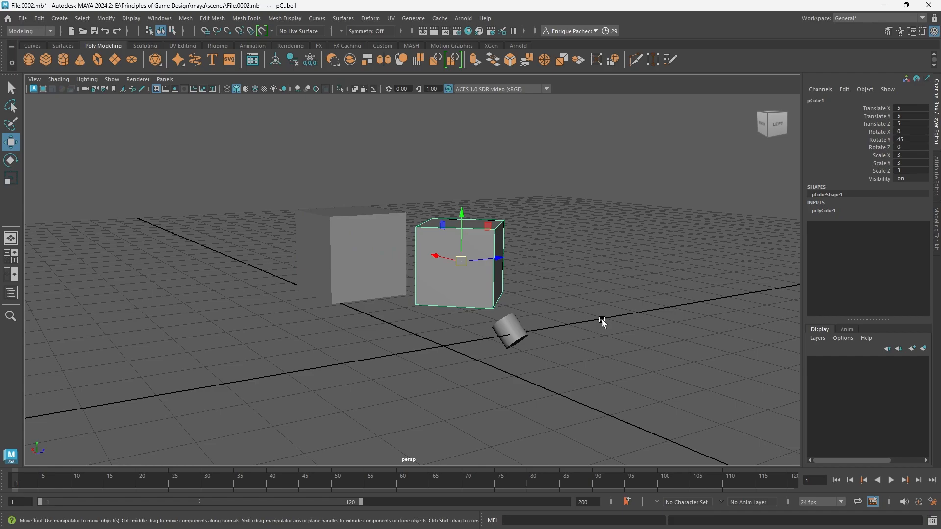
left_click(838, 211)
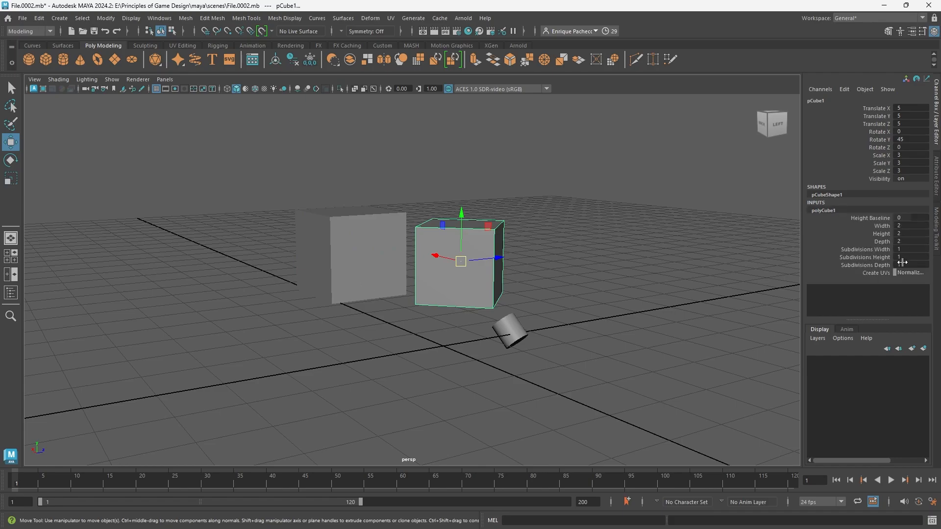
double_click(911, 249)
mouse_move(581, 269)
left_mouse_down("alt")
mouse_move(598, 258)
mouse_move(567, 265)
mouse_move(587, 267)
left_mouse_up("alt")
double_click(905, 249)
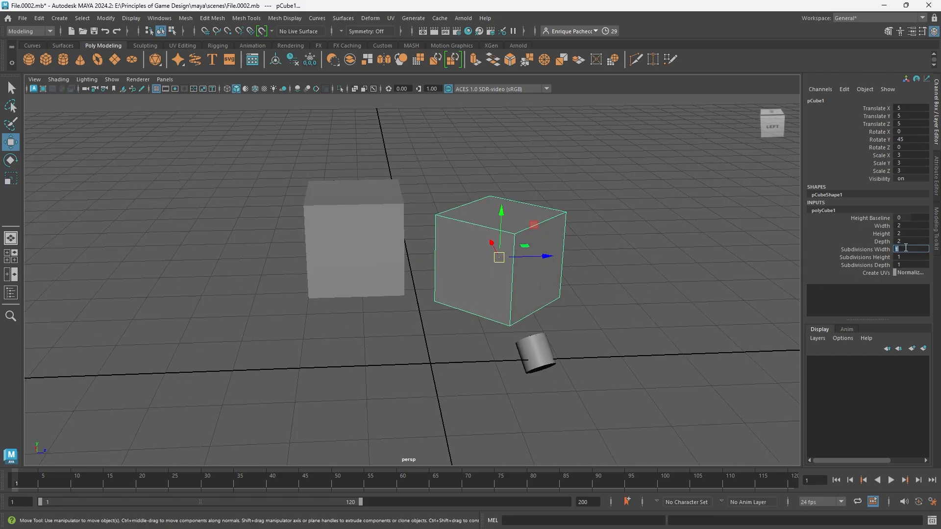
type("4")
key("Tab")
type("4")
key("Tab")
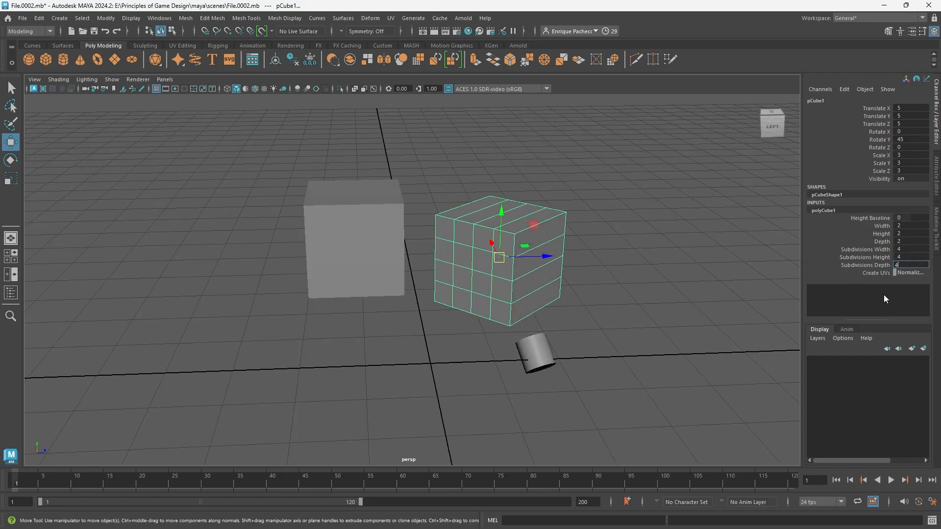
type("4")
key("Return")
left_click_drag(670, 299, 595, 304, "alt")
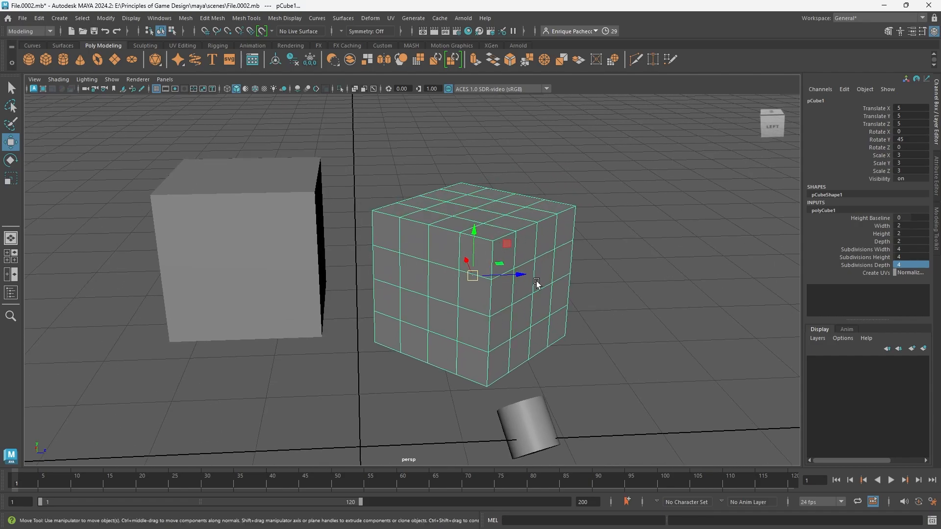
scroll(645, 319, "down", 1)
middle_click_drag(644, 323, 583, 316, "alt")
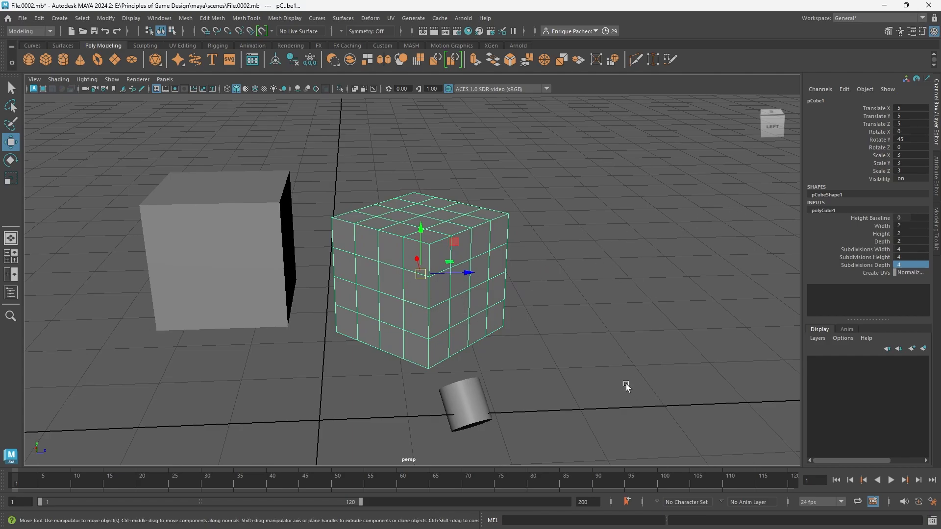
Switch the subdivided cube to vertex selection in the Modeling Toolkit and move its far top corner vertex to about Y 7.69, Z 9.61.
left_click(936, 227)
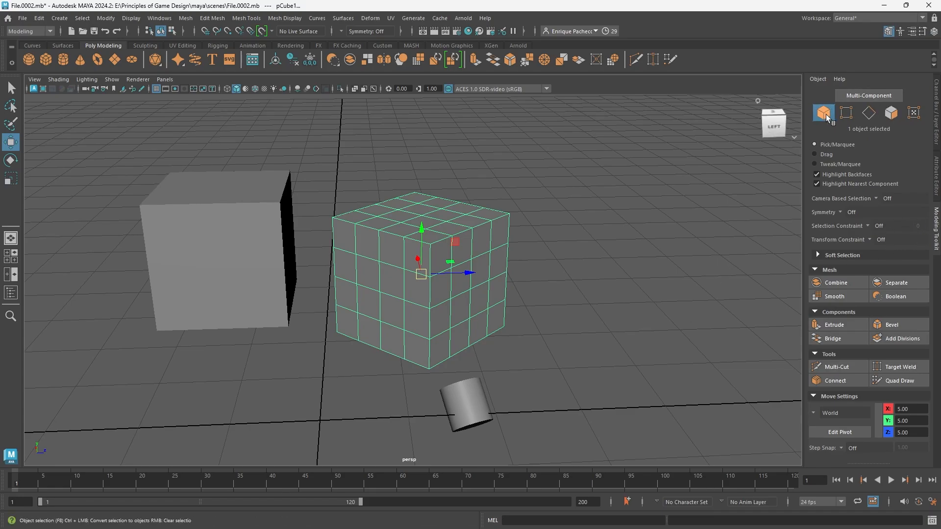
left_click(851, 113)
scroll(414, 246, "up", 3)
left_click(541, 191)
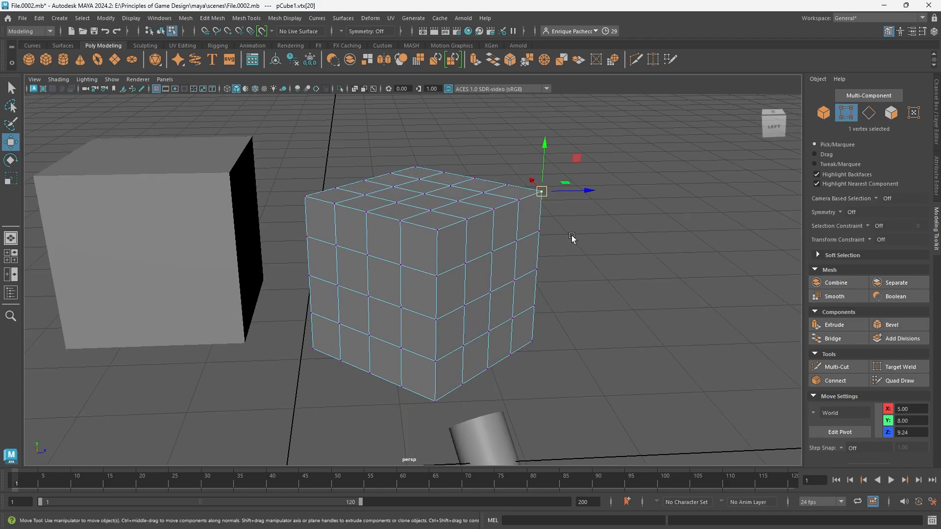
left_click_drag(585, 191, 568, 191)
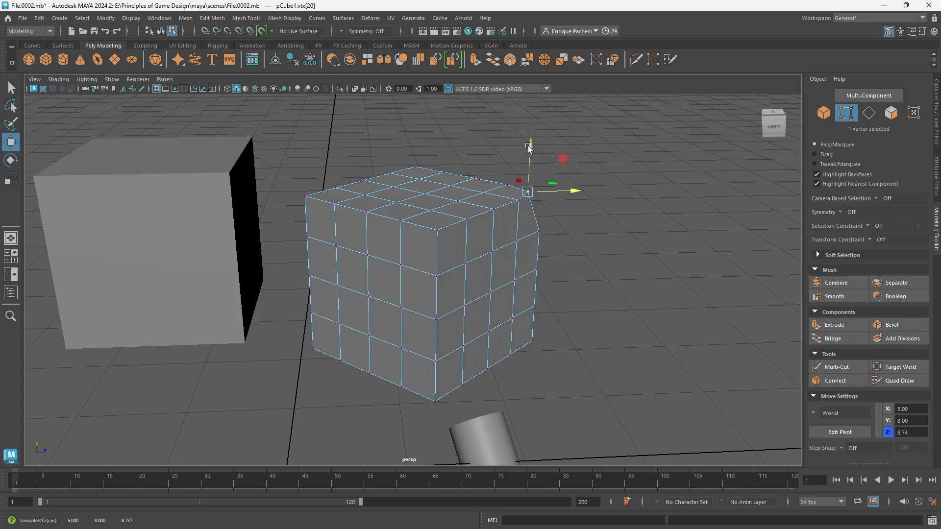
left_click_drag(528, 147, 529, 156)
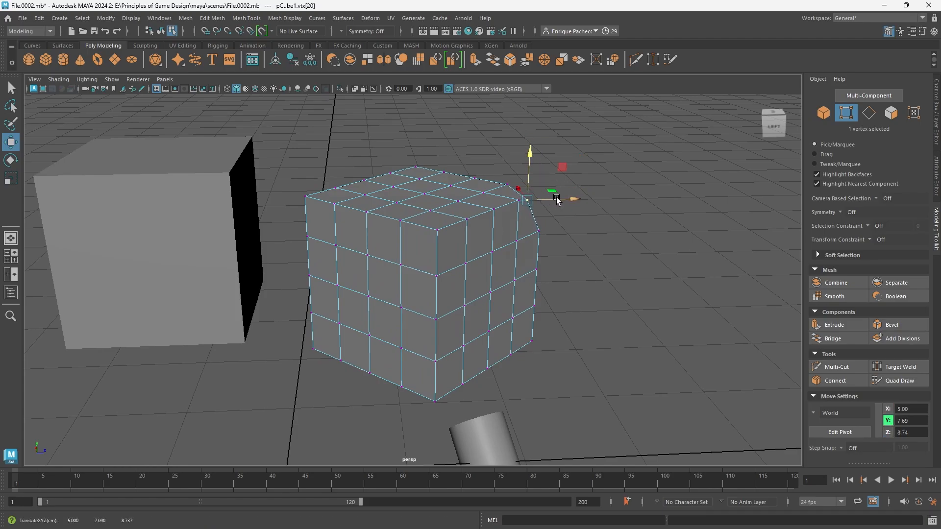
left_click_drag(556, 200, 580, 200)
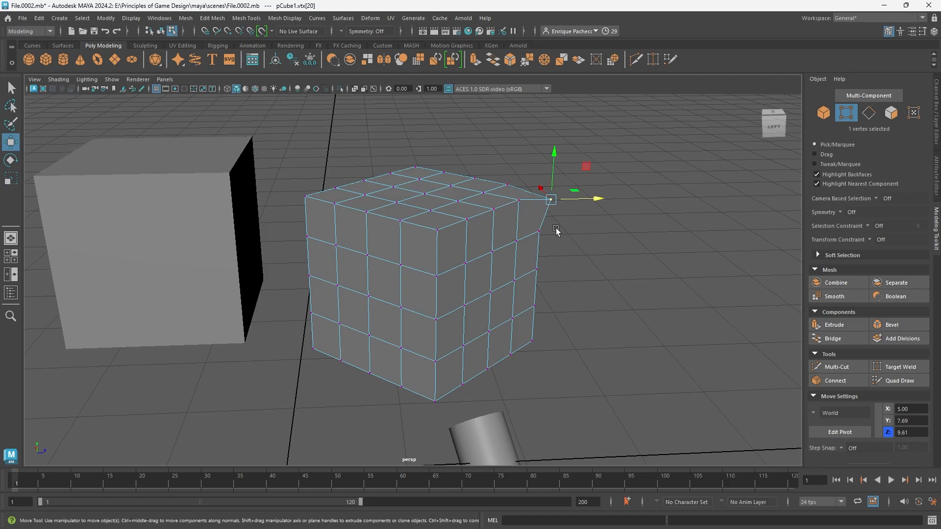
Add the two top vertices beside the pulled corner to the selection, and clear the whole selection.
left_click(518, 200, "shift")
left_click(506, 184, "shift")
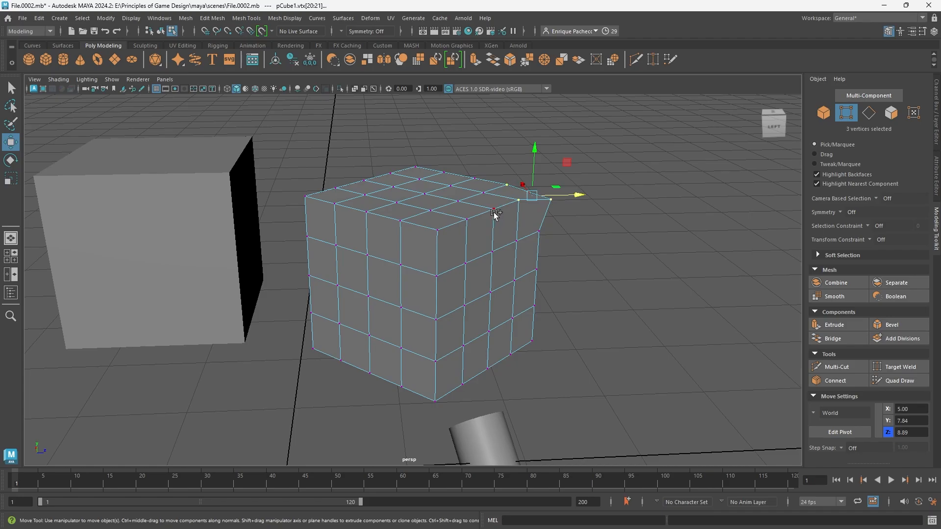
left_click(586, 248)
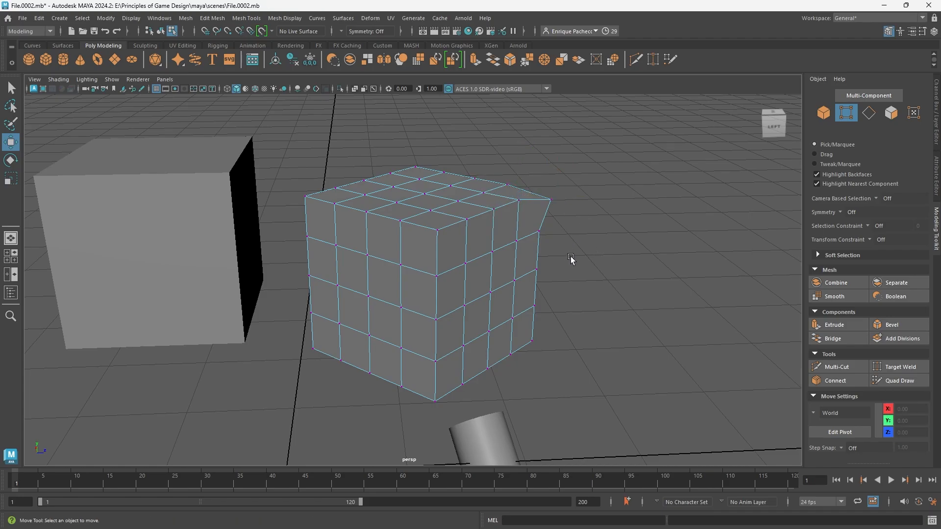
Box-select the nine vertices around the pulled corner and remove the four outer ones from the selection.
left_click_drag(570, 260, 478, 158)
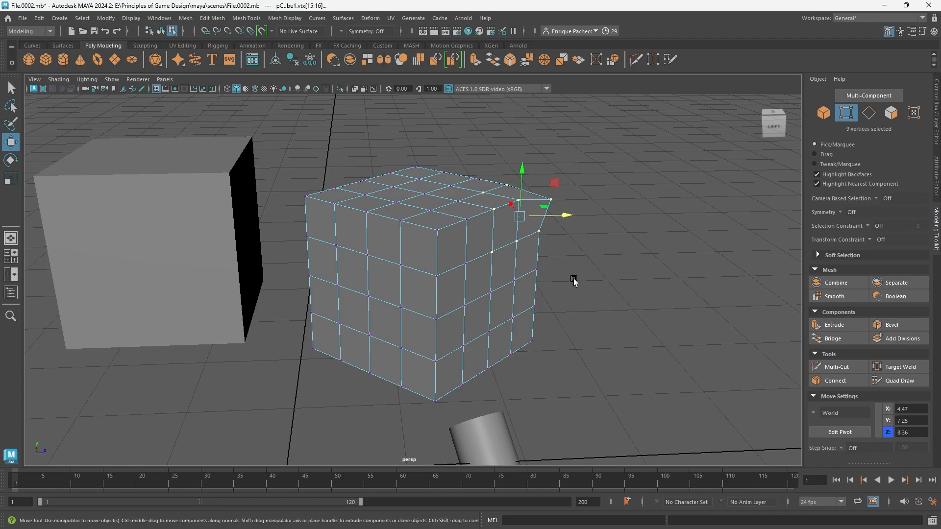
left_click_drag(601, 129, 531, 249)
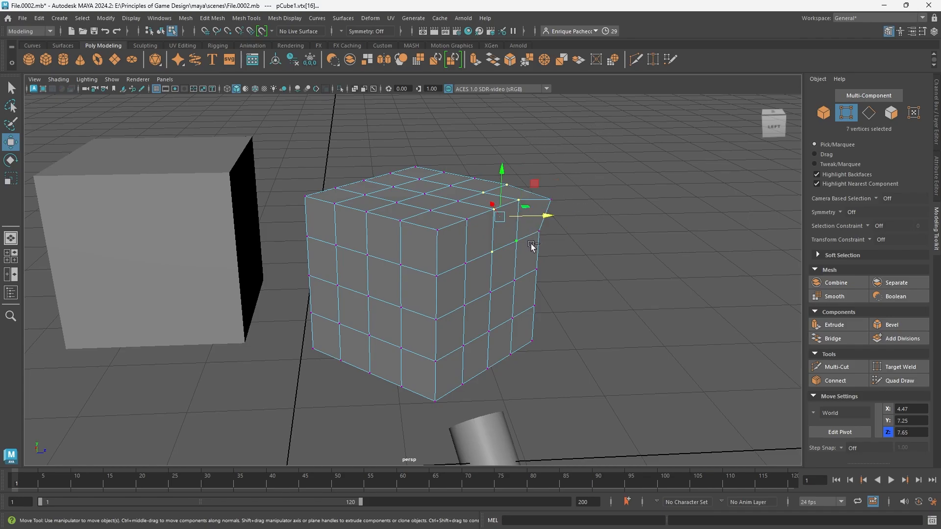
left_click(519, 197, "ctrl")
left_click(511, 180, "ctrl")
Try scaling and rotating the five selected vertices, undo the last change and return to the Move tool.
mouse_move(569, 259)
left_mouse_down("alt")
mouse_move(586, 294)
mouse_move(578, 274)
left_mouse_up("alt")
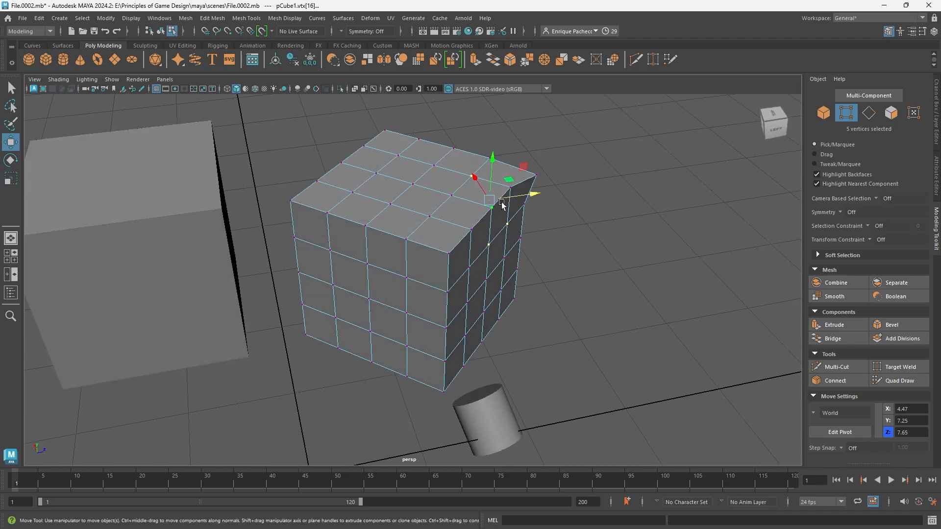
key("r")
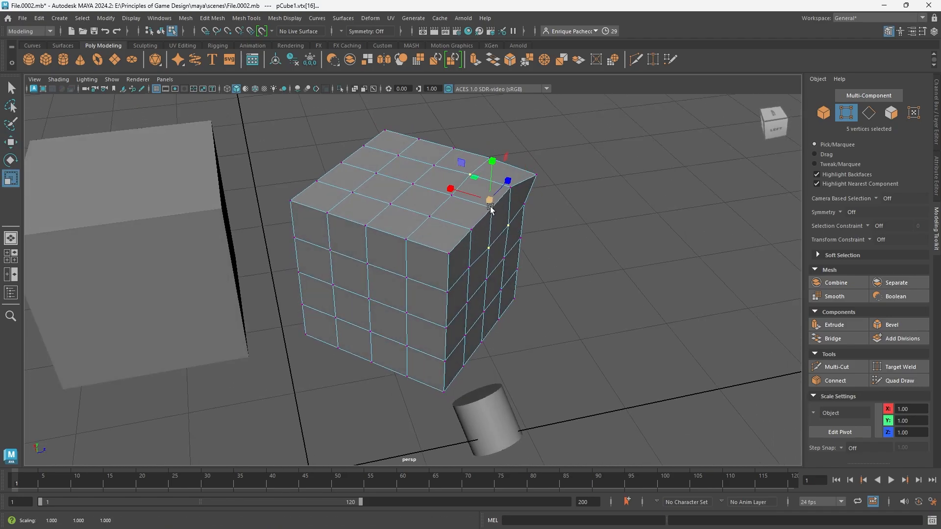
key("e")
left_click_drag(504, 181, 509, 186)
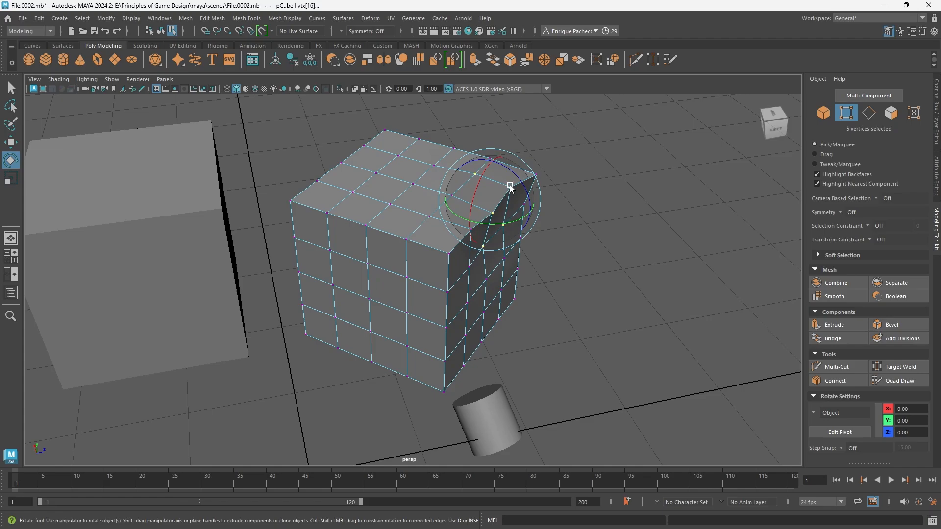
key("ctrl+z")
key("w")
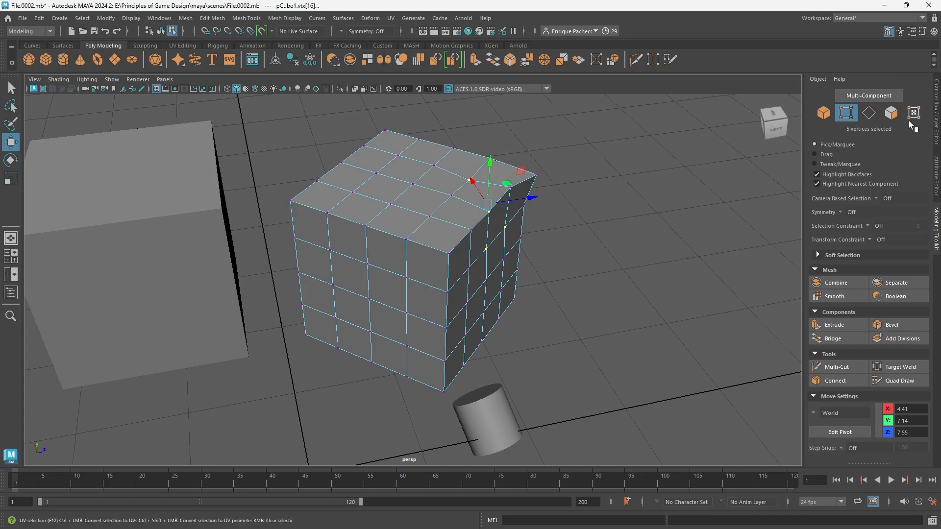
Switch the cube to edge selection and select a row of connected edges across its top.
left_click(869, 113)
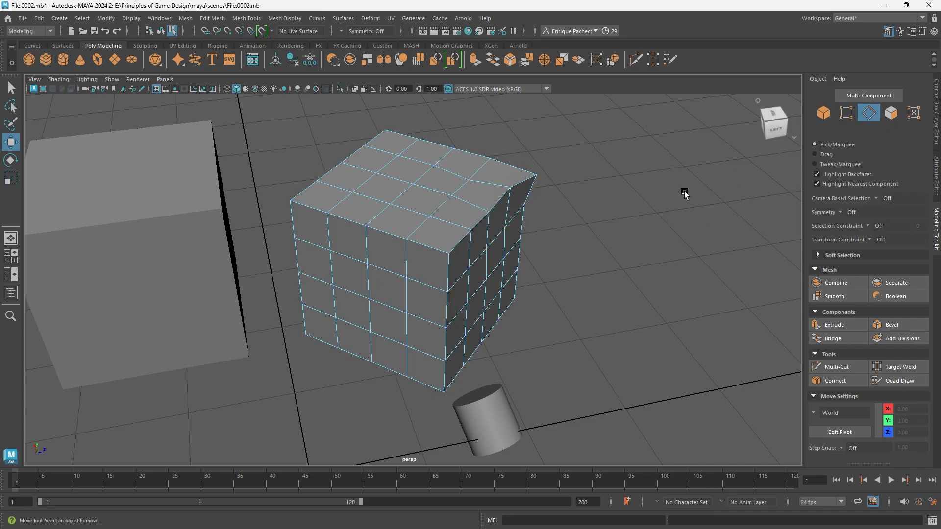
left_click(484, 229)
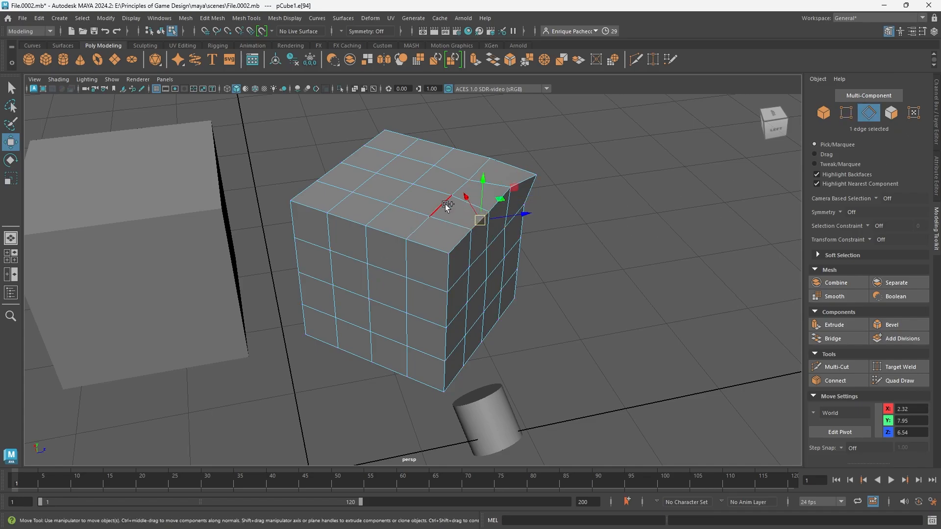
left_click(445, 203, "shift")
key("q")
left_click(461, 186, "shift")
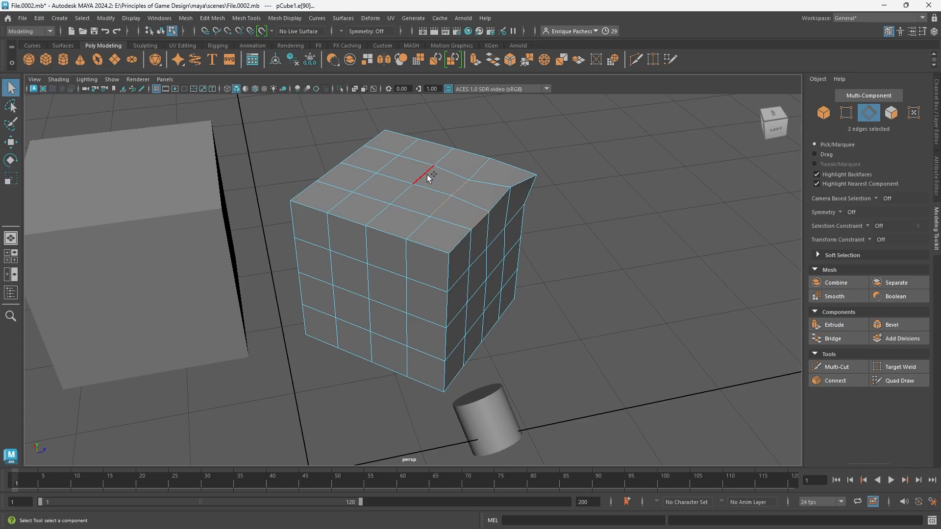
Try raising the selected row of top edges with the Move tool, undo it and clear the selection.
key("w")
mouse_move(453, 154)
left_mouse_down()
mouse_move(454, 143)
mouse_move(454, 164)
mouse_move(458, 151)
left_mouse_up()
key("ctrl+z")
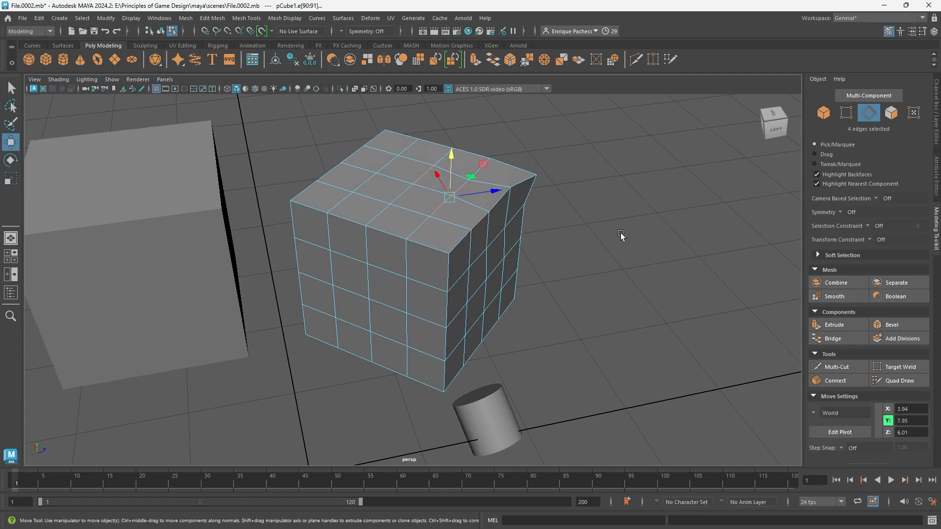
left_click(621, 233)
Select the complete edge loop around the middle of the cube, and reduce the selection to one of its top edges.
double_click(472, 202)
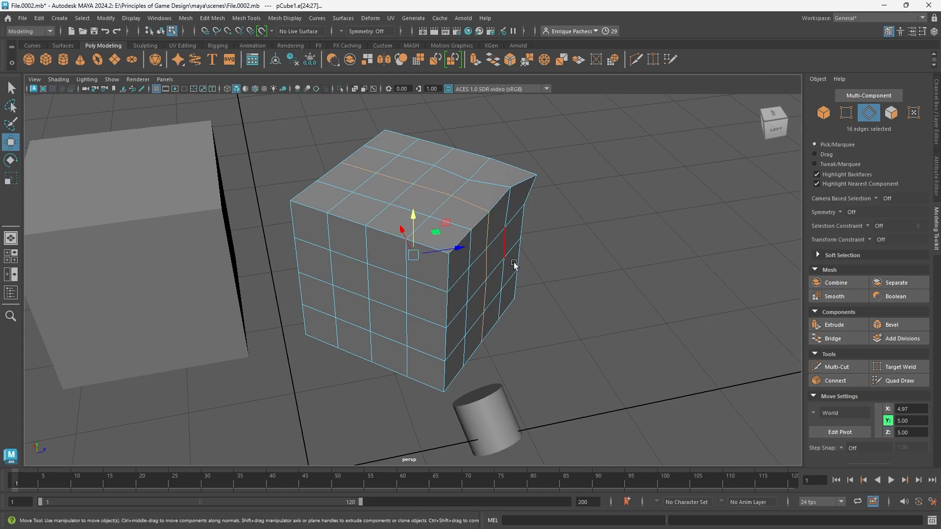
left_click(472, 204)
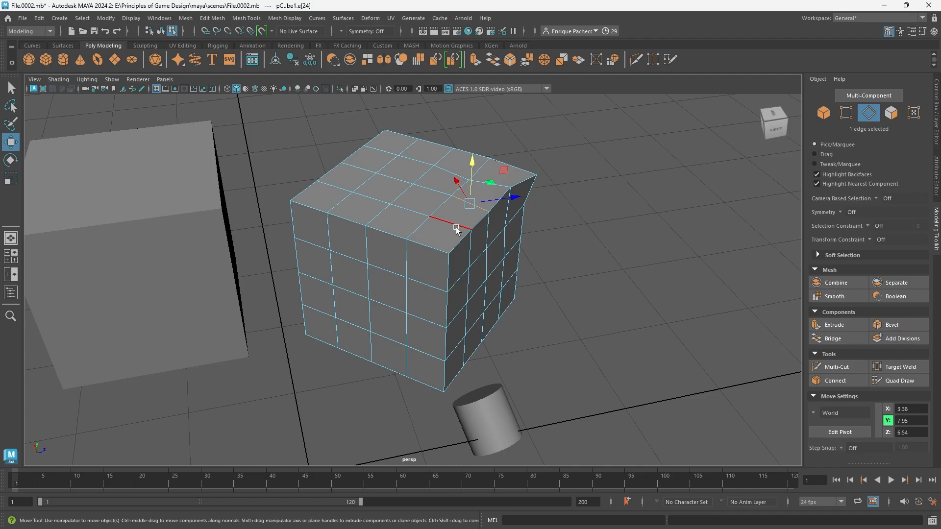
double_click(484, 207)
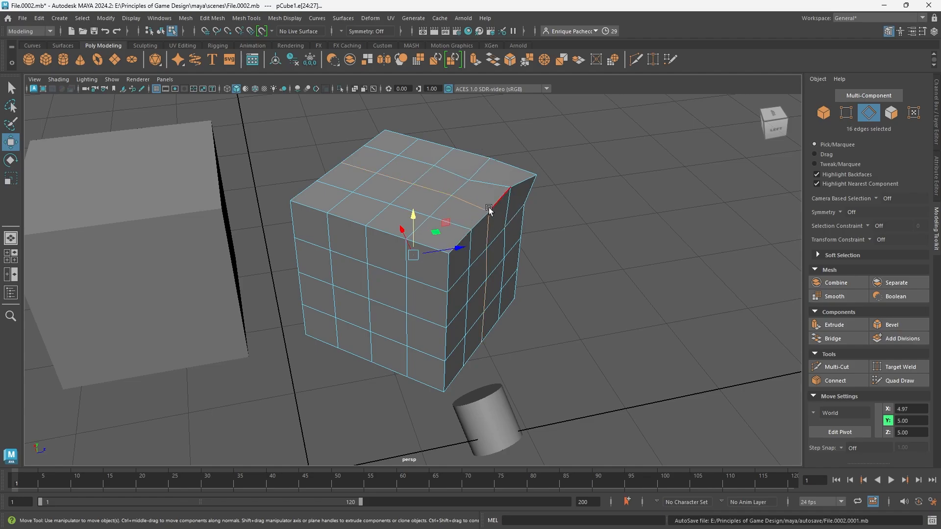
key("q")
left_click(472, 204)
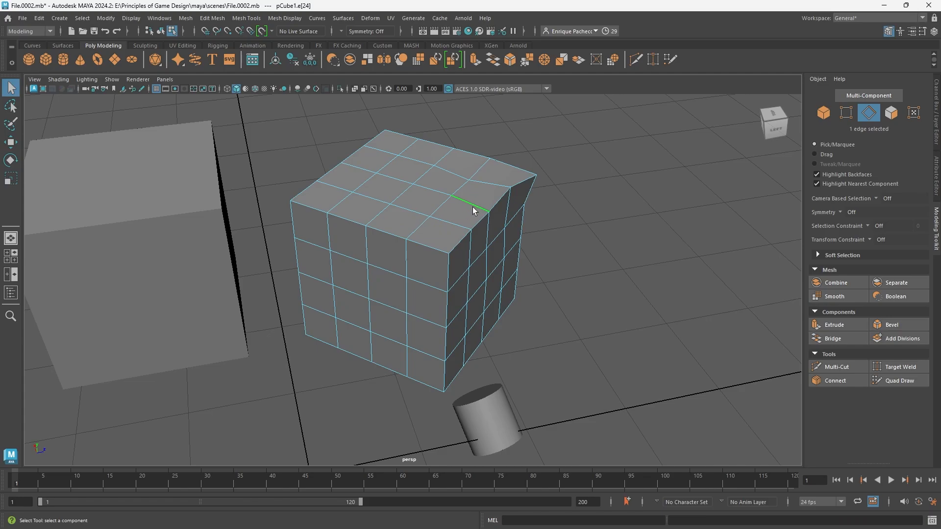
Try further edge-loop selections on the cube's top, ending with a single top edge selected.
double_click(451, 227, "shift")
double_click(435, 186)
left_click(437, 196)
double_click(406, 210)
left_click(461, 192)
right_click(469, 199)
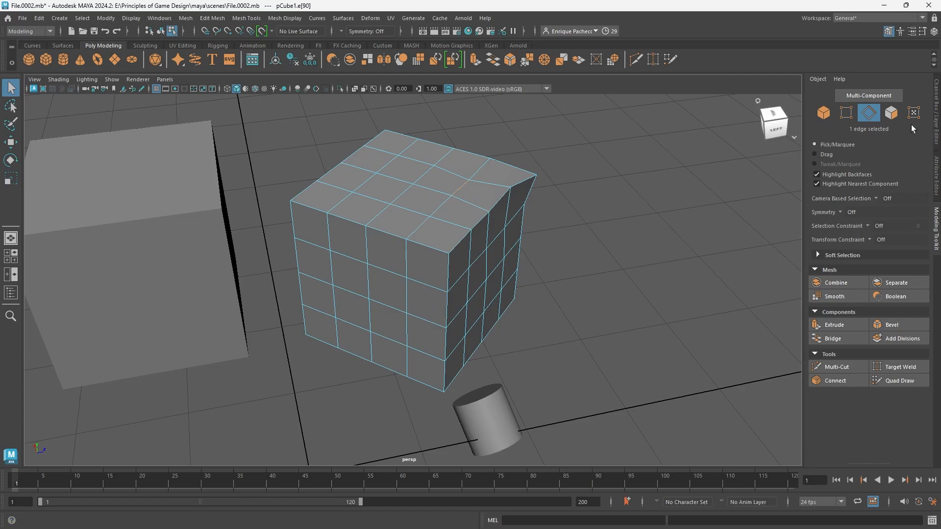
Switch the cube to face selection, pick several faces on its top, and extend the selection to all its faces.
left_click(890, 113)
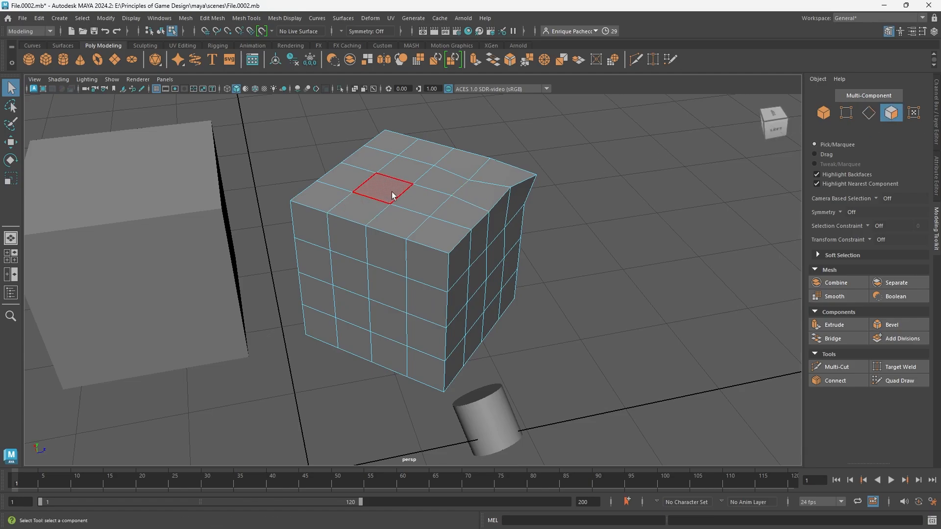
left_click(444, 183)
left_click(447, 216)
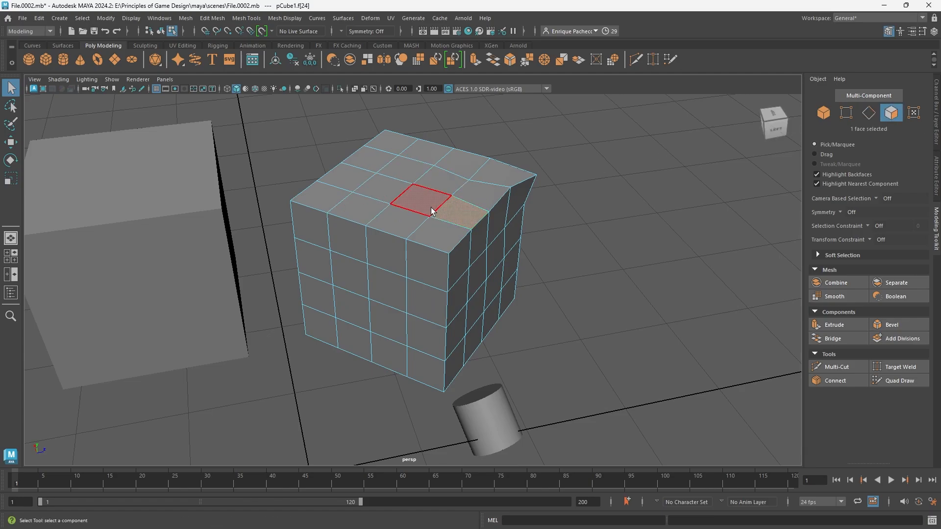
left_click(390, 227, "shift")
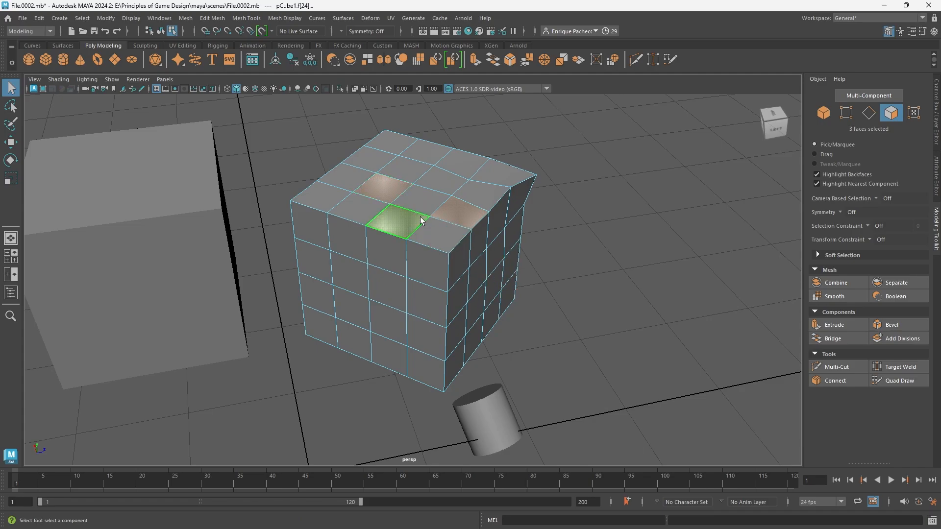
left_click(443, 209)
key("ctrl+shift+a")
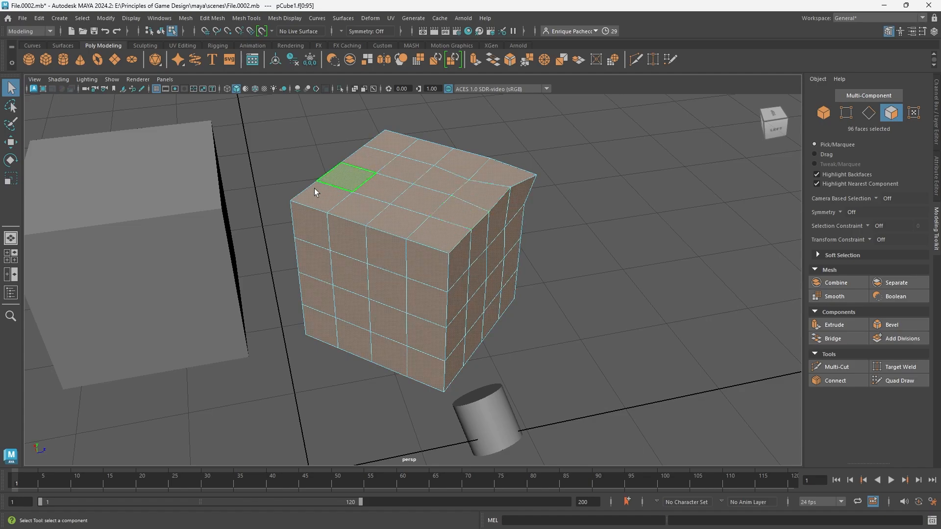
Select the complete face loop running across the cube's top and down its side.
left_click(451, 206)
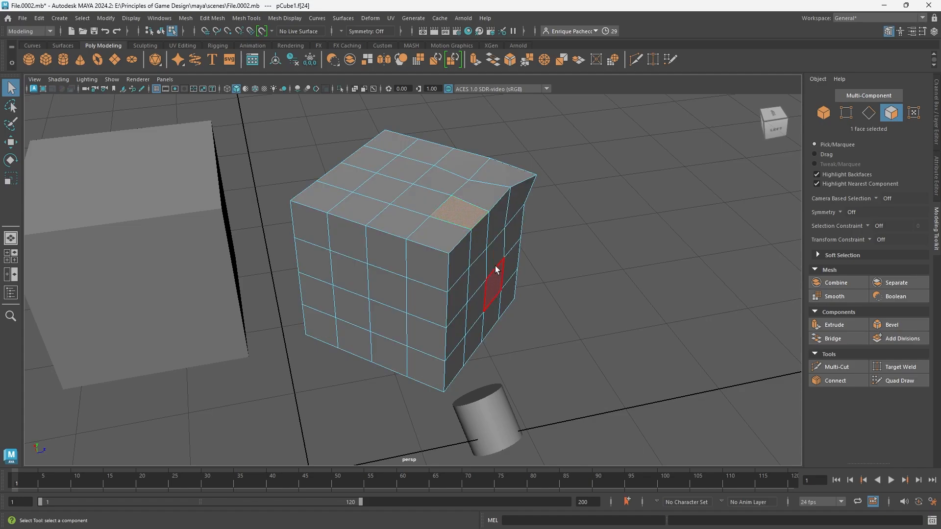
double_click(420, 203)
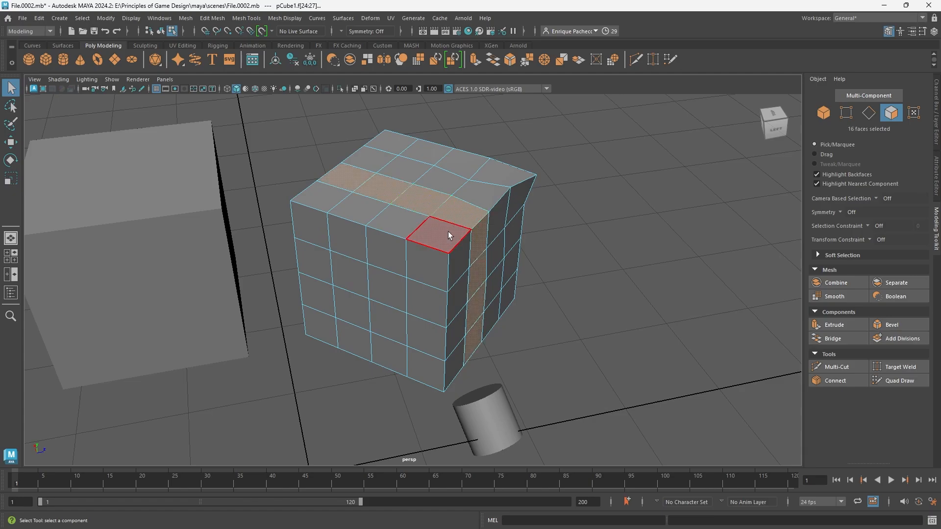
double_click(451, 212)
left_click(482, 242)
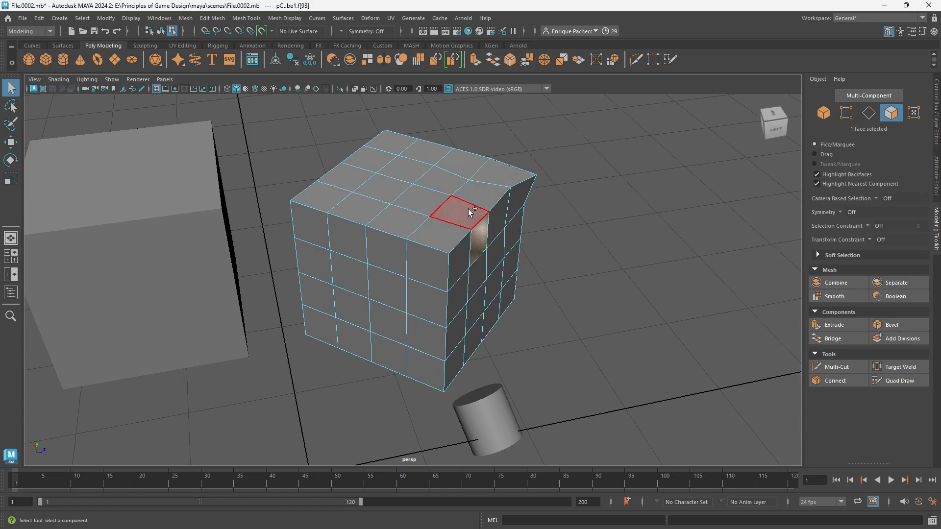
double_click(454, 211)
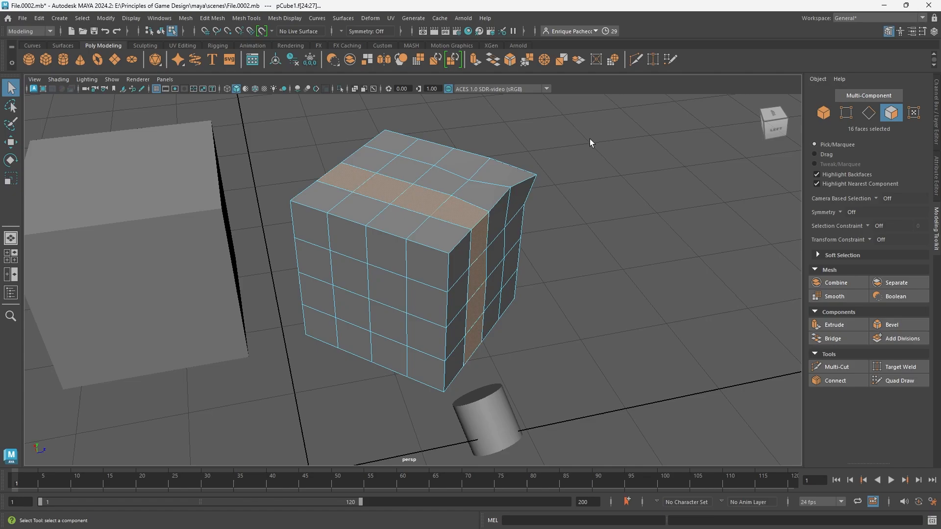
Switch the cube through edge and vertex selection, and return to face selection with the face loop selected.
right_click(599, 235)
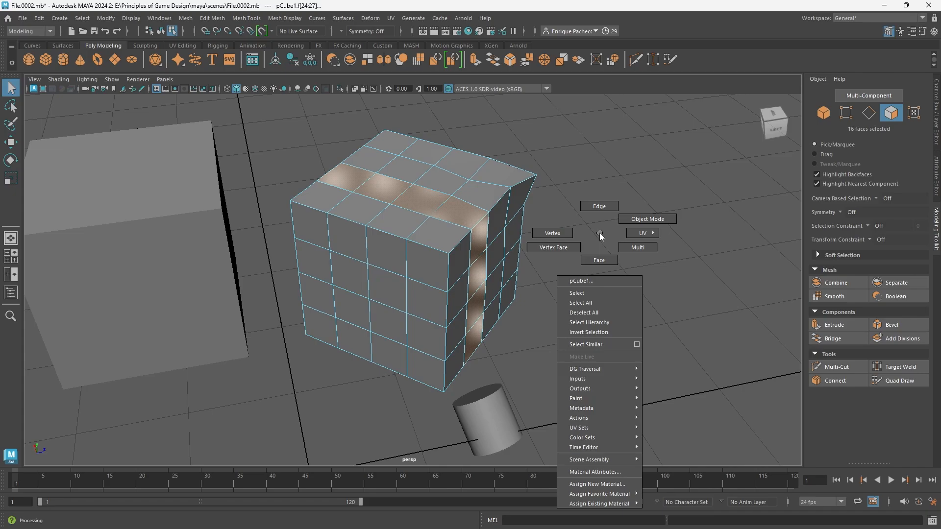
left_click(590, 232)
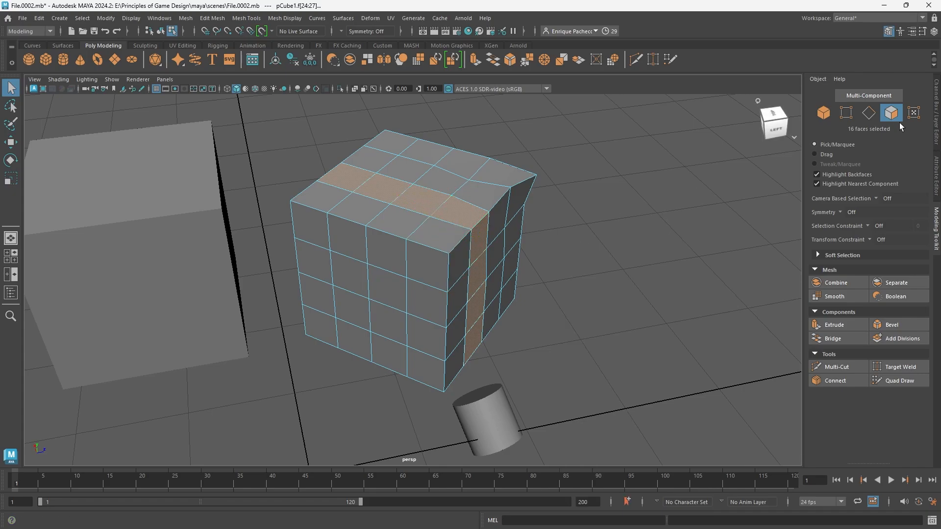
right_click(590, 225)
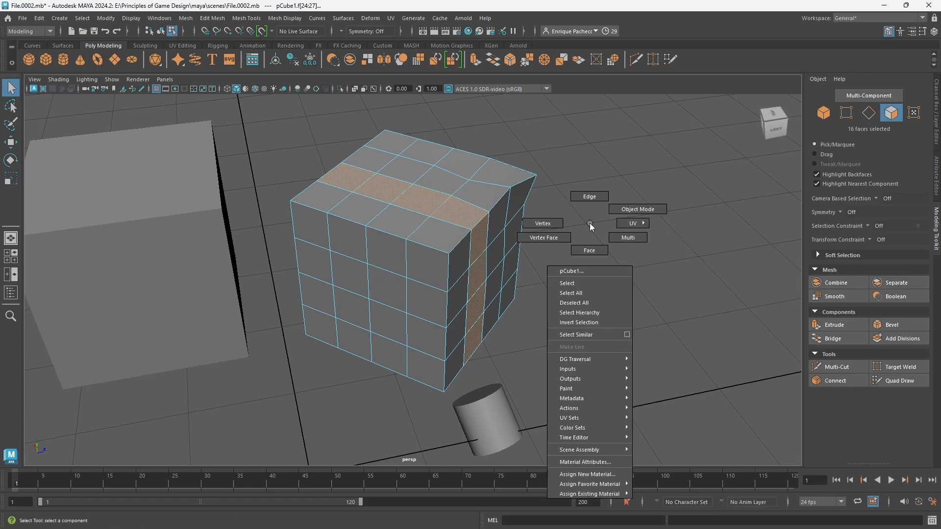
left_click(589, 204)
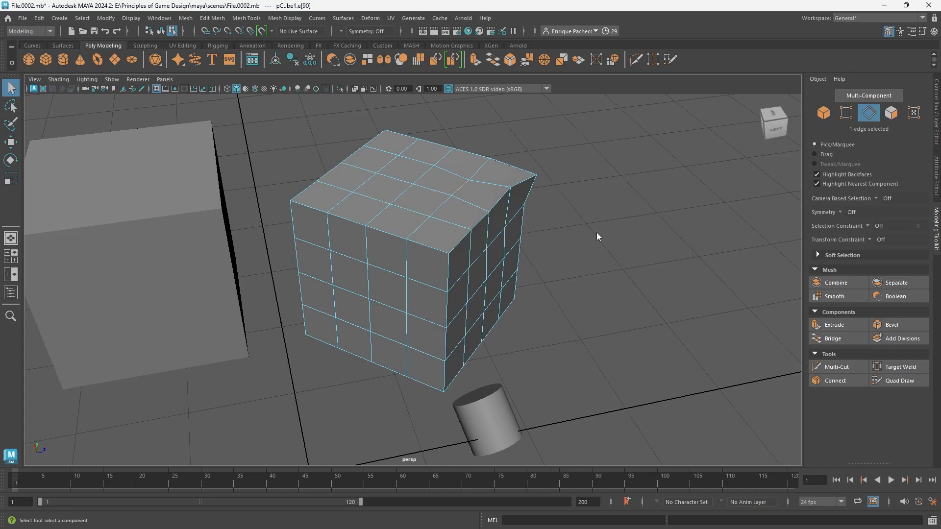
right_click(590, 224)
left_click(570, 224)
right_click(594, 232)
left_click(603, 254)
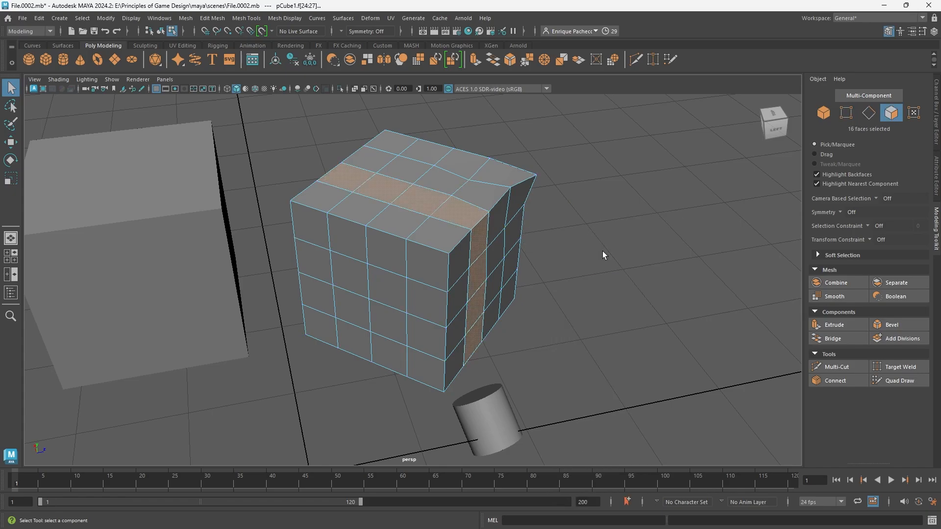
Try Extrude Face on the selected face loop and undo the extrusion.
right_click(603, 222)
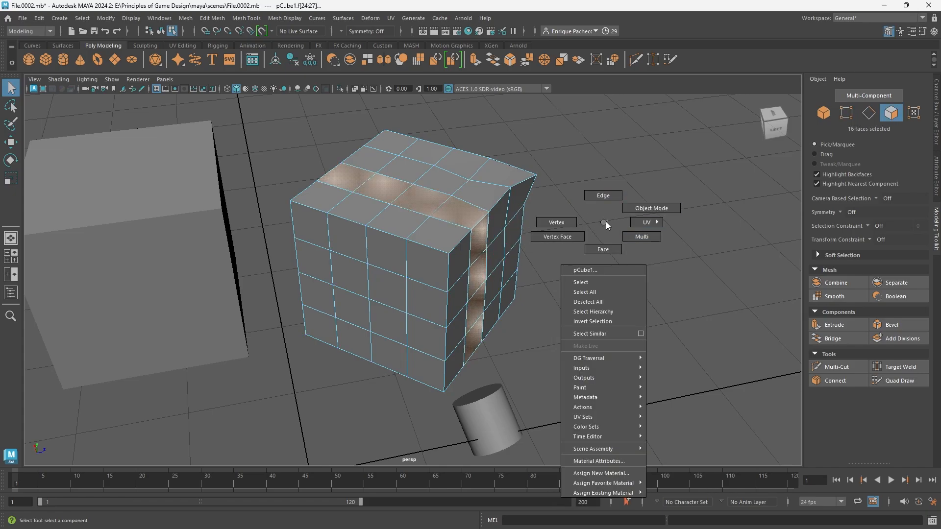
mouse_move(606, 230)
right_mouse_down()
mouse_move(601, 220)
mouse_move(613, 226)
mouse_move(602, 217)
mouse_move(596, 223)
mouse_move(608, 231)
mouse_move(616, 221)
mouse_move(610, 239)
right_mouse_up()
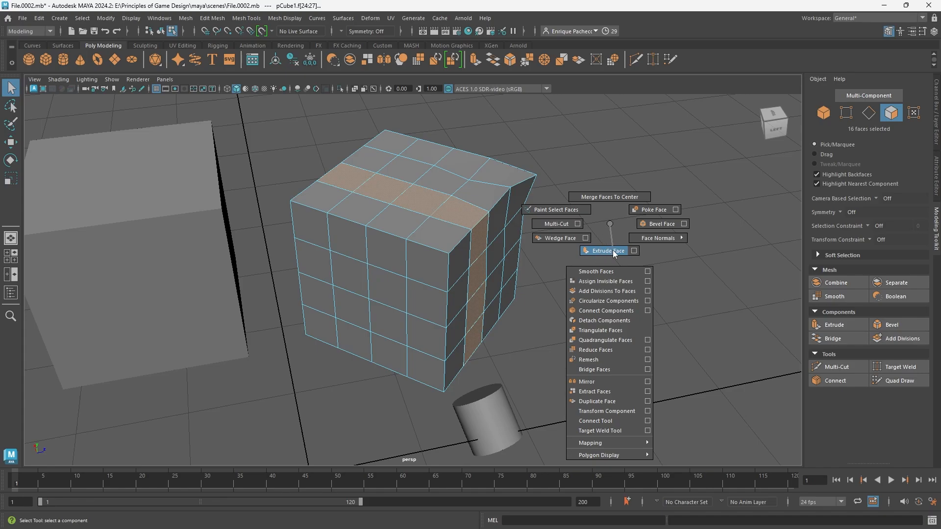
right_click_drag(610, 224, 610, 224, "shift")
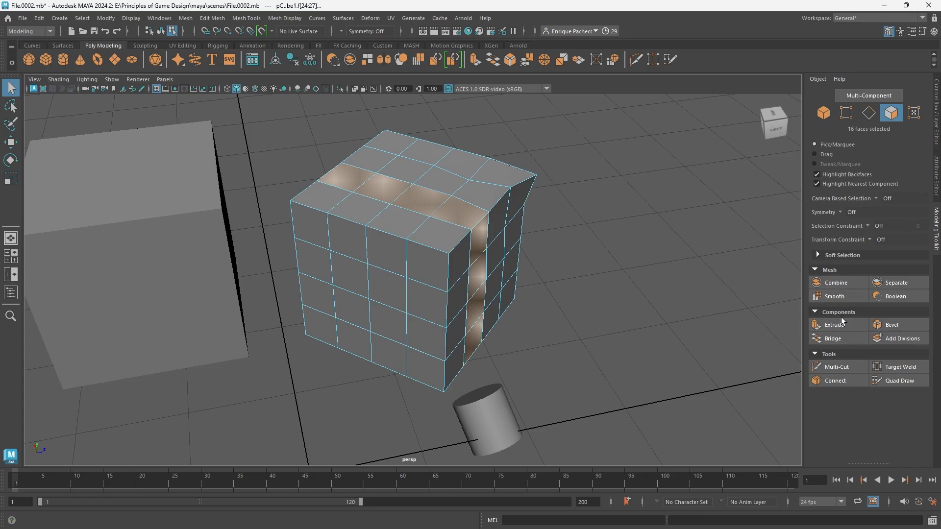
key("ctrl+z")
Examine where the face-editing commands such as Extrude and Bridge are offered for the selected face loop.
right_click_drag(643, 241, 646, 247, "shift")
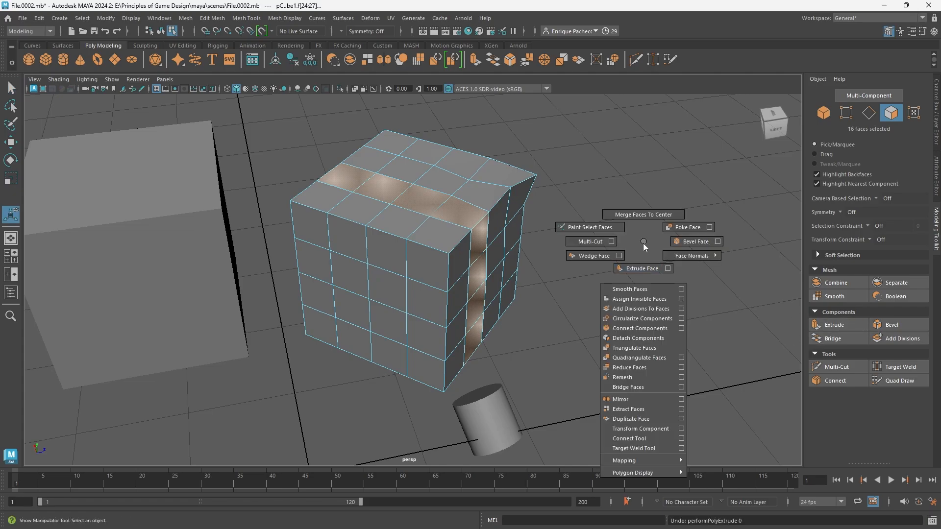
right_click_drag(645, 251, 635, 227, "shift")
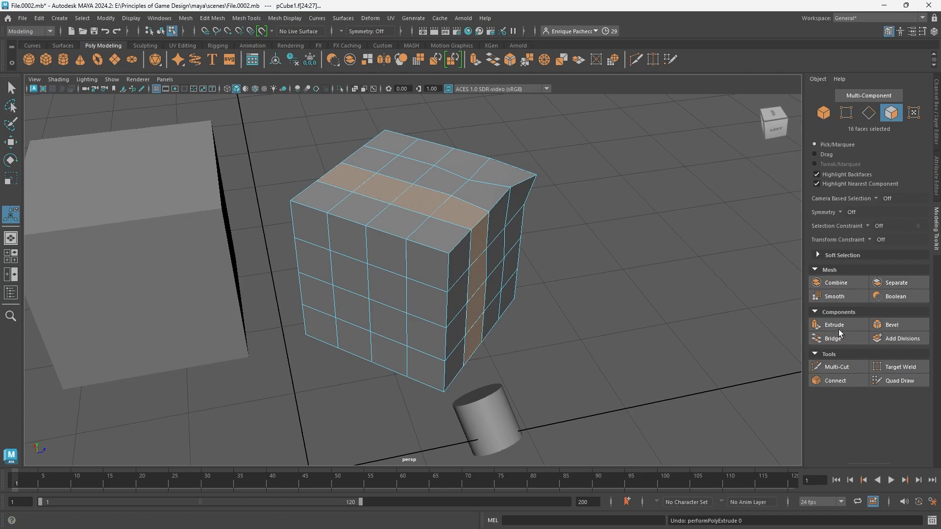
left_click(936, 102)
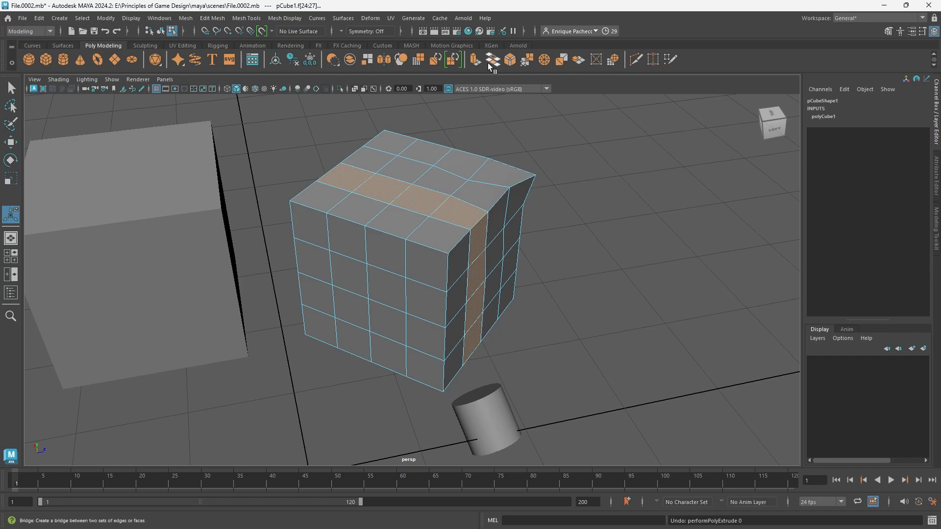
left_click(932, 217)
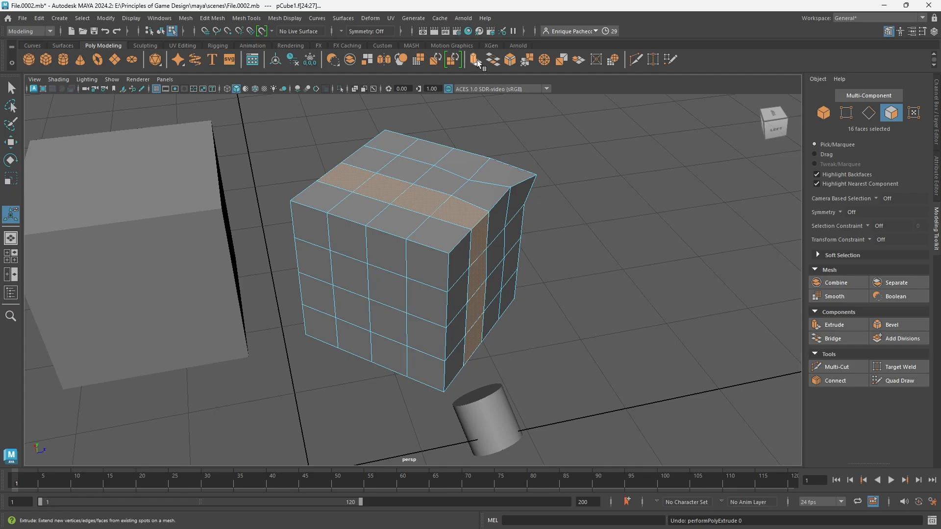
right_click(598, 194, "shift")
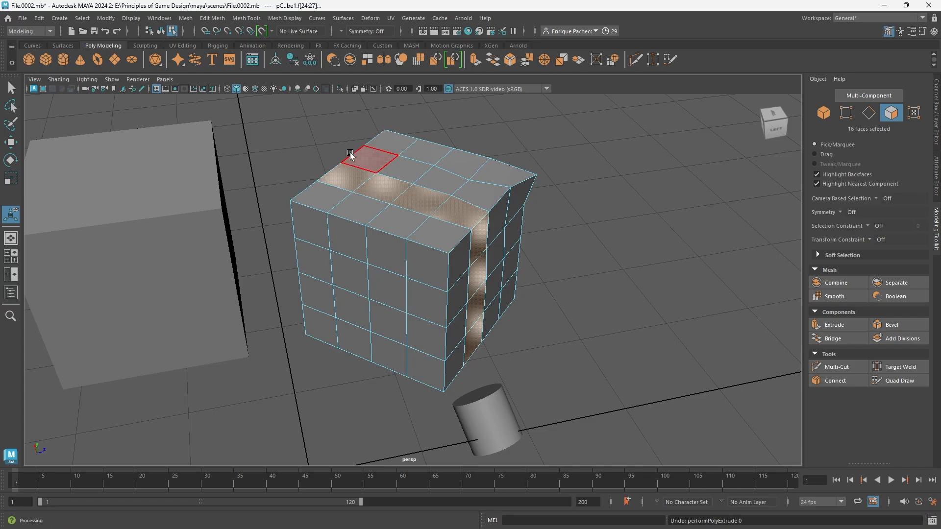
Return to object selection and delete both cubes and the cylinder from the scene.
scroll(468, 222, "down", 1)
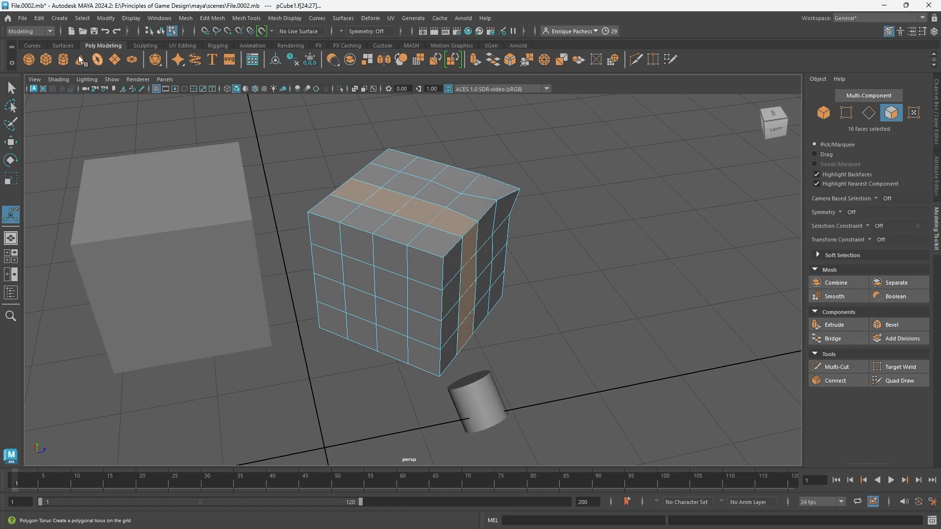
scroll(372, 296, "down", 1)
left_click_drag(409, 315, 426, 305, "alt")
scroll(418, 318, "down", 1)
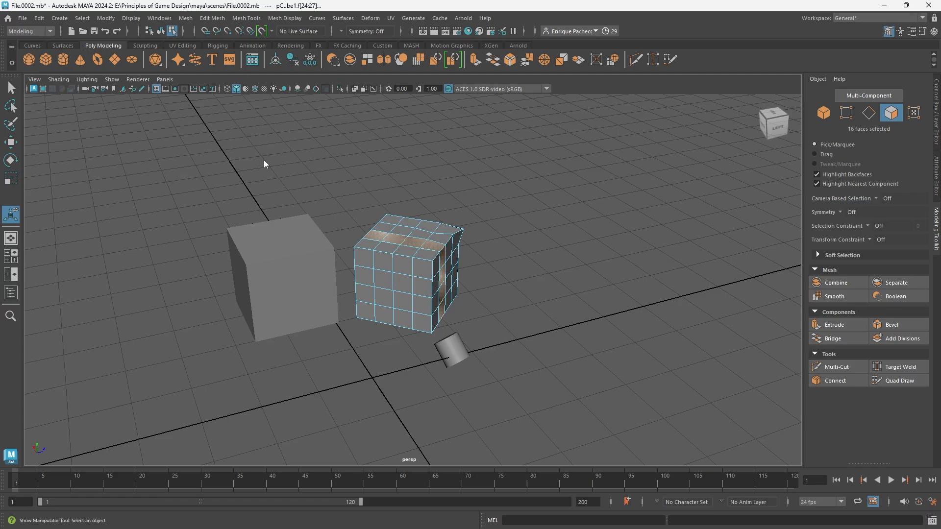
right_click_drag(264, 159, 300, 141)
left_click_drag(498, 400, 238, 217)
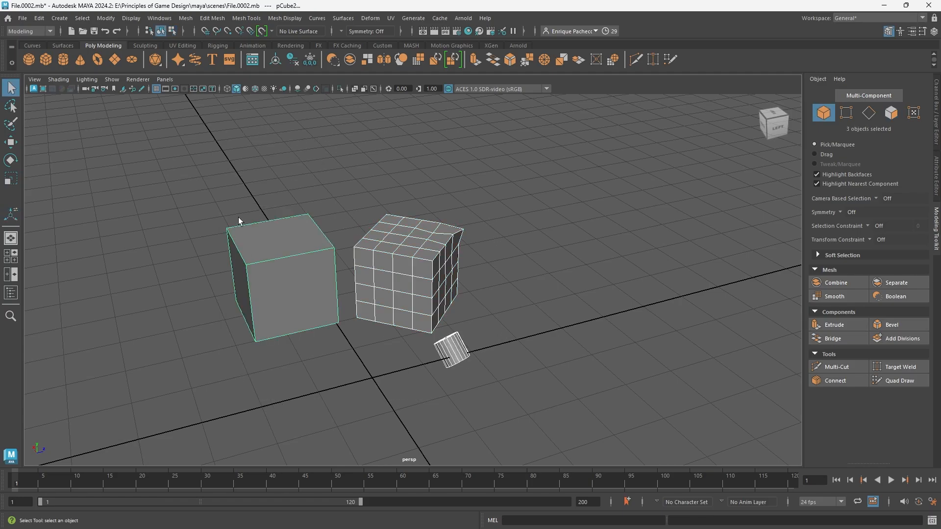
key("Delete")
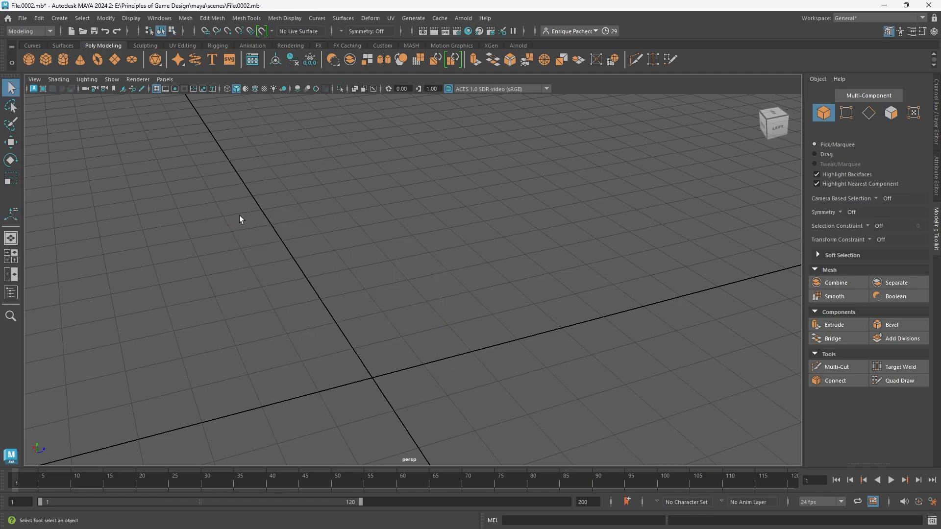
Create a polygon sphere and a polygon cube, and move the cube along Z to about 3.50.
left_click(29, 59)
scroll(373, 395, "up", 4)
middle_click_drag(403, 383, 402, 302, "alt")
scroll(403, 307, "up", 4)
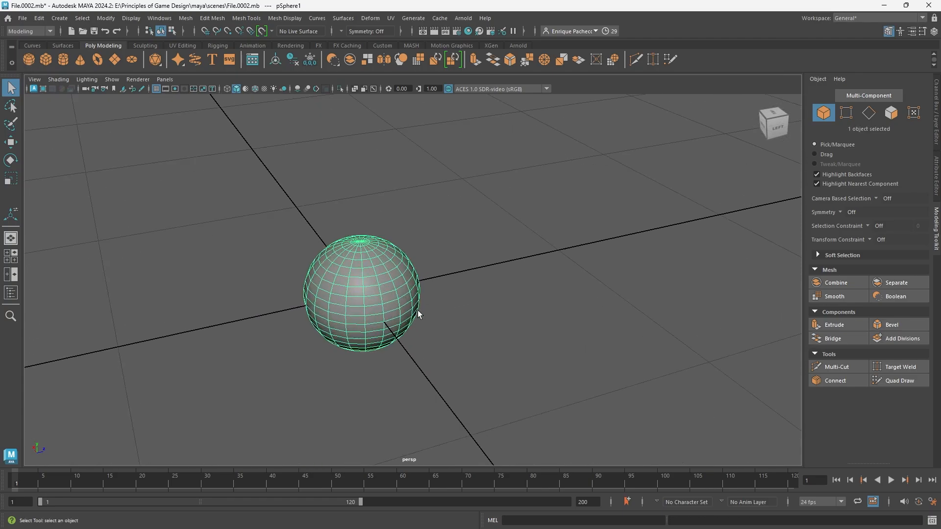
left_click(46, 59)
key("w")
left_click_drag(407, 286, 576, 251)
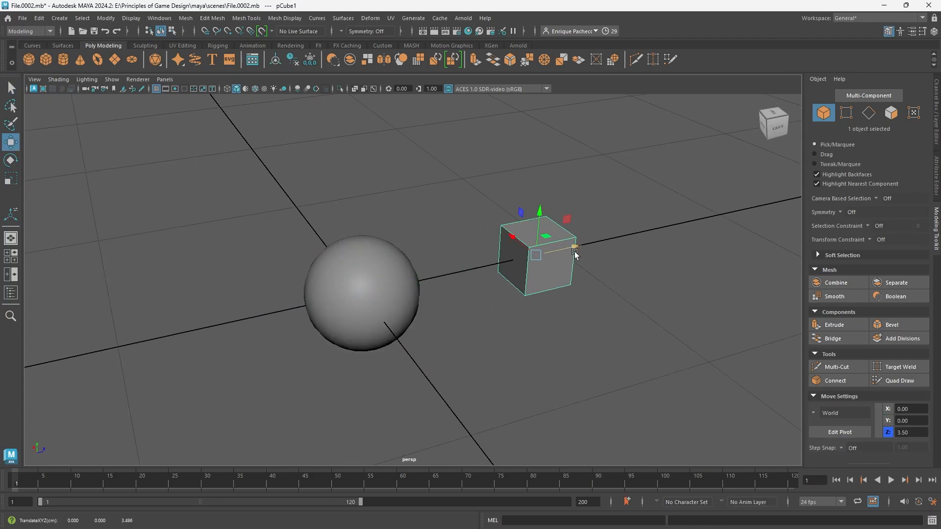
Add a cylinder moved to about X 0.51, Y 1.66, Z 1.17 and a cone at about X 2.26, Y 1.10, Z -3.55.
left_click(64, 59)
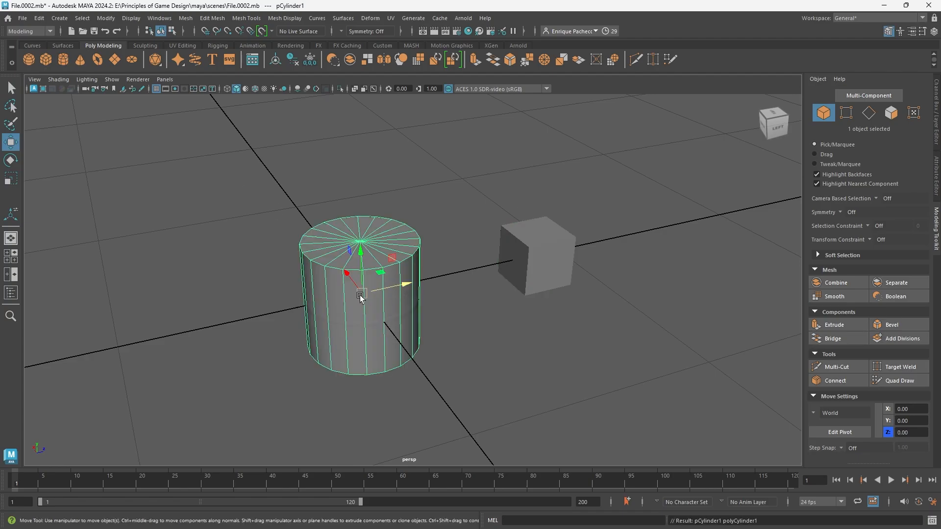
left_click_drag(360, 295, 411, 178)
scroll(363, 205, "down", 3)
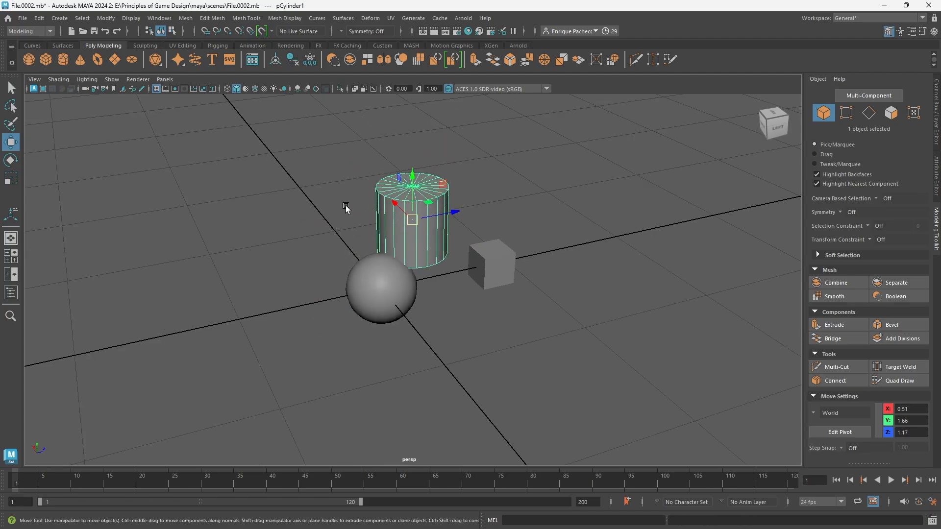
left_click(80, 59)
left_click_drag(375, 314, 243, 301)
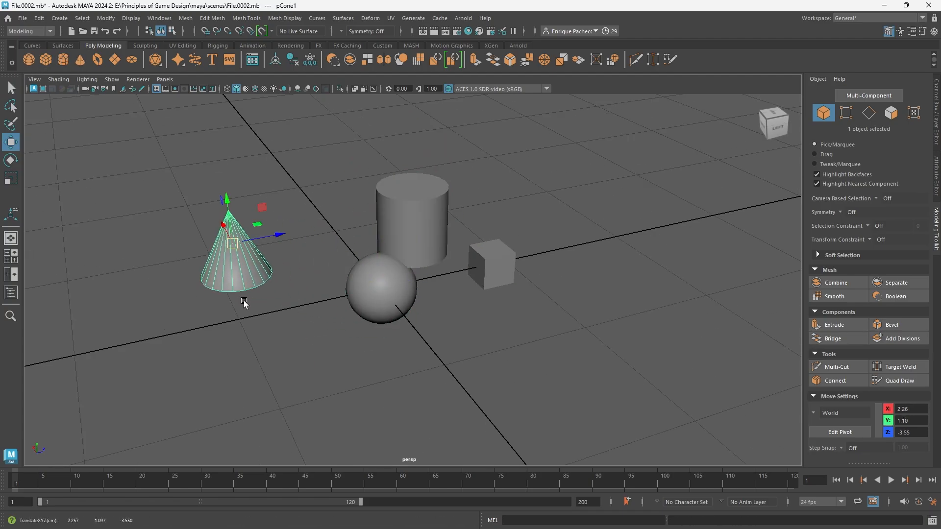
Create a polygon torus and move it to about X -3.63, Y -0.06, Z 4.07.
left_click(96, 60)
left_click_drag(332, 292, 592, 320, "alt")
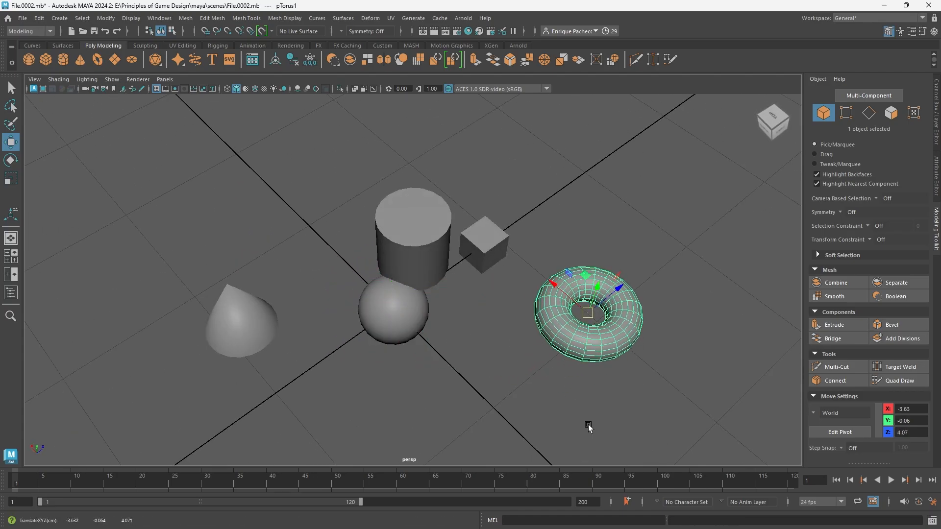
scroll(543, 409, "down", 3)
left_click_drag(364, 343, 371, 333, "alt")
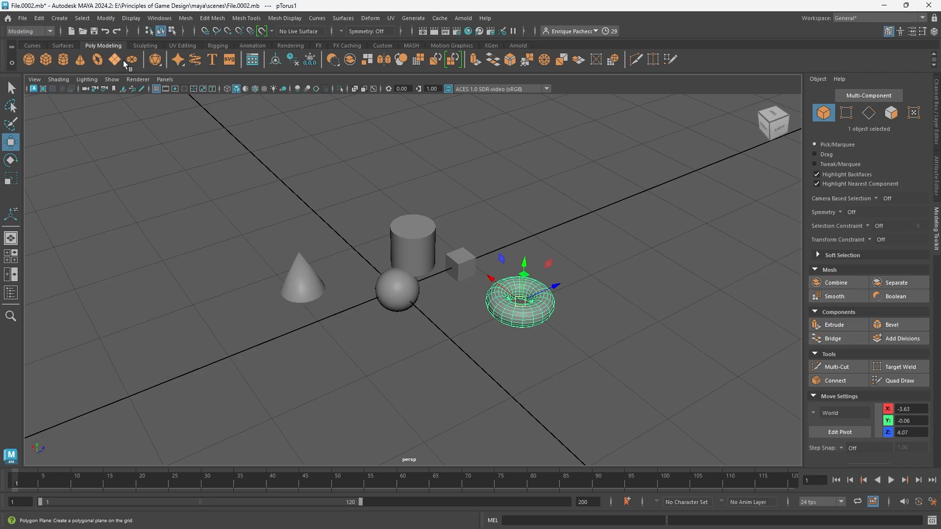
Delete all five primitives and create a polygon plane at the origin.
left_click_drag(574, 328, 206, 168)
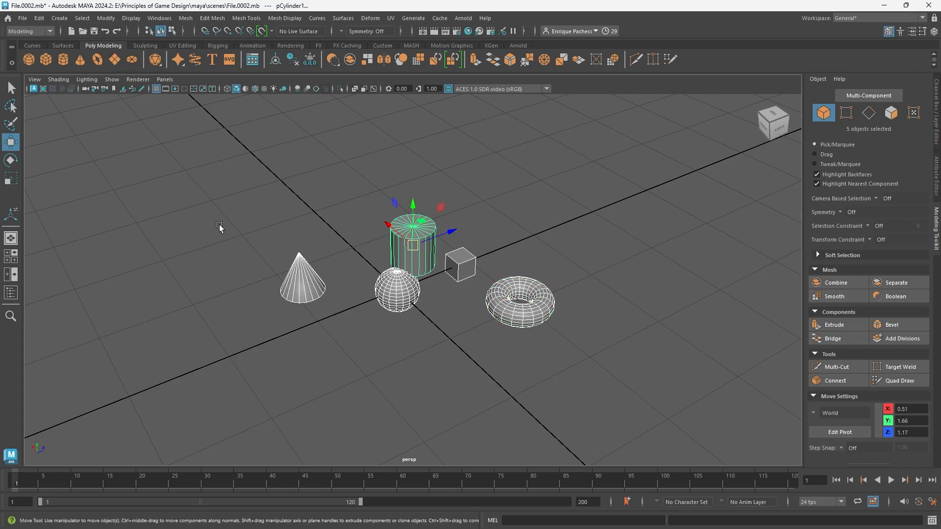
key("Delete")
left_click(114, 61)
scroll(391, 317, "up", 5)
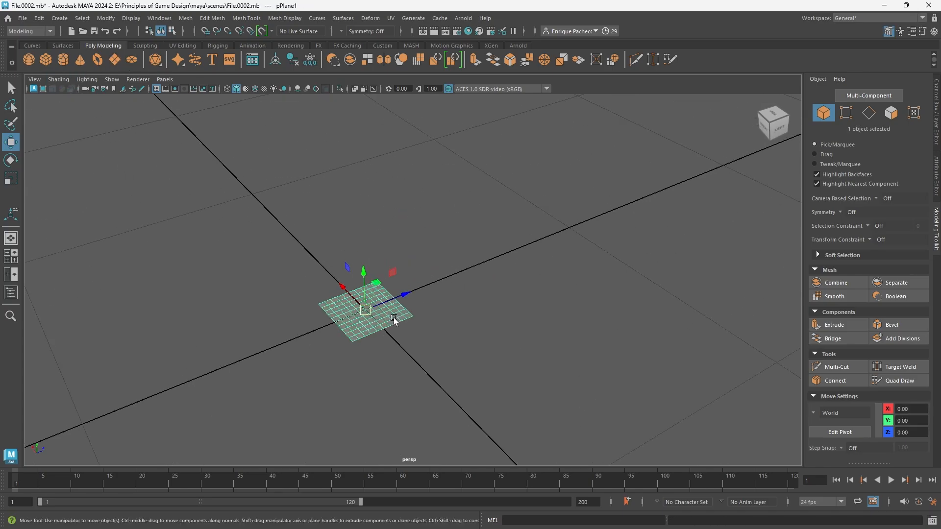
Replace the plane with a polygon disc.
key("Delete")
left_click(132, 61)
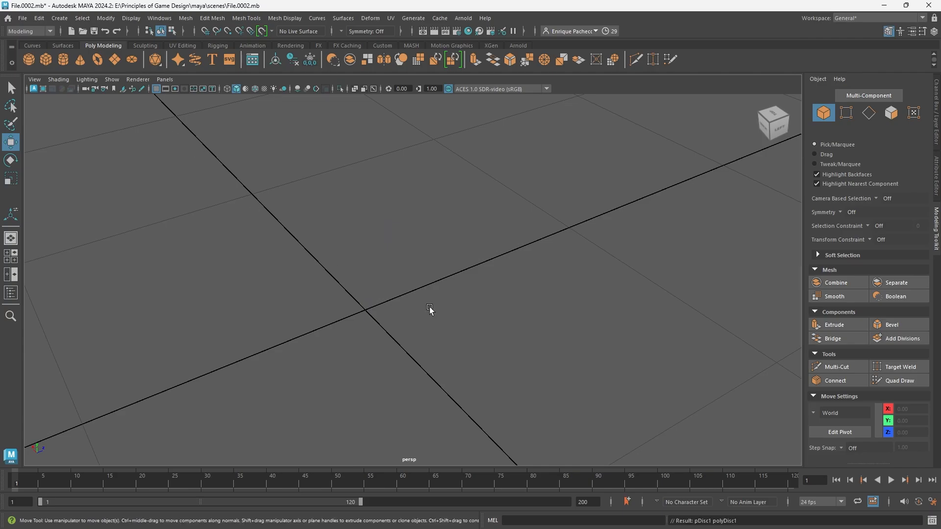
Clear the disc from the scene and create a sweep mesh at the origin.
left_click_drag(430, 310, 289, 207)
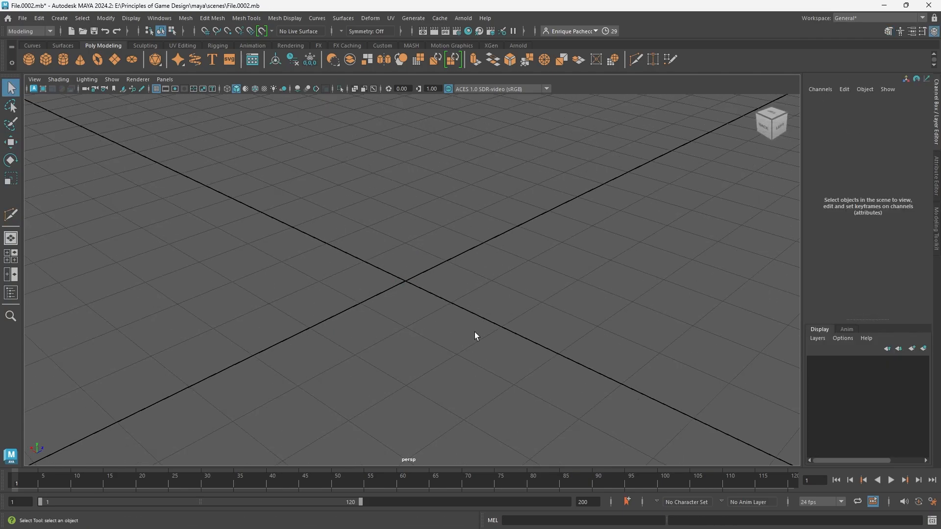
left_click(195, 59)
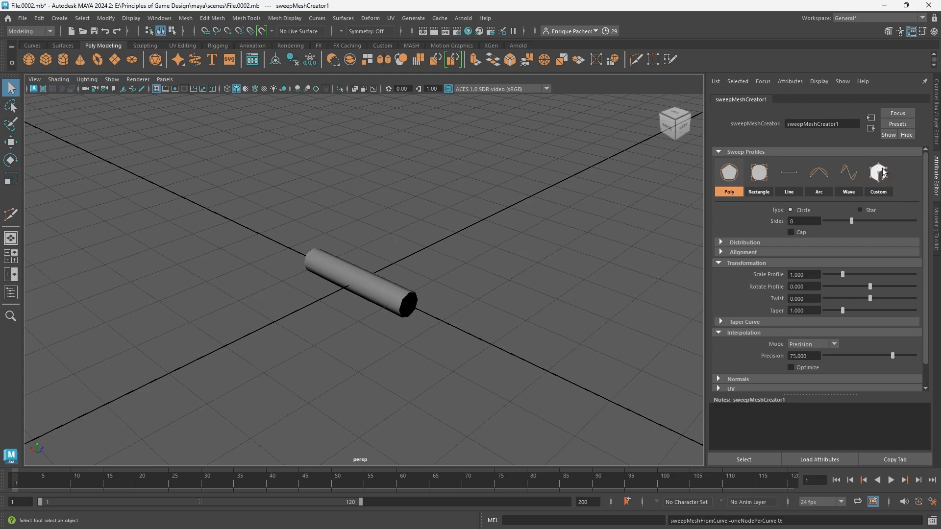
scroll(387, 323, "up", 2)
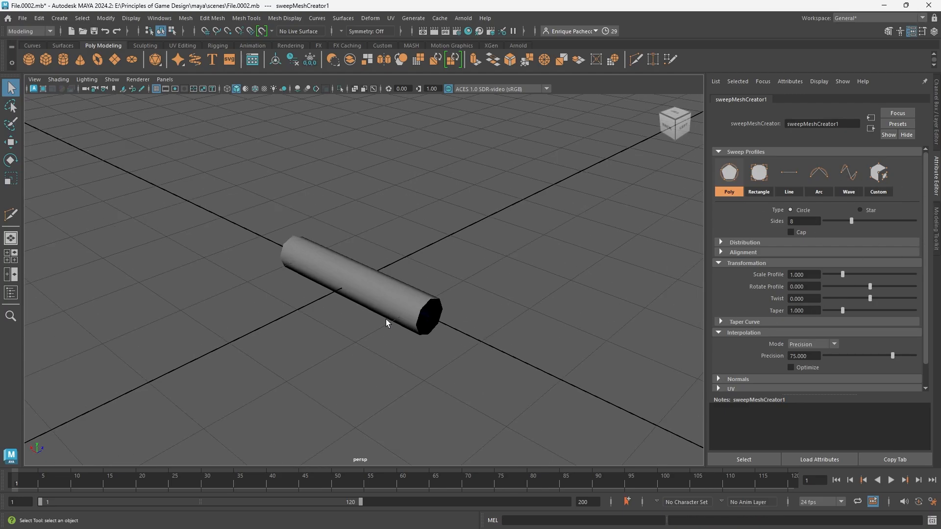
middle_click_drag(447, 347, 415, 300, "alt")
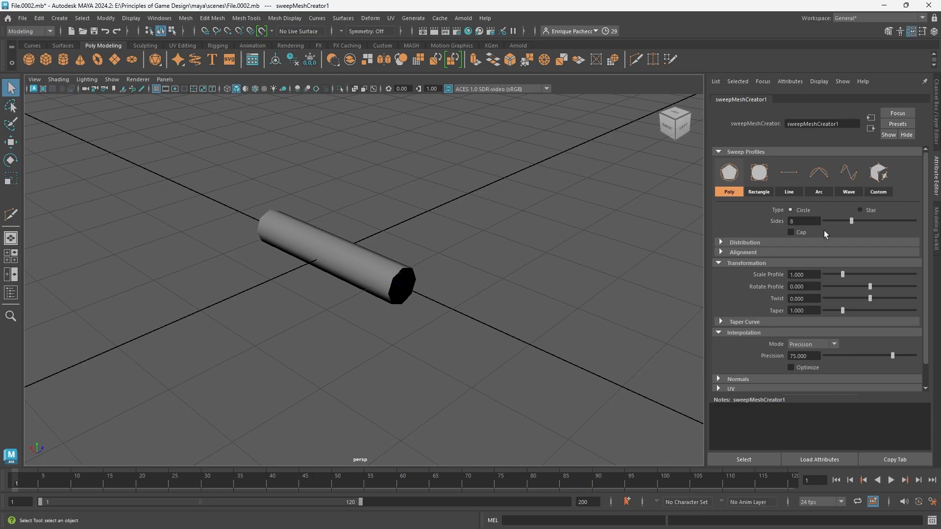
Set the sweep mesh's profile to 7 sides, with a scale profile of about 1.071 and a twist of about 0.022.
left_click(379, 275)
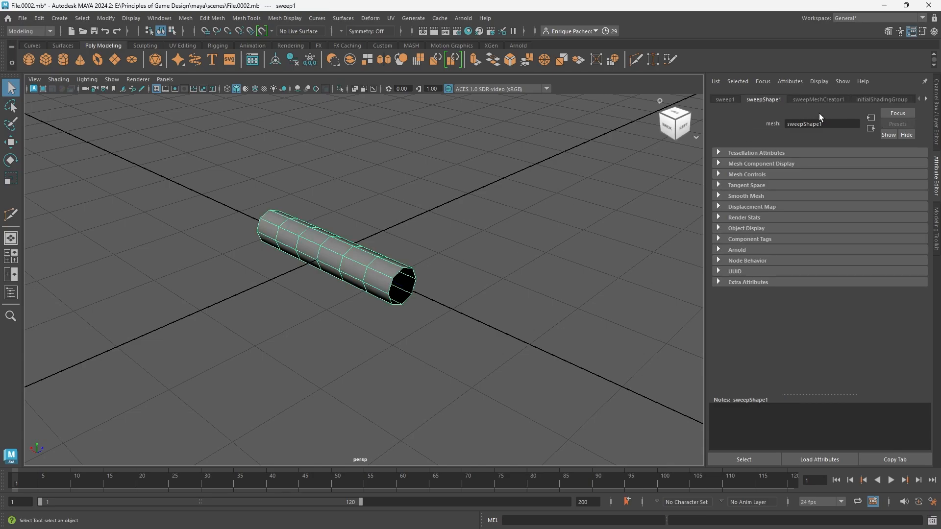
left_click(819, 100)
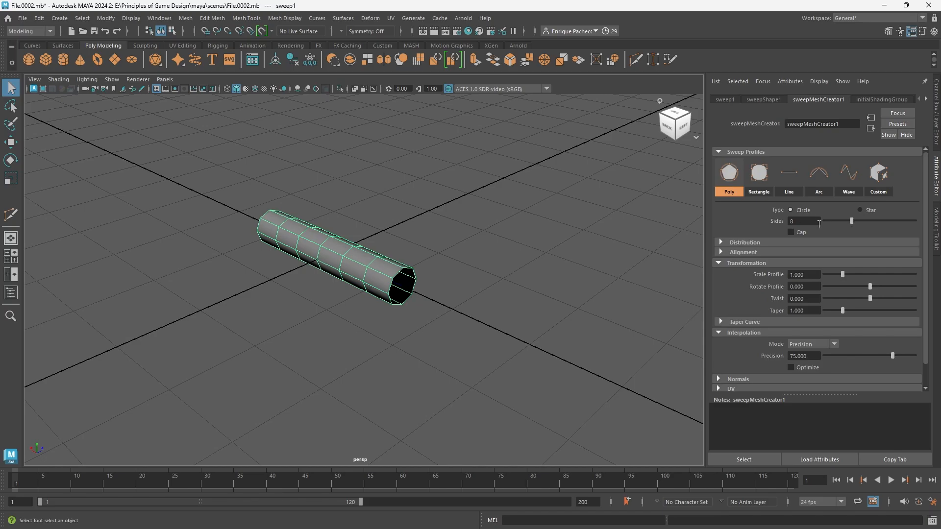
mouse_move(852, 225)
left_mouse_down()
mouse_move(831, 226)
mouse_move(877, 236)
mouse_move(844, 233)
left_mouse_up()
left_click_drag(842, 275, 870, 303)
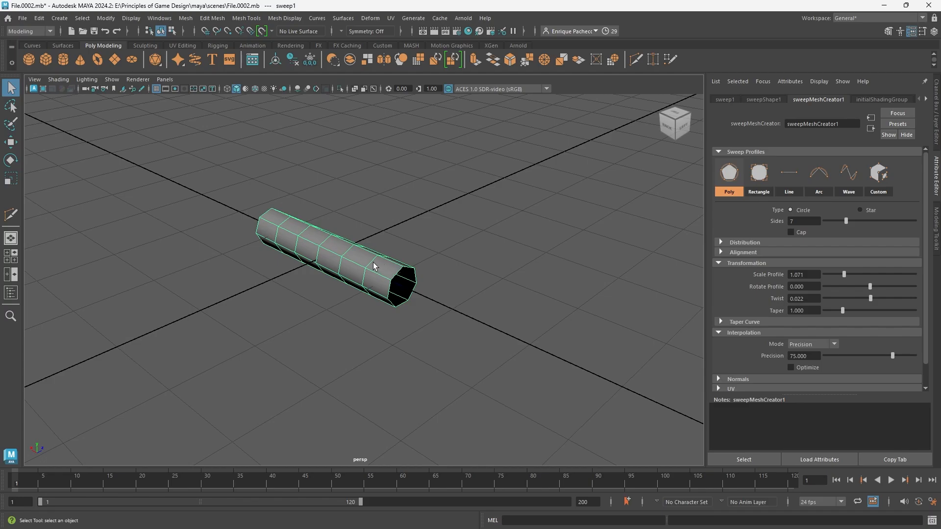
Bend the sweep mesh by moving its curve's end control vertex to about X -5.00, Z -1.66, and undo the move.
left_click(401, 289)
scroll(392, 290, "up", 5)
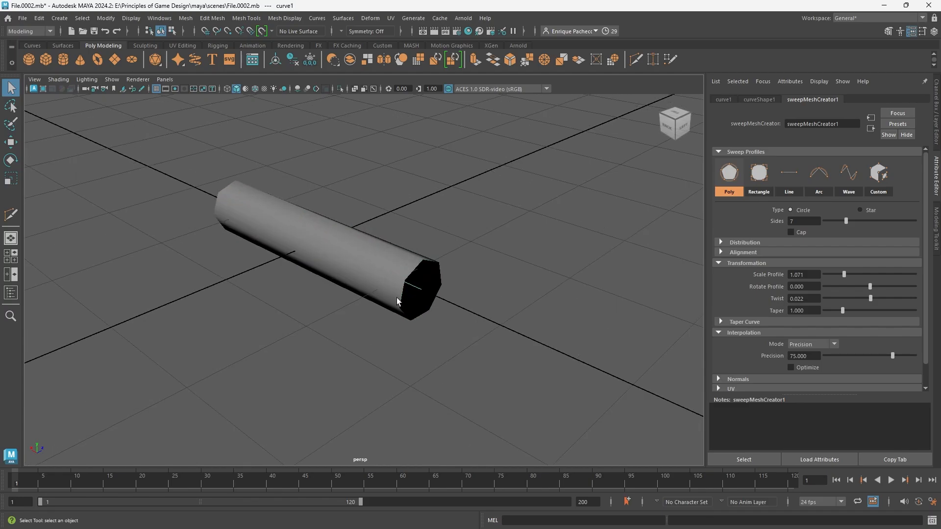
left_click_drag(380, 290, 396, 305, "alt")
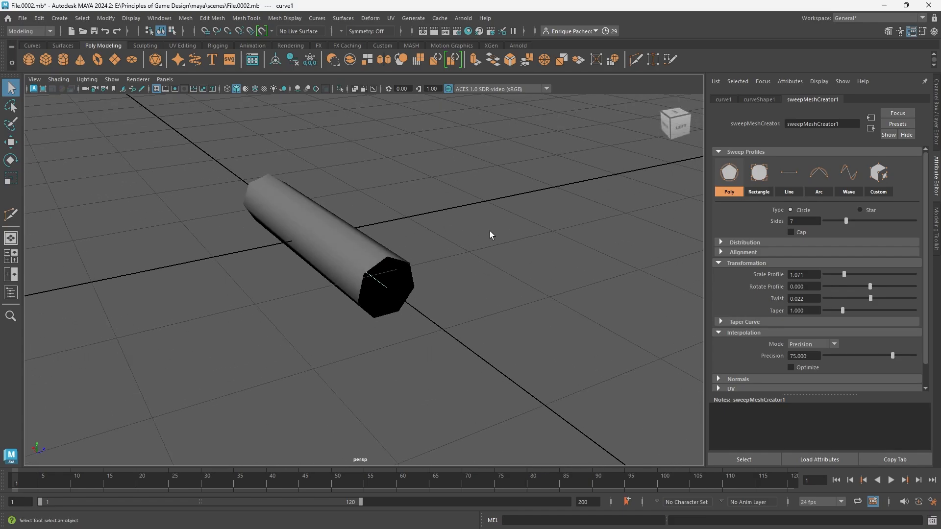
right_click_drag(490, 233, 460, 233)
left_click(391, 303)
left_click_drag(391, 303, 365, 367, "alt")
key("w")
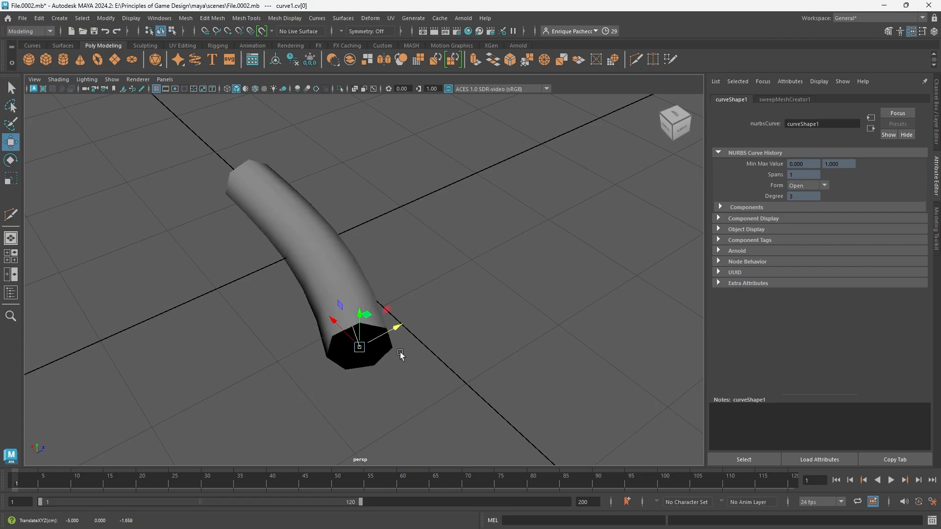
key("ctrl+z")
Delete the sweep mesh together with its curve.
right_click_drag(521, 315, 615, 251)
left_click_drag(472, 367, 257, 179)
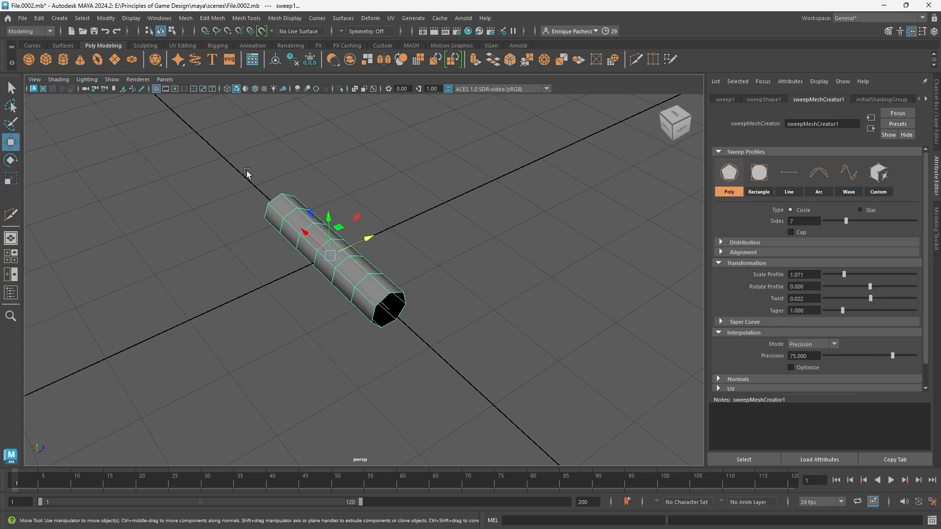
key("Delete")
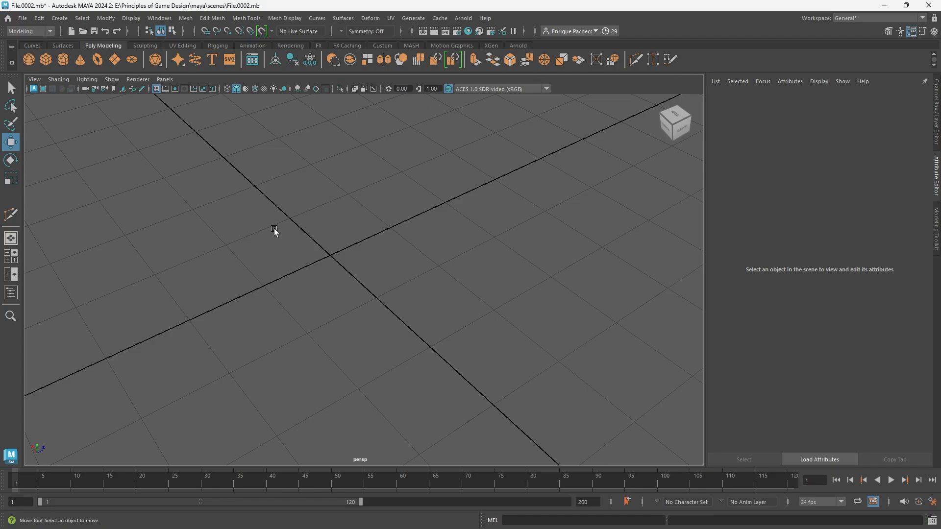
Create a polygon cylinder at the origin and extrude one of its side faces outward with a Local Translate Z of about 1.762.
left_click(63, 59)
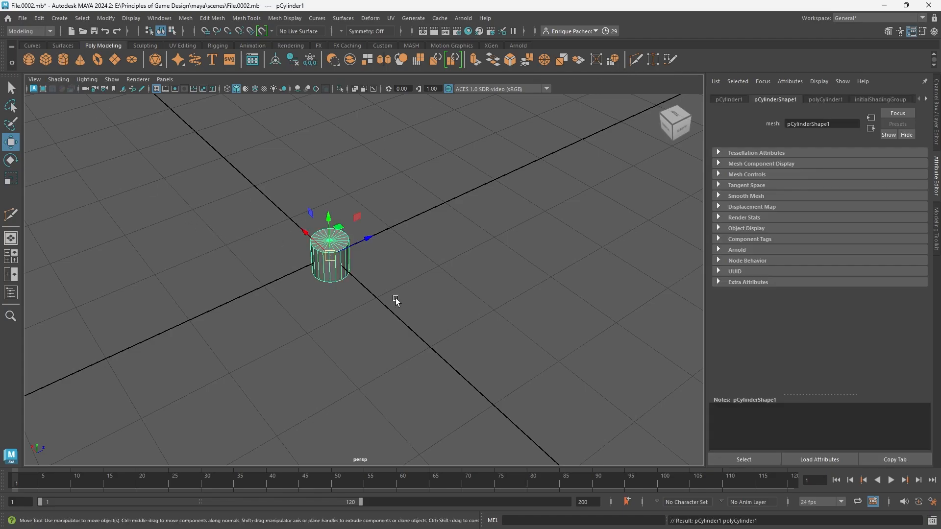
scroll(395, 298, "up", 5)
left_click_drag(386, 298, 359, 249, "alt")
scroll(343, 264, "up", 5)
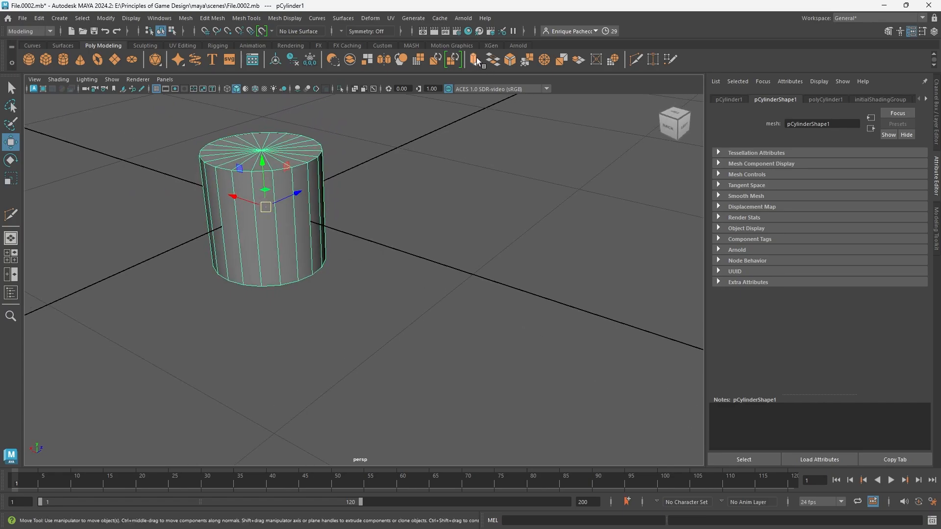
right_click_drag(381, 179, 387, 212)
left_click(315, 220)
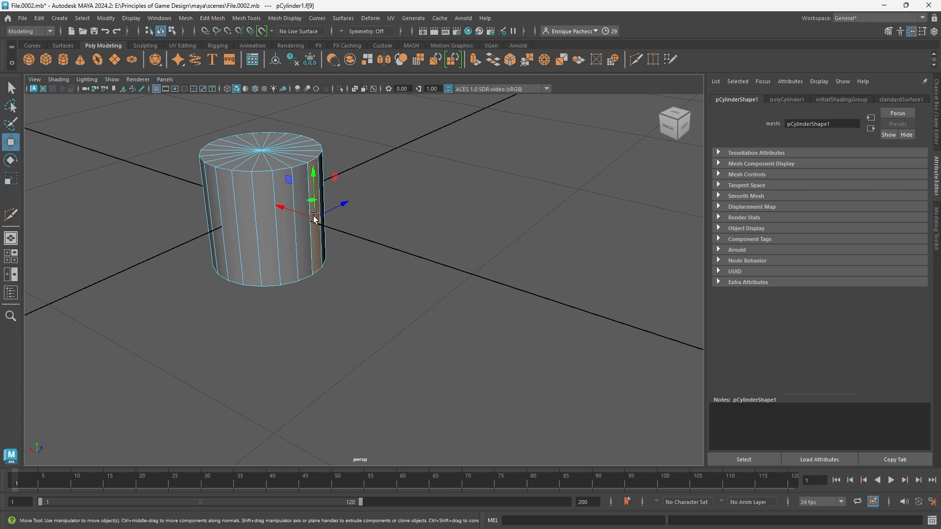
left_click(469, 71)
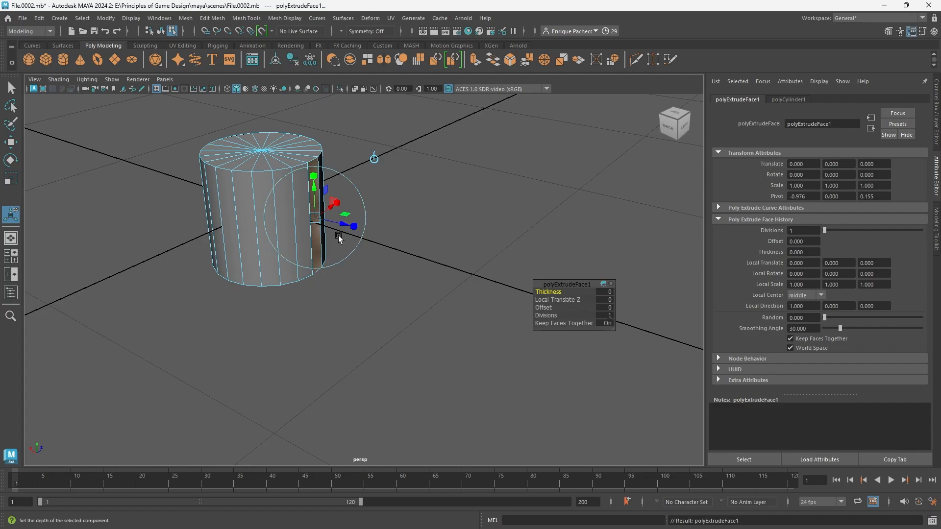
left_click_drag(346, 226, 443, 247)
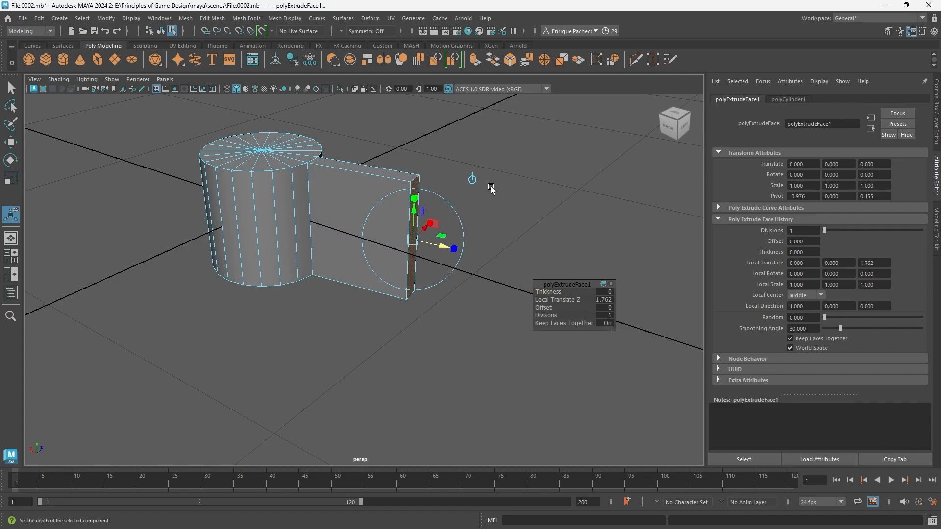
Extrude two adjacent side faces of the cylinder outward together with a Local Translate Z of about 0.98.
left_click_drag(491, 189, 456, 122, "alt")
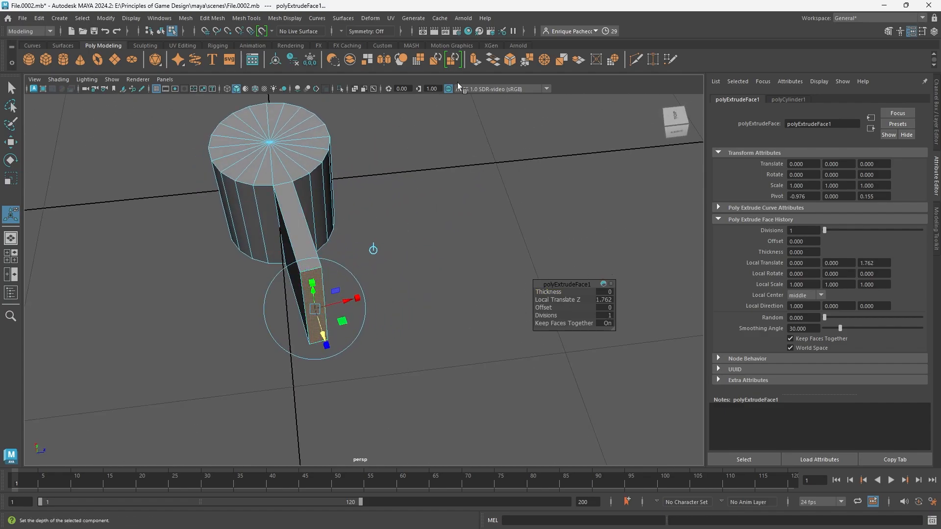
left_click_drag(391, 231, 449, 214, "alt")
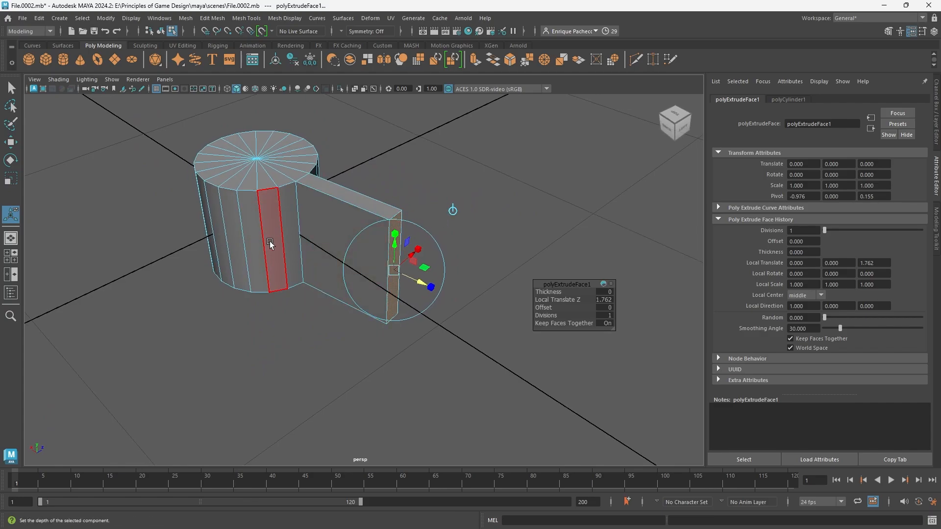
left_click(270, 241)
left_click(256, 242, "shift")
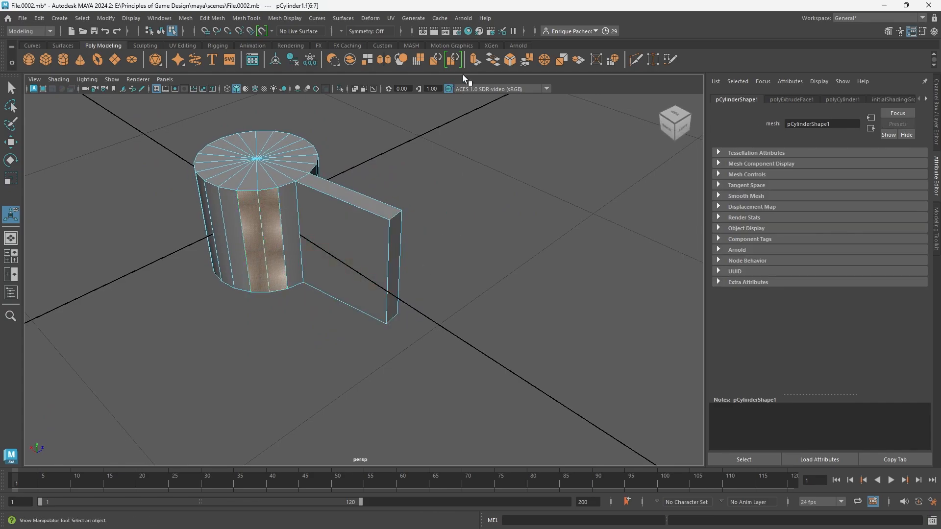
left_click(475, 60)
left_click_drag(311, 279, 387, 377, "alt")
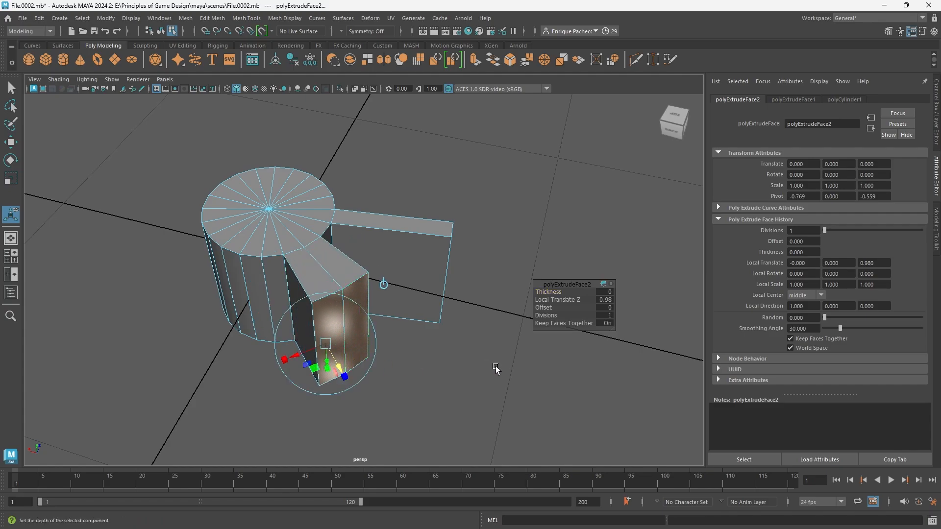
left_click_drag(497, 374, 382, 342, "alt")
left_click_drag(313, 309, 334, 267, "alt")
key("q")
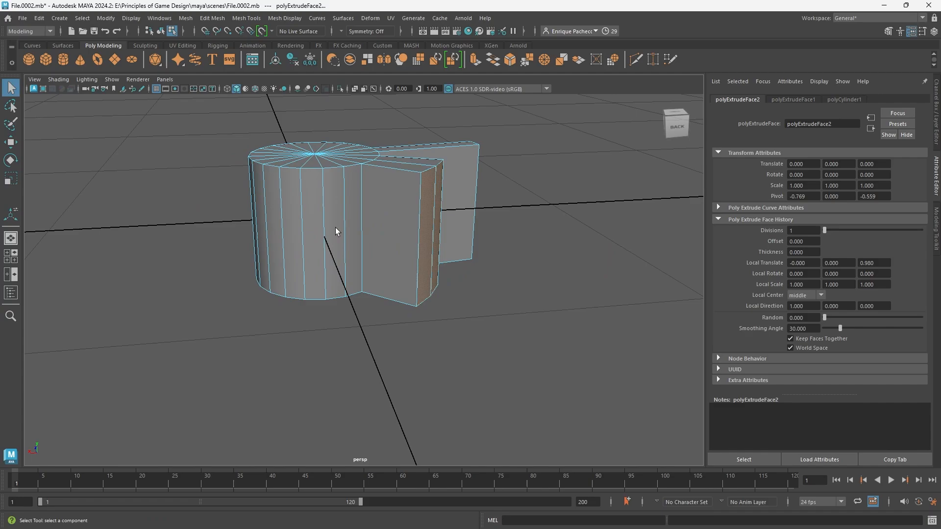
Extrude three neighbouring side faces of the cylinder in place with an Offset of 0.1 to inset them.
left_click(335, 227)
left_click(316, 237, "shift")
left_click(300, 237, "shift")
left_click_drag(510, 269, 489, 180, "alt")
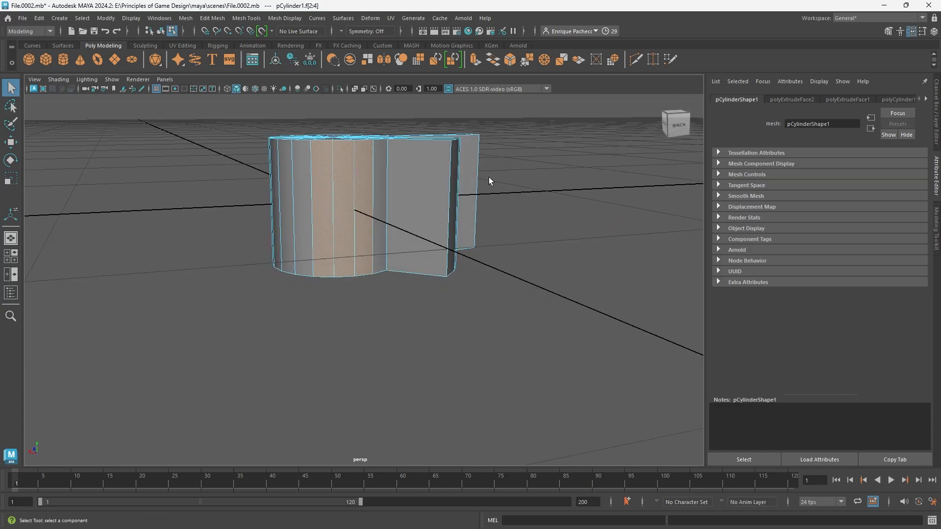
left_click(475, 62)
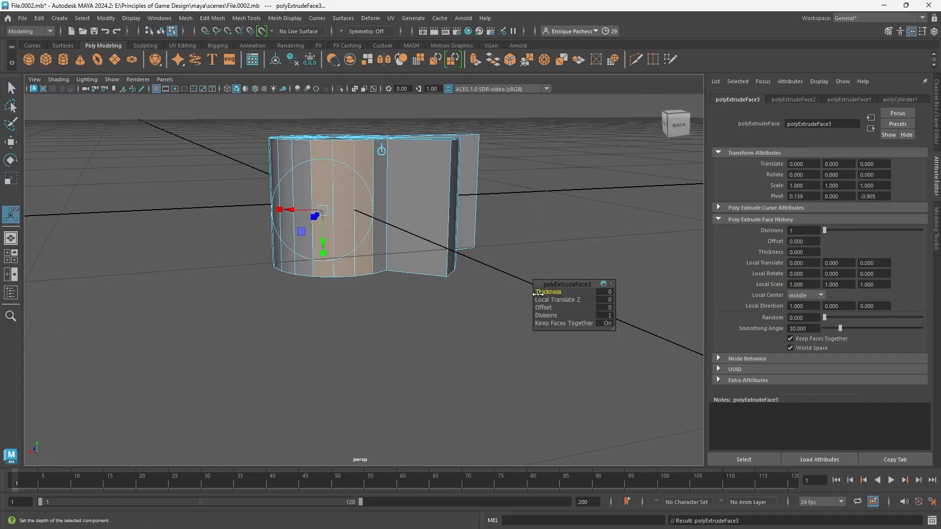
left_click_drag(559, 286, 523, 241, "alt")
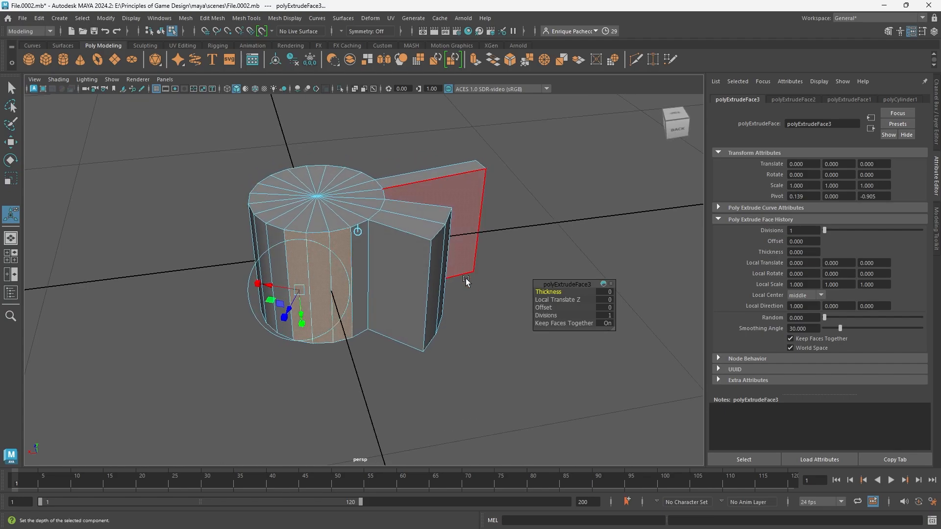
left_click_drag(456, 235, 461, 288, "alt")
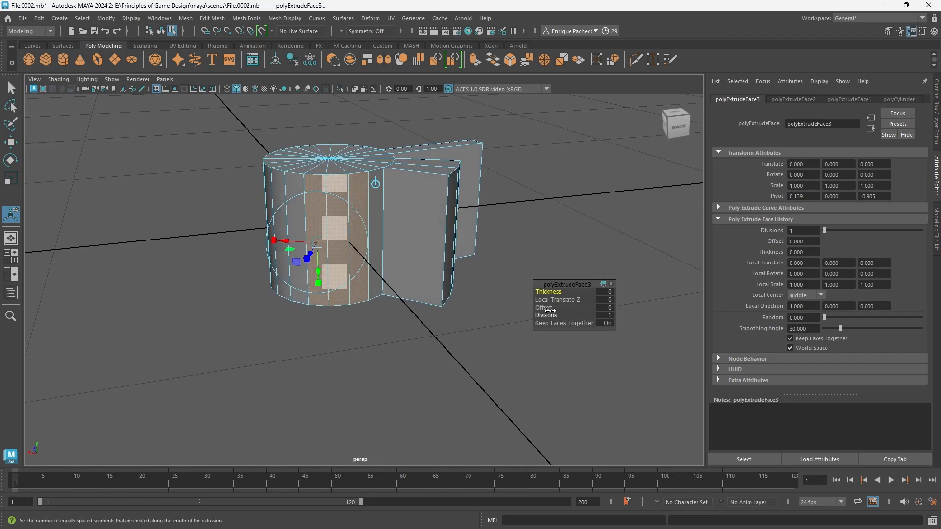
left_click_drag(542, 307, 544, 307)
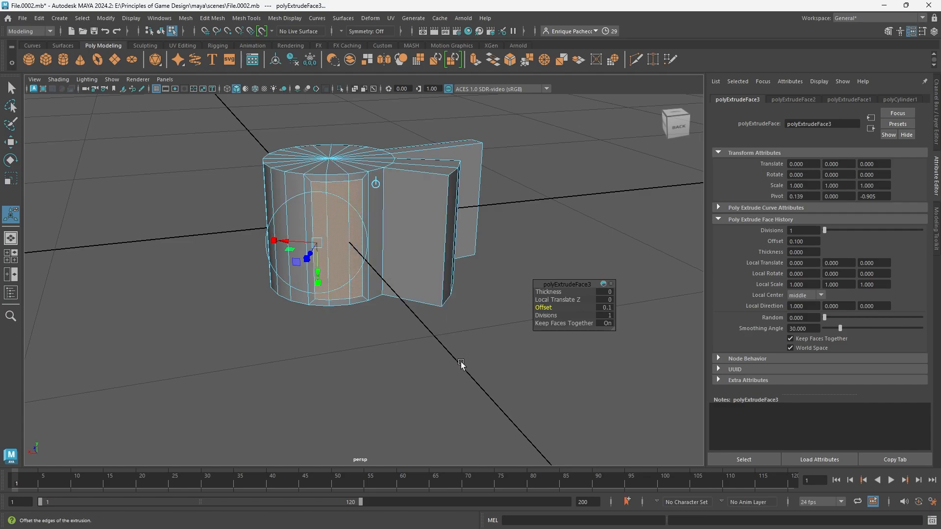
key("q")
Extrude the inset faces inward with a Local Translate Z of -0.3 to form a recess, and clear the selection.
left_click_drag(463, 359, 469, 252, "alt")
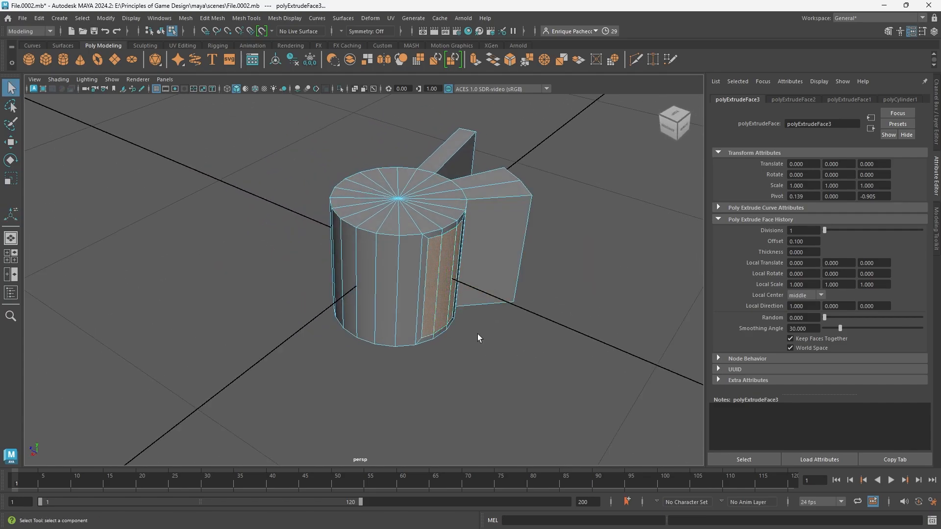
left_click_drag(478, 334, 450, 330, "alt")
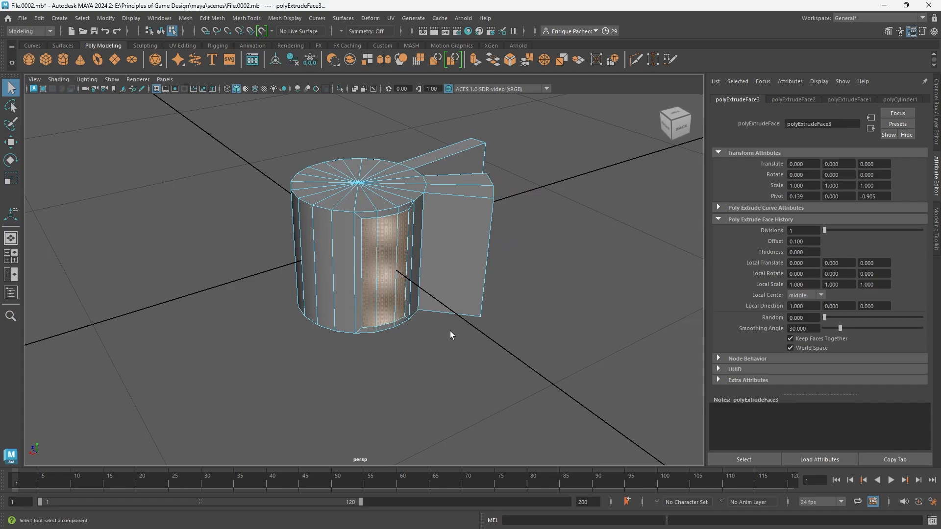
left_click(477, 65)
scroll(473, 315, "up", 2)
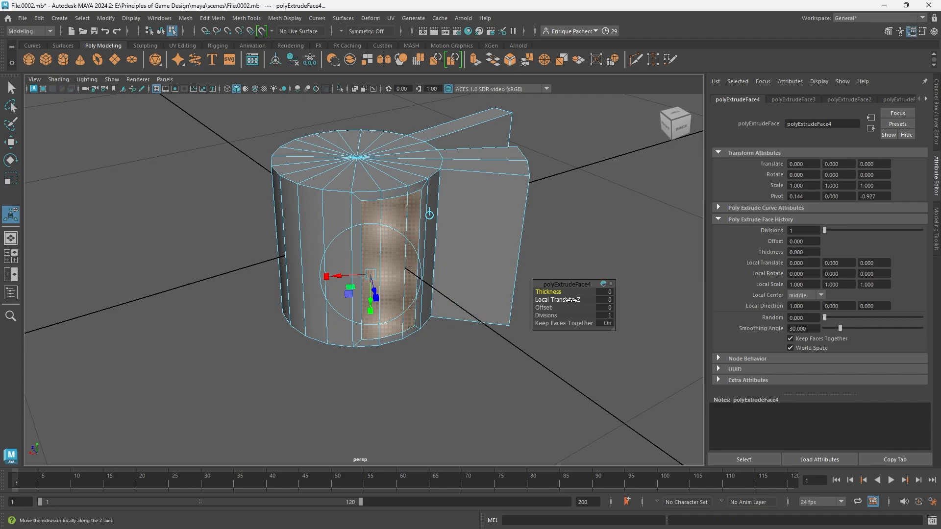
left_click_drag(571, 300, 567, 300)
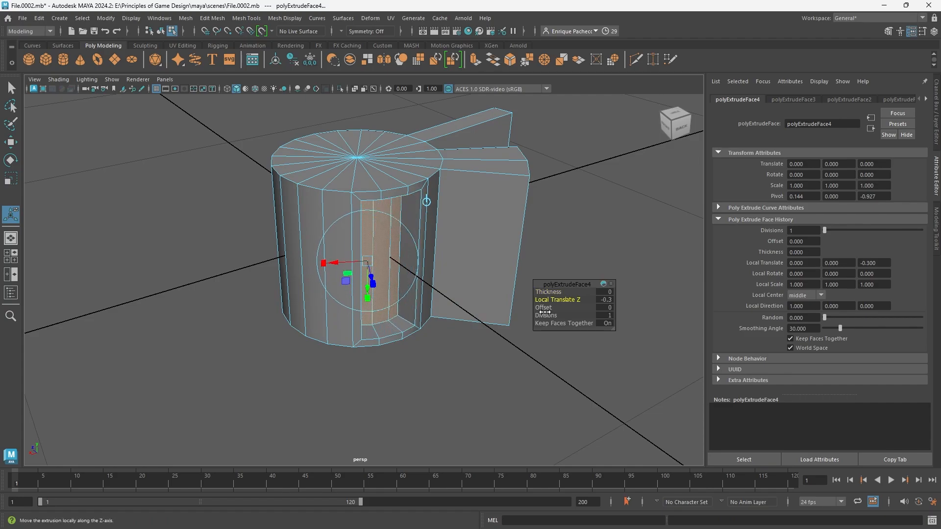
left_click_drag(478, 319, 460, 336, "alt")
left_click_drag(344, 287, 362, 260)
scroll(355, 286, "up", 3)
left_click(358, 349)
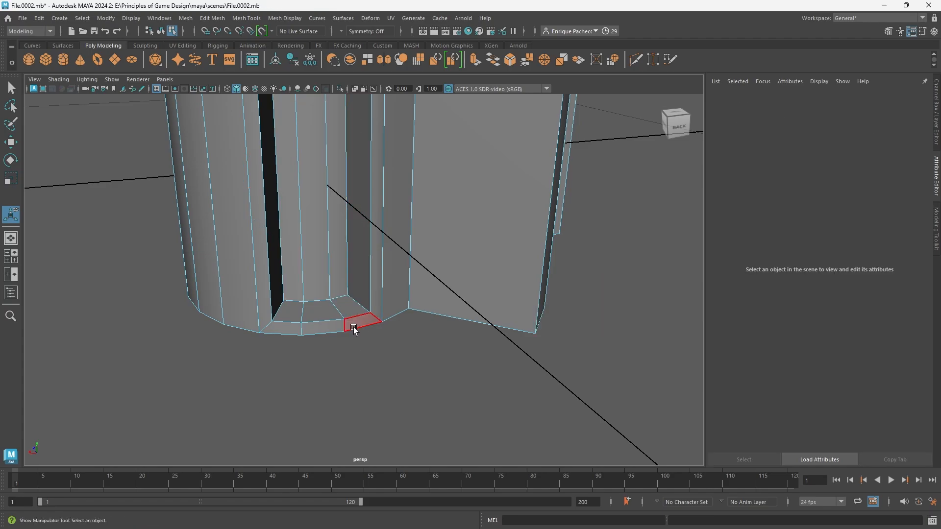
Delete the large side face of the wider extruded block, next to the recess.
left_click_drag(354, 328, 437, 294, "alt")
scroll(284, 338, "down", 5)
right_click_drag(441, 289, 569, 220)
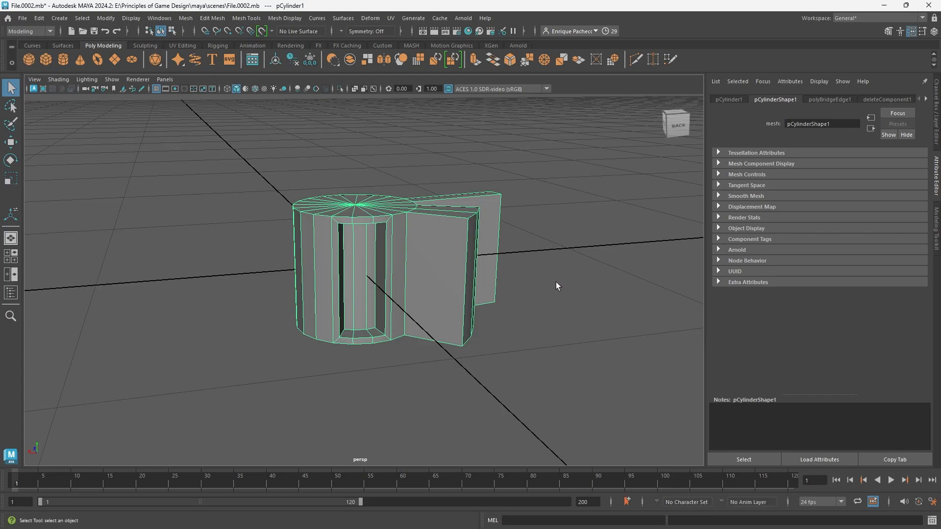
right_click_drag(555, 281, 557, 278)
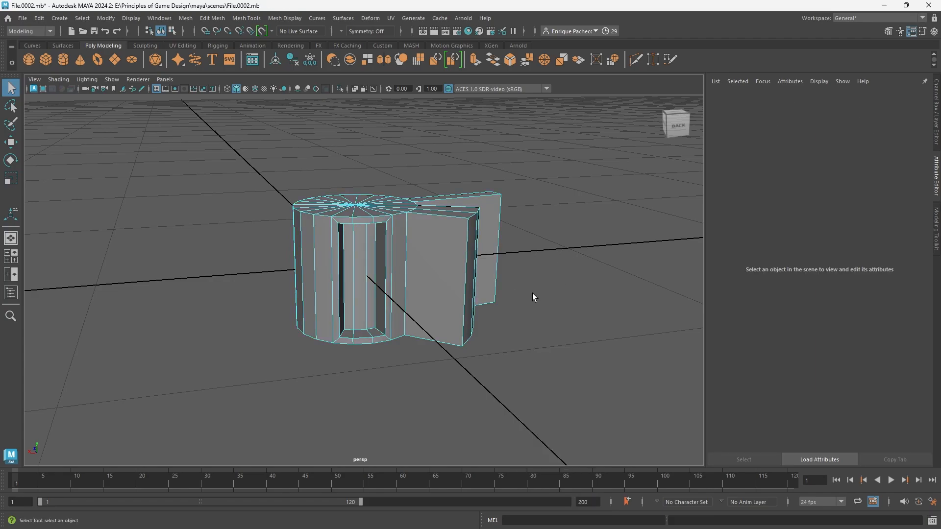
left_click(424, 280)
key("Delete")
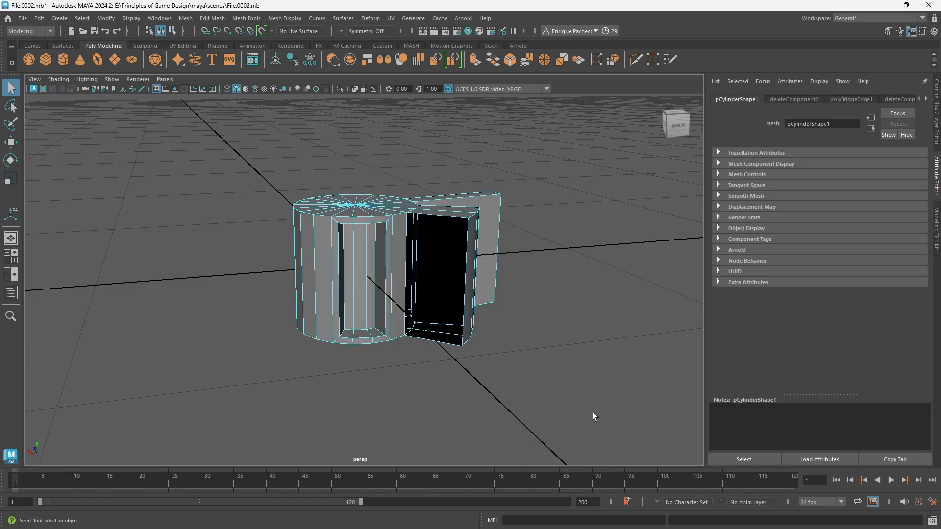
Select the border edges of the opening in the wider extruded block and fill the hole.
right_click_drag(574, 249, 610, 235)
double_click(461, 248)
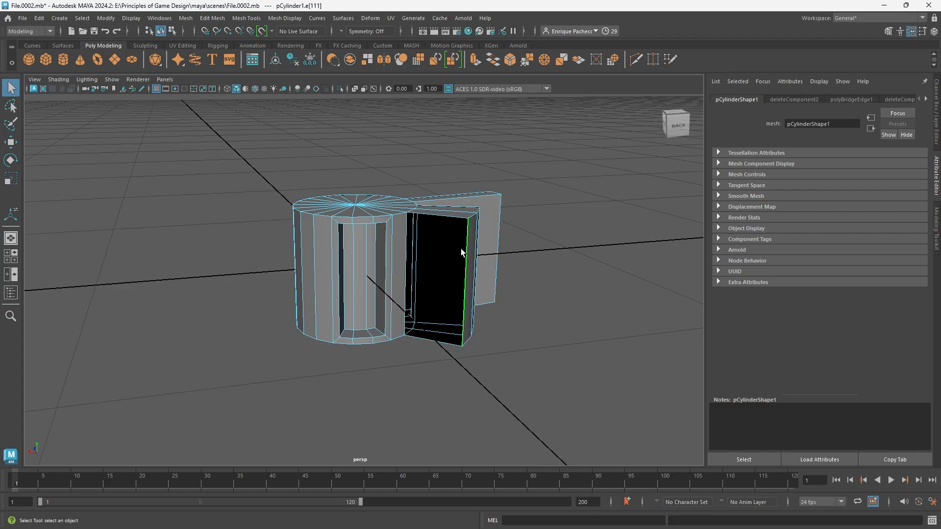
left_click(495, 60)
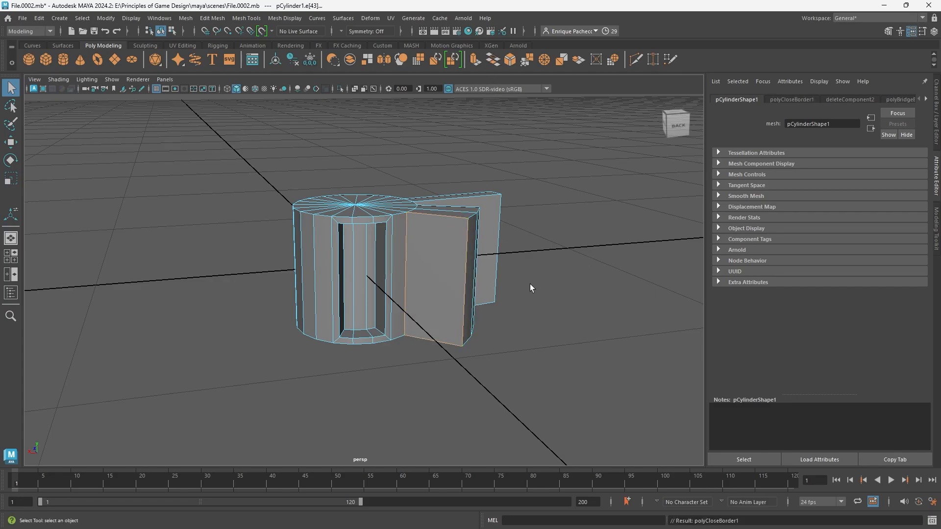
Delete the two inner side faces and the narrow back face lining the gap between the cylinder's extruded arms.
left_click_drag(560, 267, 456, 284, "alt")
scroll(307, 323, "up", 3)
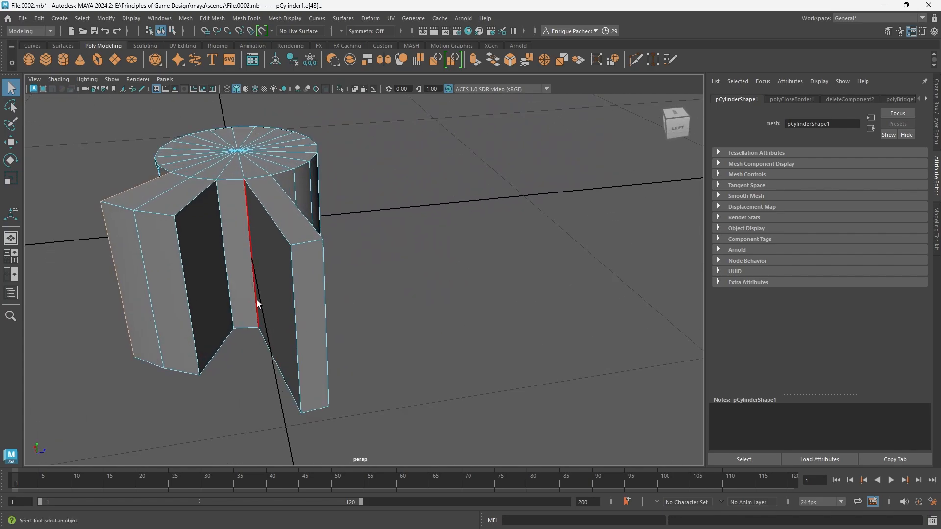
right_click_drag(265, 283, 267, 286)
left_click(261, 279)
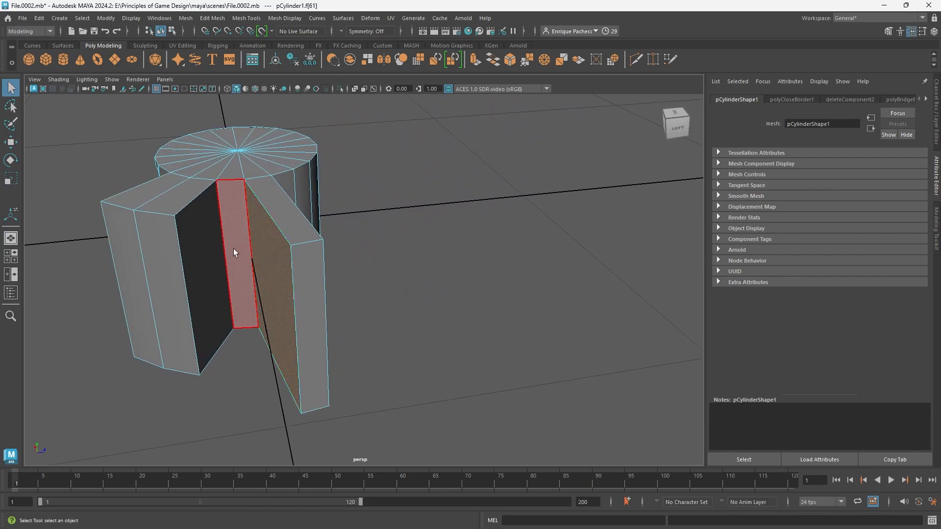
left_click(233, 249, "shift")
left_click(211, 260, "shift")
key("Delete")
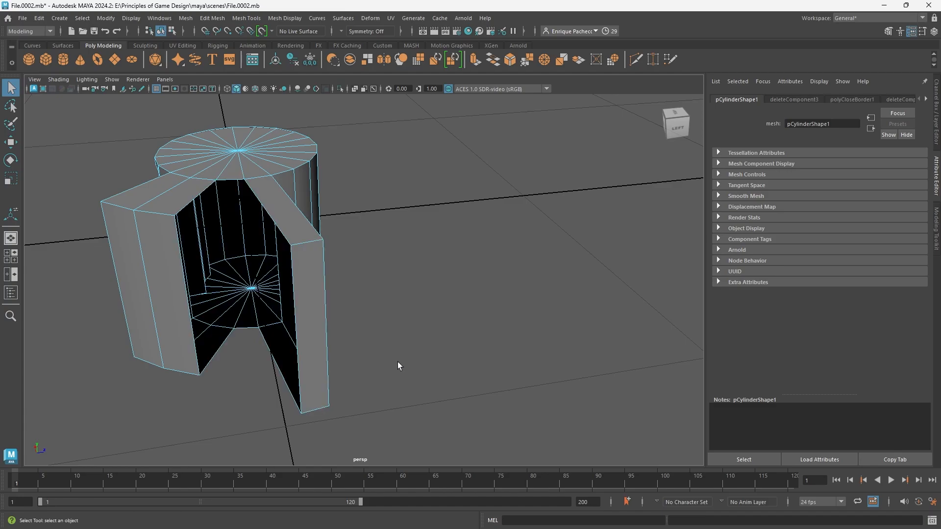
Bridge the outer vertical edges of the two arms to span the open front of the gap with a face.
scroll(407, 365, "up", 3)
scroll(377, 364, "down", 3)
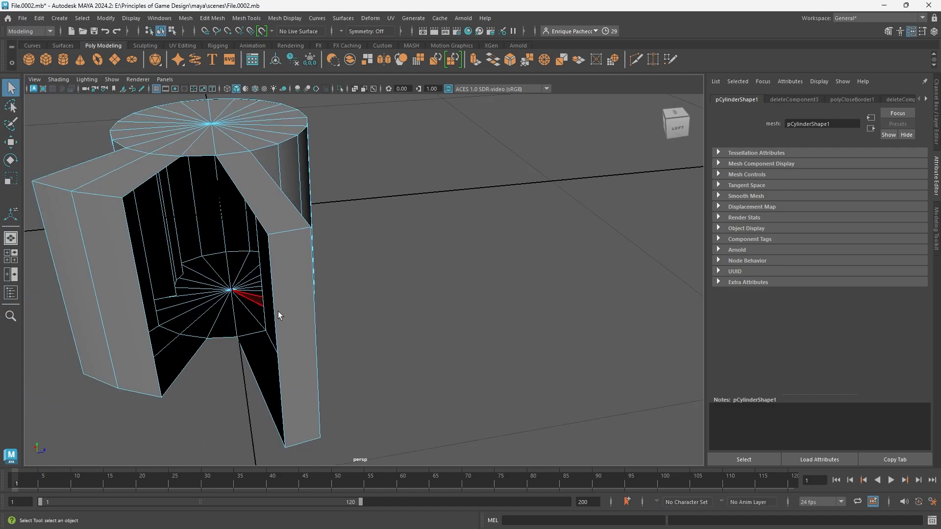
scroll(422, 362, "down", 2)
right_click_drag(432, 248, 432, 222)
left_click_drag(390, 294, 436, 301, "alt")
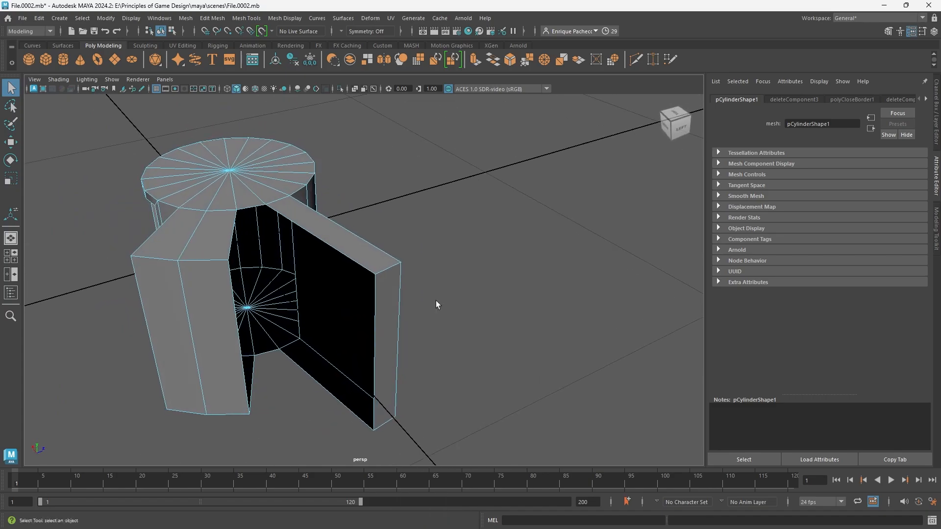
left_click(380, 339)
left_click(496, 65)
Fill the remaining top and bottom openings between the two arms.
left_click_drag(344, 340, 416, 235, "alt")
left_click(315, 384)
key("g")
left_click(396, 185)
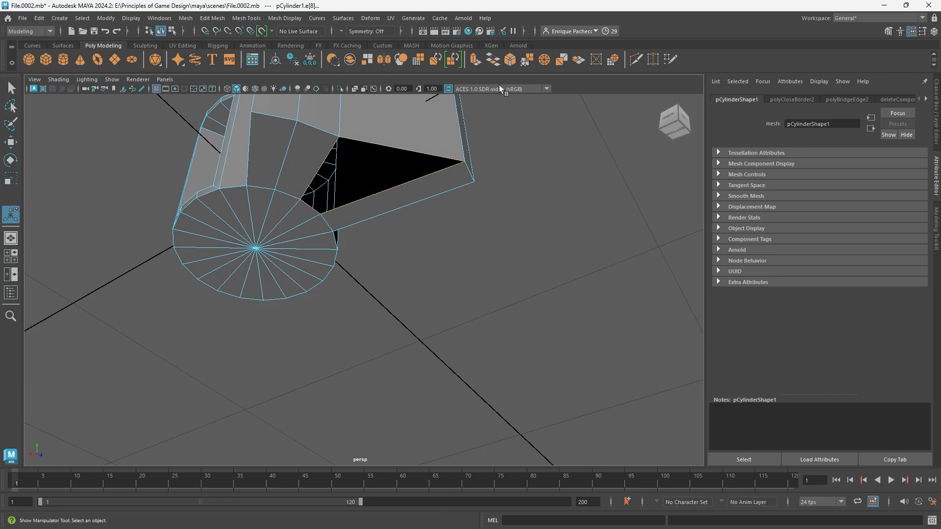
left_click(500, 63)
Delete the three adjoining outer faces on the front of the joined arm block.
left_click_drag(446, 216, 420, 370, "alt")
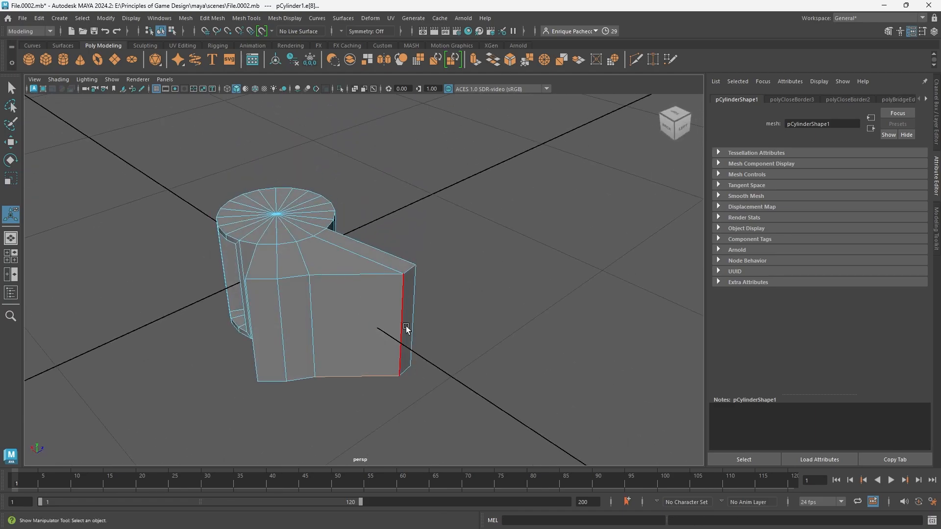
scroll(422, 388, "up", 3)
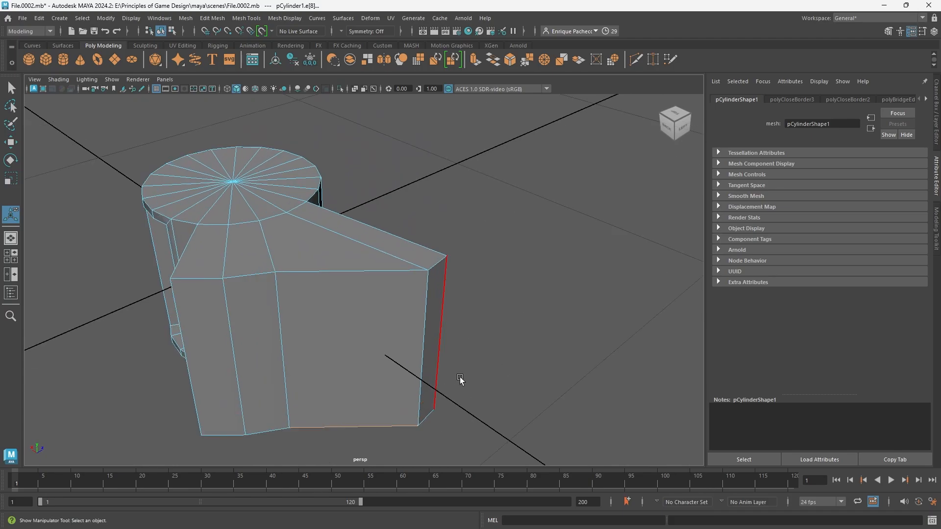
left_click_drag(458, 377, 477, 357, "alt")
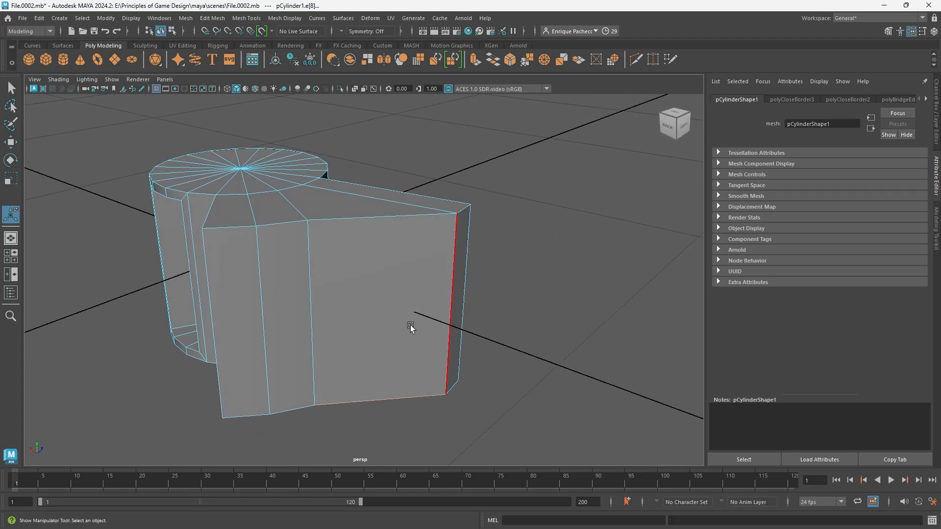
right_click_drag(390, 249, 394, 284)
left_click(361, 316)
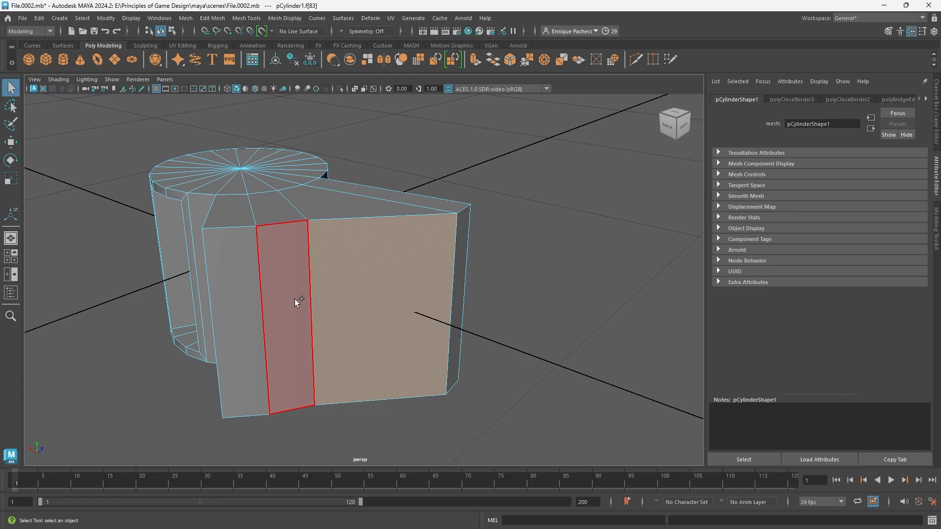
left_click(295, 299, "shift")
left_click(226, 294, "shift")
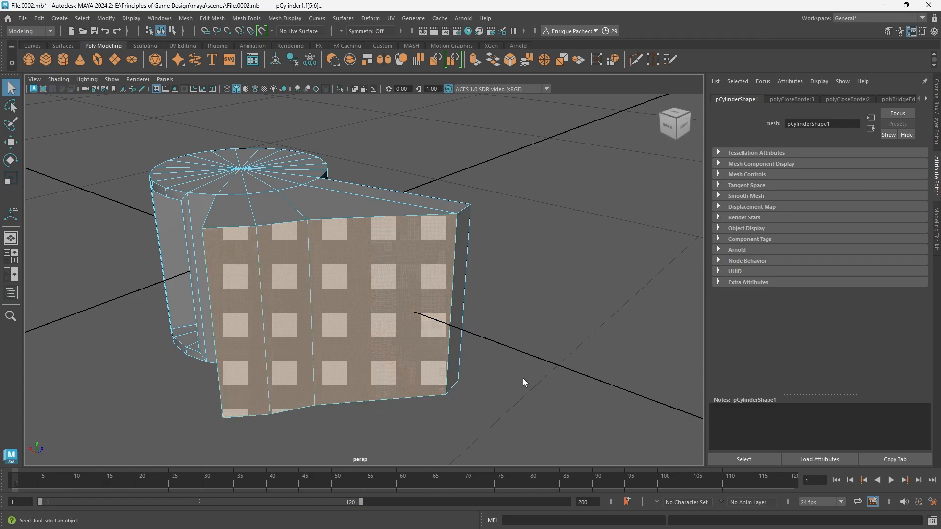
key("Delete")
Select the border edges of the open front and fill the hole with a single face.
right_click_drag(579, 248, 589, 222)
left_click_drag(457, 290, 499, 313, "alt")
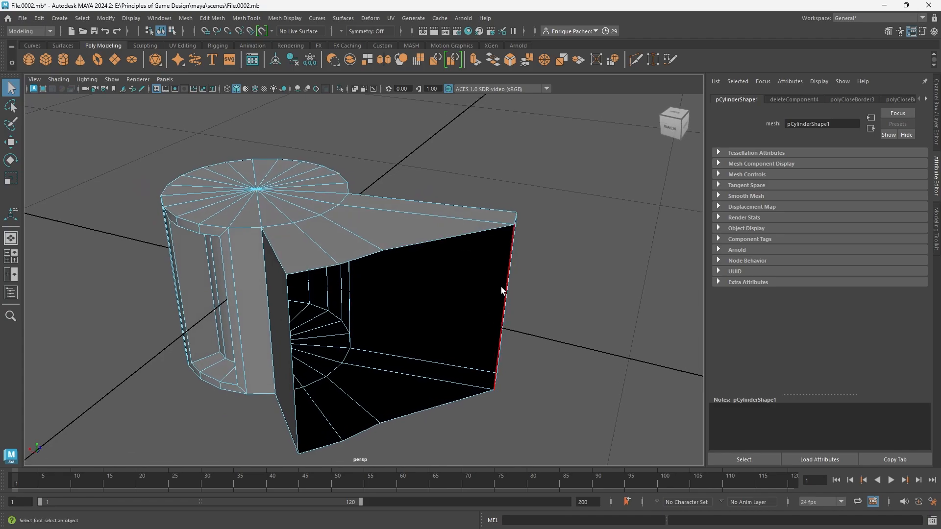
left_click(502, 286)
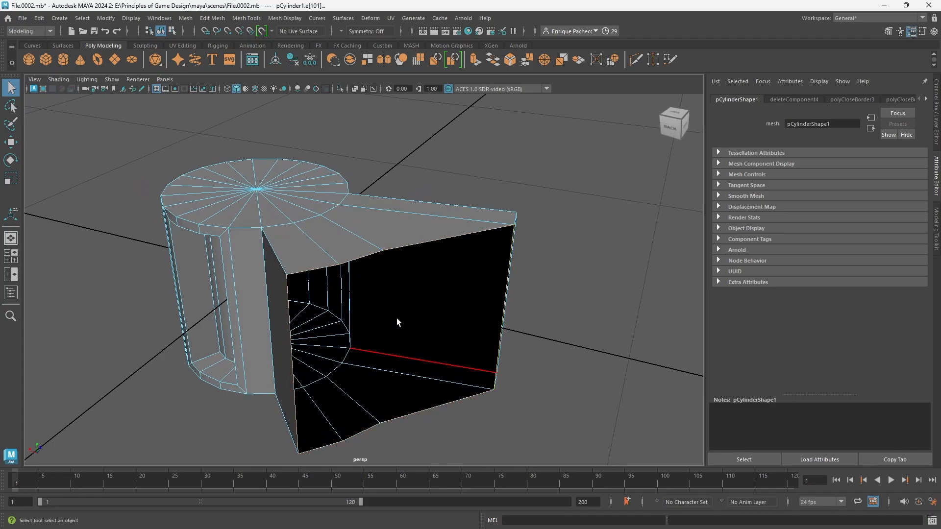
left_click(495, 61)
scroll(498, 316, "down", 2)
left_click_drag(512, 322, 485, 297, "alt")
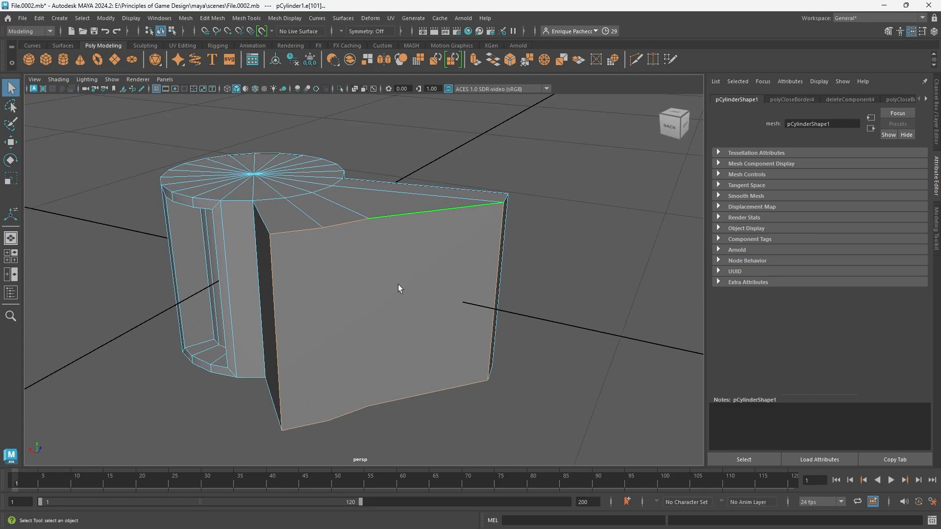
Examine the edges bounding a four-sided top face and those along the top of the large filled face.
left_click_drag(398, 284, 354, 249, "alt")
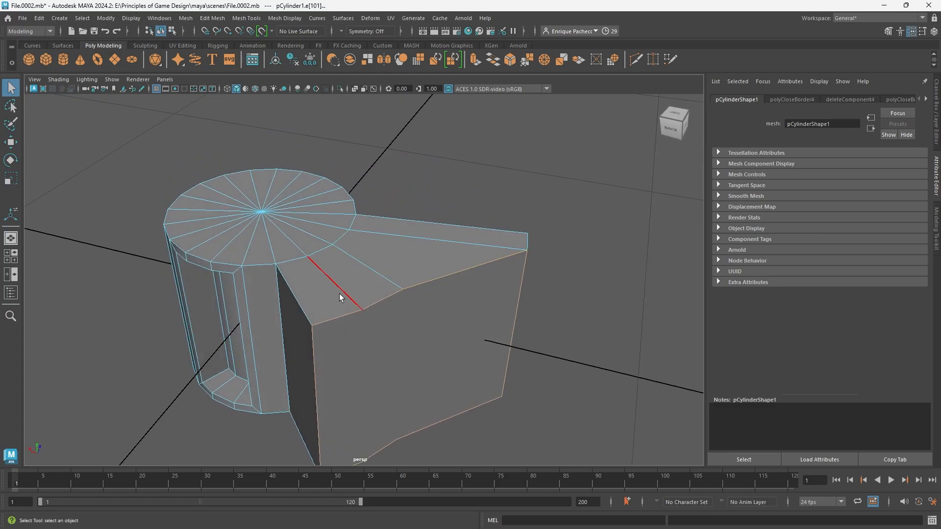
scroll(339, 293, "up", 2)
left_click(298, 209)
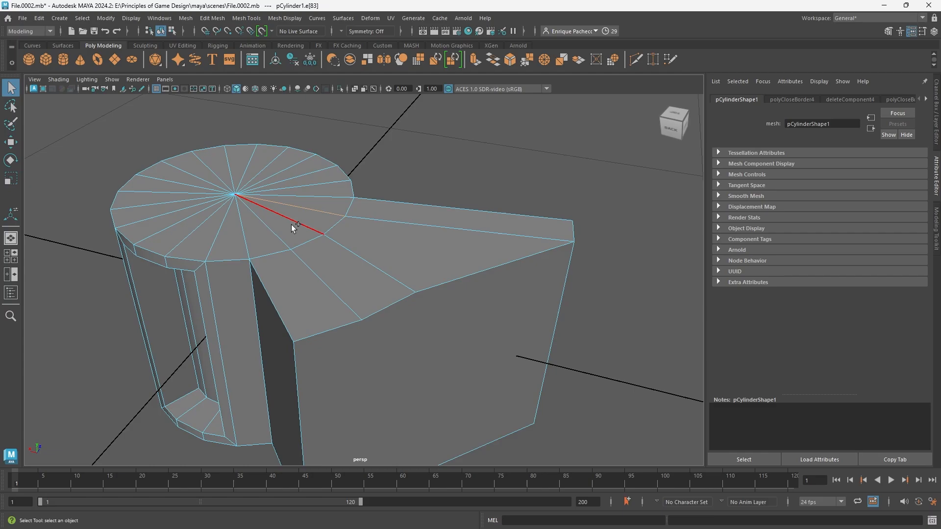
left_click(337, 226)
left_click(387, 223, "shift")
left_click(384, 269, "shift")
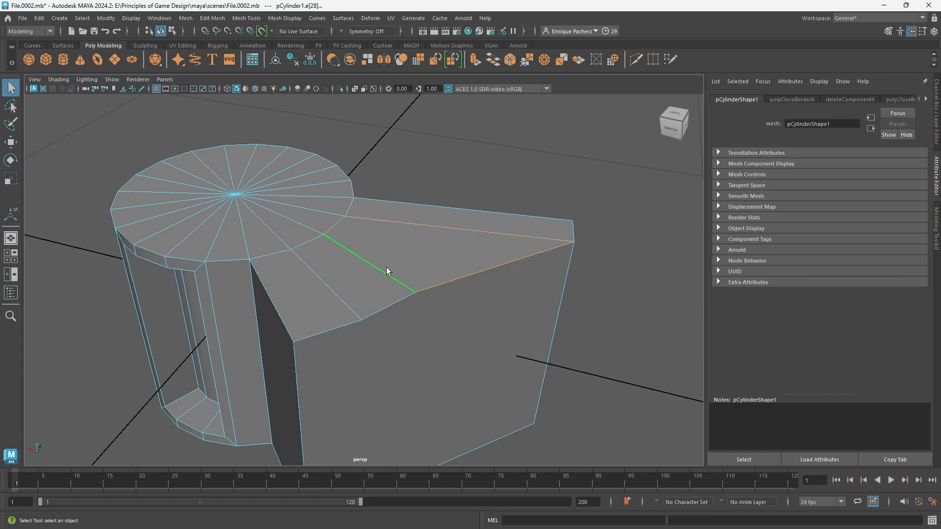
left_click_drag(436, 233, 434, 352, "alt")
left_click(409, 295)
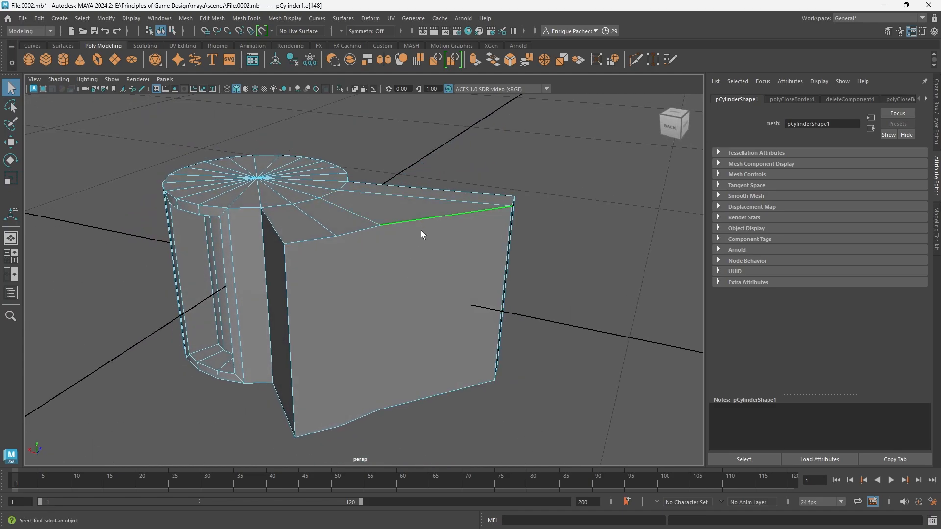
left_click(354, 235, "shift")
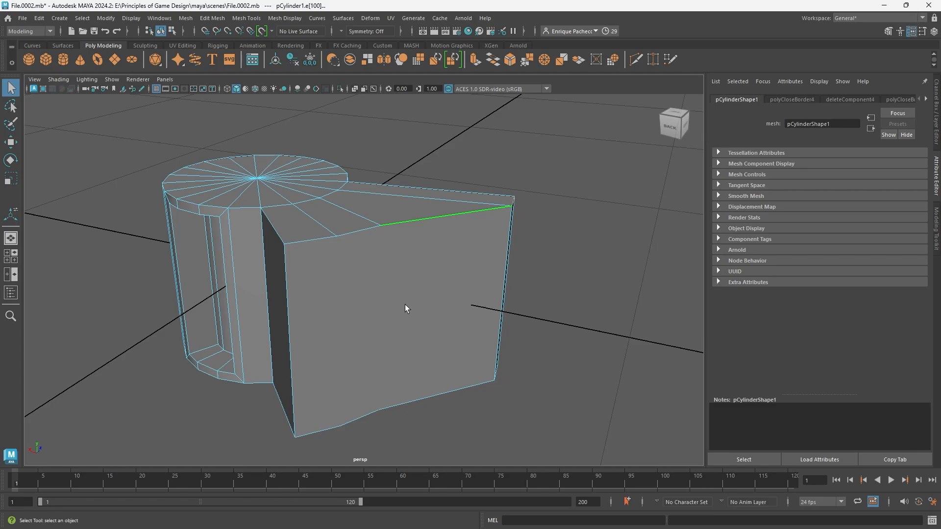
Undo the front fill and the deletion of the three front faces.
scroll(405, 308, "down", 3)
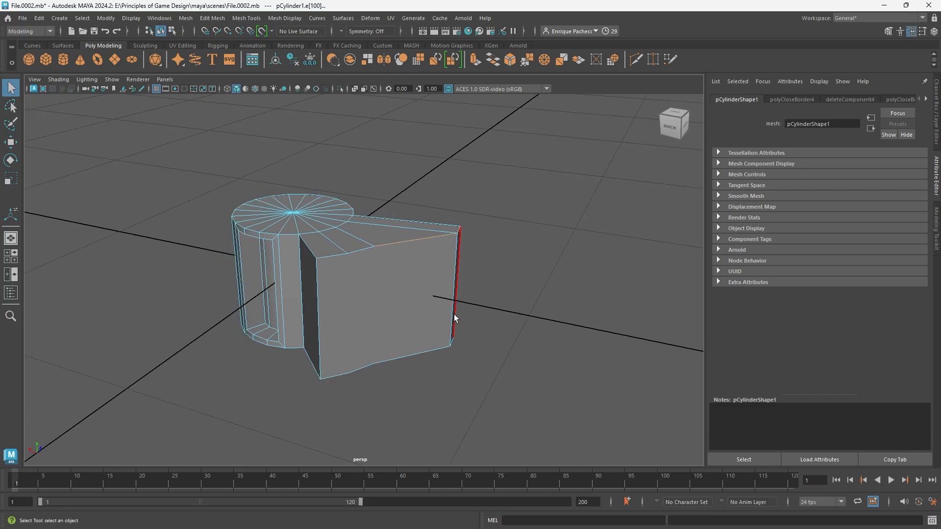
scroll(418, 324, "up", 2)
scroll(482, 248, "down", 2)
right_click_drag(422, 249, 422, 275)
key("ctrl+z")
key("ctrl+z")
key("ctrl+z")
key("ctrl+z")
key("ctrl+z")
key("ctrl+z")
key("ctrl+z")
key("ctrl+z")
key("ctrl+z")
key("ctrl+z")
key("ctrl+z")
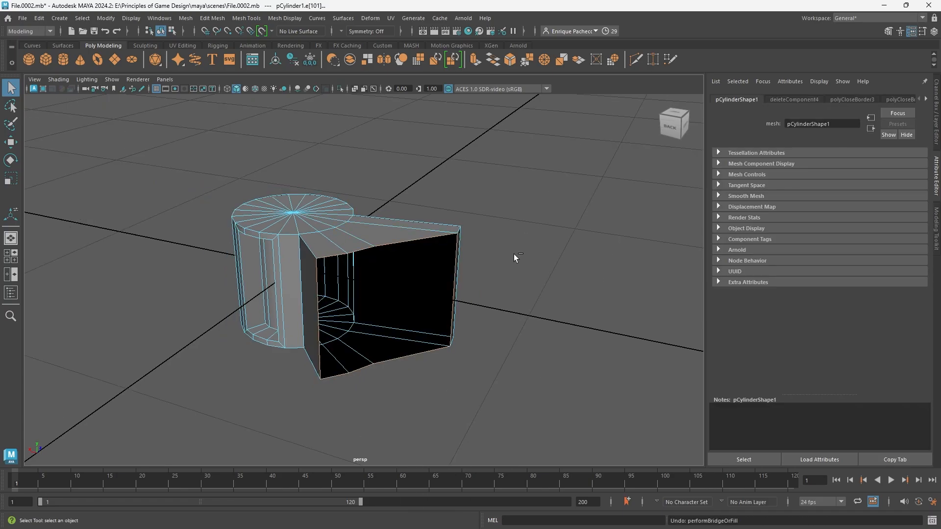
Duplicate the whole cylinder object and move the copy about -4.44 cm along X, beside the original.
right_click_drag(406, 267, 448, 233)
scroll(412, 278, "down", 1)
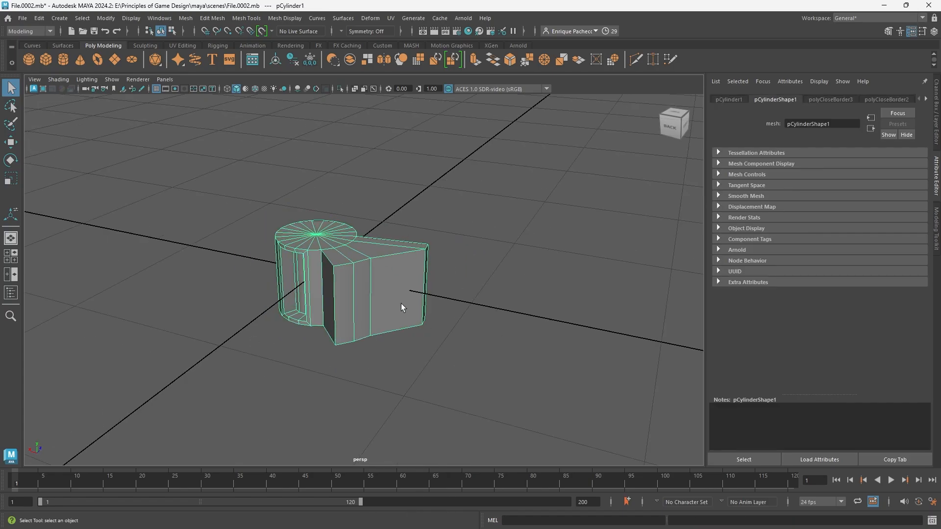
key("ctrl+d")
key("w")
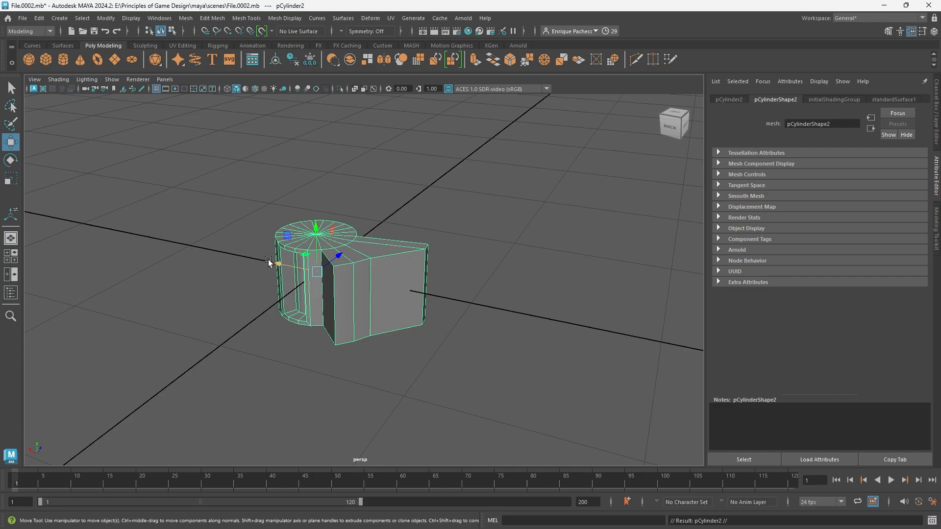
left_click_drag(268, 262, 446, 300)
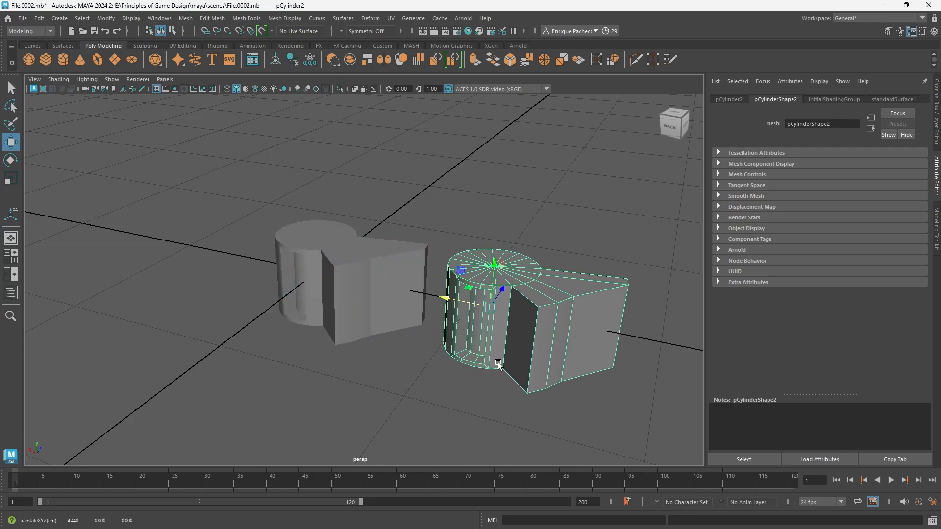
scroll(526, 375, "up", 2)
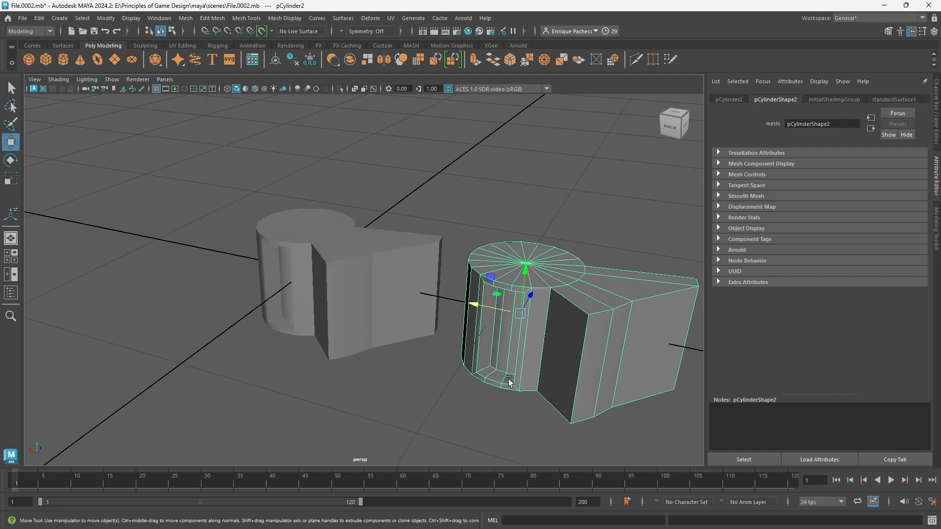
scroll(505, 380, "down", 3)
Delete the three outer front faces of the original's arm block and fill the opening with a single face.
left_click(343, 265)
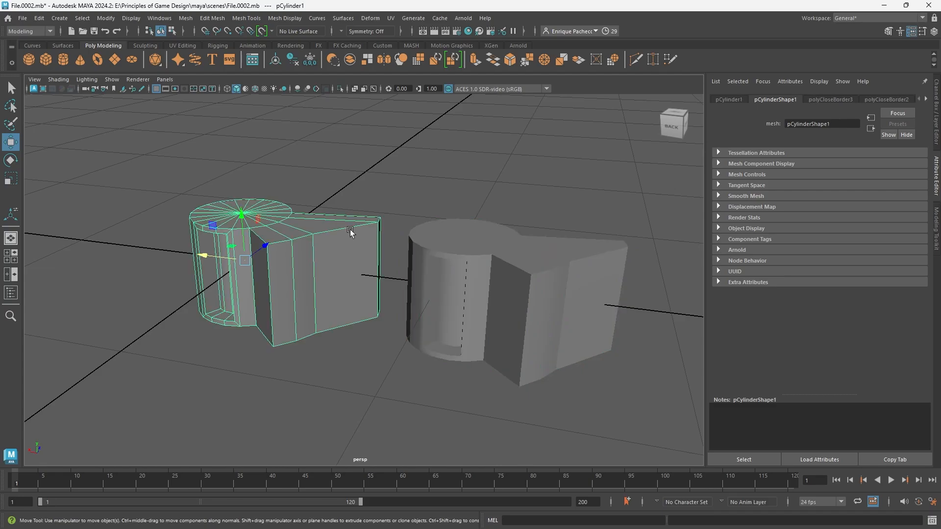
right_click(308, 249)
right_click_drag(310, 241, 309, 235)
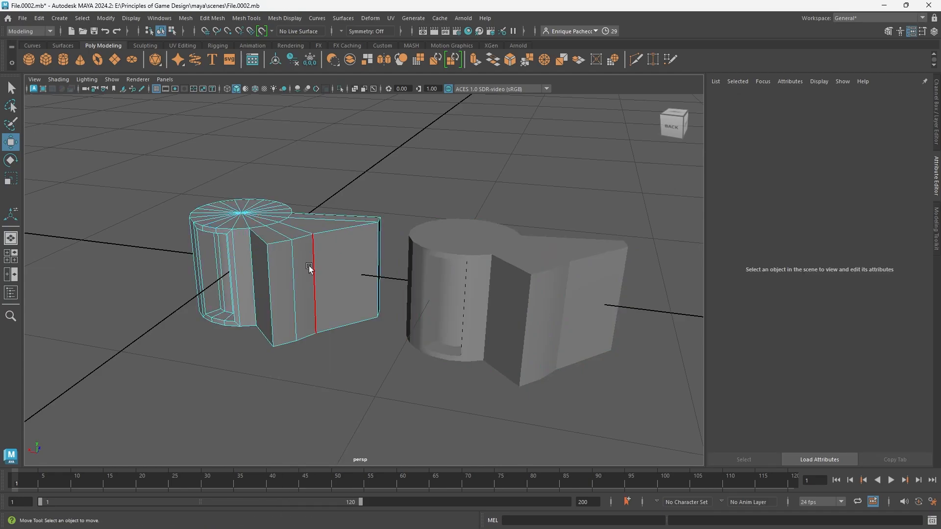
left_click(296, 267)
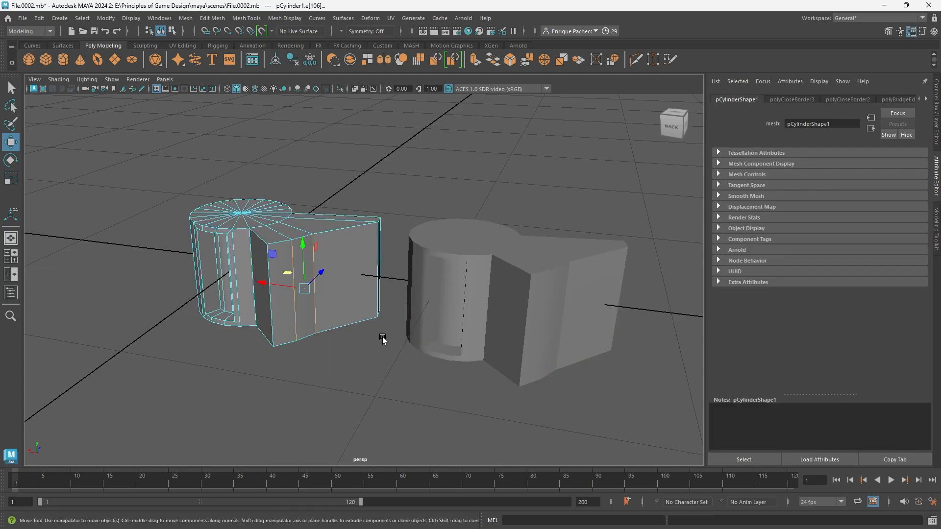
right_click_drag(330, 292, 337, 273)
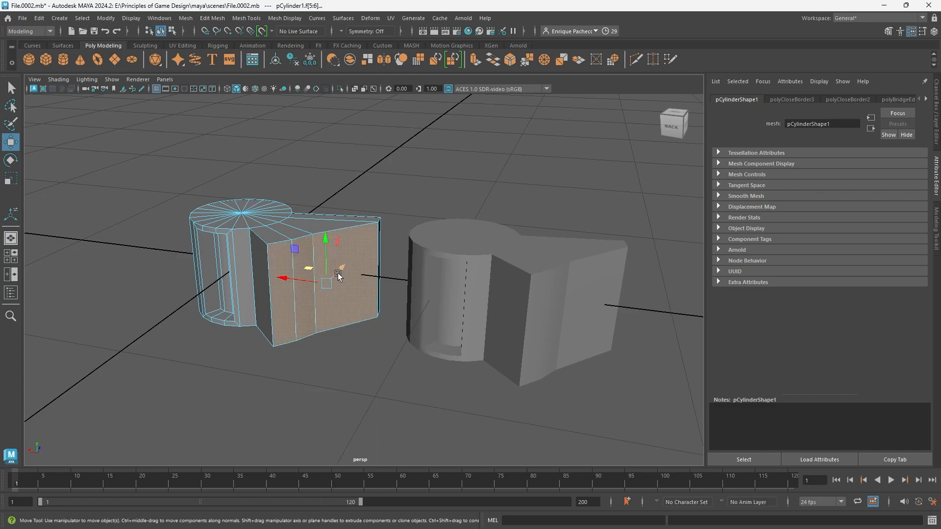
key("q")
left_click(346, 281)
key("Delete")
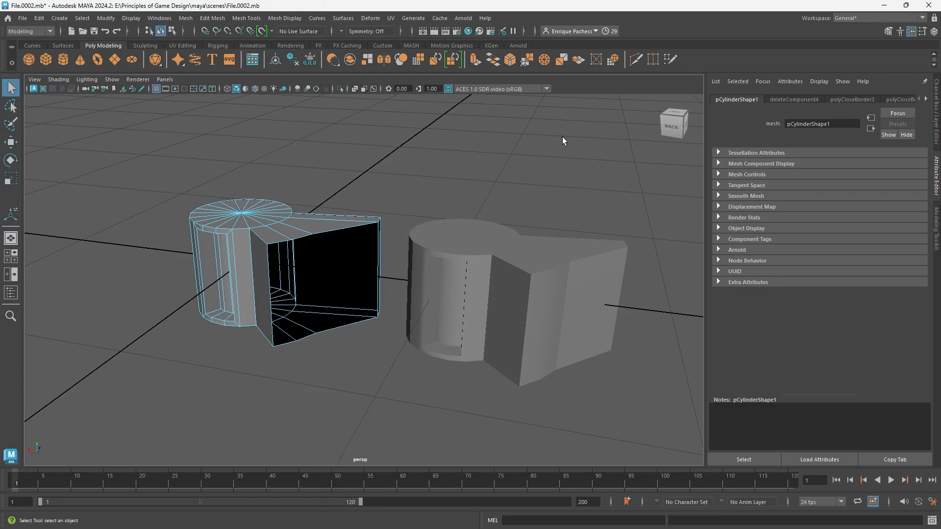
right_click_drag(349, 255, 352, 213)
left_click(492, 61)
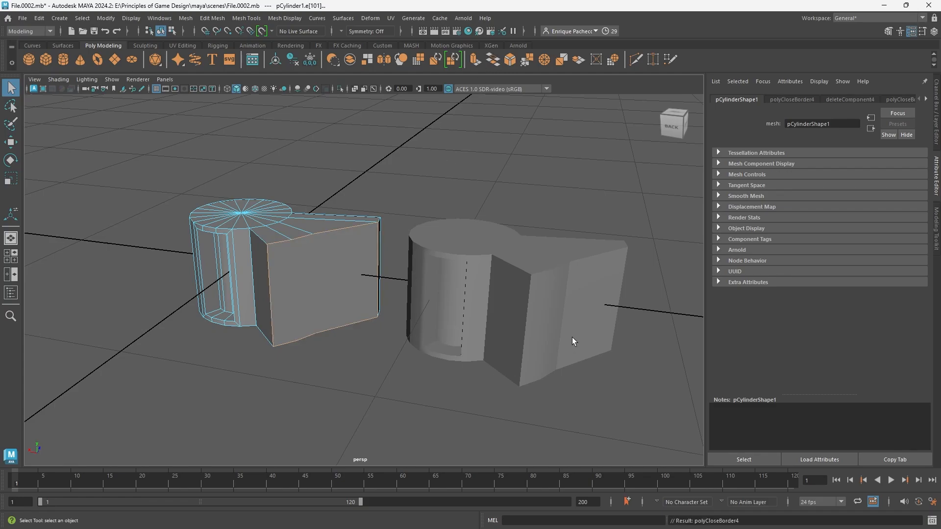
Select both cylinder objects together to compare the single filled face with the three divided faces.
left_click(557, 293)
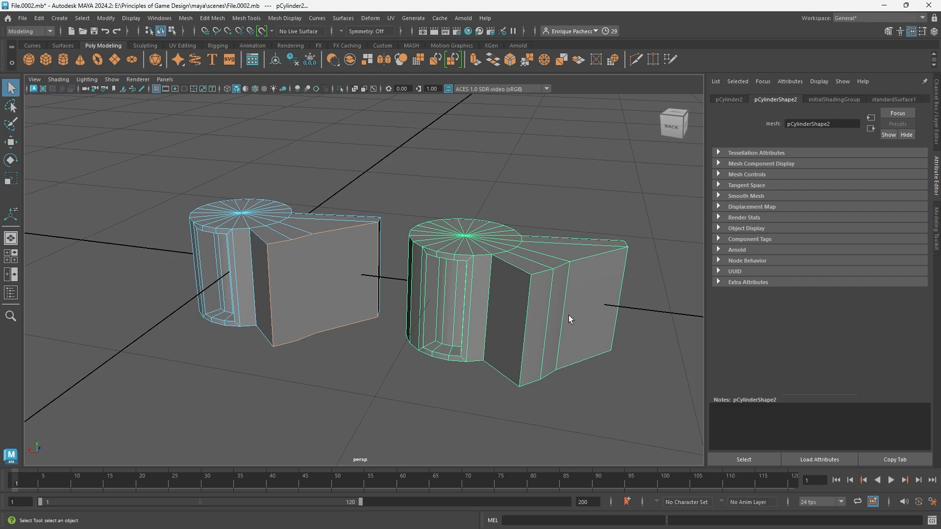
right_click_drag(480, 199, 510, 181)
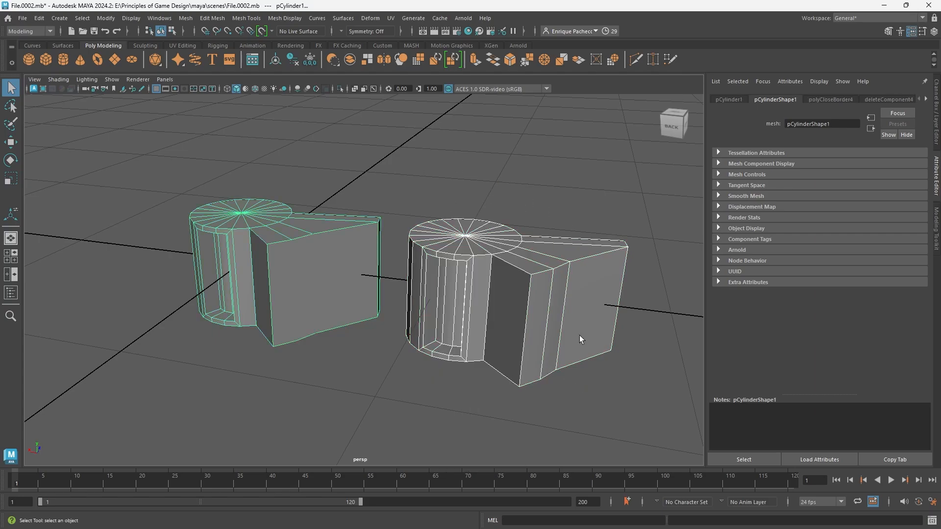
Create a polygon cube in the scene.
scroll(478, 390, "down", 3)
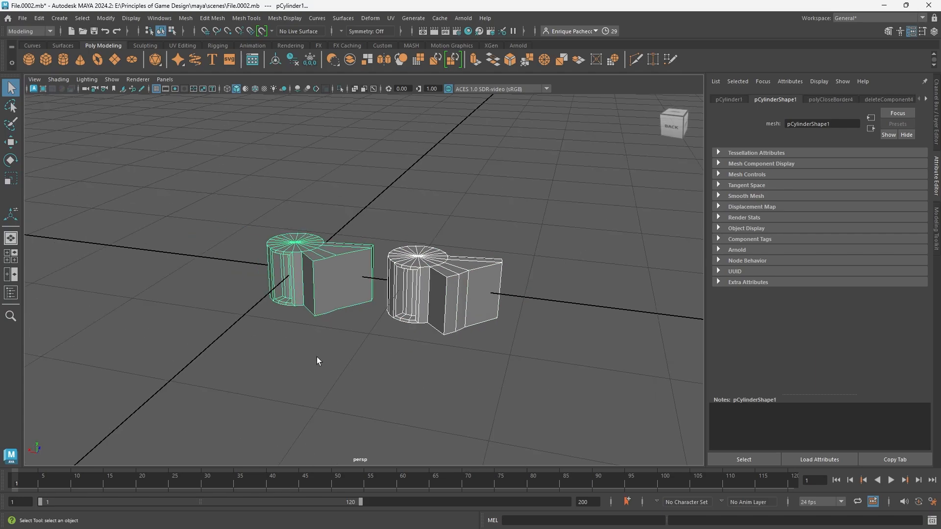
middle_click_drag(317, 357, 370, 364, "alt")
left_click(48, 60)
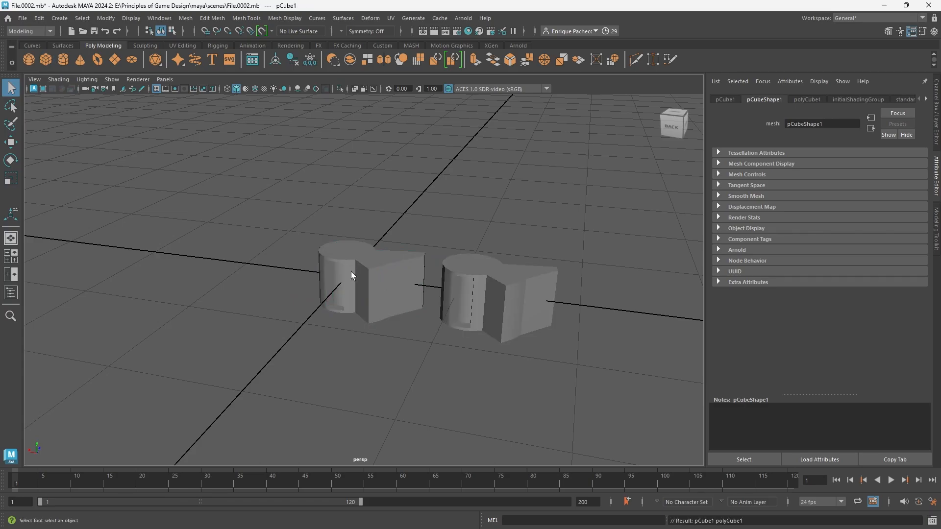
Move the cube about 3.91 cm along X and preview it smoothed before restoring its unsmoothed display.
key("w")
left_click_drag(324, 275, 223, 263)
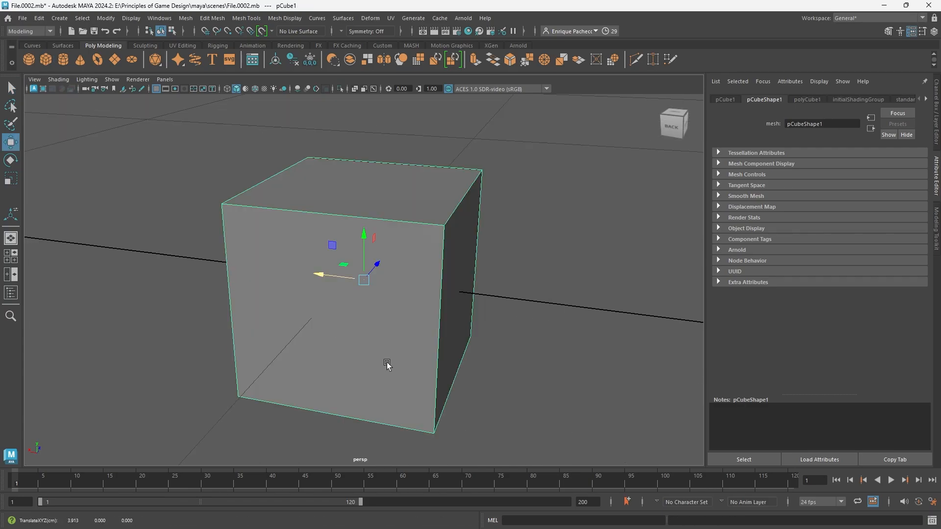
scroll(387, 364, "down", 2)
left_click_drag(436, 374, 427, 394, "alt")
key("3")
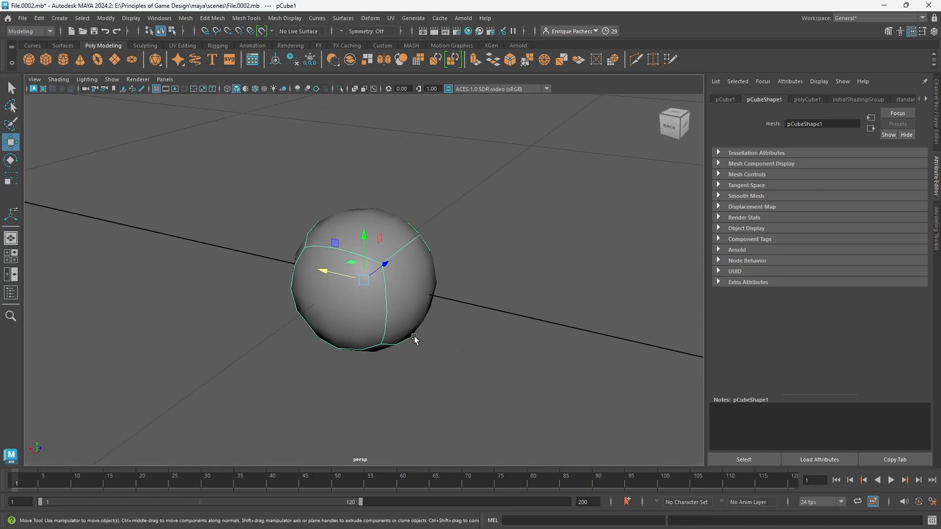
key("1")
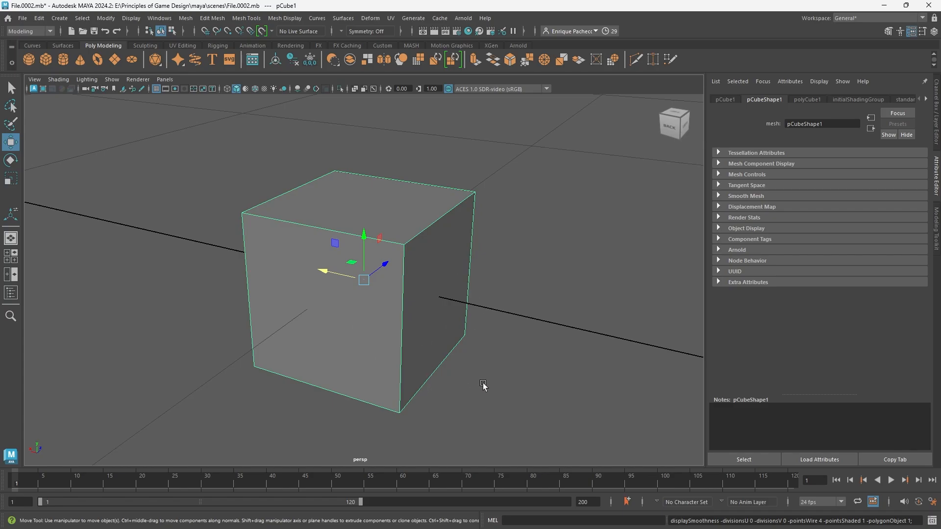
Set the cube's width, height and depth subdivisions to 3 each.
left_click(936, 120)
left_click(833, 211)
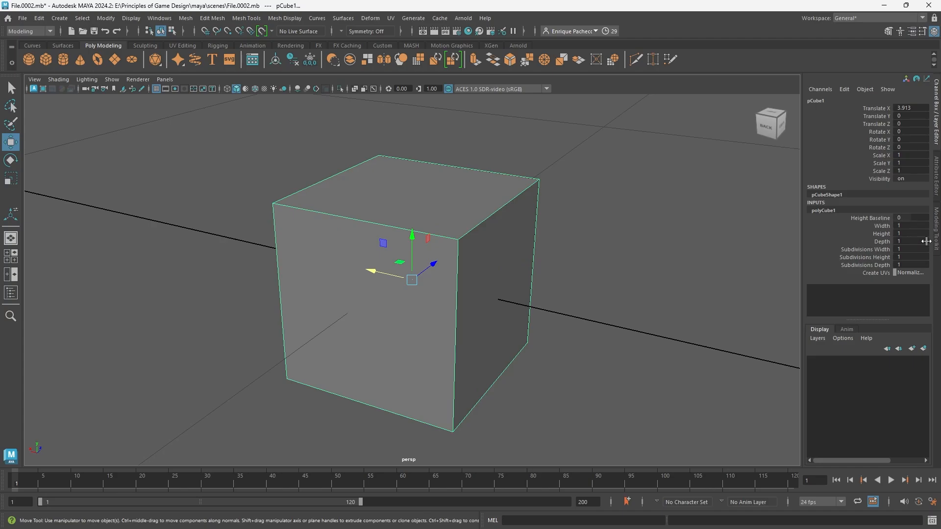
left_click(911, 250)
type("3")
left_click(912, 257)
type("3")
left_click(913, 265)
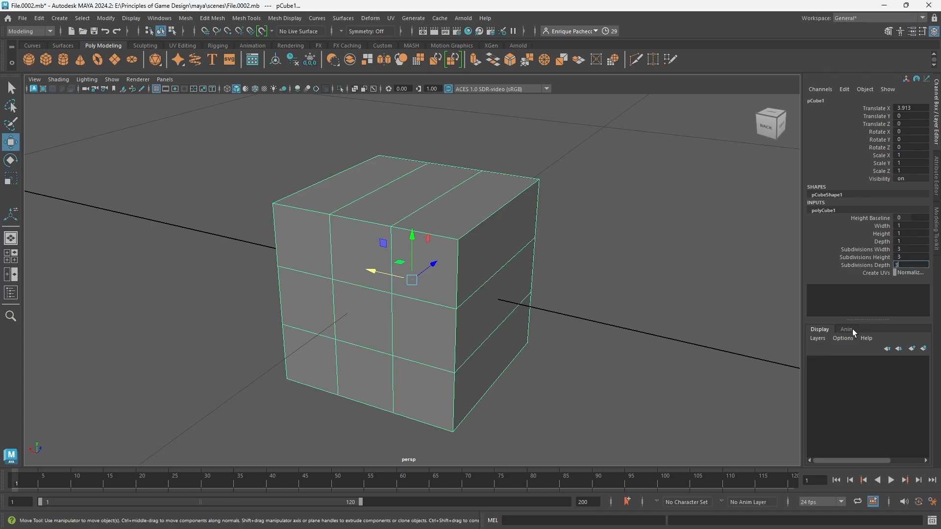
type("3")
key("Return")
left_click(621, 267)
left_click(485, 267)
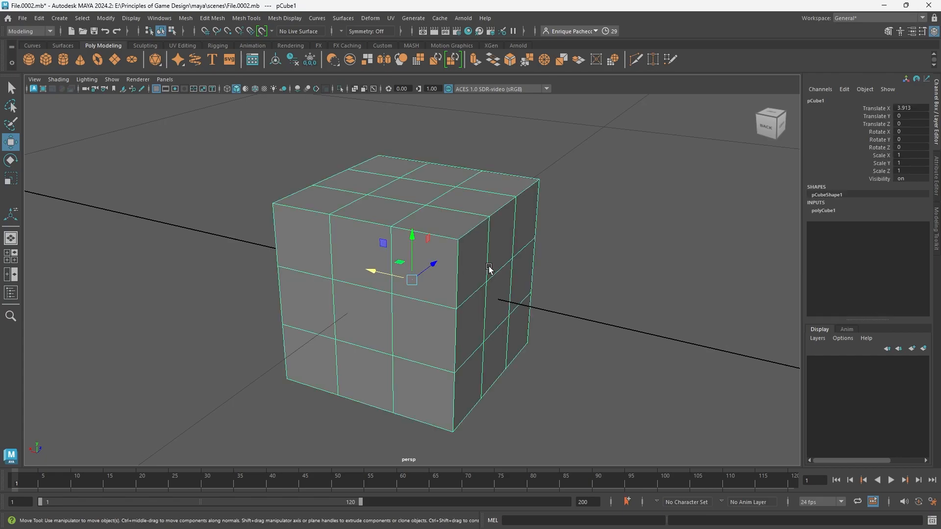
Show the subdivided cube in smooth mesh preview and view its rounded shape from another side.
key("3")
left_click(603, 284)
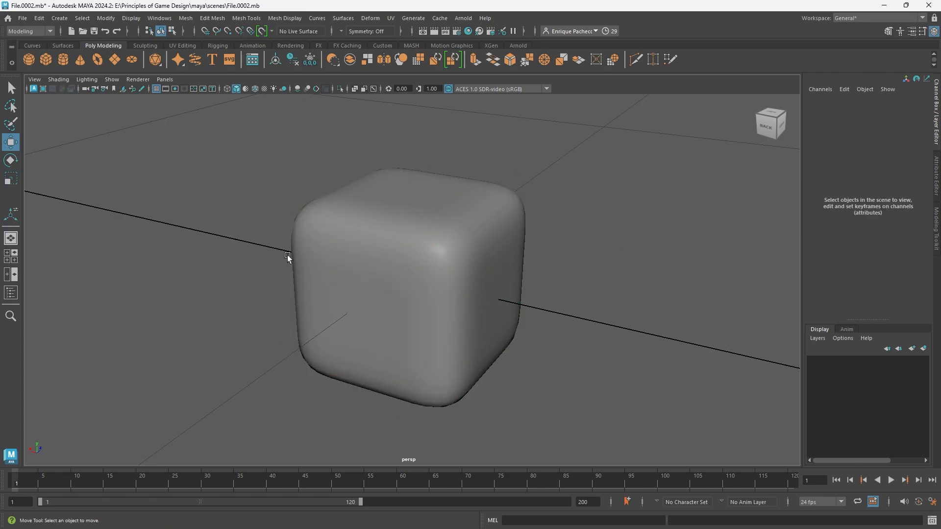
left_click_drag(597, 324, 656, 320, "alt")
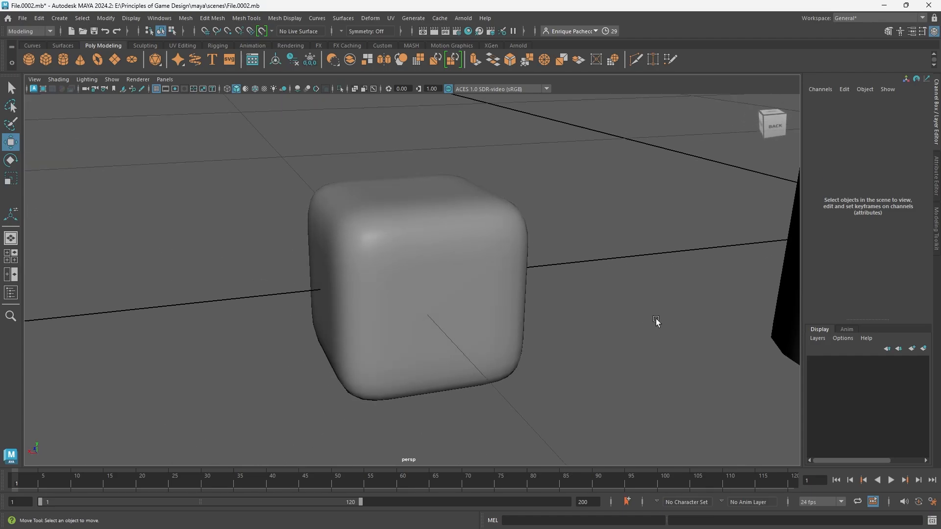
Turn on smooth mesh preview for both cylinder objects.
scroll(562, 318, "down", 5)
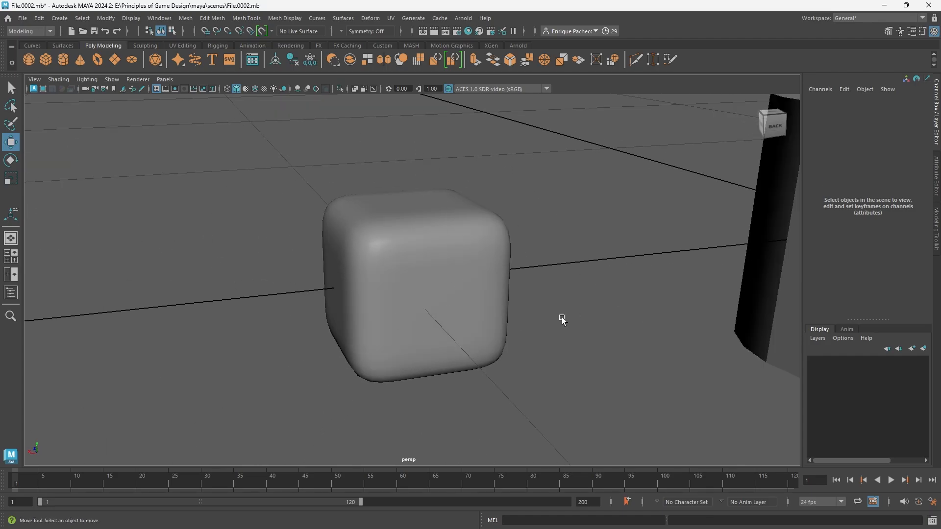
scroll(561, 317, "down", 3)
middle_click_drag(608, 342, 344, 338, "alt")
scroll(344, 338, "down", 2)
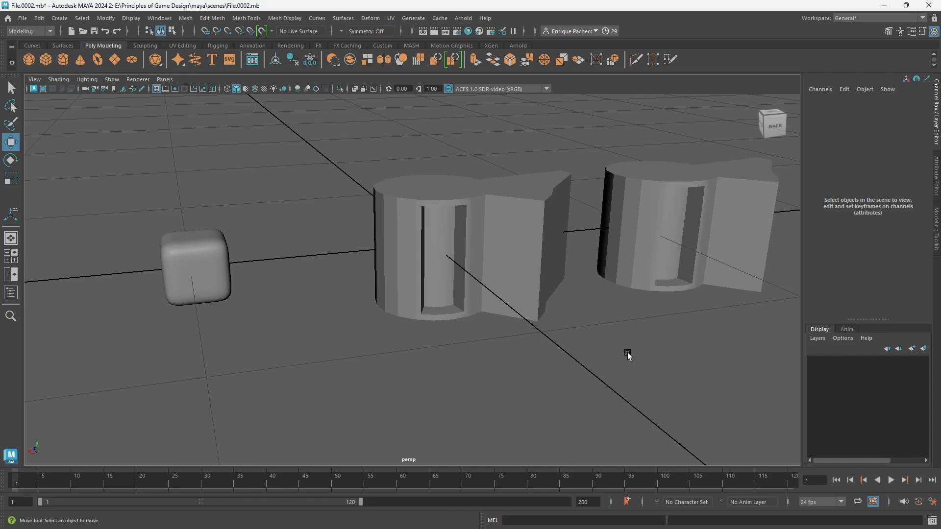
left_click_drag(627, 352, 555, 353, "alt")
middle_click_drag(629, 347, 405, 308, "alt")
scroll(405, 307, "down", 2)
left_click_drag(434, 317, 457, 324, "alt")
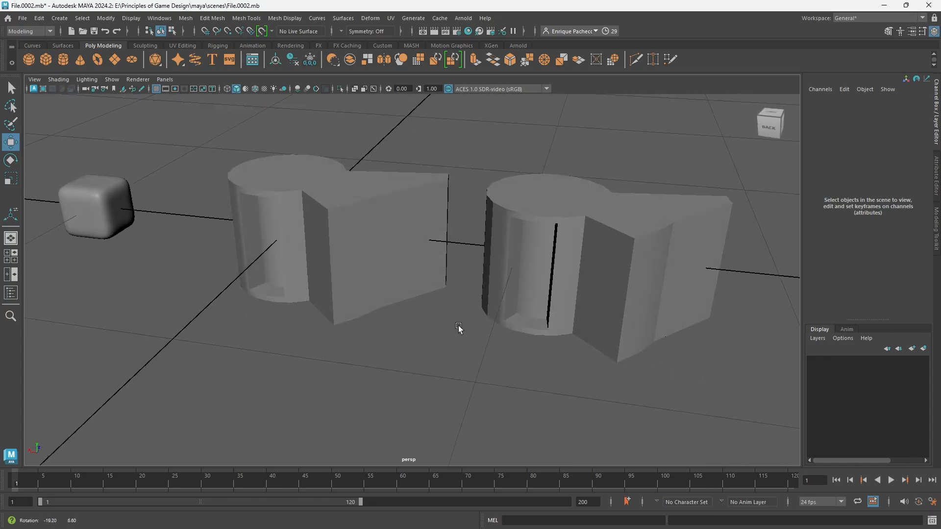
left_click(631, 271)
left_click(378, 248)
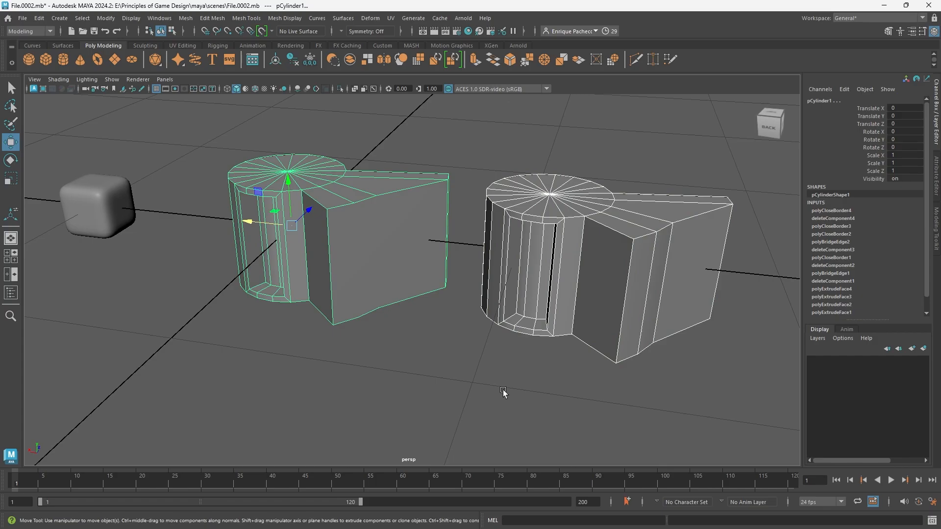
key("3")
left_click(493, 417)
left_click_drag(492, 416, 473, 400, "alt")
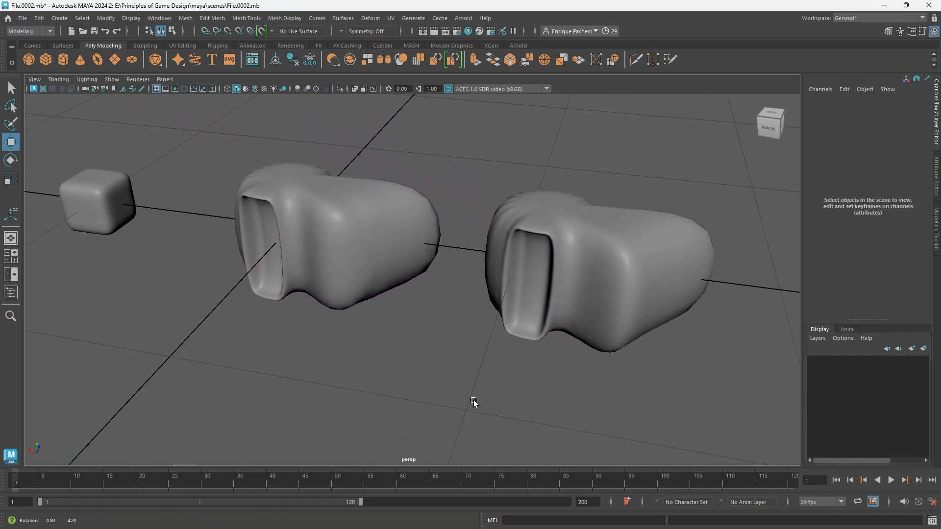
Examine the smoothed shading and wireframes of both cylinders, comparing the single filled face with the three divided faces.
left_click_drag(619, 320, 567, 289, "alt")
left_click(593, 218)
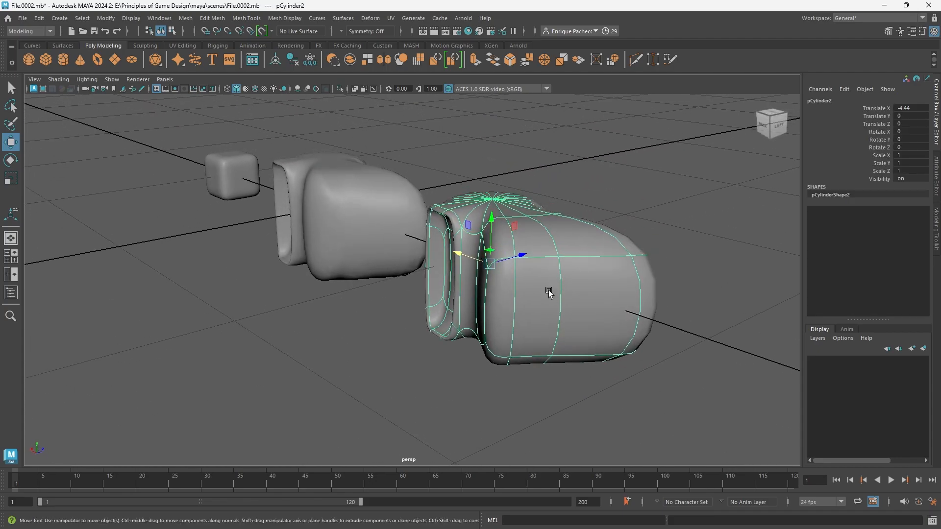
left_click_drag(526, 323, 393, 260, "alt")
key("q")
left_click(374, 232, "shift")
scroll(375, 229, "up", 2)
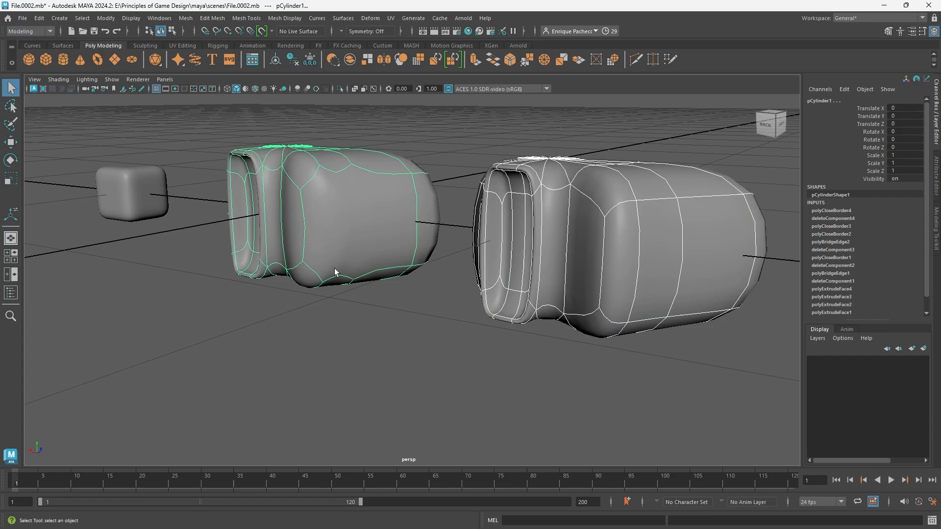
left_click(344, 342)
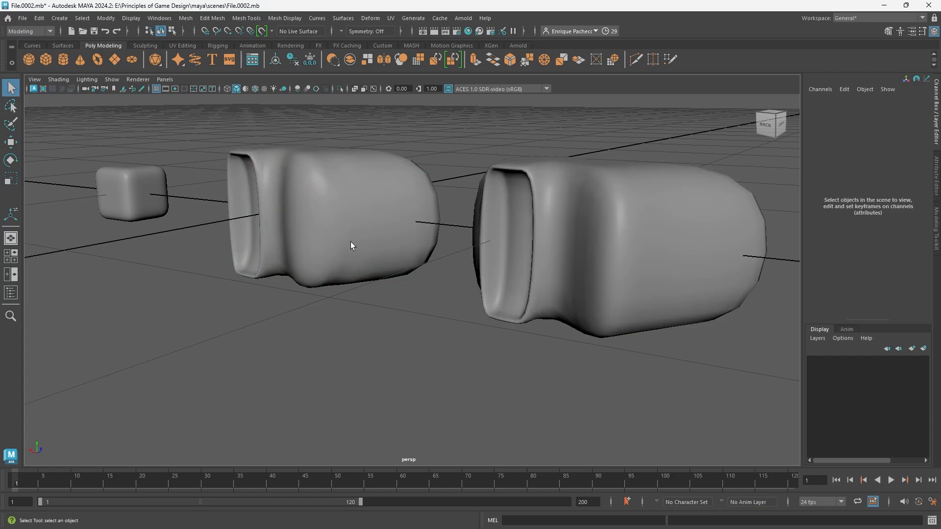
left_click_drag(351, 242, 361, 233, "alt")
scroll(297, 256, "up", 3)
scroll(443, 251, "down", 3)
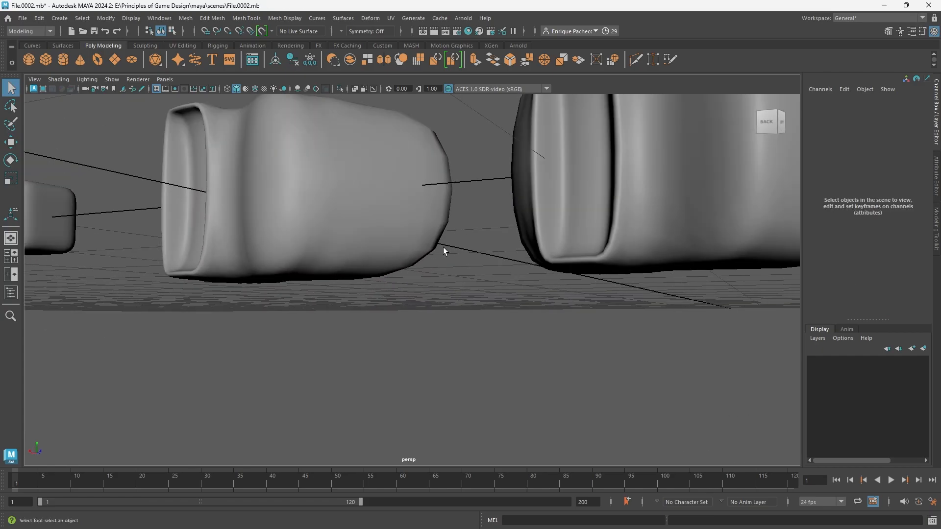
left_click_drag(443, 251, 434, 273, "alt")
left_click(329, 206)
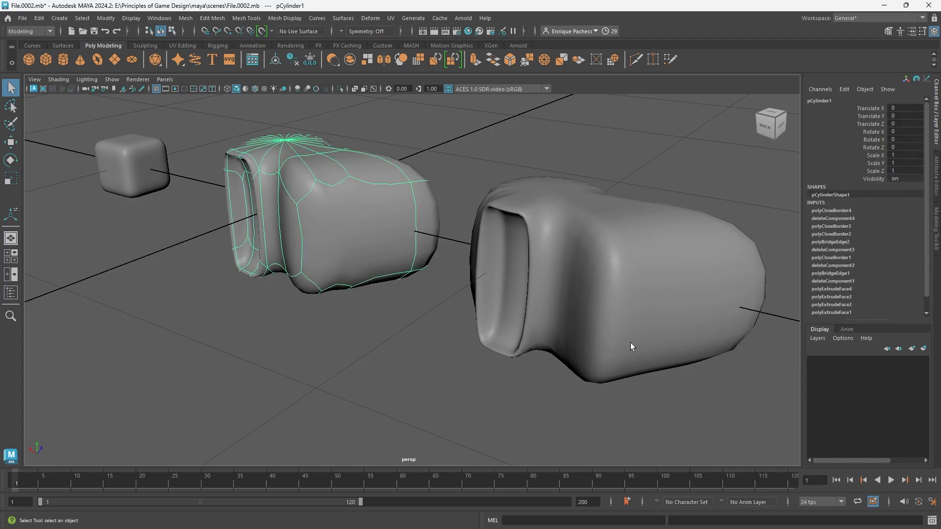
Return both cylinder objects to unsmoothed display.
left_click(666, 305)
left_click(389, 273, "shift")
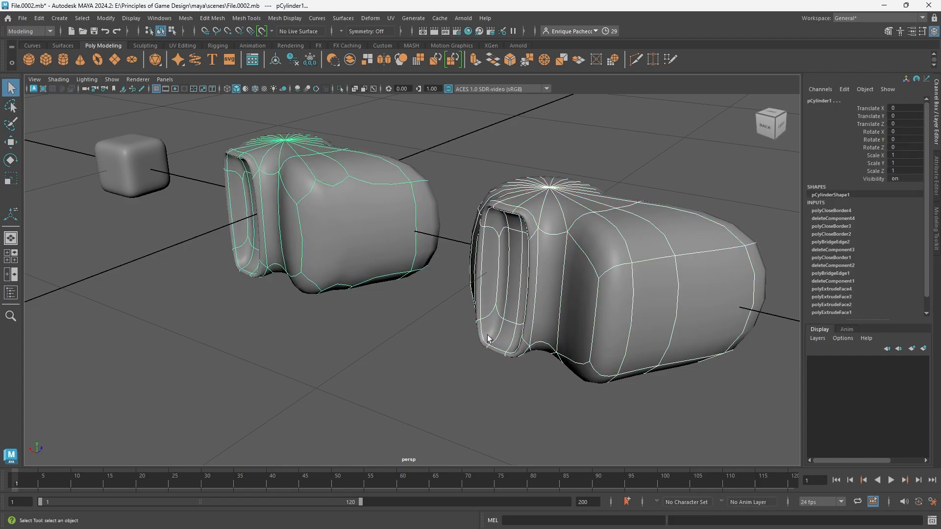
key("1")
Delete the single many-sided front face of the original cylinder's arm block.
scroll(368, 265, "up", 2)
right_click(382, 214)
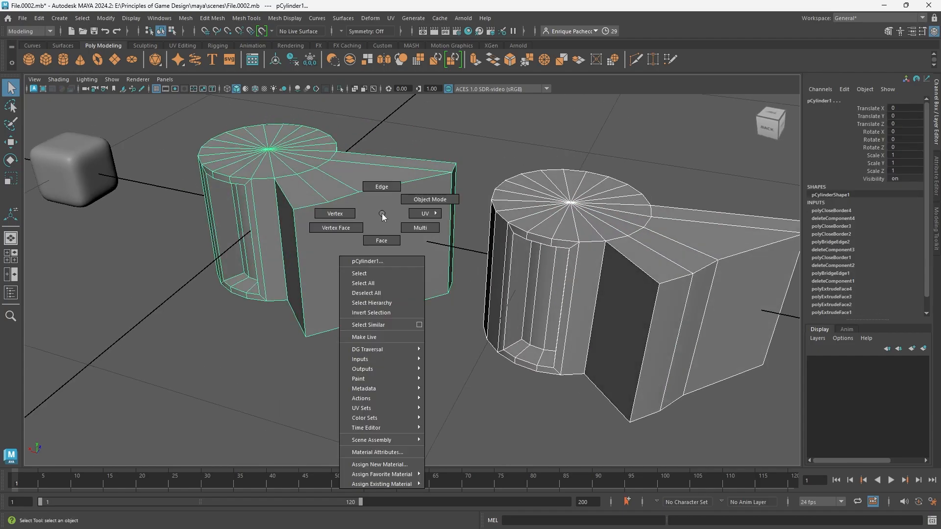
right_click_drag(384, 230, 385, 239)
left_click(395, 251)
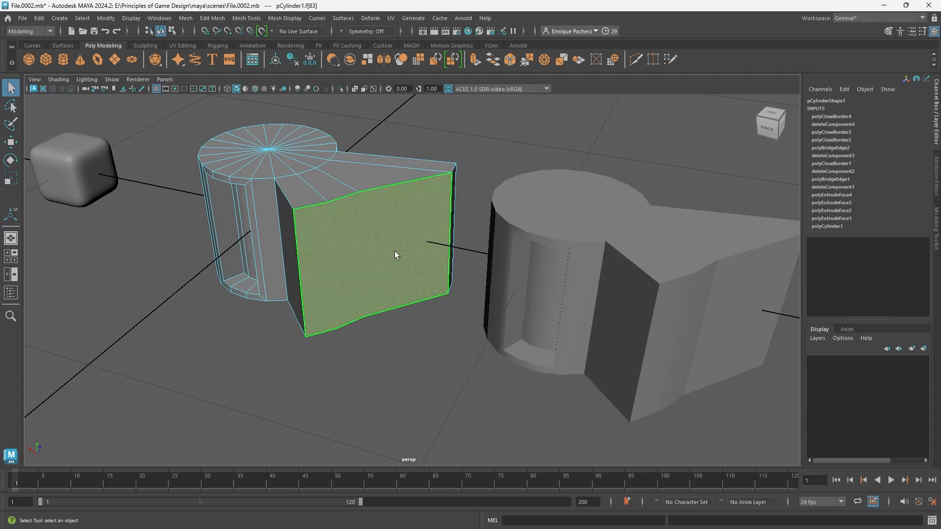
key("Delete")
Bridge the three pairs of opposite upper and lower edges to close the arm opening with separate faces.
right_click_drag(383, 169, 384, 156)
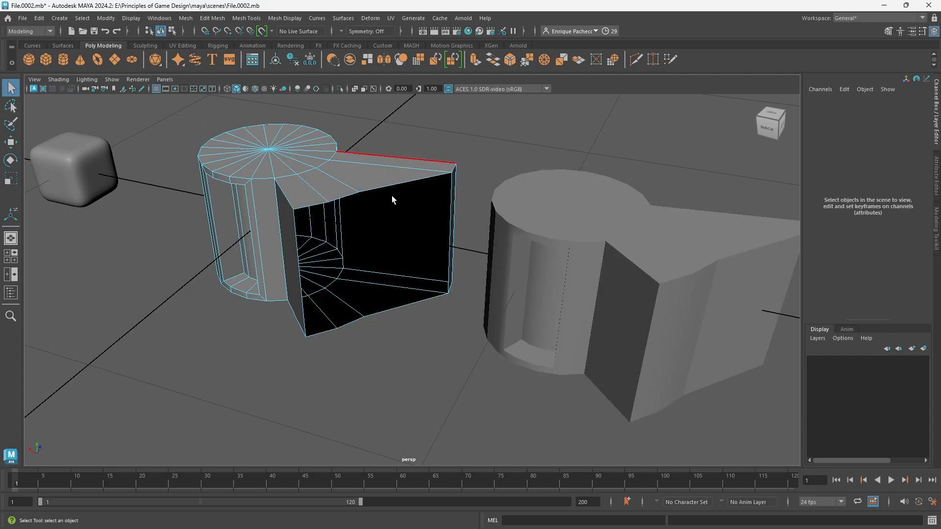
left_click(395, 300, "shift")
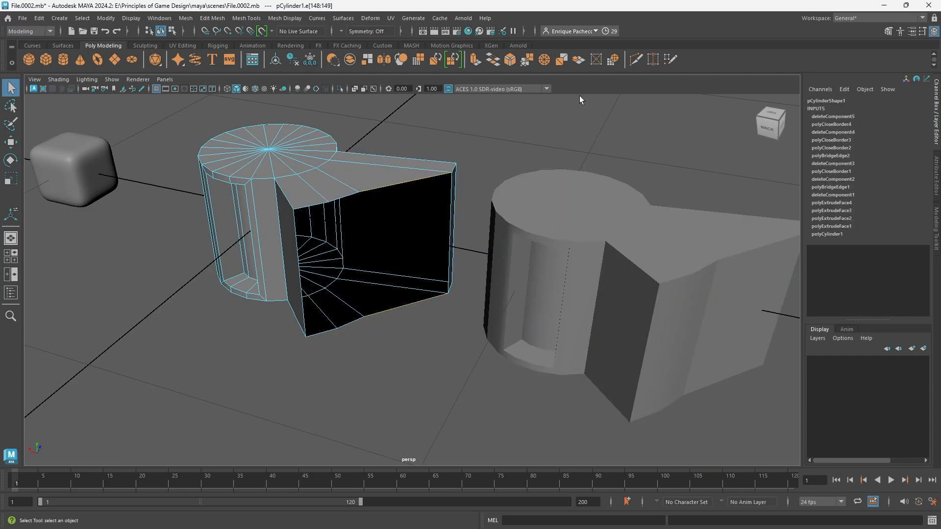
left_click(492, 59)
left_click(346, 194)
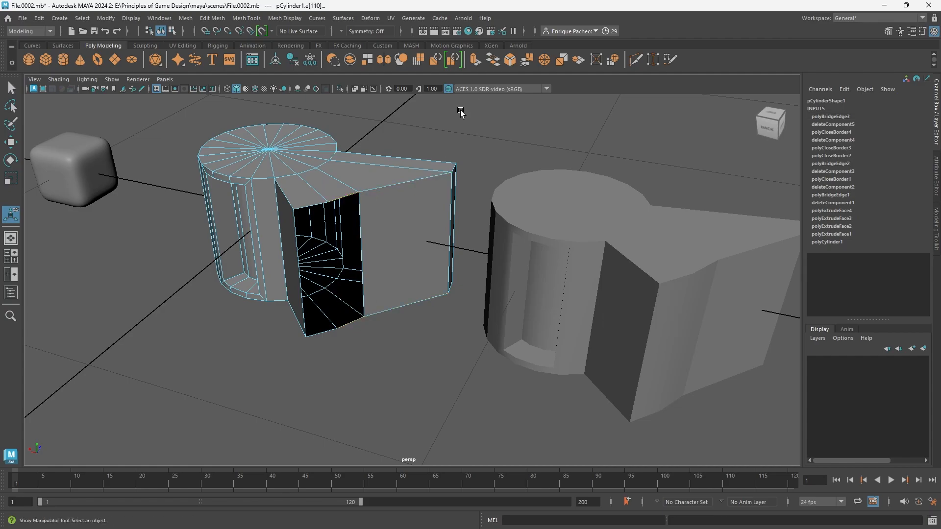
left_click(492, 59)
left_click(310, 206)
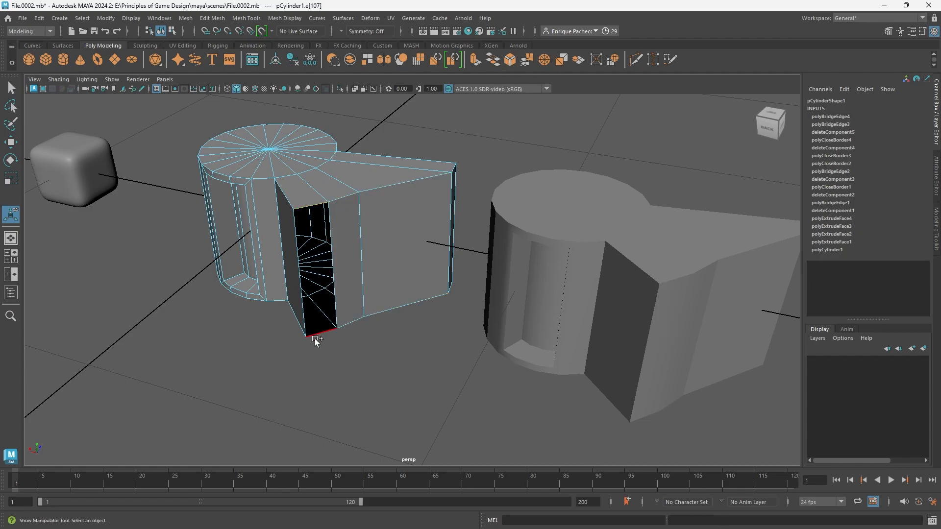
left_click(492, 60)
Undo the edge bridges and the face deletion on the arm block's front.
key("ctrl+z")
key("ctrl+z")
key("ctrl+z")
key("ctrl+z")
key("ctrl+z")
key("ctrl+z")
key("ctrl+z")
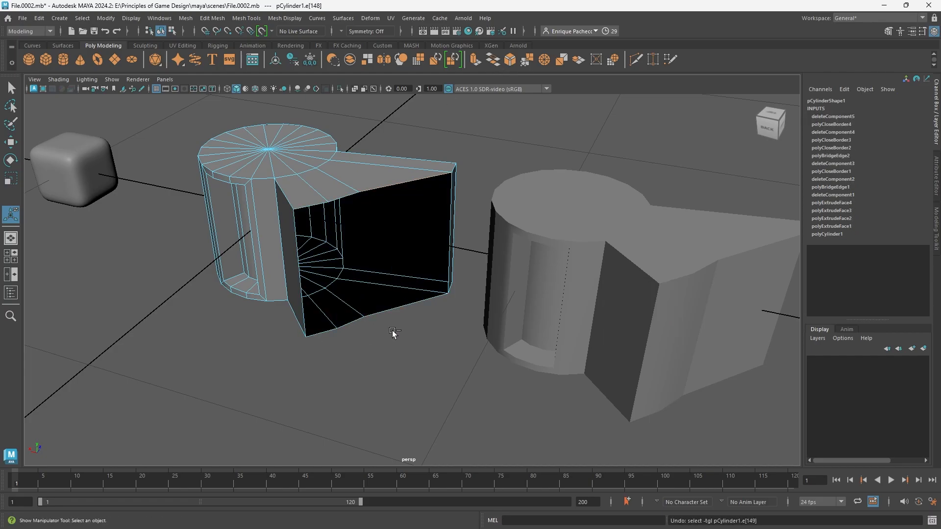
left_click(404, 368)
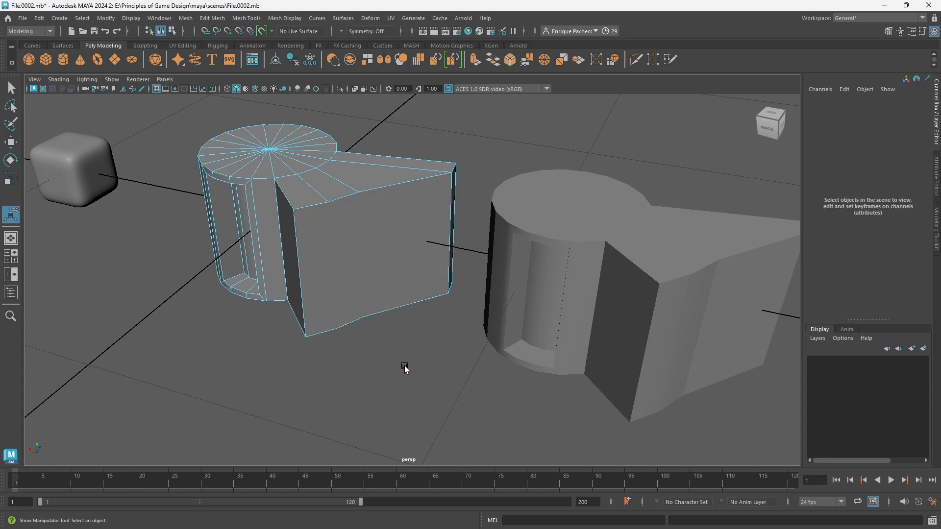
Activate the Multi-Cut tool and try out cut points along the upper edge of the arm's single front face.
left_click(636, 59)
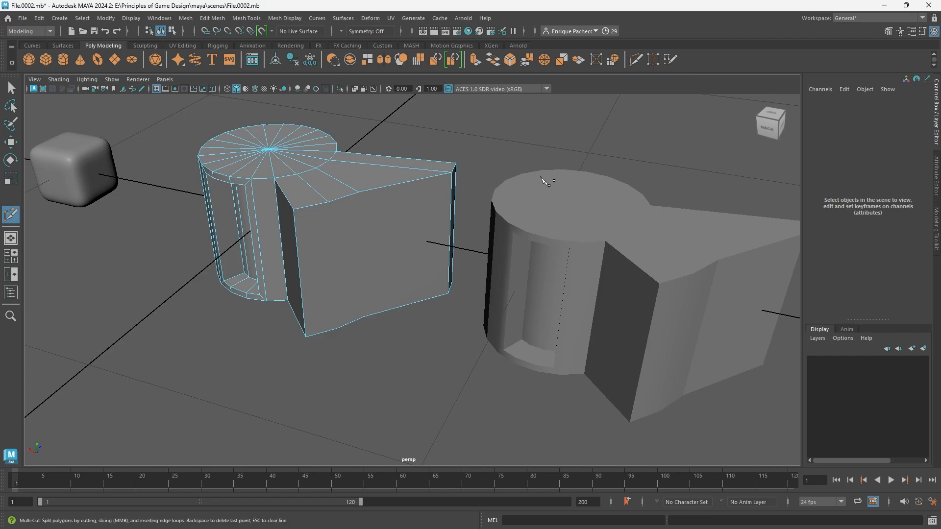
left_click(358, 192)
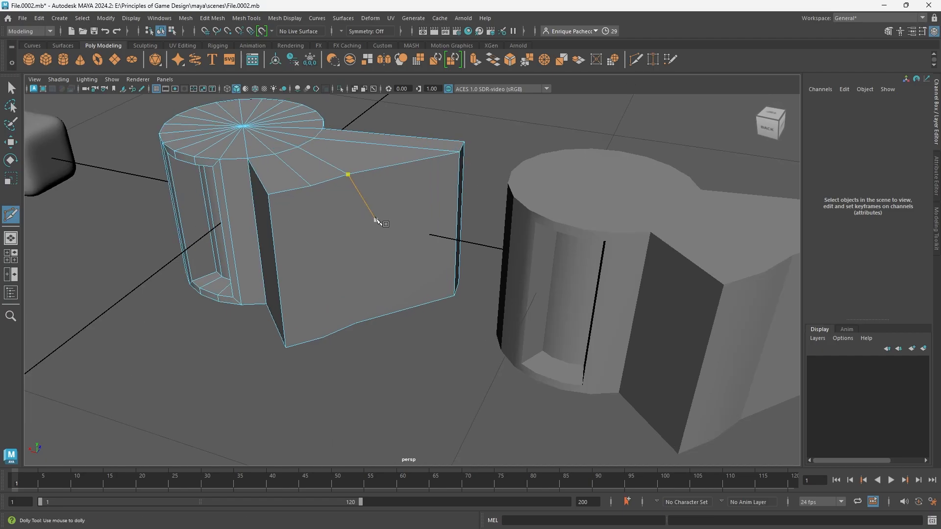
scroll(376, 219, "up", 2)
scroll(386, 229, "up", 3)
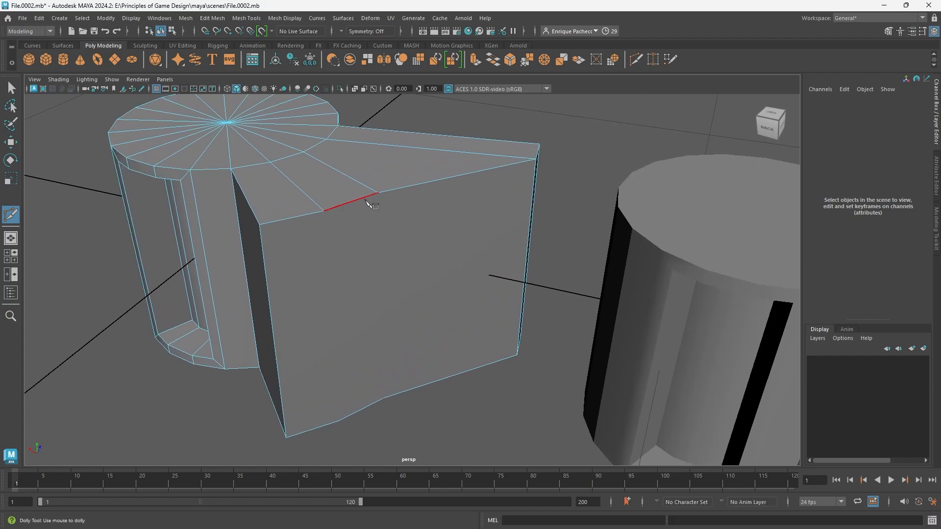
left_click_drag(404, 191, 460, 175)
left_click_drag(469, 212, 468, 255)
key("ctrl+z")
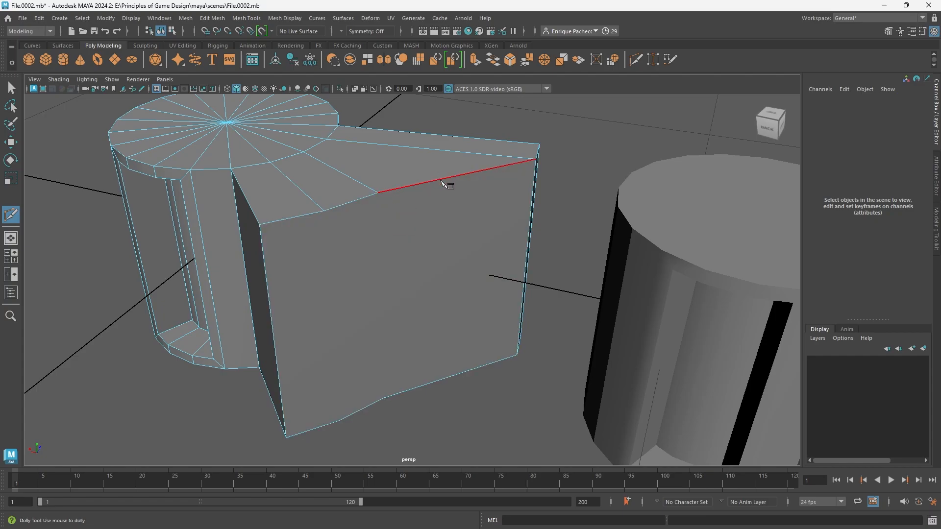
Try a diagonal Multi-Cut across the arm's front face from an upper middle vertex to the lower outer corner.
left_click_drag(443, 184, 372, 212)
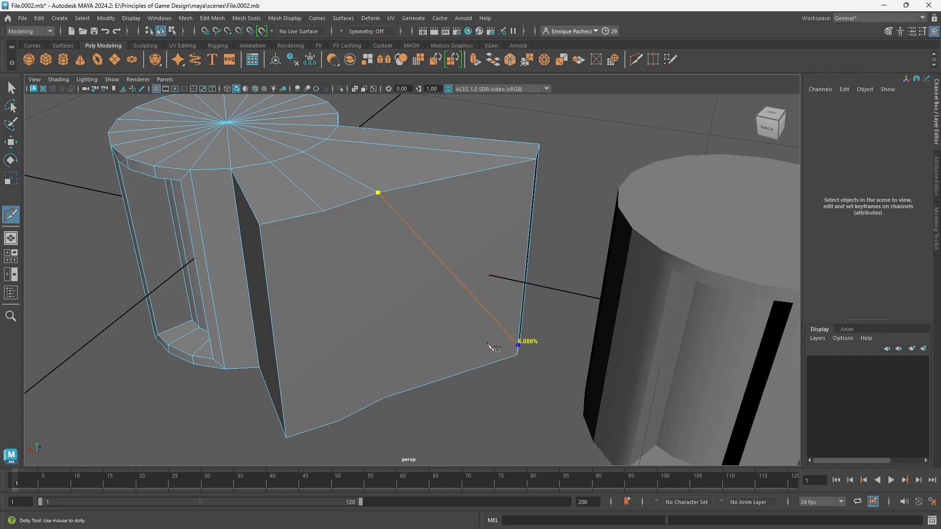
left_click(512, 354)
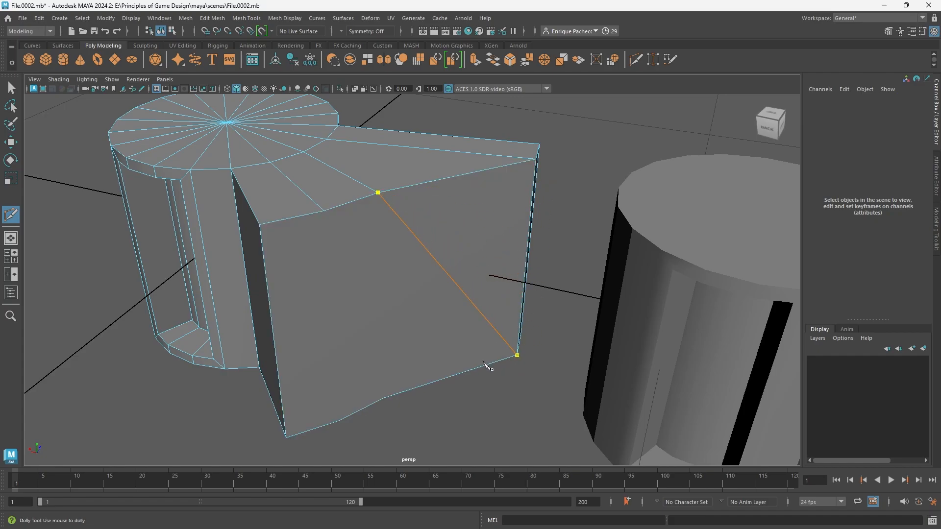
right_click(421, 287)
key("ctrl+z")
left_click(517, 355)
key("Escape")
left_click(377, 193)
key("Escape")
Cut the arm's front face vertically from the upper middle vertex nearest the outer end to the matching lower vertex.
left_click(378, 193)
left_click(384, 399)
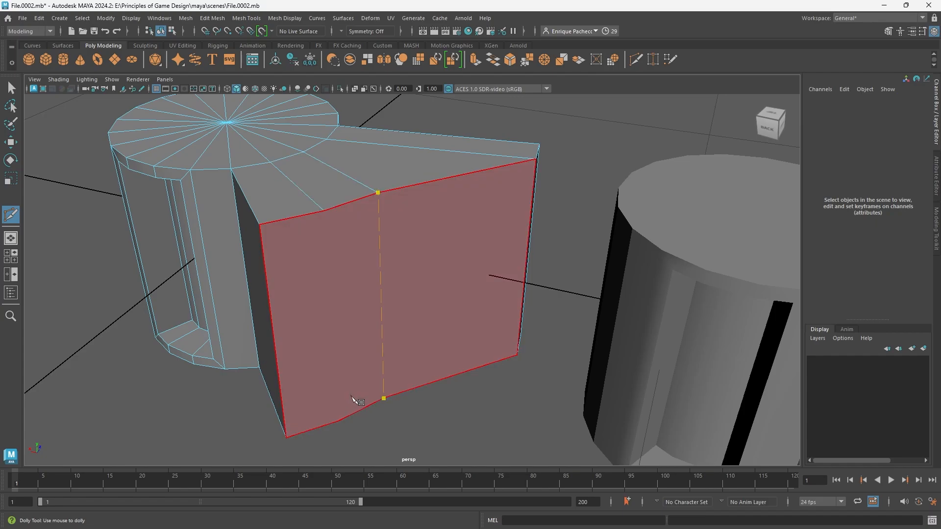
key("Return")
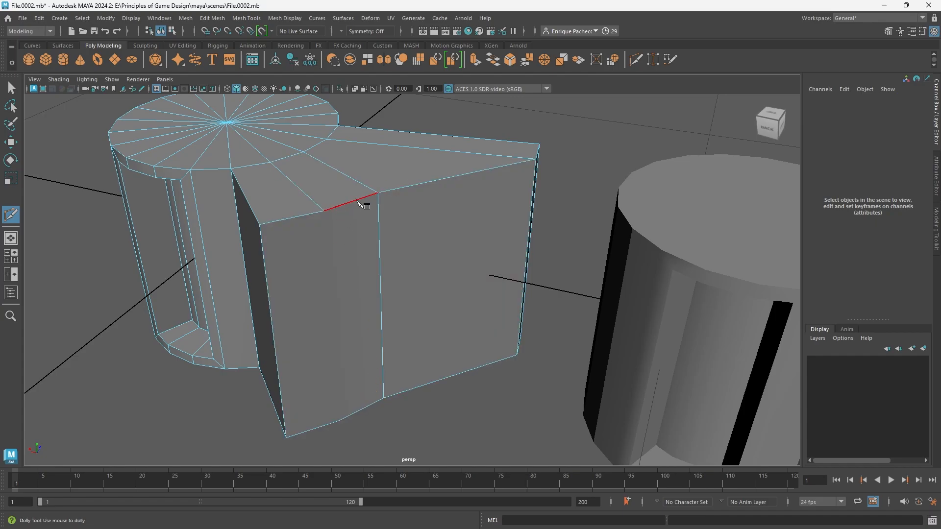
Cut the arm's front face vertically between the remaining upper middle vertex and its matching lower vertex, and leave Multi-Cut.
left_click(324, 210)
left_click(339, 420)
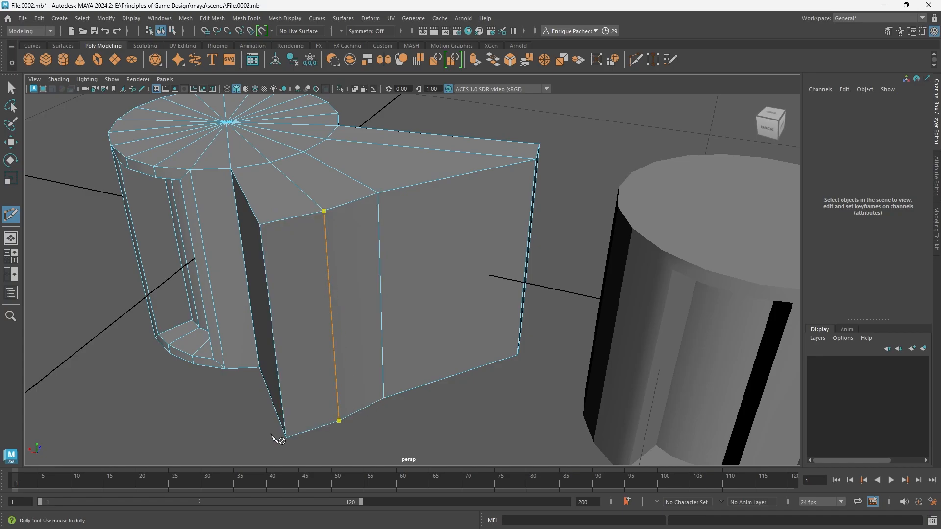
key("Return")
left_click(383, 398)
scroll(421, 363, "down", 3)
left_click_drag(557, 375, 581, 354, "alt")
key("q")
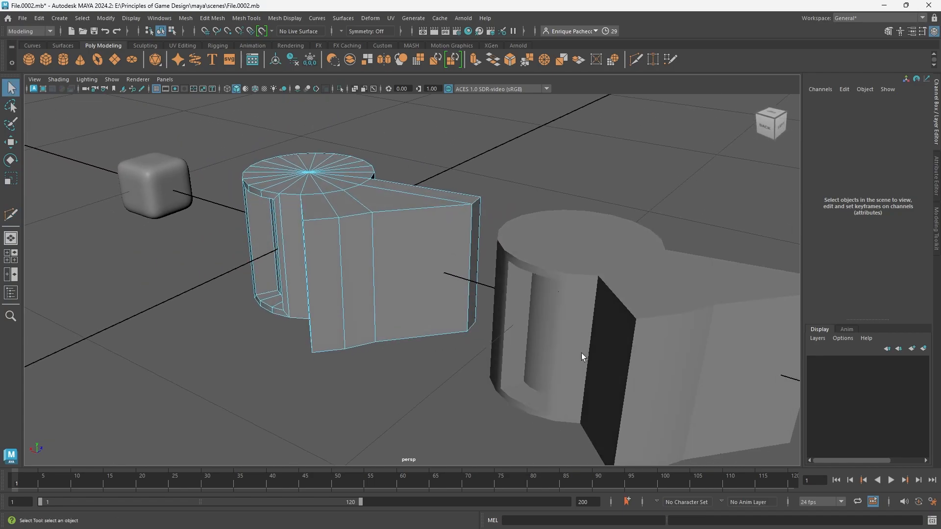
Try a Multi-Cut diagonally across the centre face of the subdivided cube's front, and undo it.
left_click(633, 372)
scroll(526, 363, "down", 2)
left_click_drag(522, 363, 528, 361, "alt")
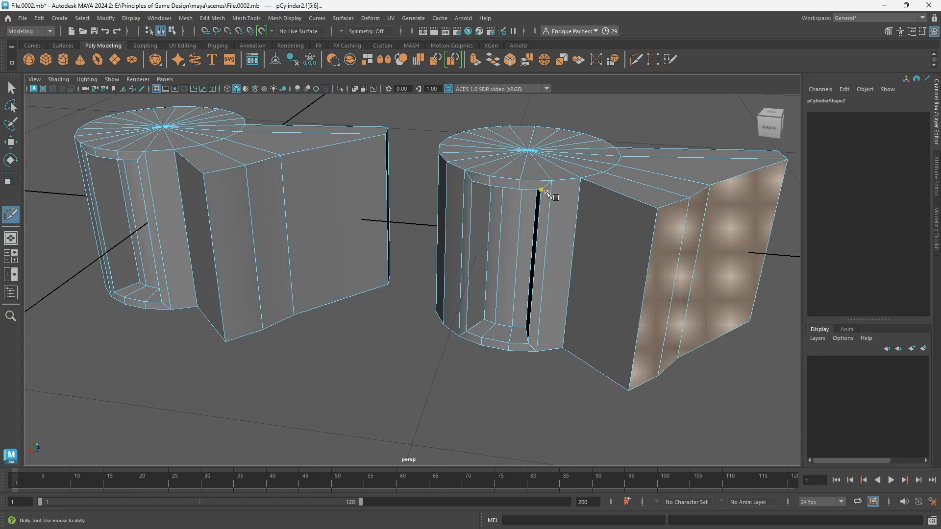
middle_click_drag(547, 192, 534, 209, "alt")
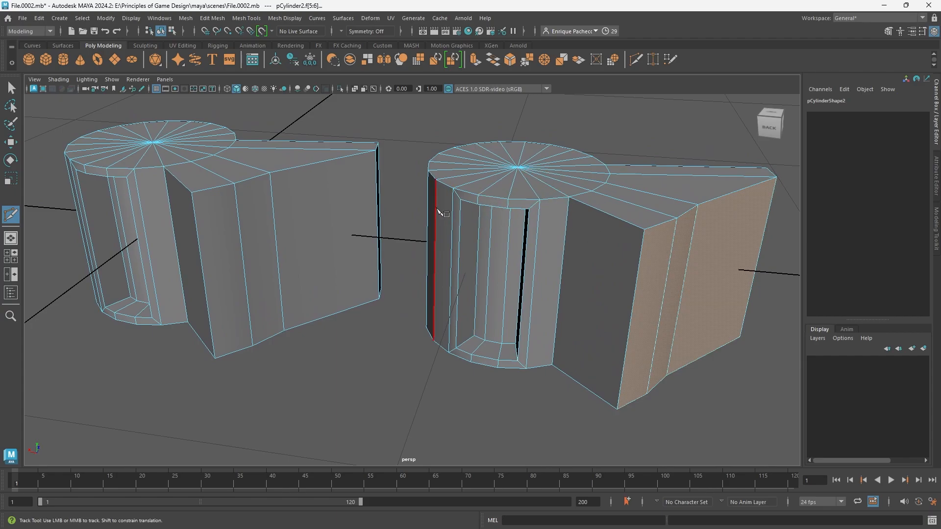
right_click_drag(325, 210, 395, 225, "alt")
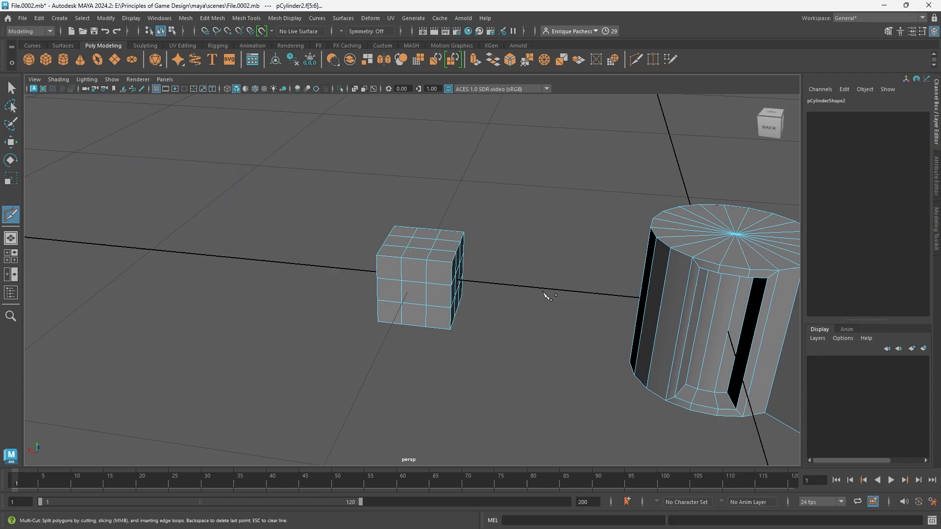
scroll(545, 286, "up", 5)
left_click_drag(561, 279, 555, 277, "alt")
scroll(552, 278, "up", 2)
left_click(329, 274)
key("ctrl+z")
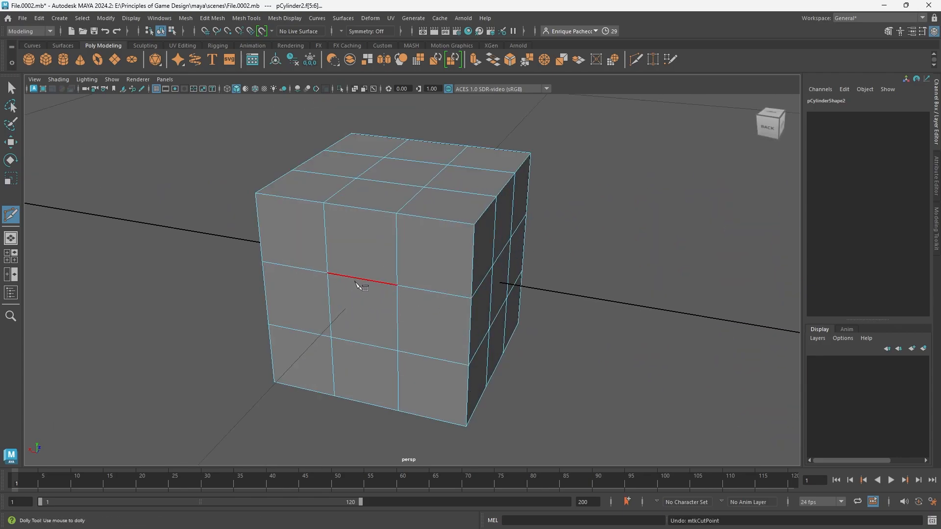
left_click(327, 273)
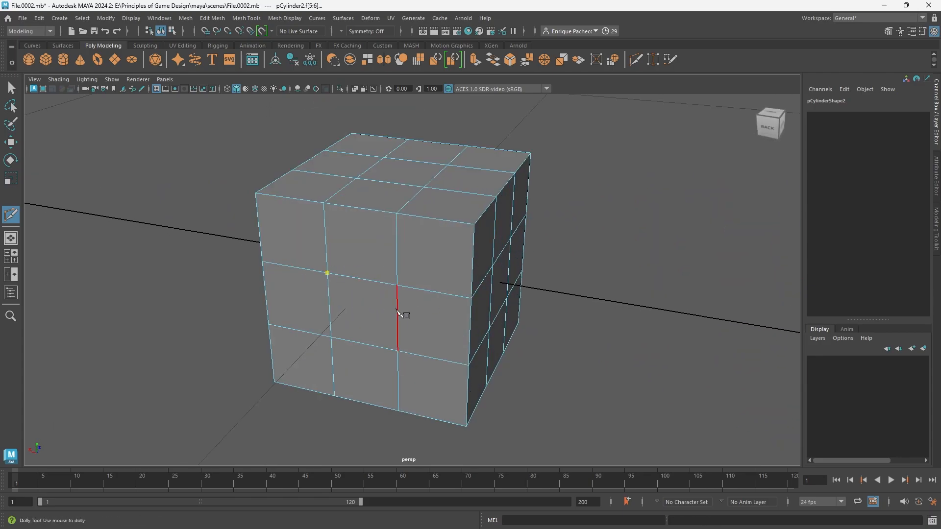
left_click(398, 351)
key("Return")
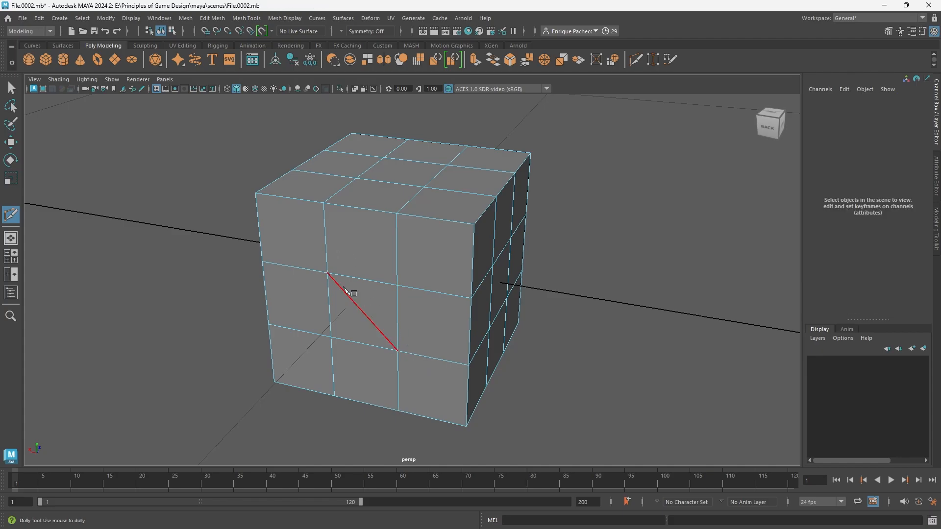
left_click(397, 351)
key("ctrl+z")
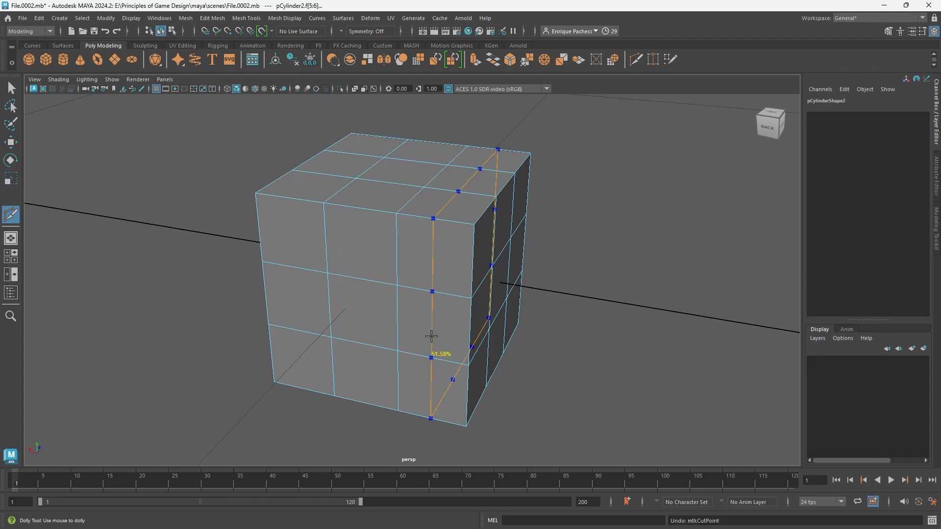
Try a freehand Multi-Cut through edge points around the centre of the cube's front, and undo it.
left_click(397, 245)
left_click(422, 290)
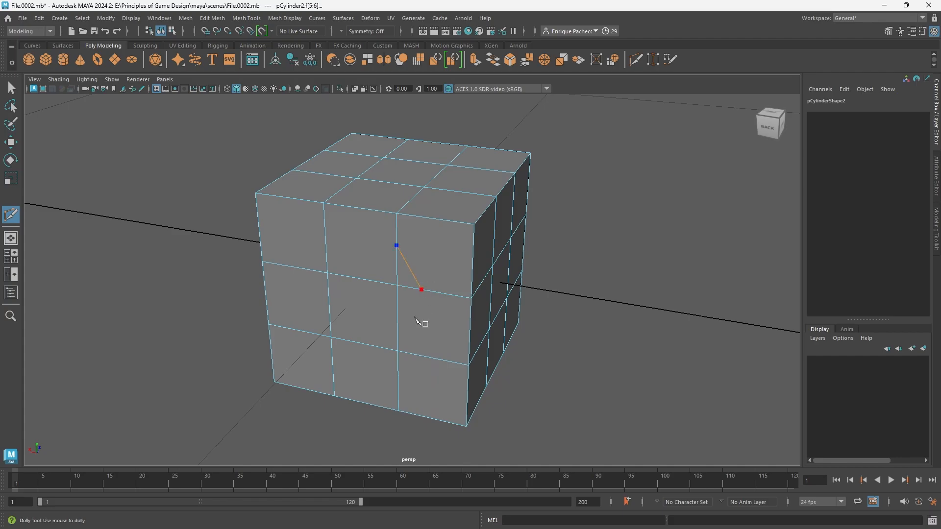
left_click(415, 354)
left_click(371, 346)
left_click(364, 279)
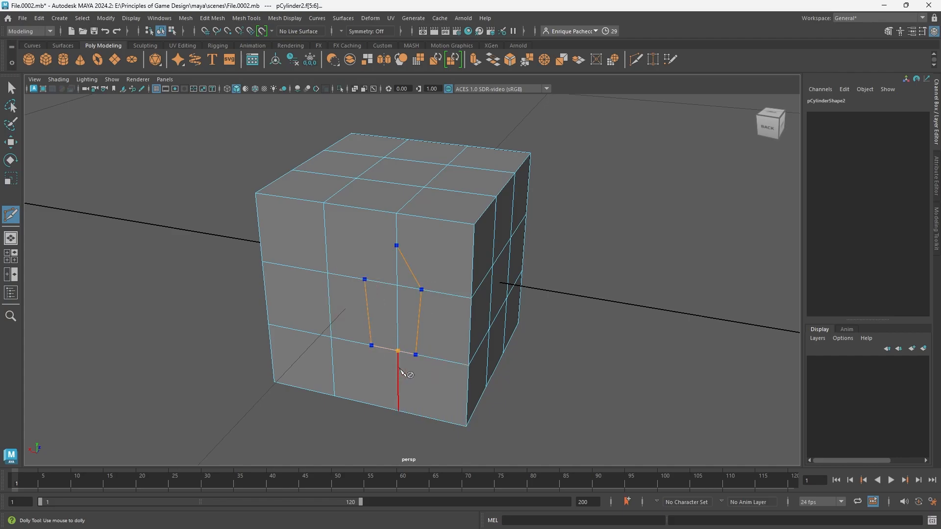
key("Return")
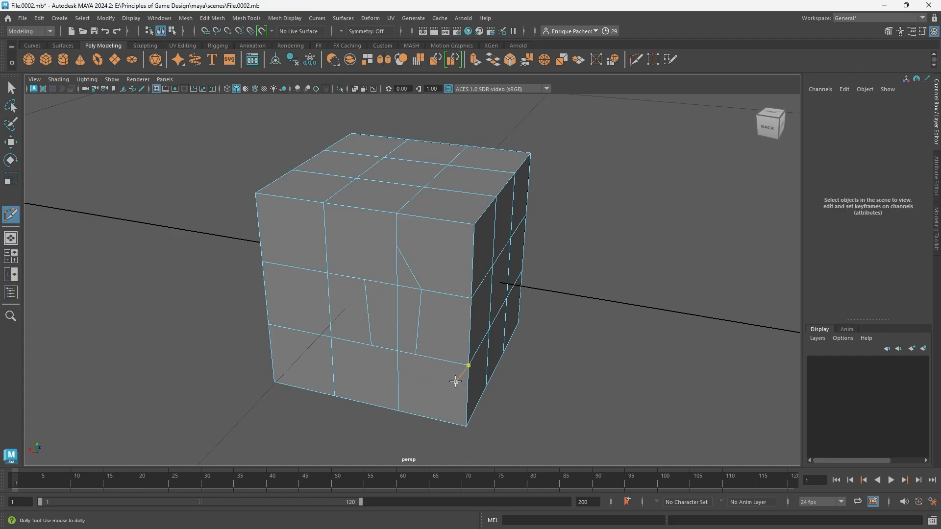
key("ctrl+z")
Insert three vertical and two horizontal edge loops around the cube with Multi-Cut.
left_click(396, 247)
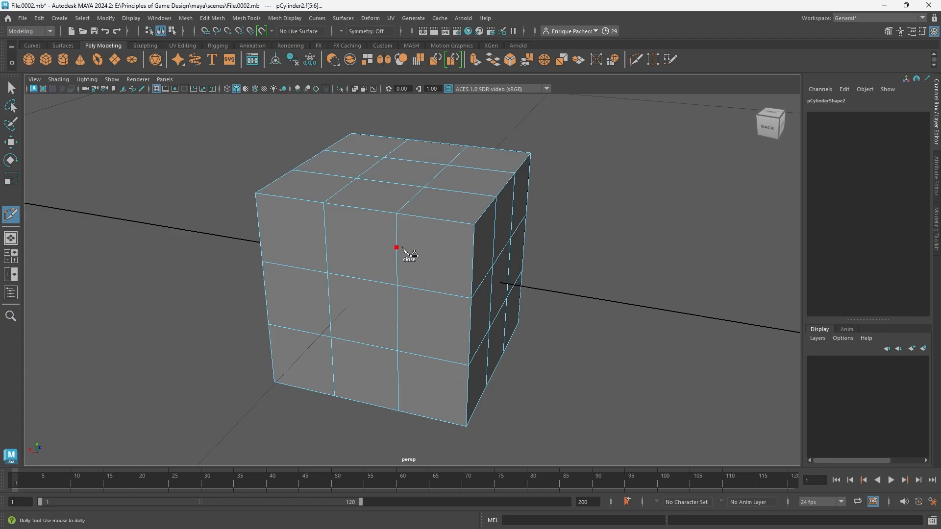
left_click(427, 291)
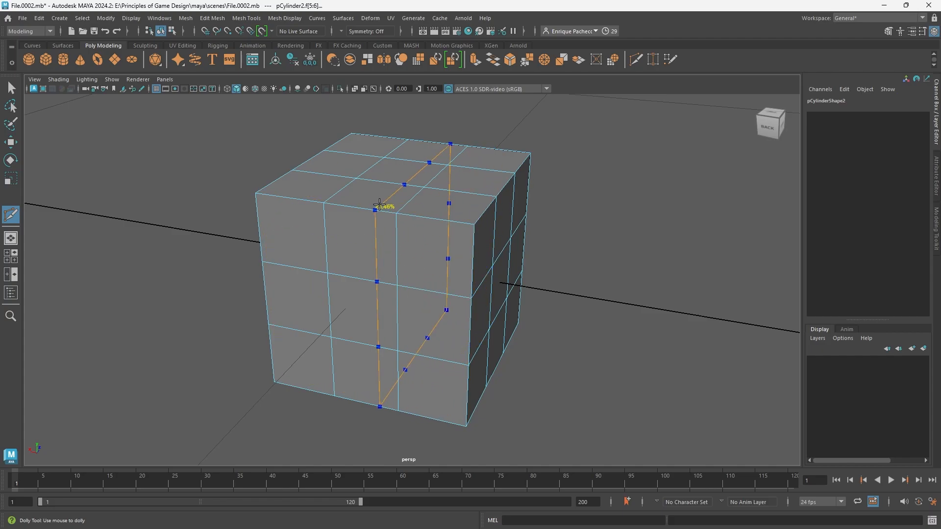
left_click(439, 219, "ctrl")
left_click(422, 217, "ctrl")
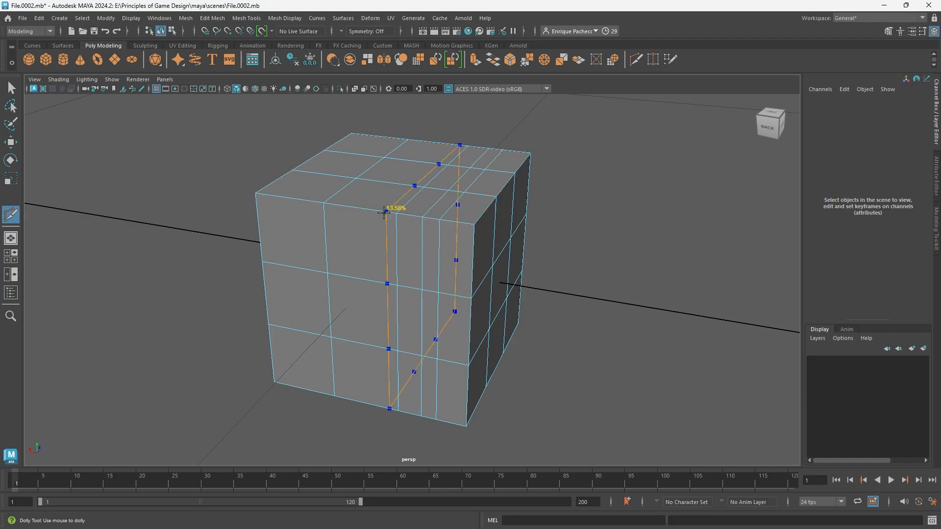
left_click(387, 244, "ctrl")
left_click(387, 257, "ctrl")
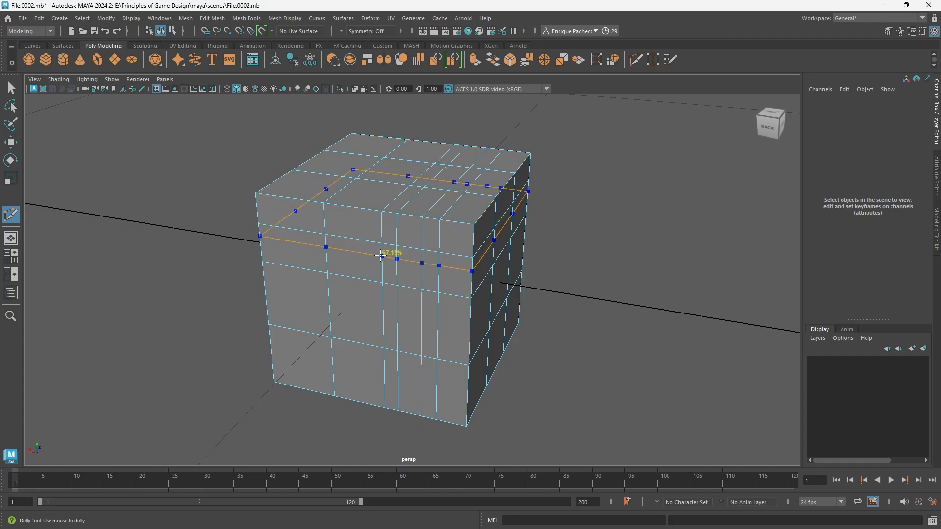
left_click(393, 273, "ctrl")
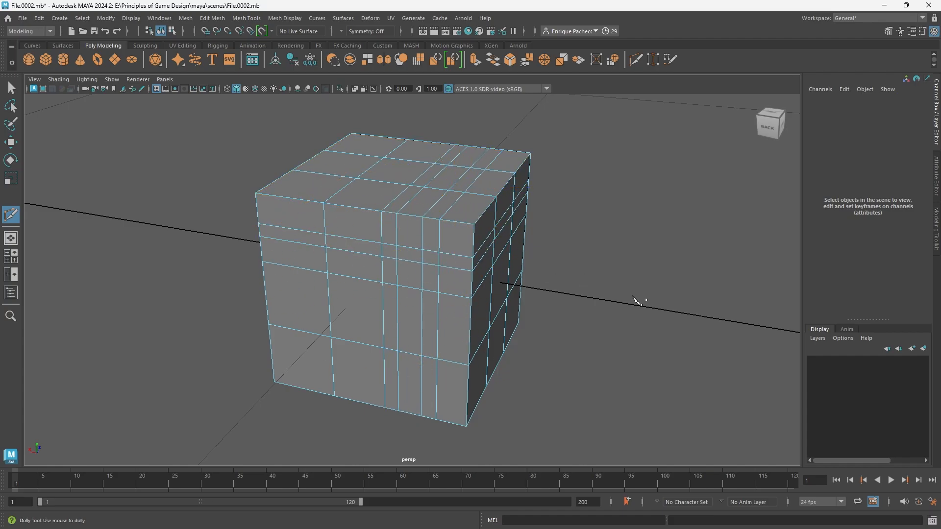
Undo all the trial edge loops on the cube.
key("ctrl+z")
key("ctrl+z")
key("ctrl+z")
key("ctrl+z")
key("ctrl+z")
key("ctrl+z")
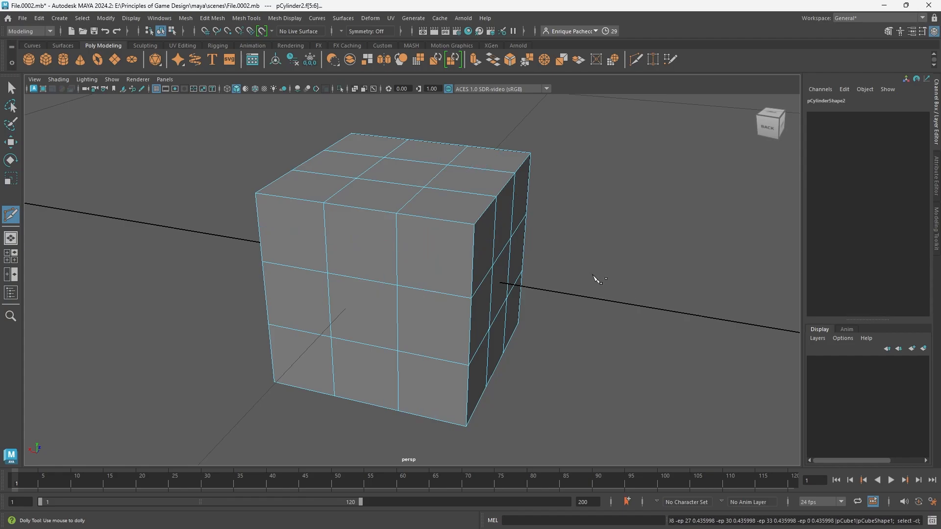
Try a vertical Multi-Cut snapped to the edge midpoints of the outer column on the cube's front, and undo it.
left_click(436, 226)
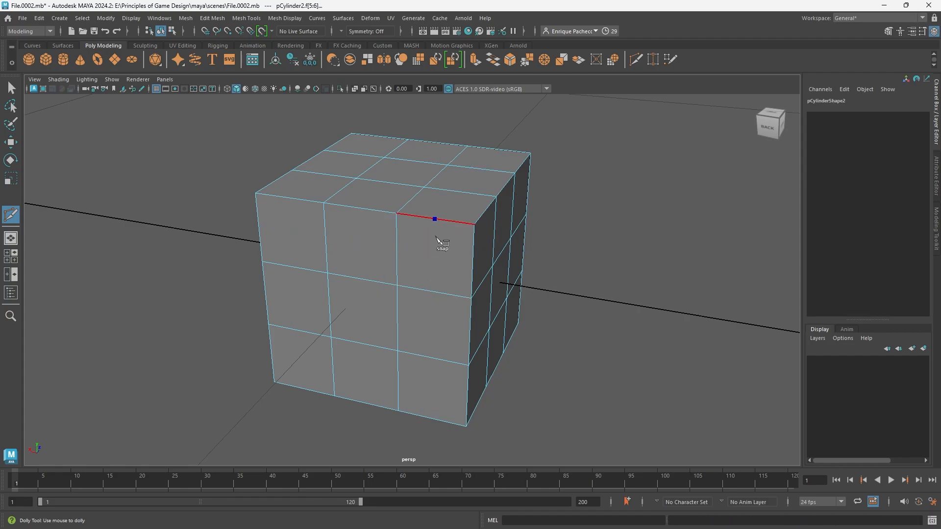
left_click(436, 279)
left_click(433, 357)
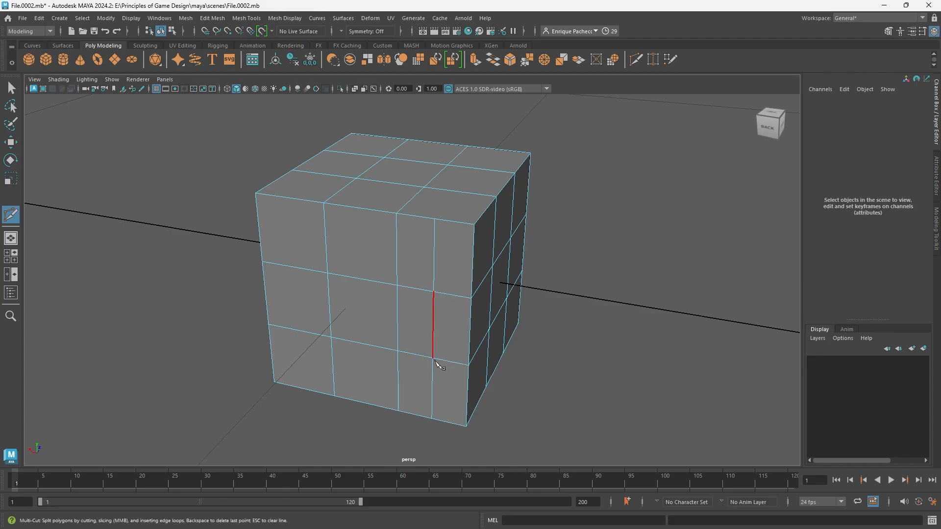
key("ctrl+z")
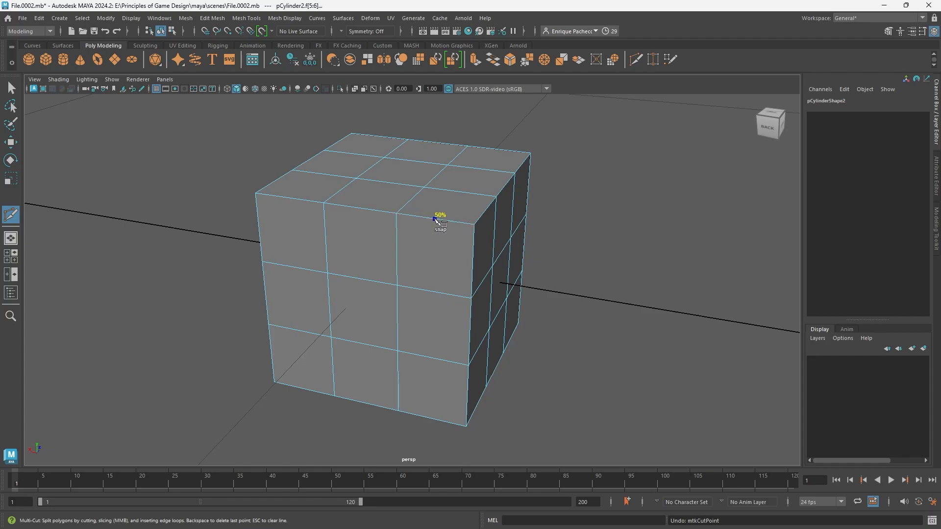
Try a vertical Multi-Cut with snapped points close to the cube's front corner edge, and undo it.
left_click_drag(436, 219, 463, 226, "shift")
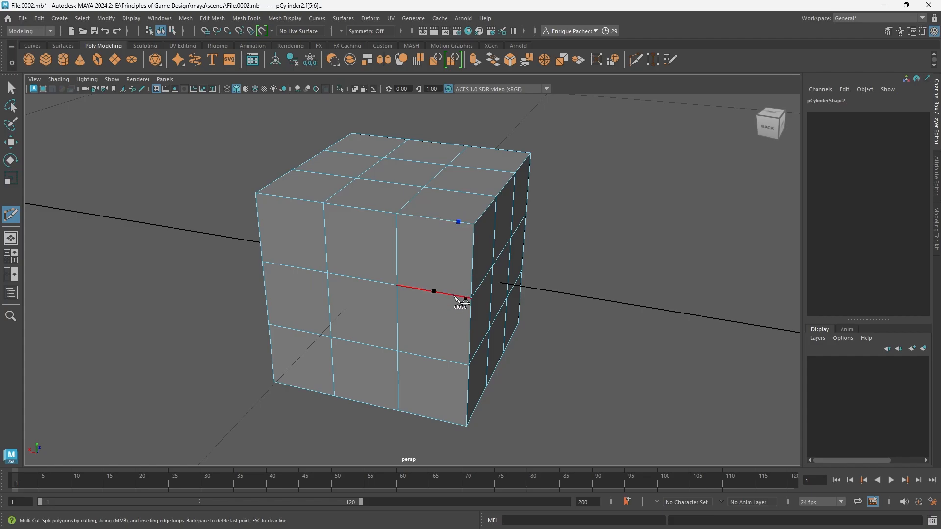
left_click_drag(455, 296, 457, 297, "shift")
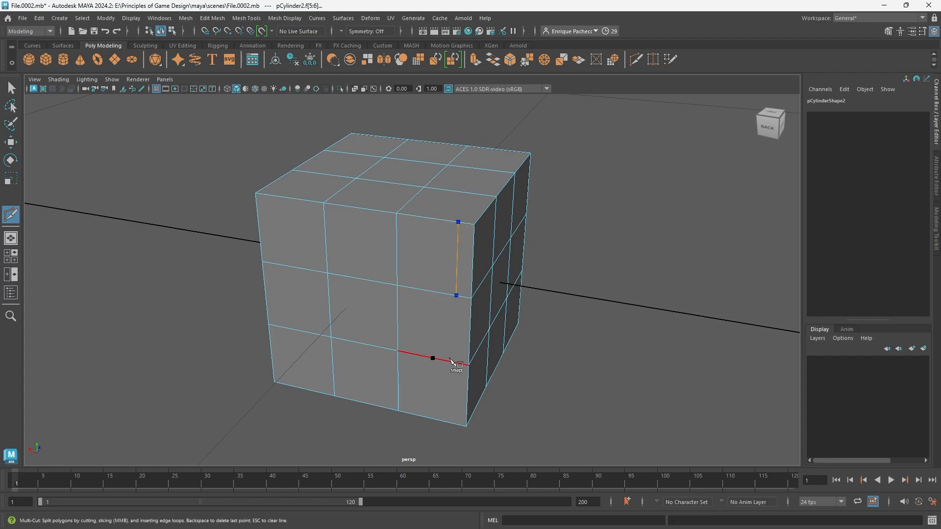
left_click_drag(451, 361, 454, 363, "shift")
left_click_drag(444, 420, 459, 426, "shift")
key("Return")
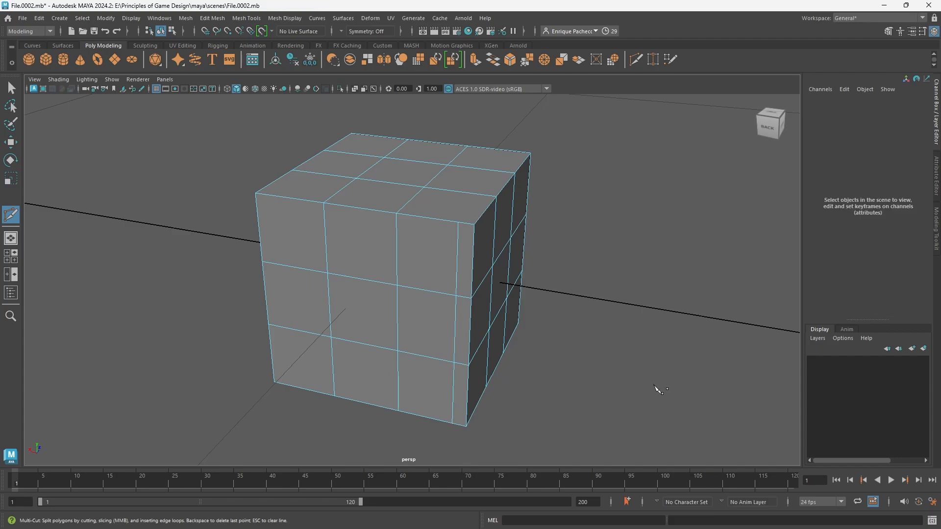
key("ctrl+z")
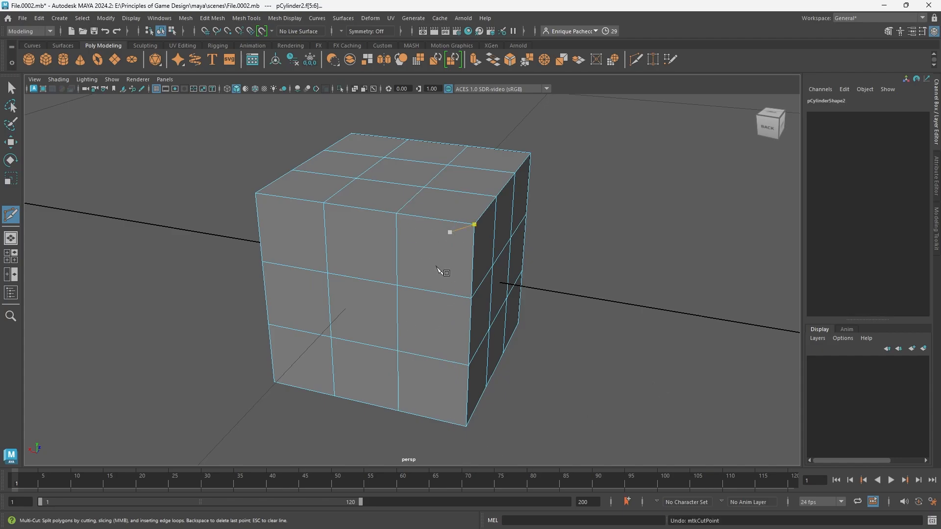
Try a single vertical edge loop through the outer column of the cube, and undo it.
key("ctrl")
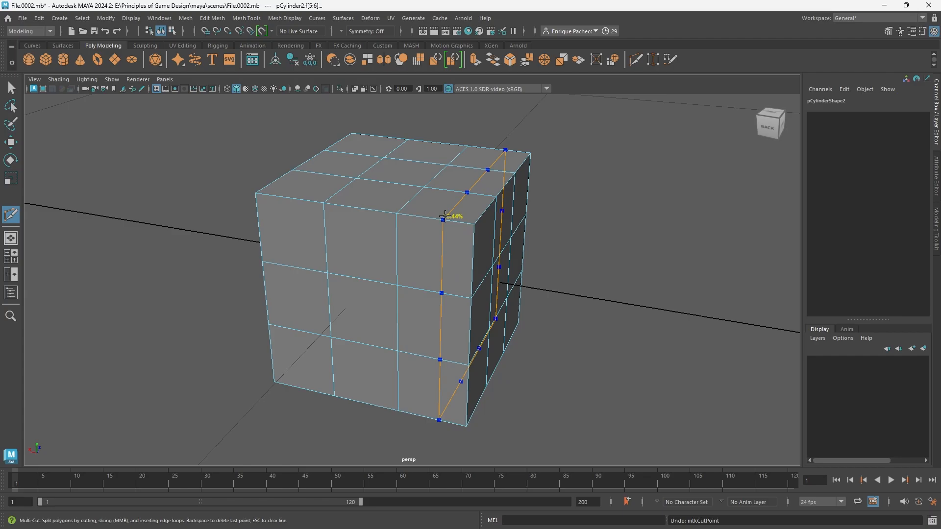
left_click(455, 265, "ctrl")
key("ctrl+z")
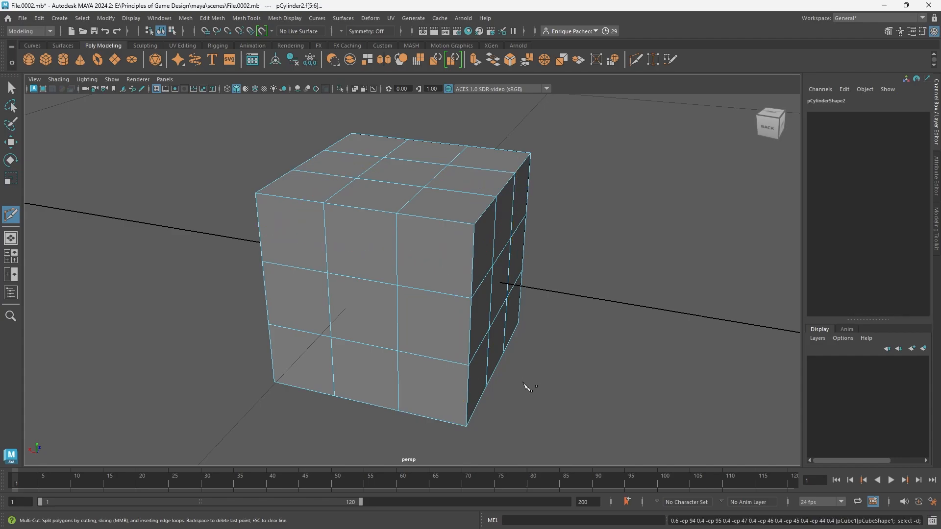
Switch to the front view and try a slightly slanted Multi-Cut slice across the cube's upper row of faces.
scroll(557, 327, "down", 3)
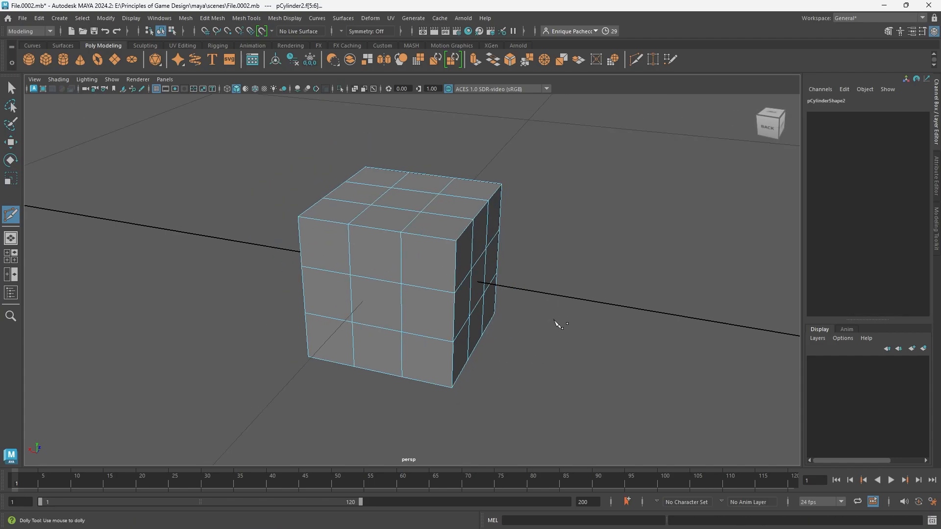
left_click_drag(557, 325, 580, 304, "alt")
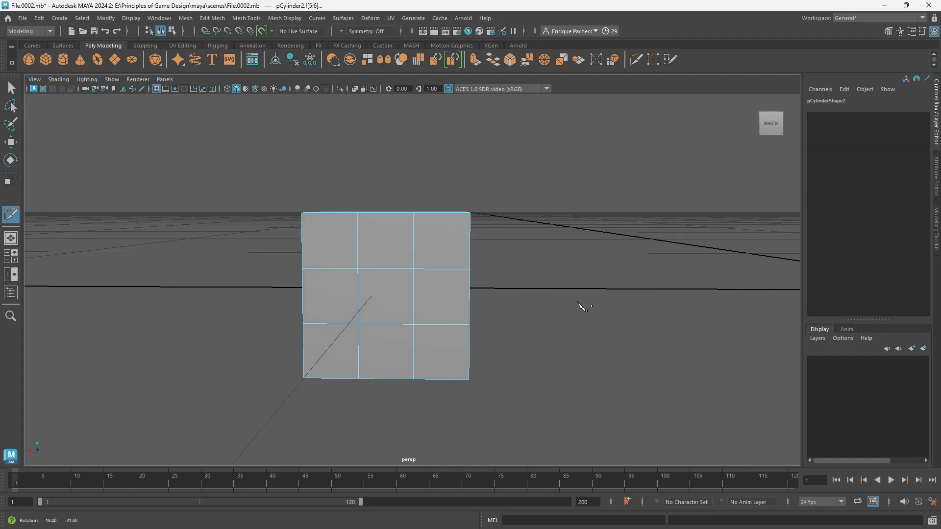
left_click_drag(580, 263, 567, 265, "alt")
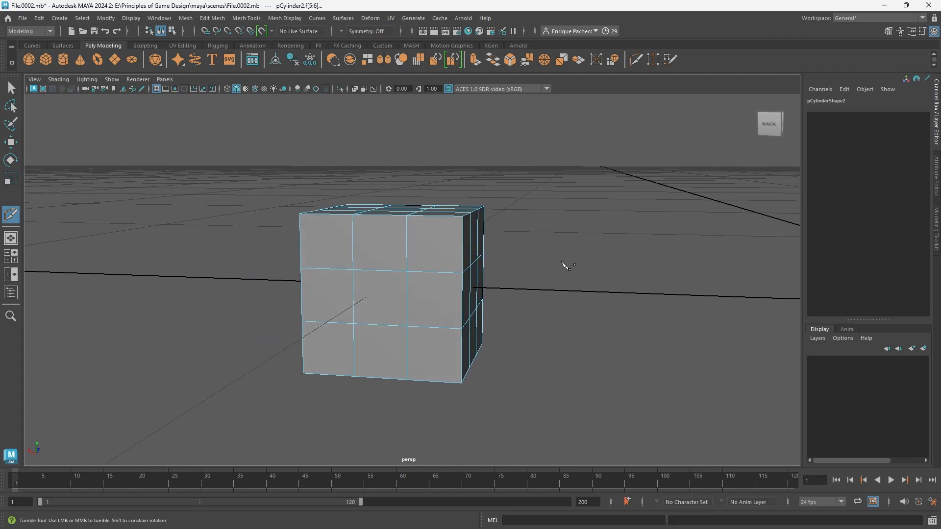
key("space")
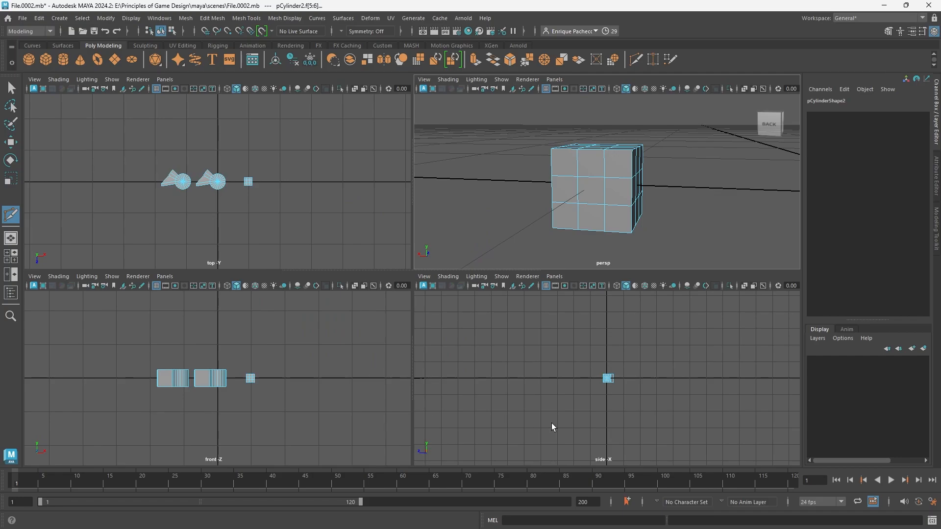
key("space")
right_click_drag(306, 406, 582, 344, "alt")
middle_click_drag(581, 344, 373, 355, "alt")
right_click_drag(374, 354, 455, 360, "alt")
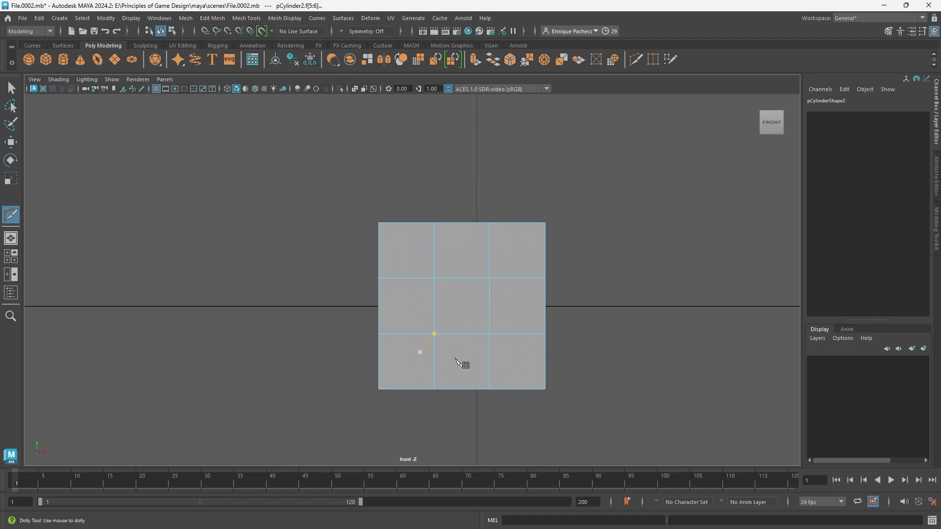
middle_click_drag(594, 369, 522, 351, "alt")
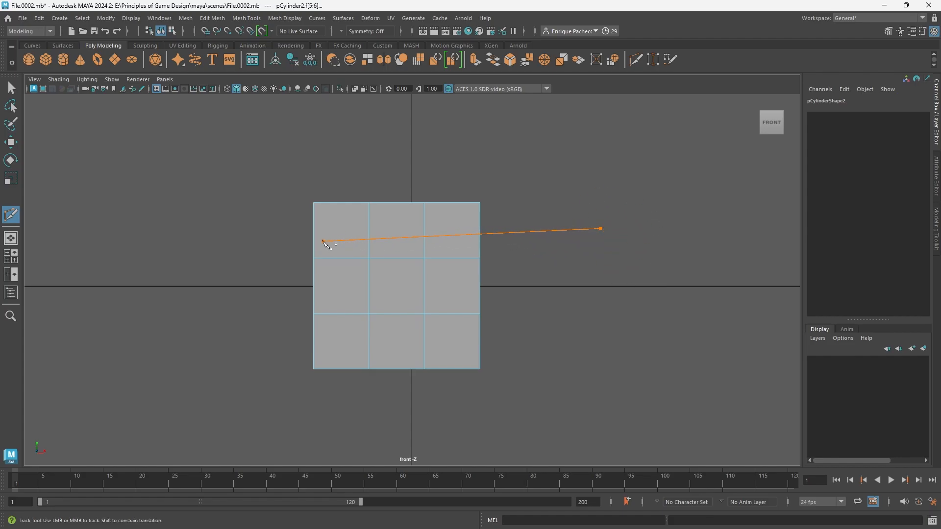
left_click_drag(278, 249, 556, 216)
scroll(502, 261, "down", 4)
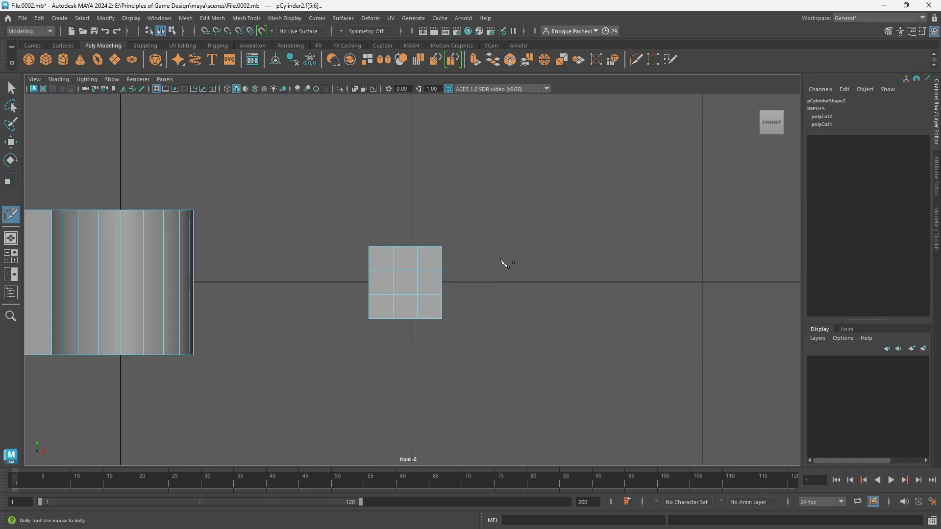
Leave Multi-Cut and select the whole cube in object mode.
key("q")
scroll(406, 263, "up", 3)
left_click(407, 262)
right_click_drag(412, 249, 448, 243)
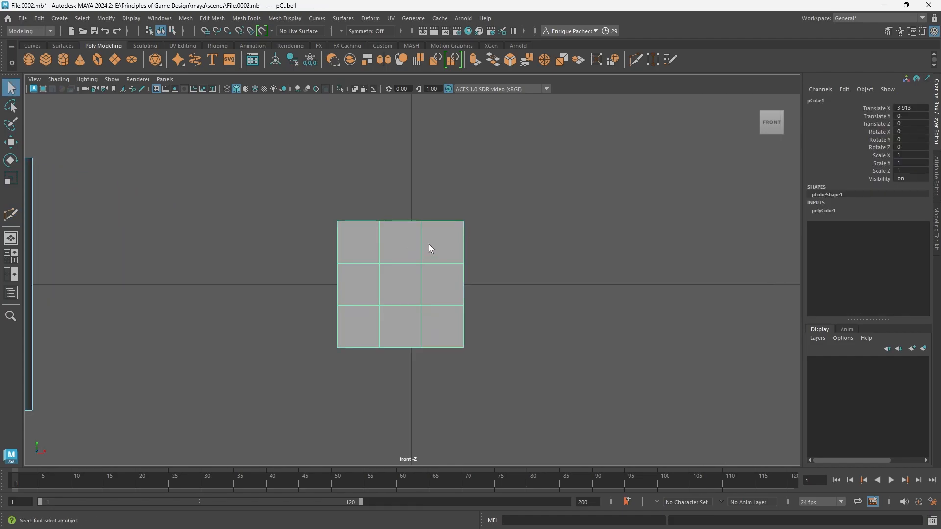
Try two slightly slanted Multi-Cut slices across the cube's upper row of faces in the front view.
left_click(634, 61)
left_click_drag(507, 233, 316, 241)
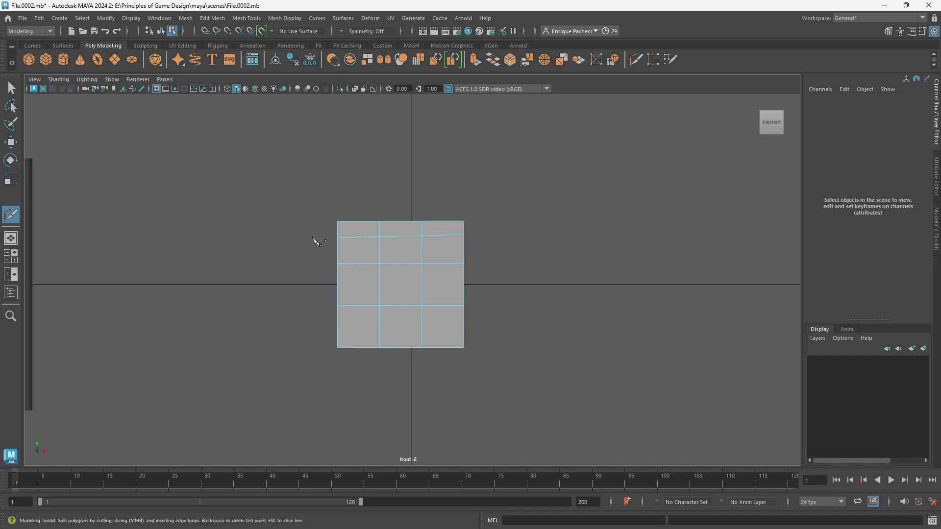
scroll(403, 267, "up", 2)
left_click_drag(518, 262, 563, 260)
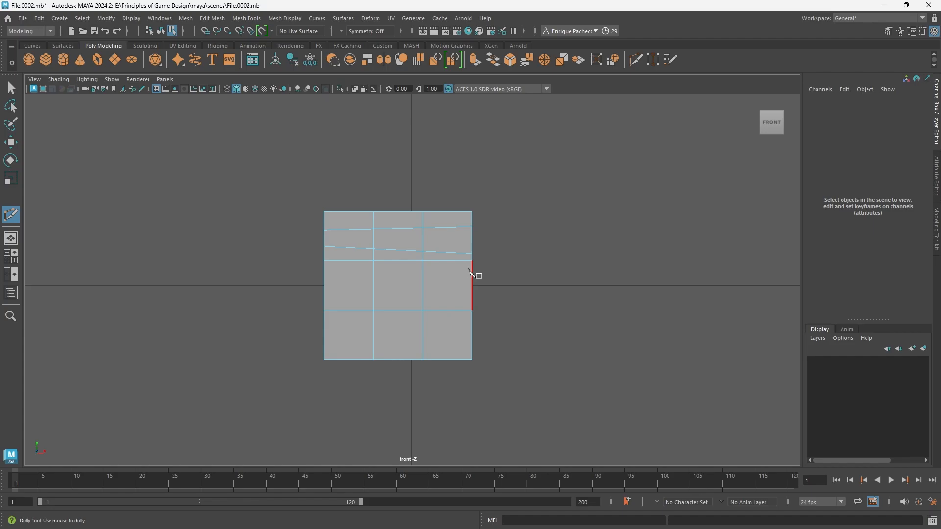
Inspect the slices around the cube with front and perspective views side by side, and undo both slices.
left_click(12, 276)
left_click_drag(660, 304, 641, 309, "alt")
scroll(655, 308, "up", 4)
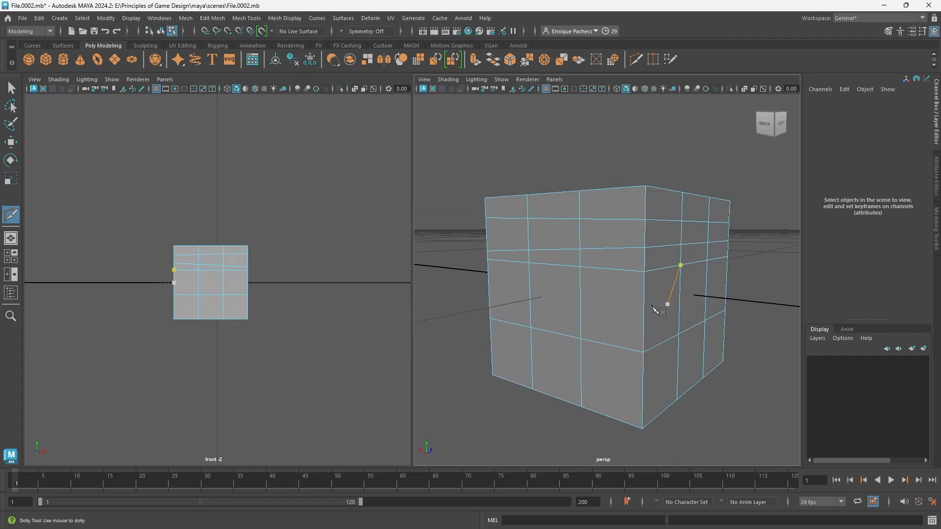
left_click_drag(632, 273, 447, 285, "alt")
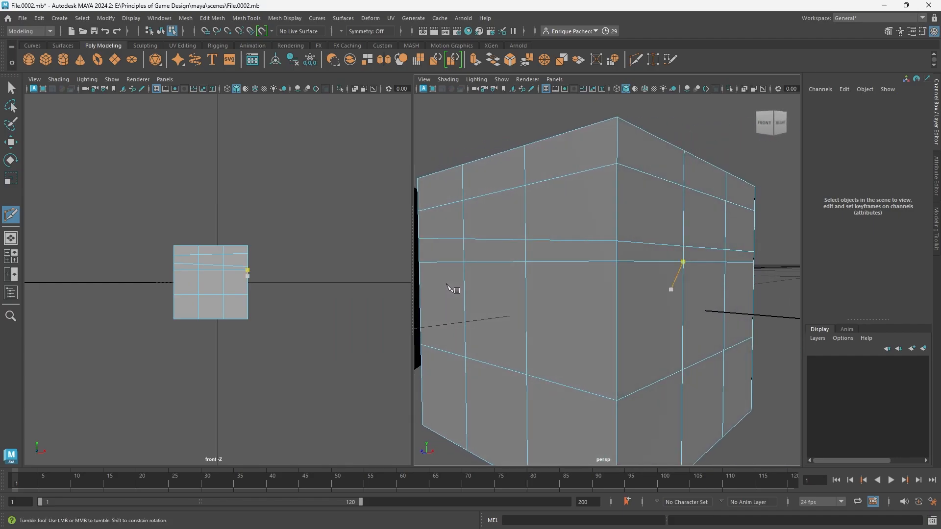
scroll(556, 311, "down", 4)
left_click_drag(556, 310, 642, 313, "alt")
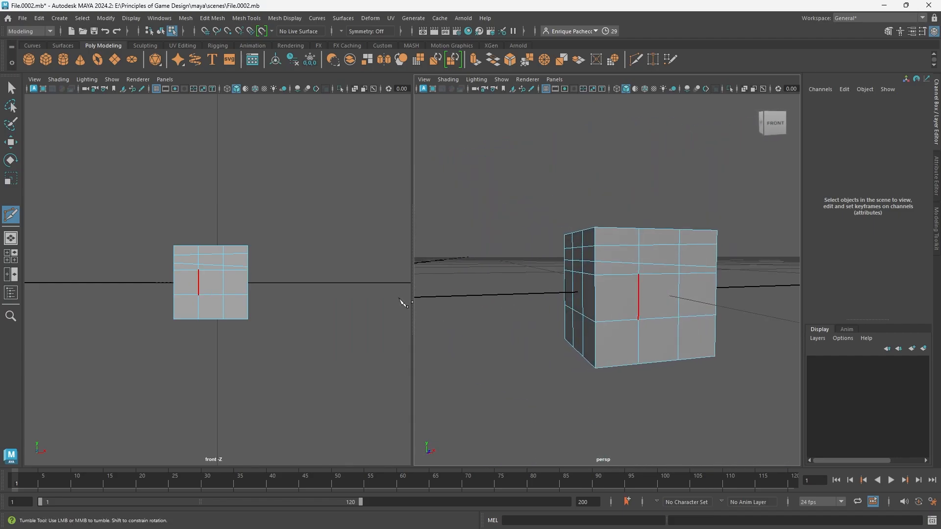
scroll(254, 269, "up", 2)
key("ctrl+z")
key("ctrl+z")
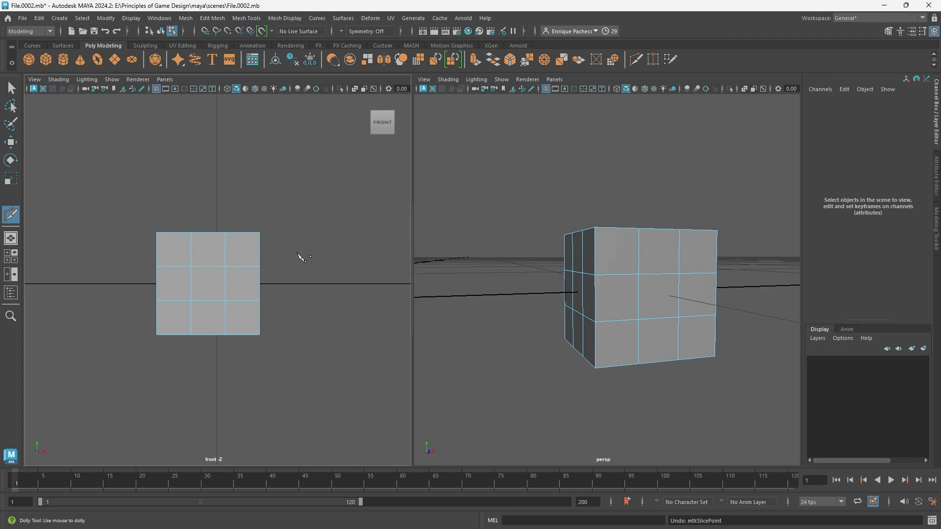
In the front view, slice the cube with three straight horizontal Multi-Cut lines, two through the upper row and one through the middle row.
scroll(296, 259, "up", 1)
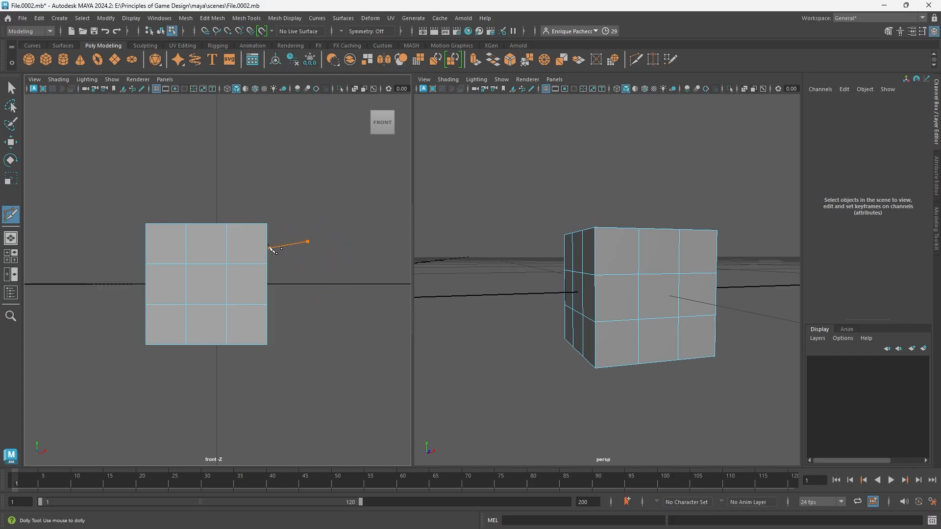
left_click(114, 242)
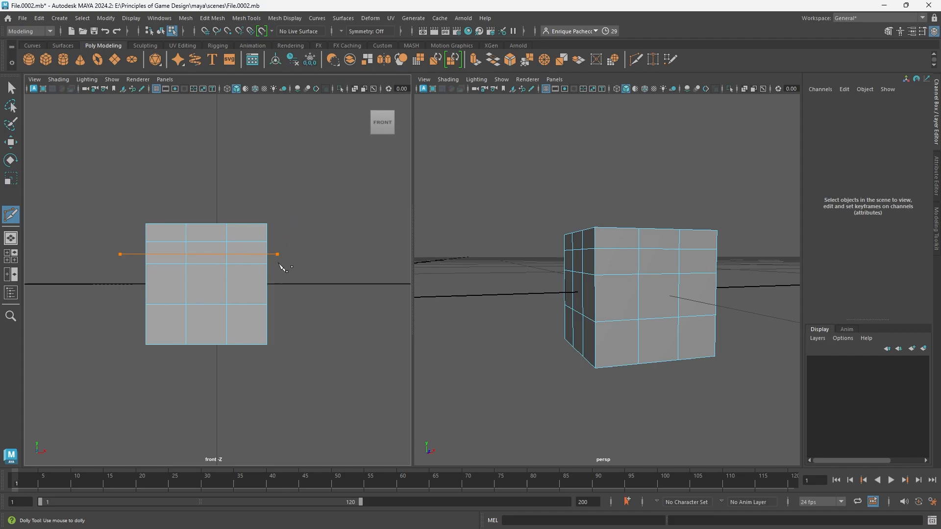
left_click(320, 255, "shift")
left_click(308, 292)
left_click(98, 293, "shift")
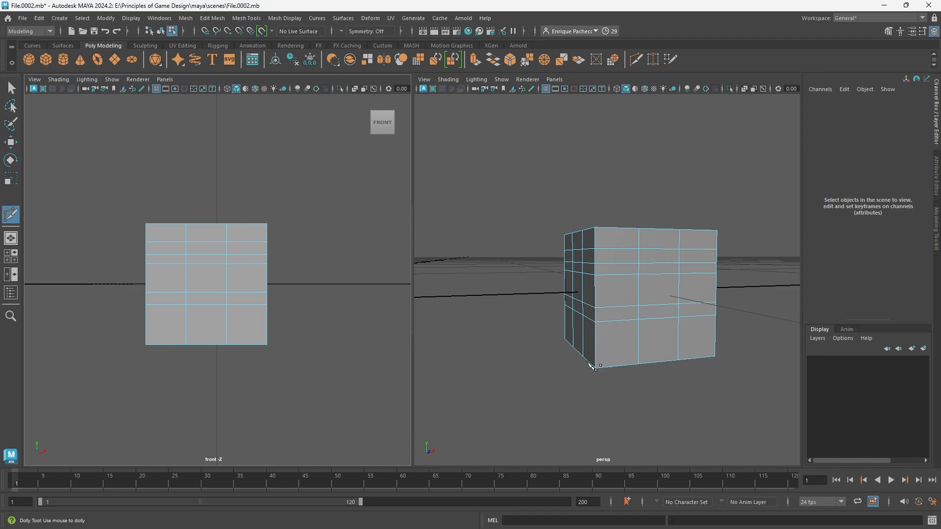
Add a slanted slice across the cube's lowest row of faces and inspect the cuts all around in a full-size perspective view.
scroll(662, 382, "down", 3)
key("space")
left_click_drag(613, 392, 458, 321)
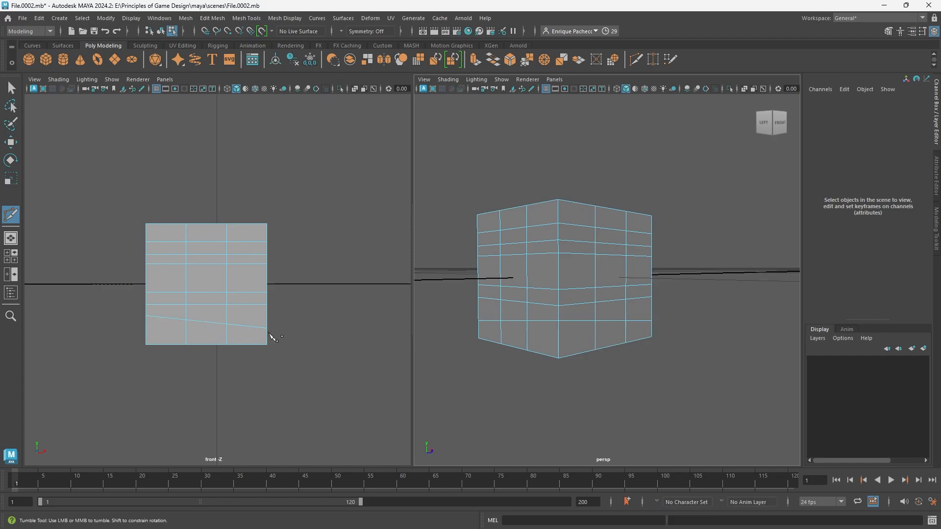
left_click_drag(695, 383, 446, 369, "alt")
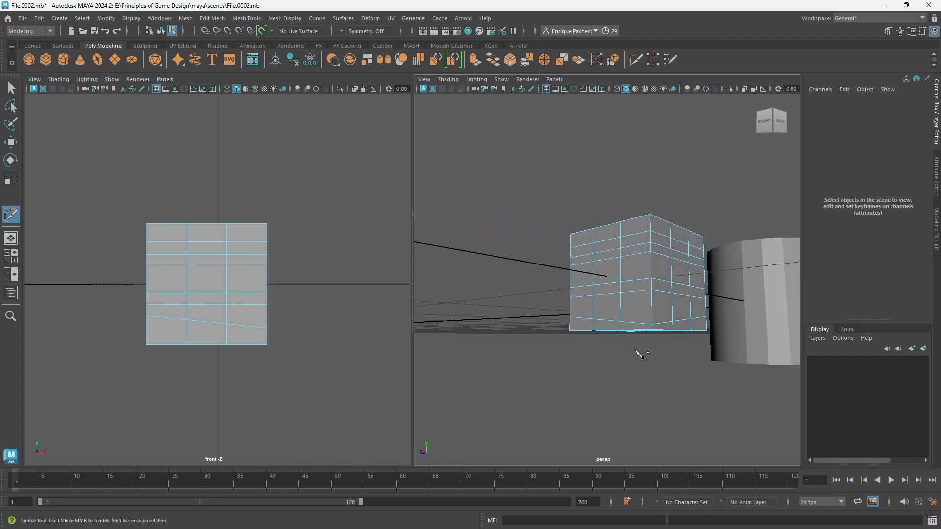
right_click_drag(634, 352, 620, 367, "alt")
left_click_drag(619, 367, 750, 389, "alt")
right_click_drag(749, 388, 622, 358, "alt")
key("space")
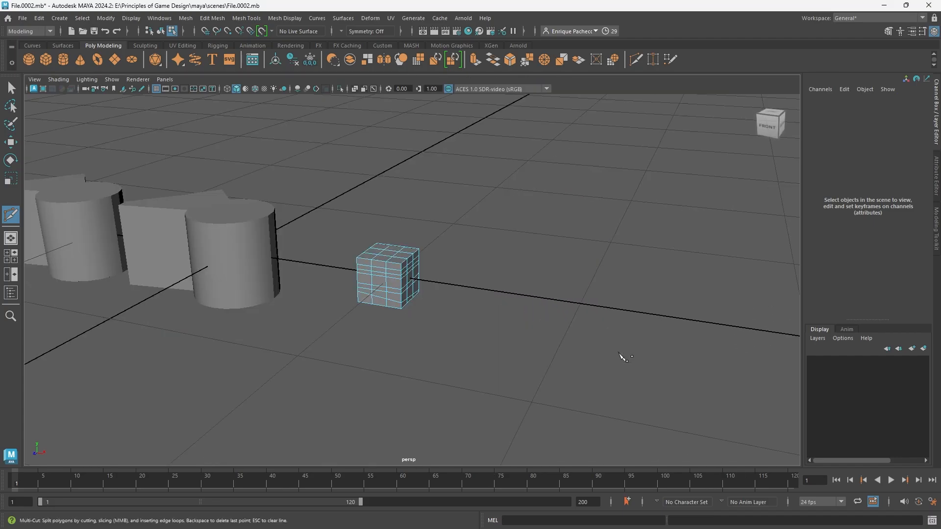
Leave Multi-Cut, select every object in the scene in object mode, and delete them all.
right_click_drag(530, 348, 489, 340, "alt")
left_click_drag(489, 340, 658, 311, "alt")
right_click_drag(653, 262, 684, 268)
key("q")
left_click_drag(642, 357, 314, 216)
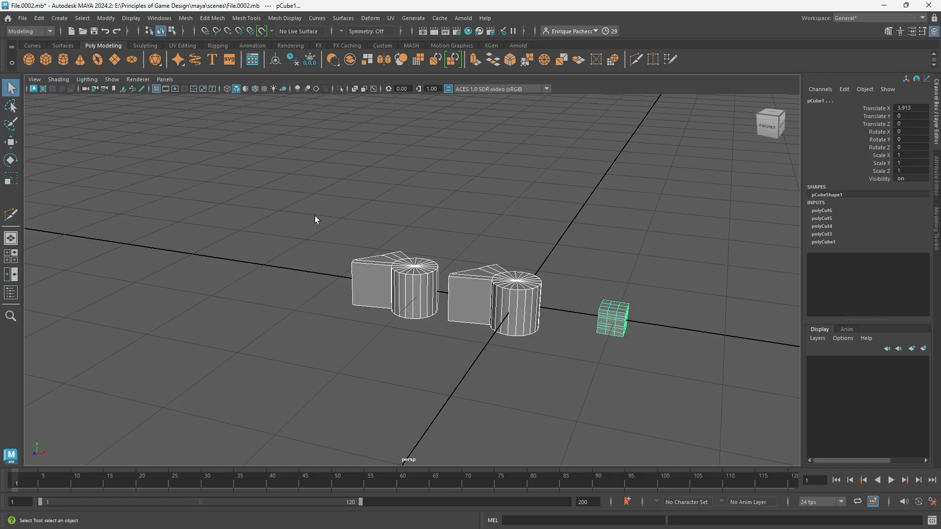
key("Delete")
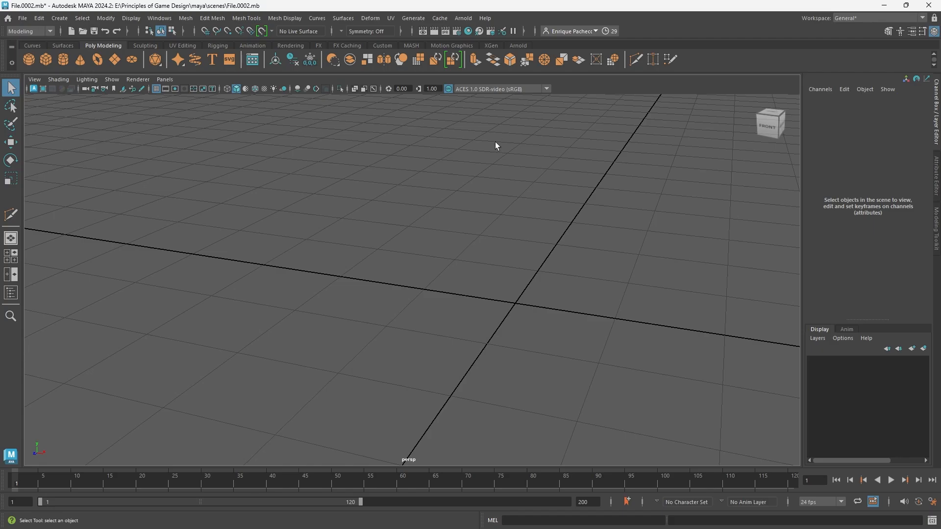
Try drawing a freehand W-shaped curve around the grid origin with the Pencil Curve Tool, with the Attribute Editor shown.
key("ctrl+a")
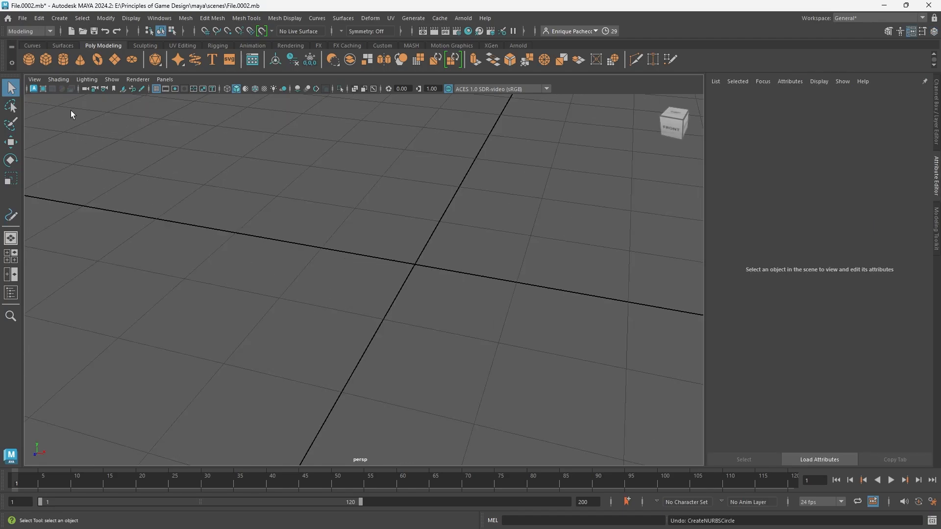
left_click(33, 46)
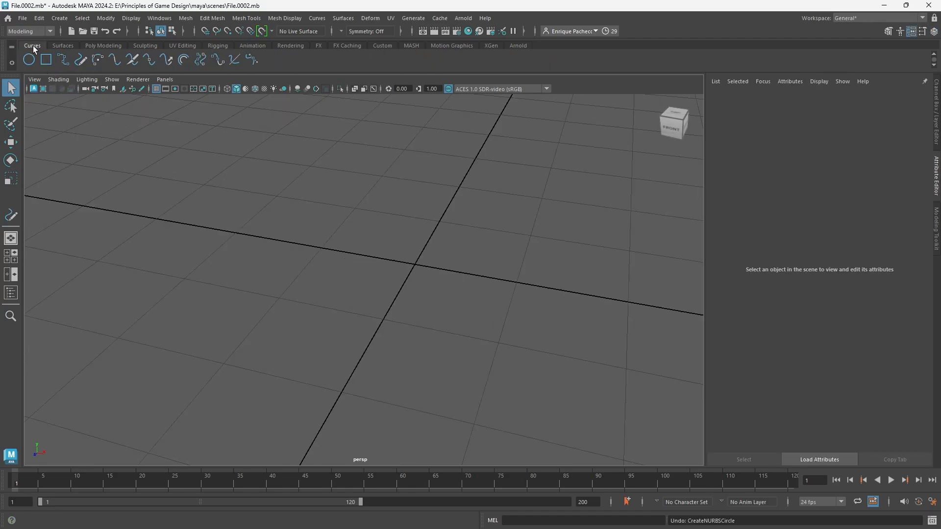
left_click(81, 59)
mouse_move(406, 202)
left_mouse_down()
mouse_move(343, 316)
mouse_move(485, 379)
mouse_move(546, 230)
left_mouse_up()
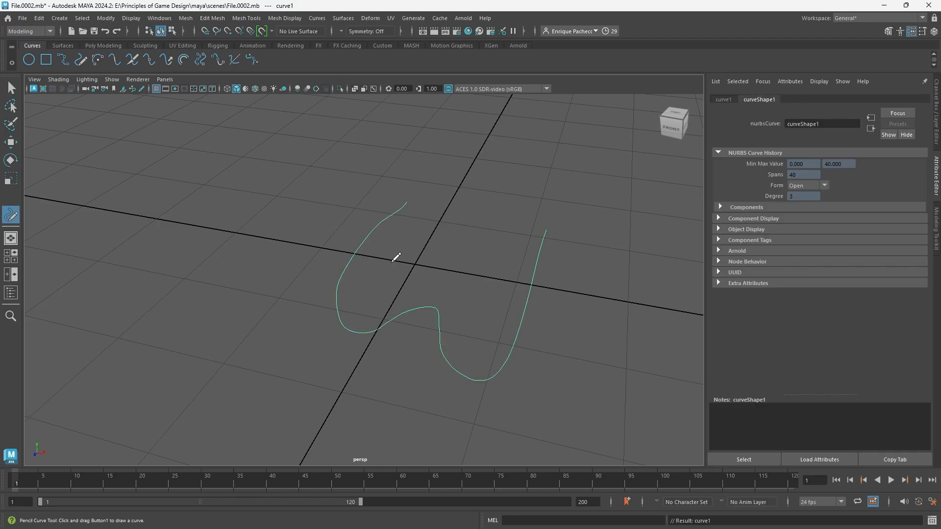
Try a sweep mesh along the pencil curve, and undo both the sweep and the curve.
left_click(111, 47)
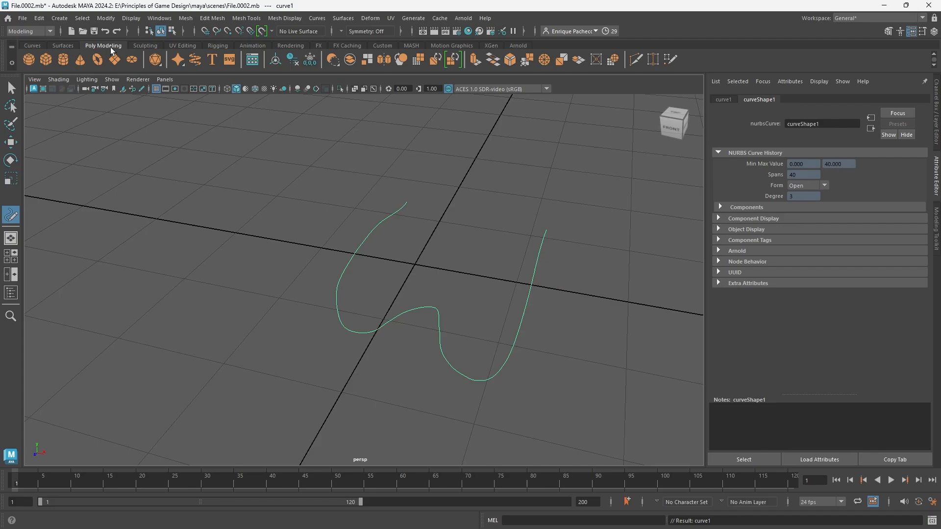
left_click(195, 59)
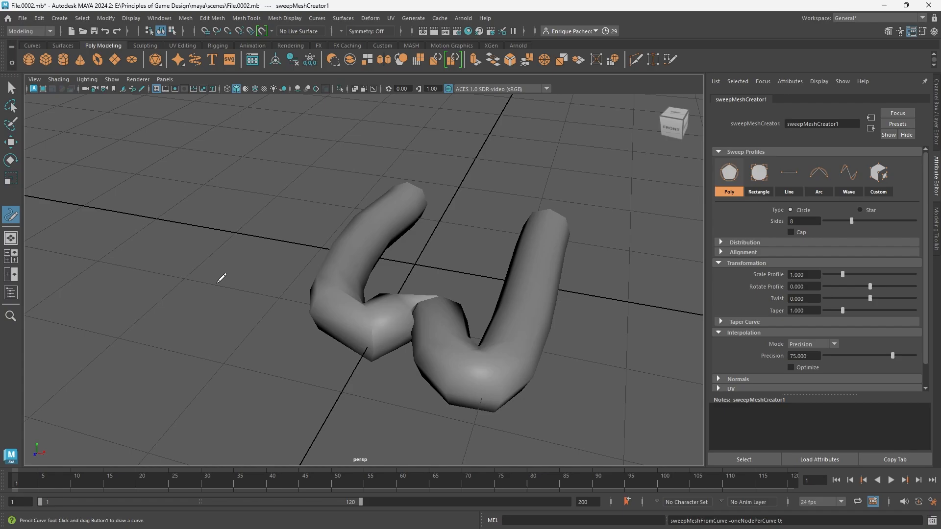
key("ctrl+z")
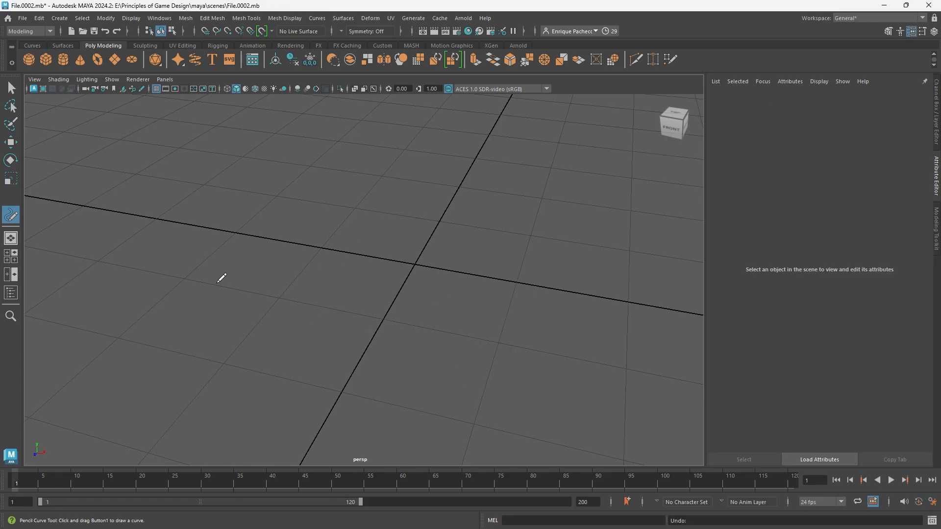
Create a polygon sphere at the origin and scale it up uniformly to many times its size.
left_click(145, 45)
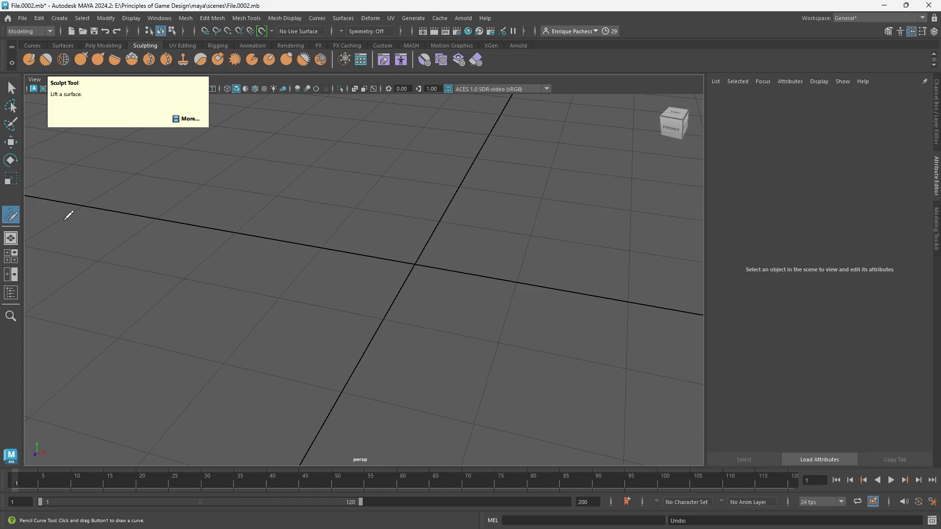
left_click(107, 46)
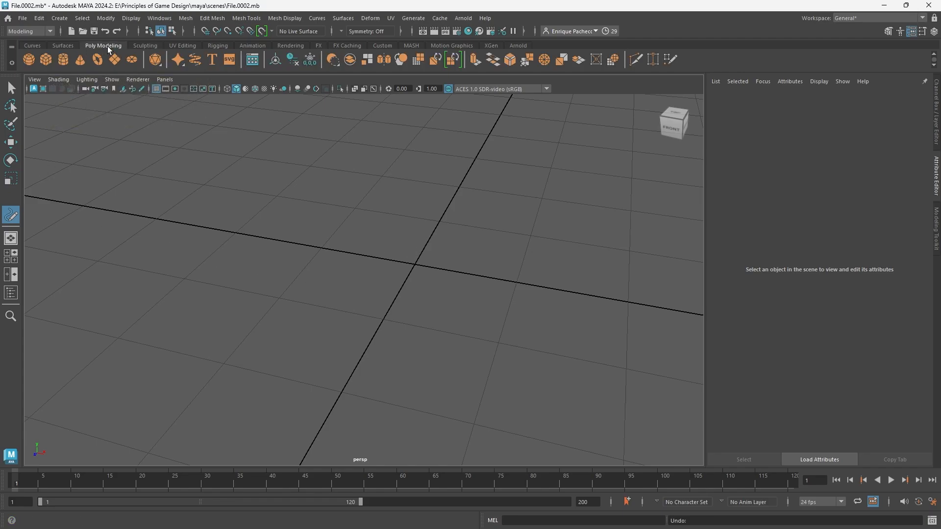
left_click(31, 61)
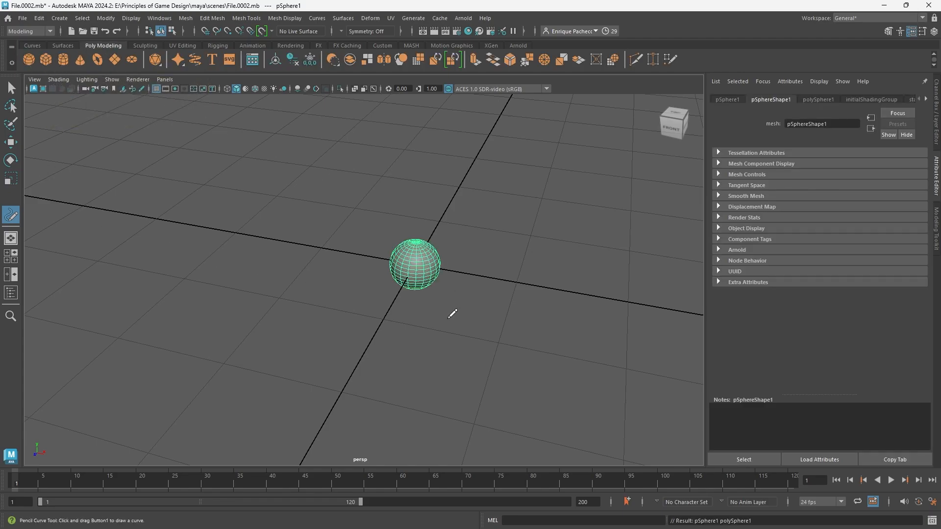
scroll(452, 328, "down", 3)
key("r")
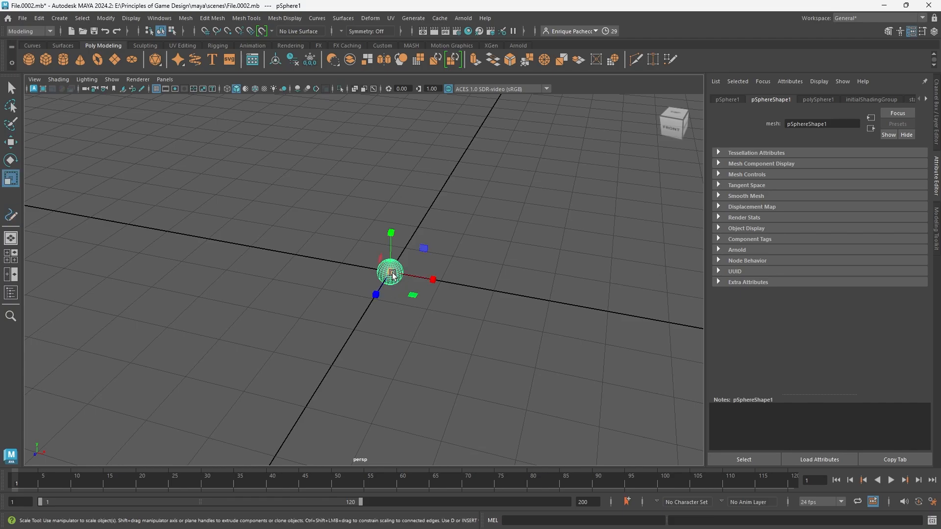
mouse_move(391, 271)
left_mouse_down()
mouse_move(534, 401)
mouse_move(552, 382)
left_mouse_up()
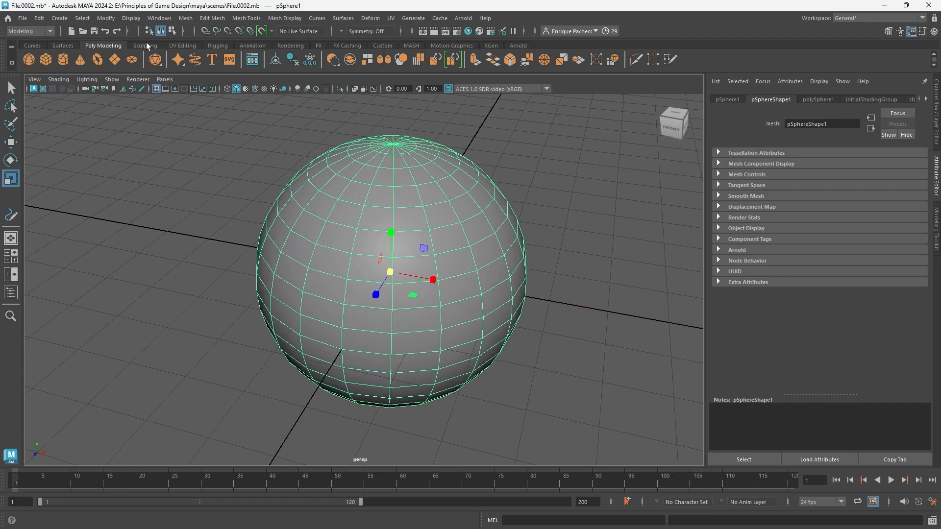
Activate the Sculpt Tool and lift the sphere's front surface with a few strokes of the small brush.
left_click(145, 45)
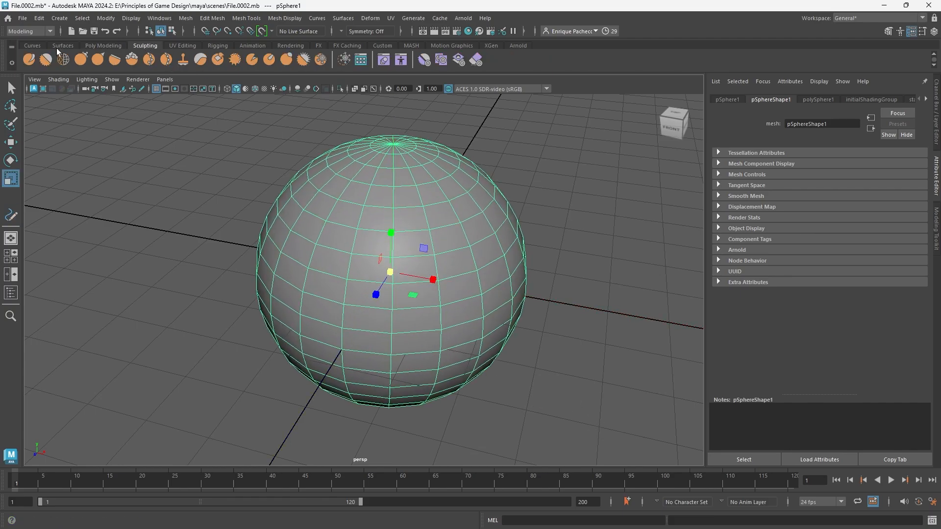
left_click(29, 60)
scroll(275, 244, "down", 2)
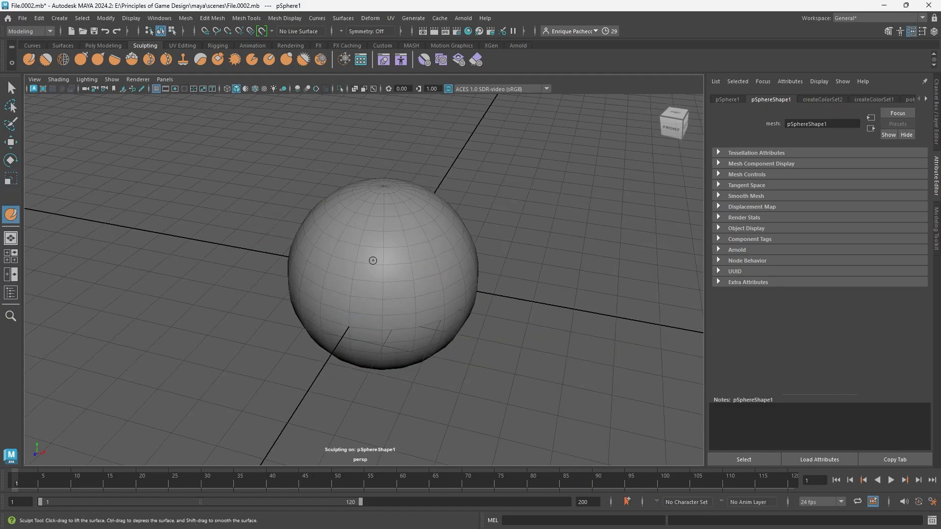
left_click_drag(378, 254, 413, 335)
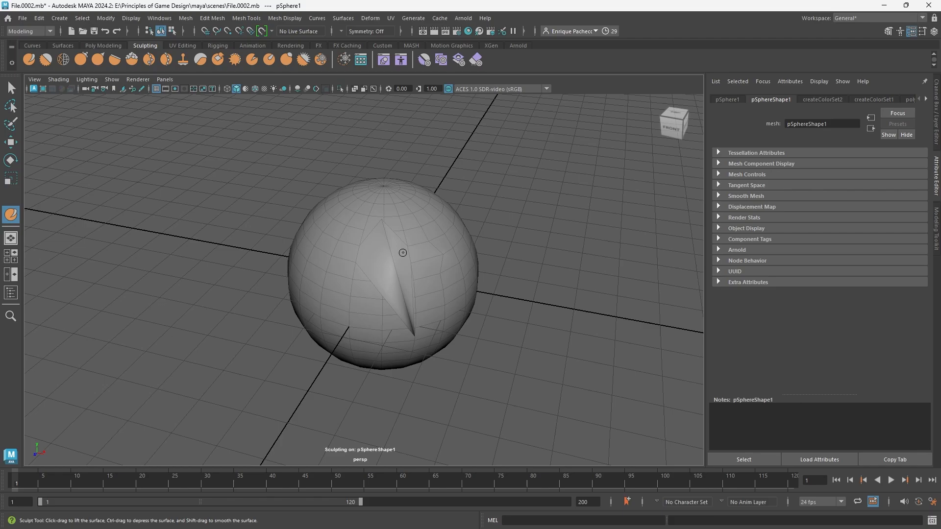
left_click_drag(384, 221, 402, 245)
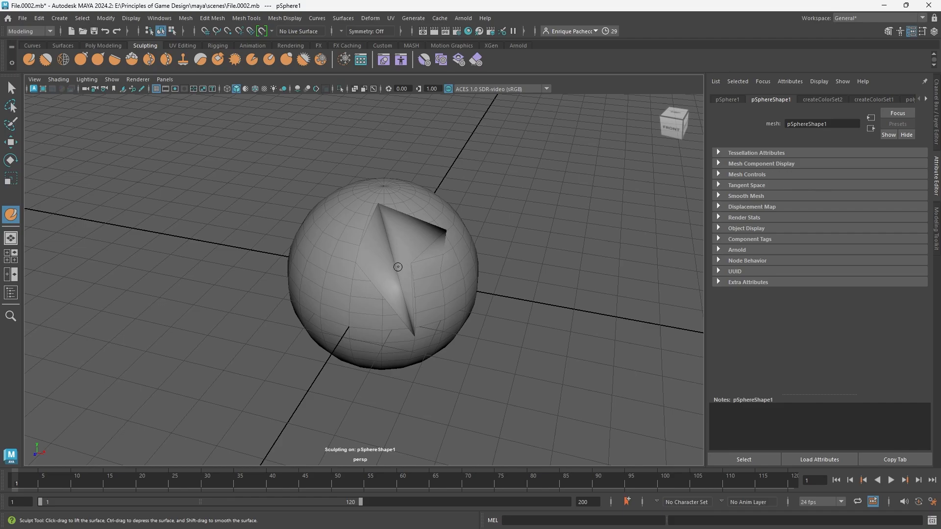
Enlarge the sculpt brush to about 3.4 and raise broad peaks over the upper part of the sphere.
key("b")
mouse_move(398, 267)
left_mouse_down()
mouse_move(435, 267)
mouse_move(477, 283)
mouse_move(431, 269)
mouse_move(451, 252)
left_mouse_up()
mouse_move(418, 218)
left_mouse_down()
mouse_move(428, 209)
mouse_move(370, 202)
mouse_move(420, 238)
mouse_move(339, 276)
mouse_move(392, 294)
left_mouse_up()
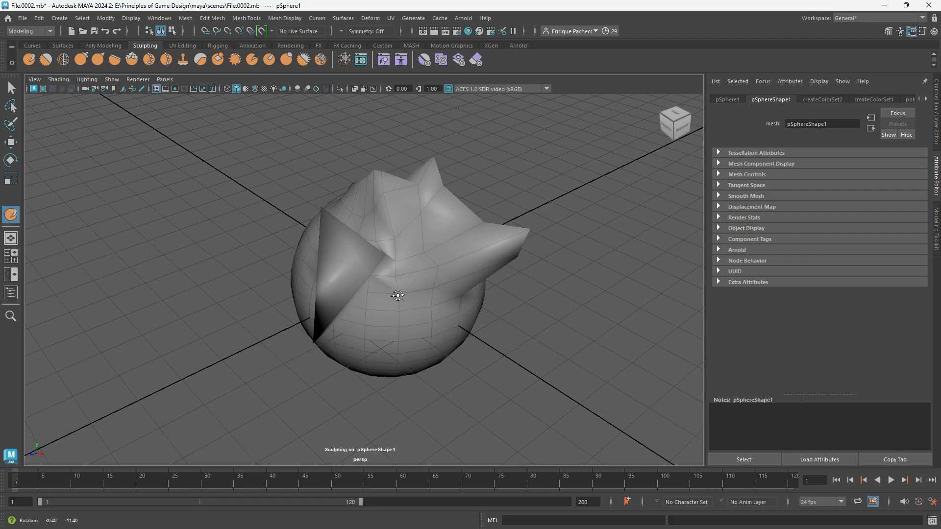
Open the Sculpt Tool settings and set the brush strength to 6 and the buildup to 10.
double_click(10, 215)
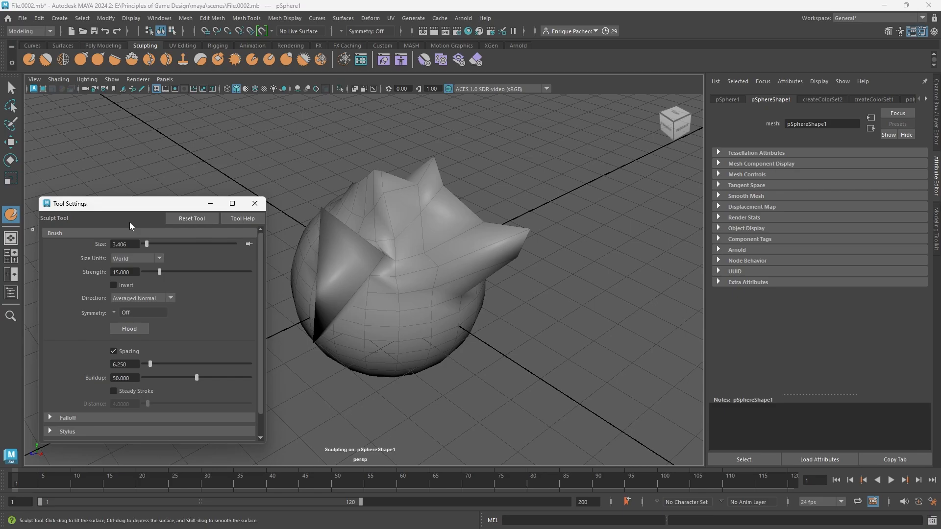
left_click_drag(389, 324, 487, 330, "alt")
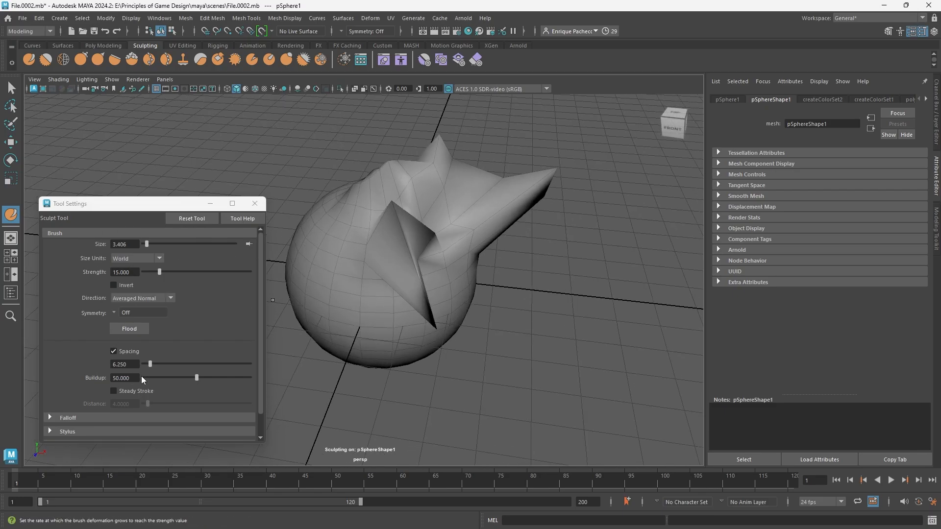
left_click(125, 271)
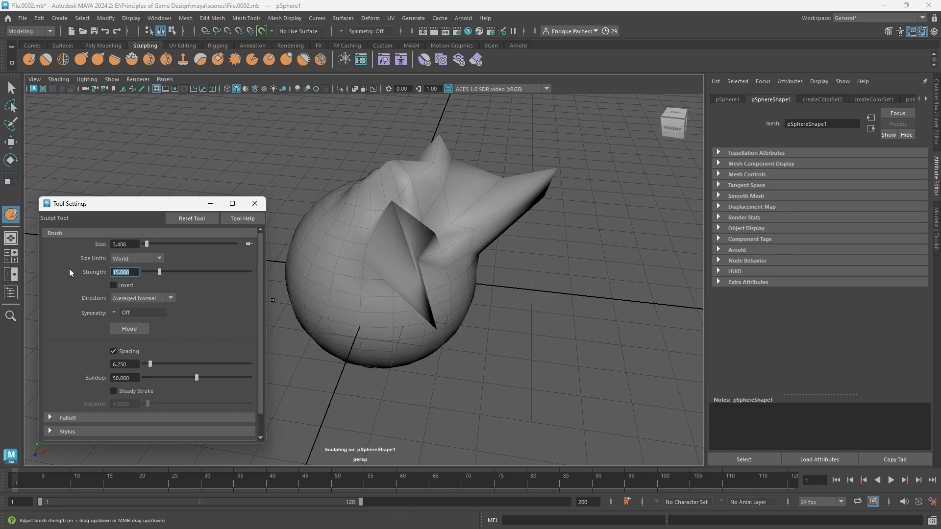
type("6")
key("Return")
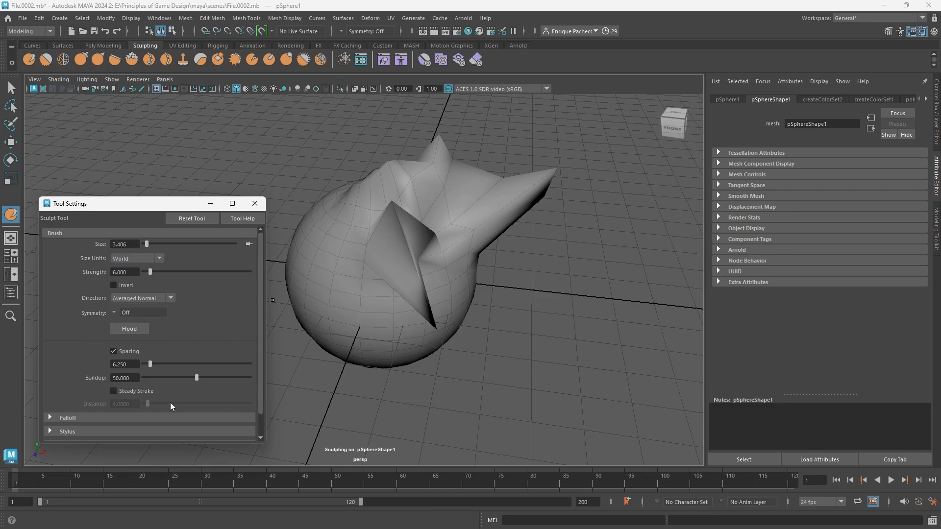
left_click(122, 378)
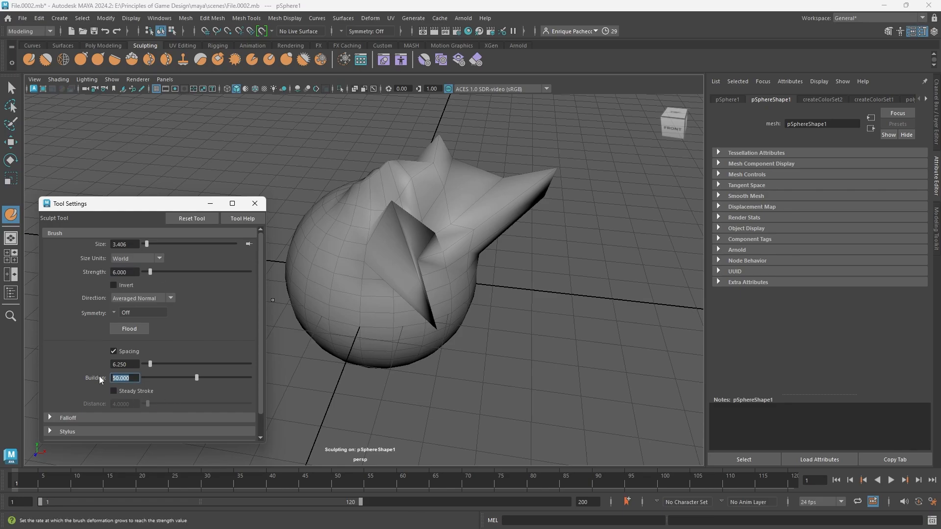
type("10")
key("Return")
Set the sculpt brush strength to 15 and inspect the smooth side of the sphere.
mouse_move(365, 308)
left_mouse_down("alt")
mouse_move(406, 311)
mouse_move(371, 274)
left_mouse_up("alt")
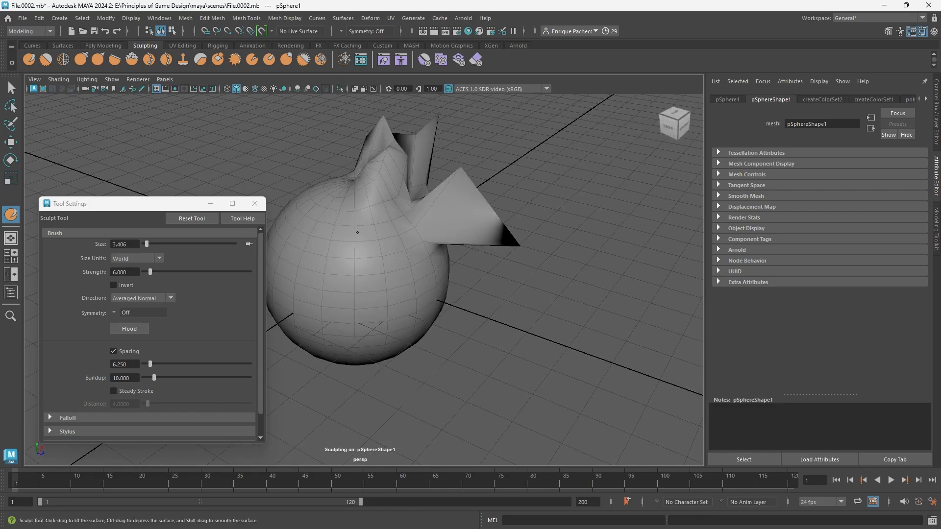
double_click(127, 271)
type("15")
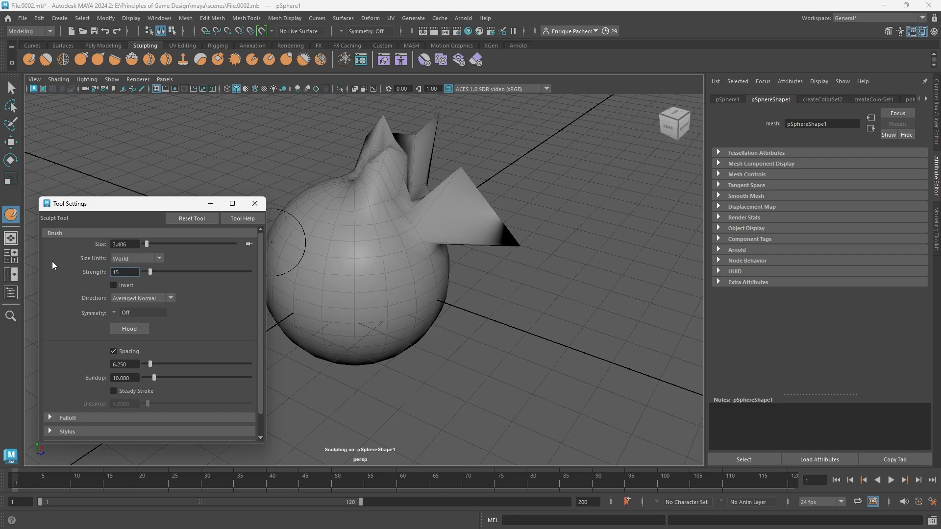
key("Return")
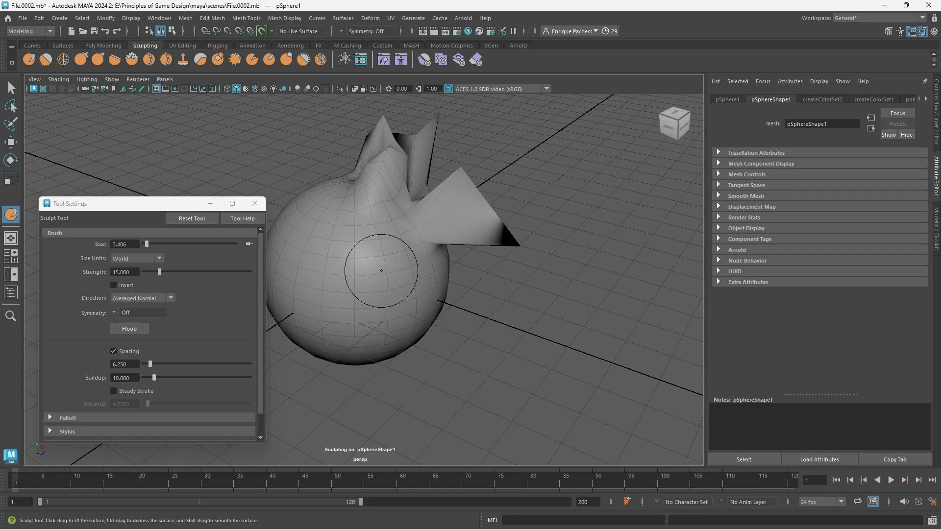
mouse_move(388, 265)
left_mouse_down("alt")
mouse_move(431, 248)
mouse_move(416, 223)
mouse_move(463, 187)
left_mouse_up("alt")
scroll(415, 211, "up", 3)
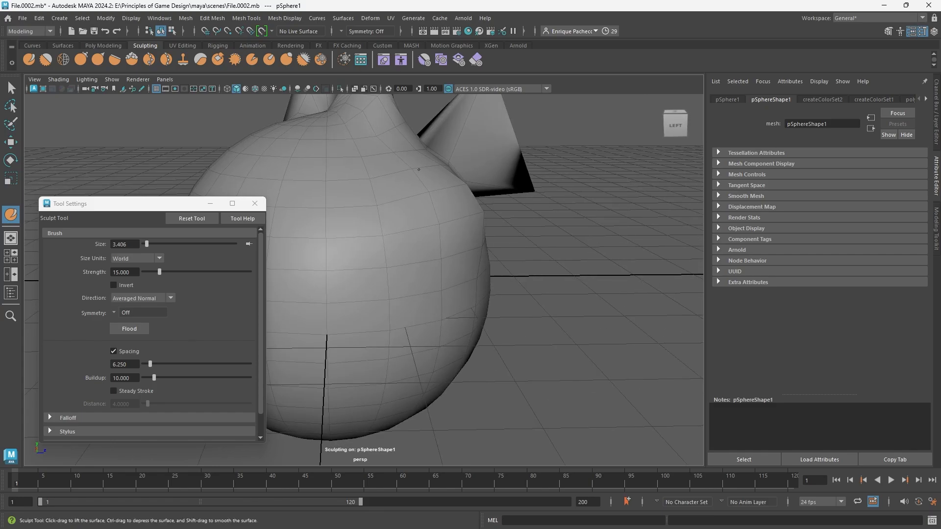
left_click_drag(365, 205, 395, 261, "alt")
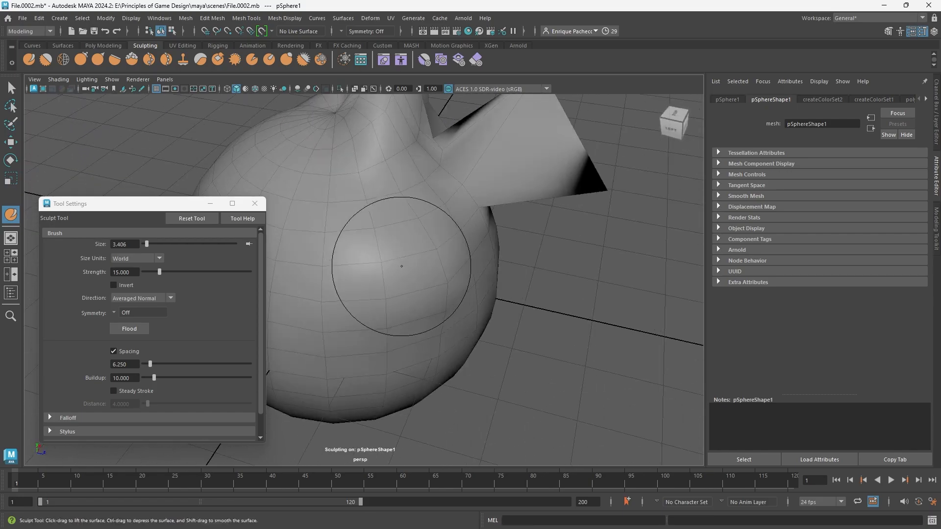
scroll(392, 270, "down", 6)
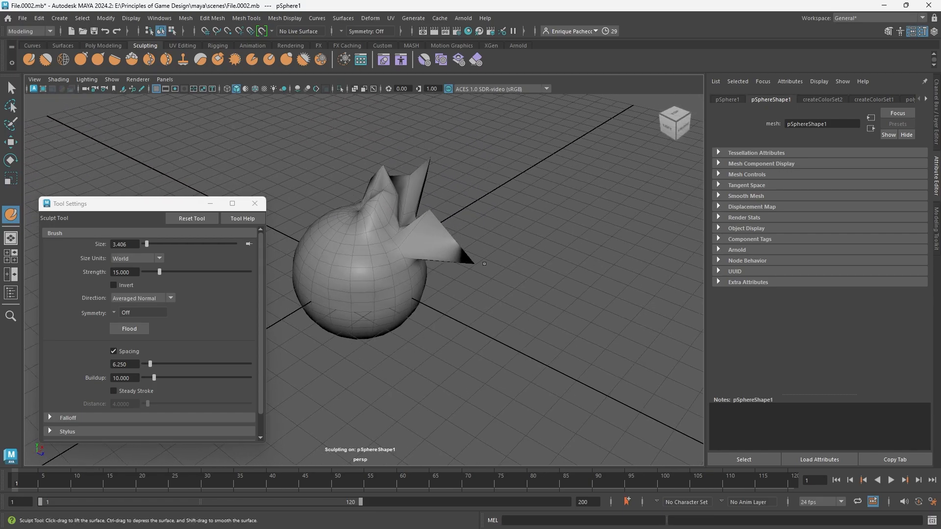
Undo the last sculpt stroke and leave the Sculpt Tool.
key("ctrl+z")
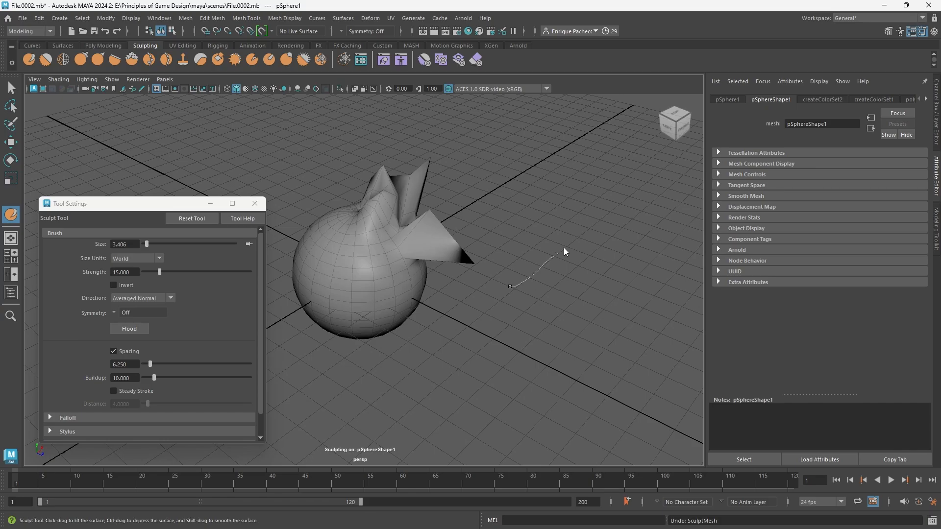
right_click_drag(563, 249, 564, 244)
key("q")
right_click_drag(385, 264, 387, 260)
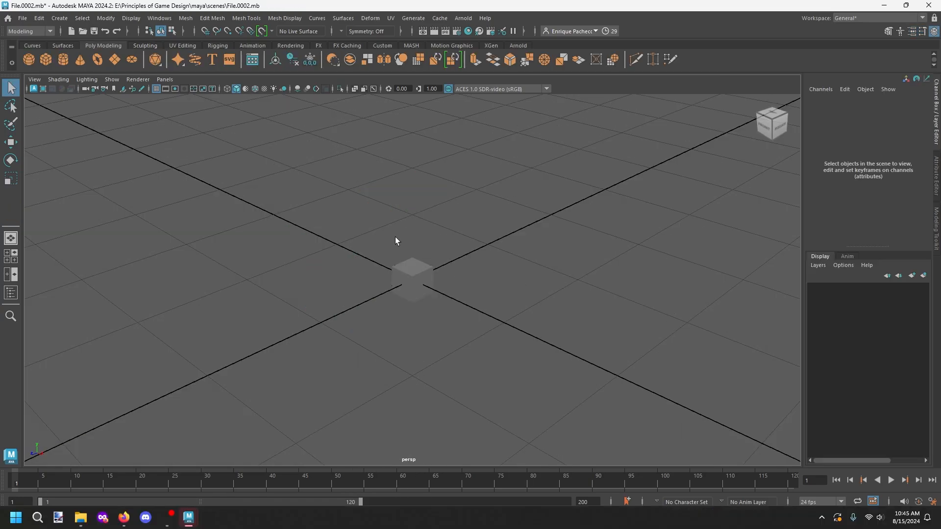
Scale the cube uniformly to 4, then stretch it along Y to about 16.8 to form a tall column.
left_click(424, 263)
key("r")
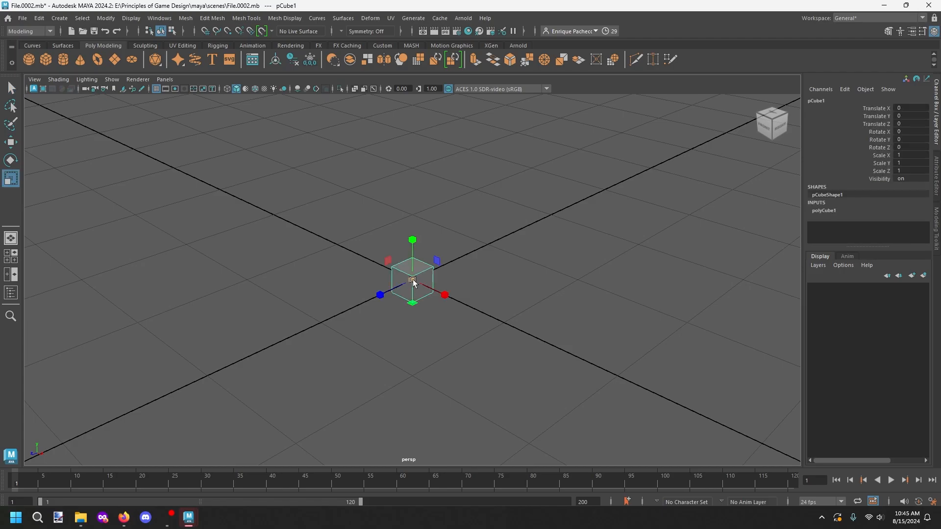
mouse_move(412, 280)
left_mouse_down()
mouse_move(490, 288)
mouse_move(414, 282)
left_mouse_up()
left_click_drag(412, 240, 408, 160)
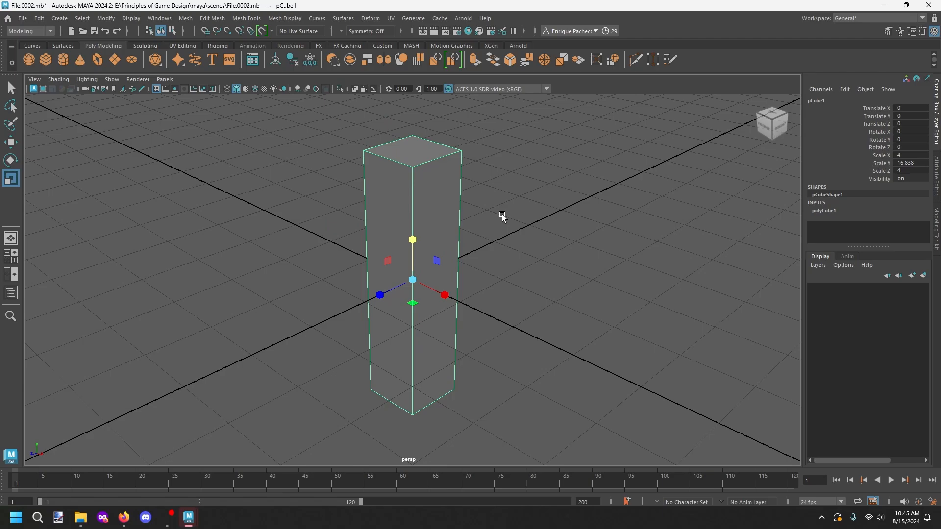
key("f")
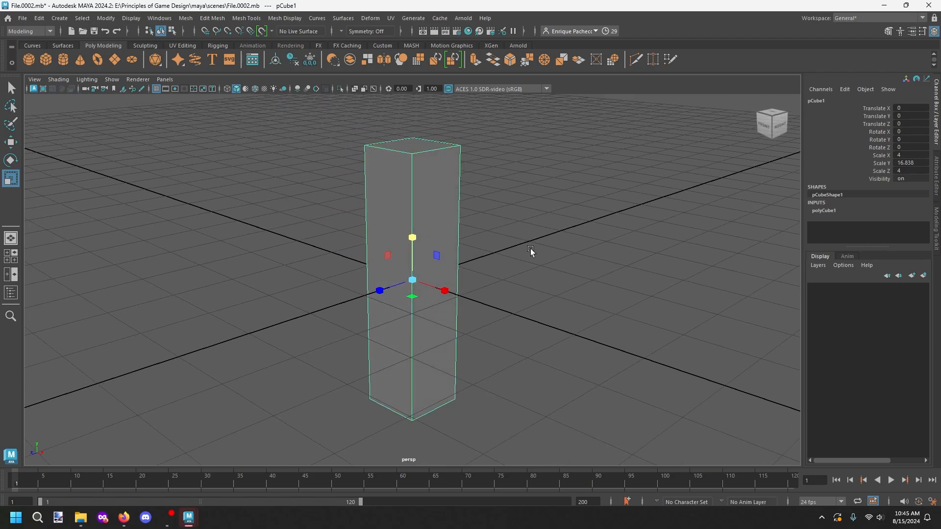
Move the column off the origin in the ground plane to about X -9.8 and Z -7.9.
key("w")
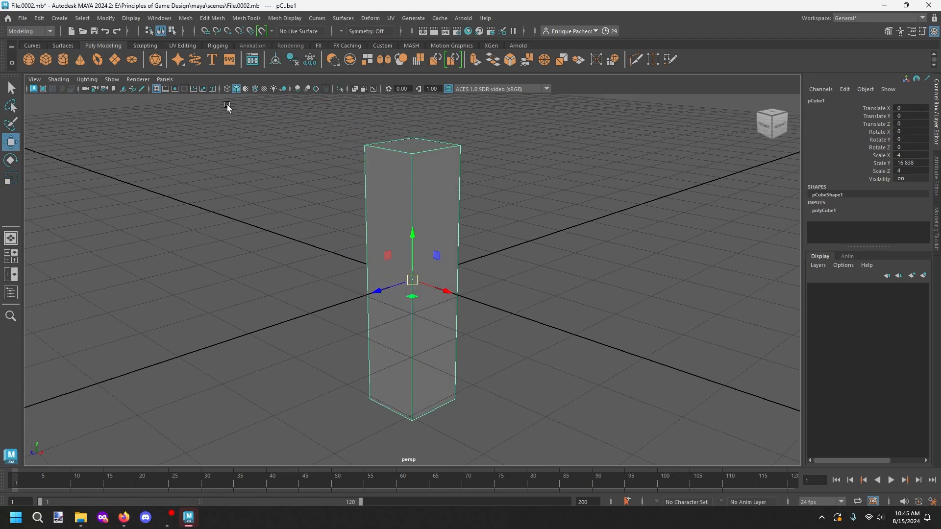
left_click(214, 18)
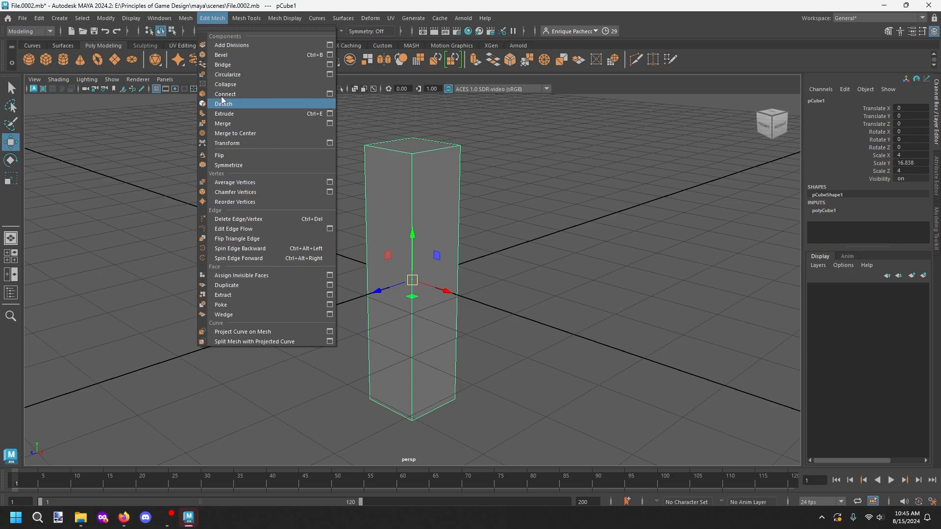
mouse_move(186, 23)
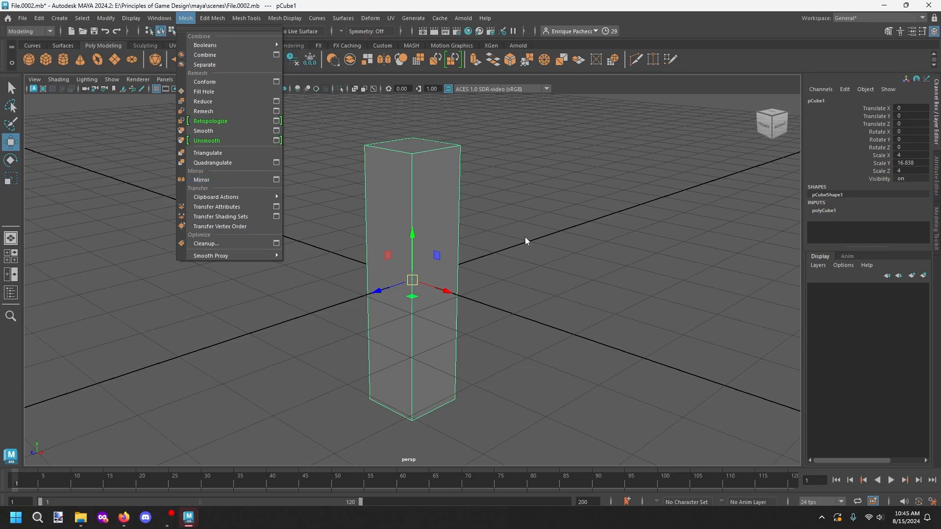
left_click(449, 254)
left_click_drag(450, 255, 422, 227, "alt")
scroll(443, 275, "down", 3)
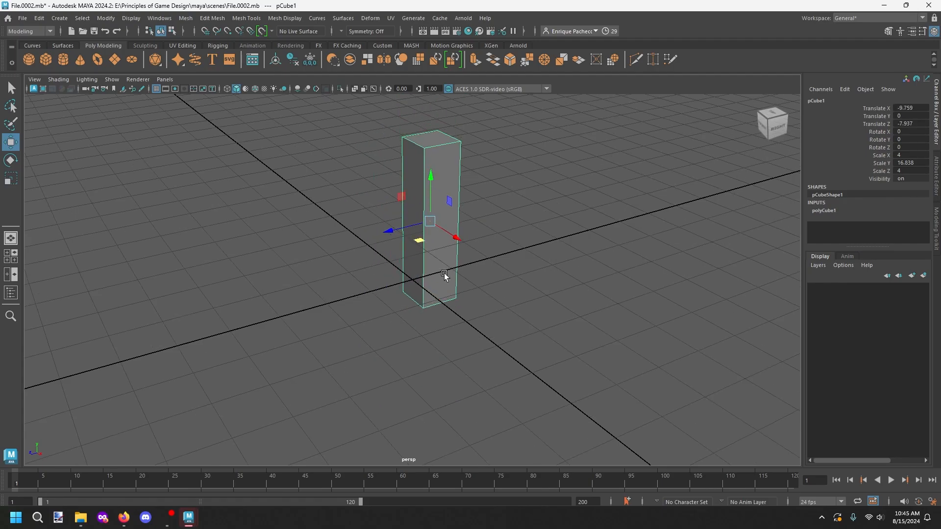
left_click_drag(443, 275, 469, 274, "alt")
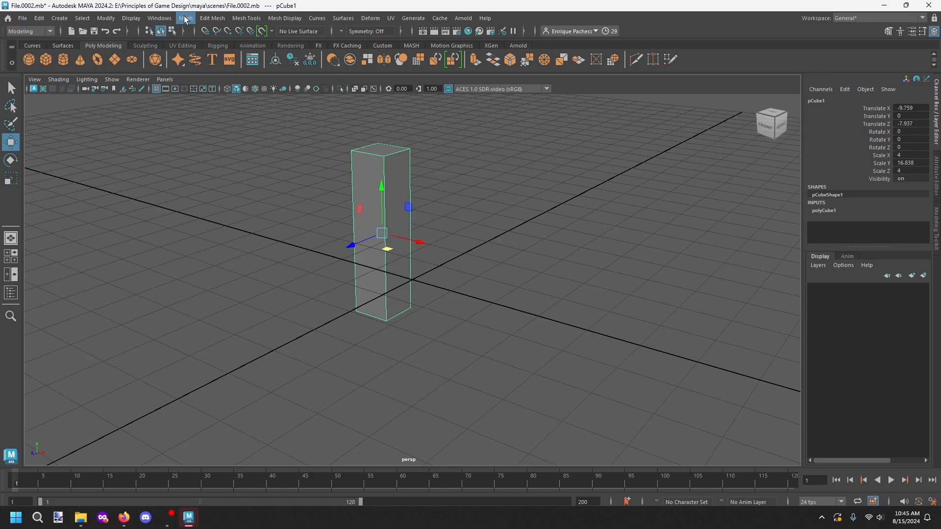
Mirror the column across the world X axis with the direction set to +.
left_click(185, 19)
left_click(204, 181)
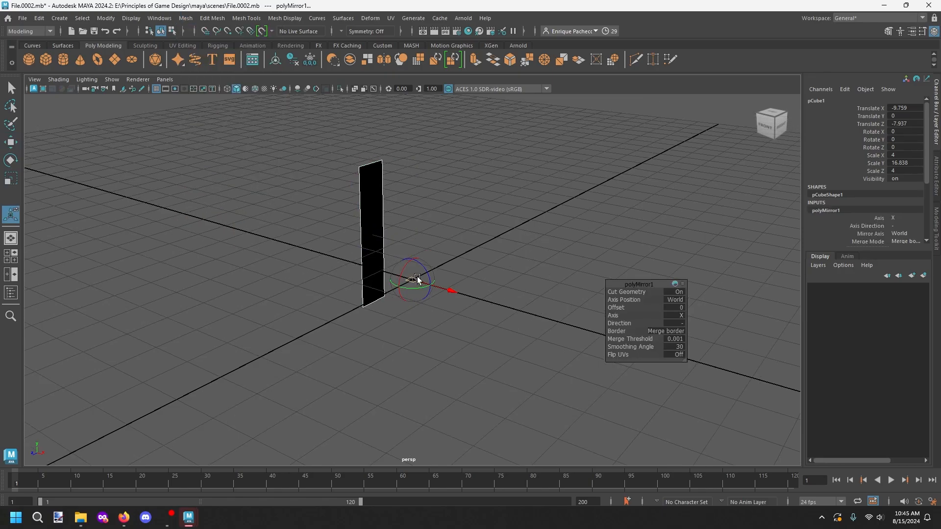
left_click_drag(360, 243, 358, 287, "alt")
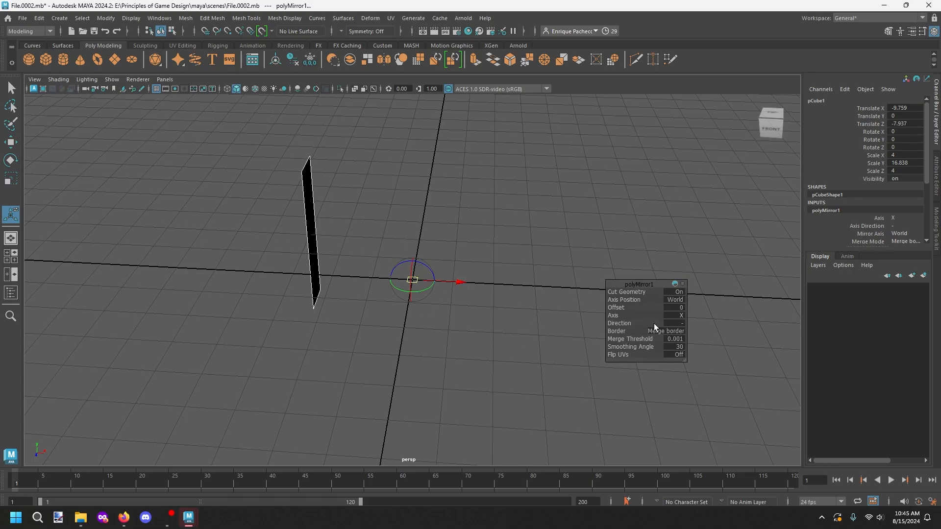
left_click_drag(622, 324, 571, 321)
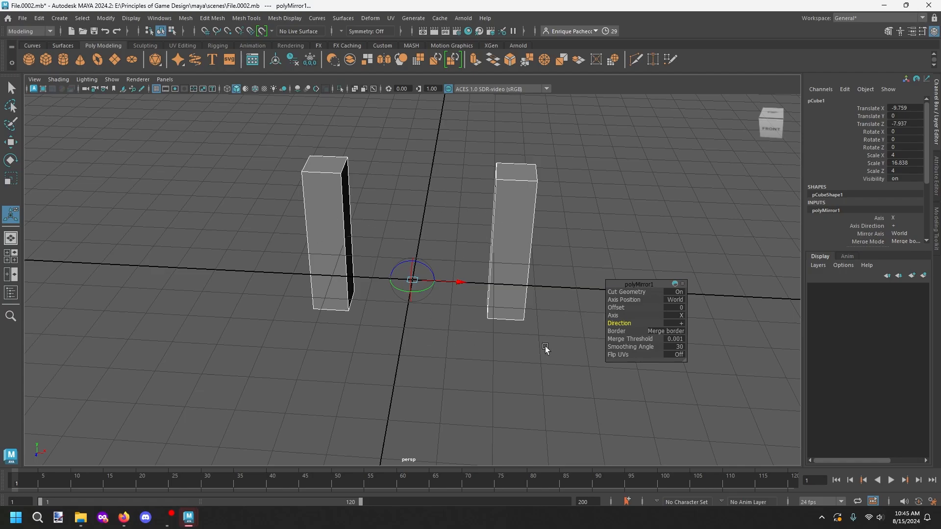
left_click_drag(543, 350, 510, 343, "alt")
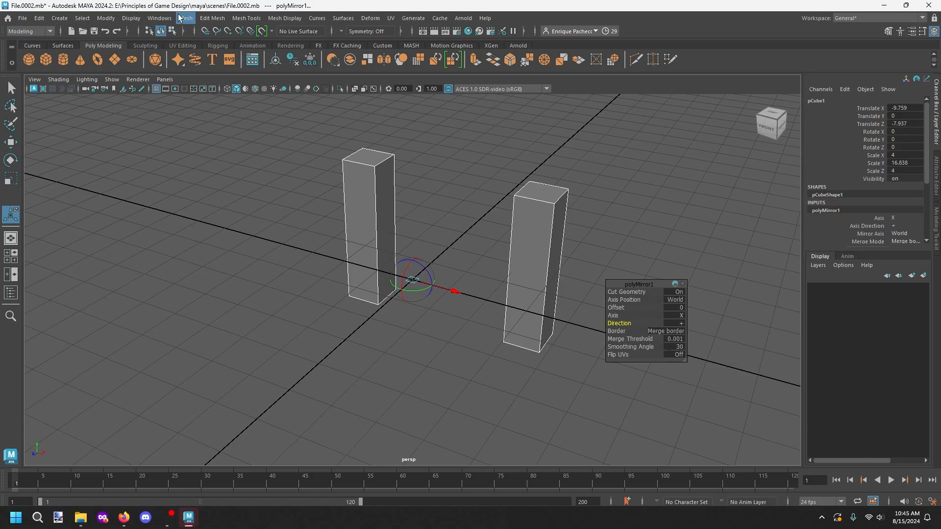
Mirror both columns across the world Z axis with the direction set to + to form four columns.
left_click(179, 18)
left_click(193, 180)
left_click(680, 315)
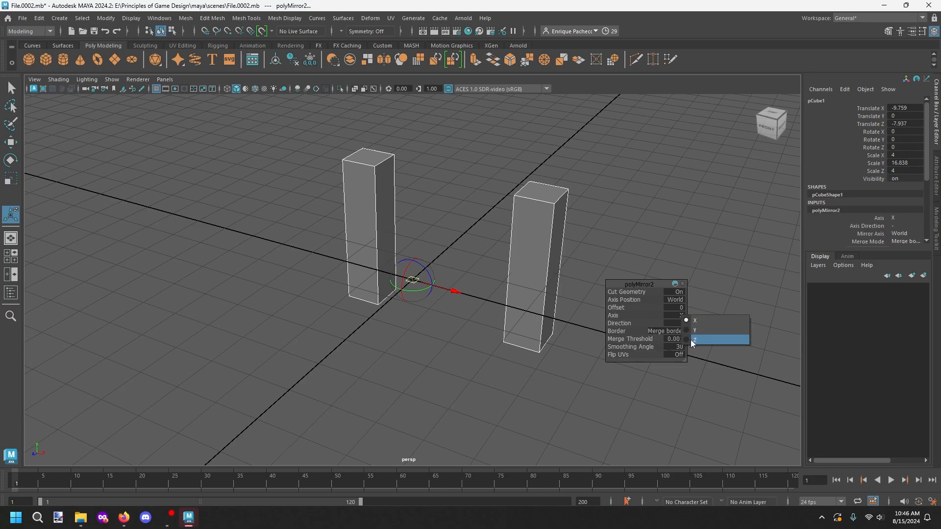
left_click(688, 340)
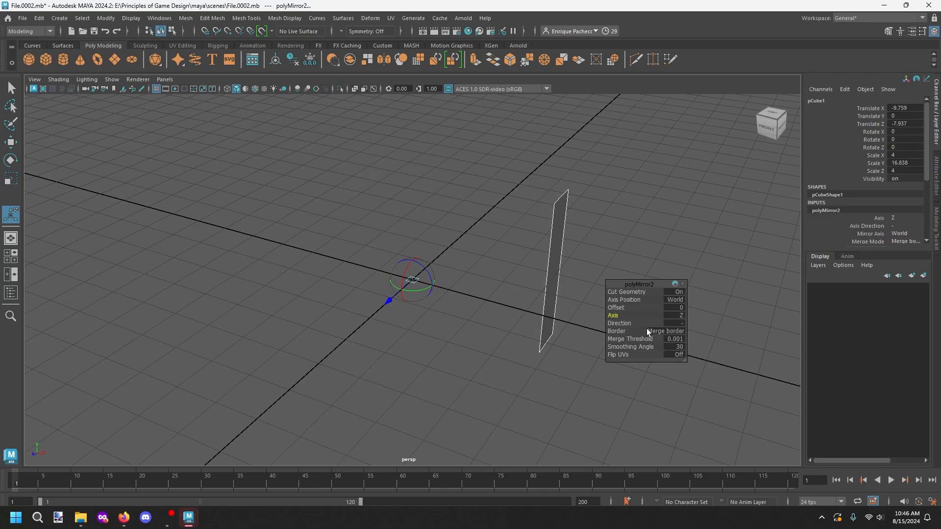
left_click(680, 325)
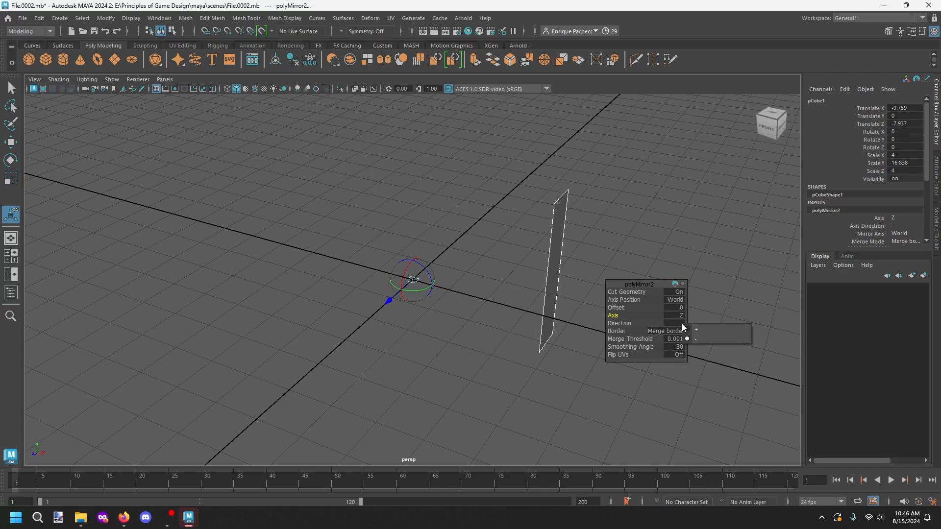
left_click(691, 331)
left_click_drag(447, 369, 384, 274, "alt")
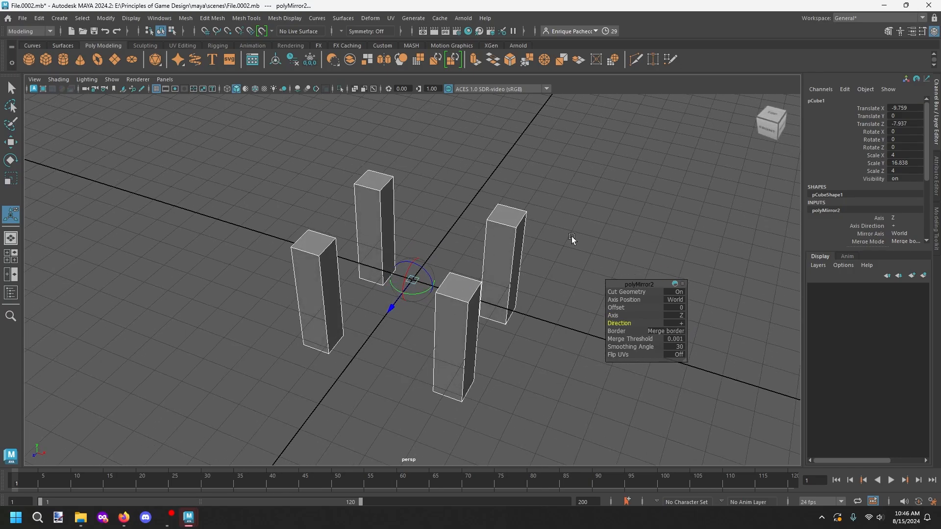
Separate the mirrored mesh into individual column objects and check them by selecting them one at a time.
left_click(478, 295)
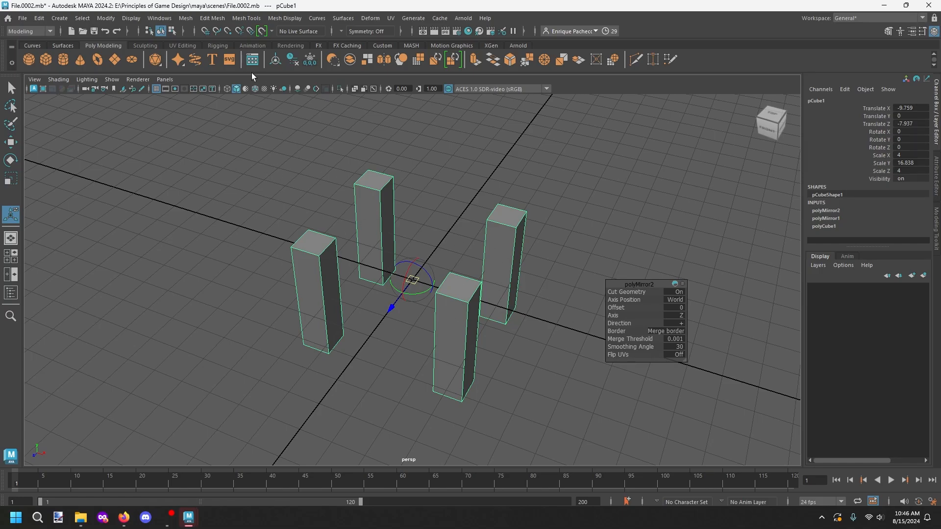
left_click(188, 18)
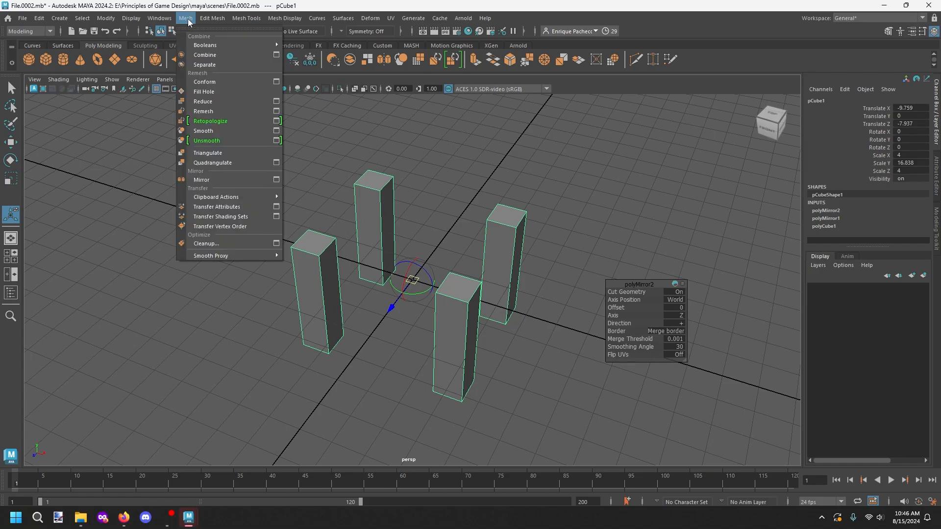
left_click(212, 63)
left_click(630, 335)
left_click(507, 253)
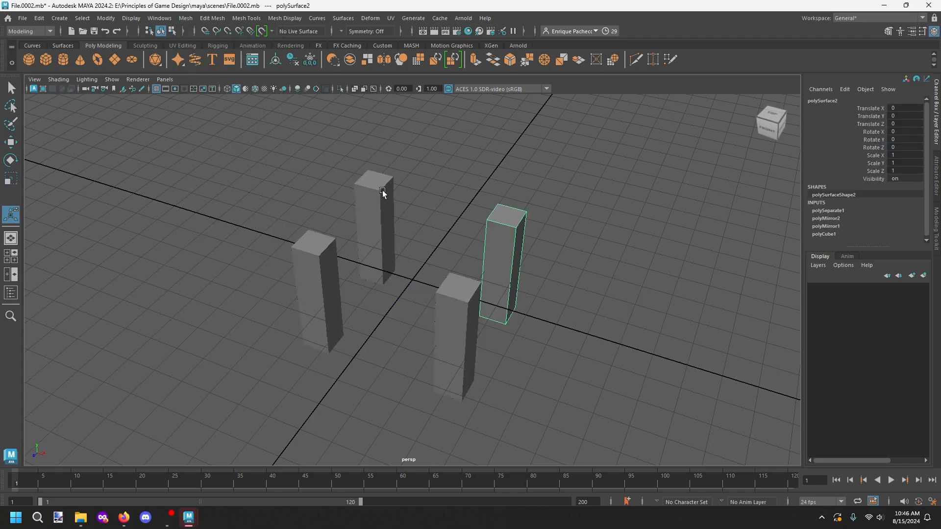
left_click(383, 192)
left_click(327, 237)
Combine the two columns on the positive X side into one mesh.
left_click(469, 304)
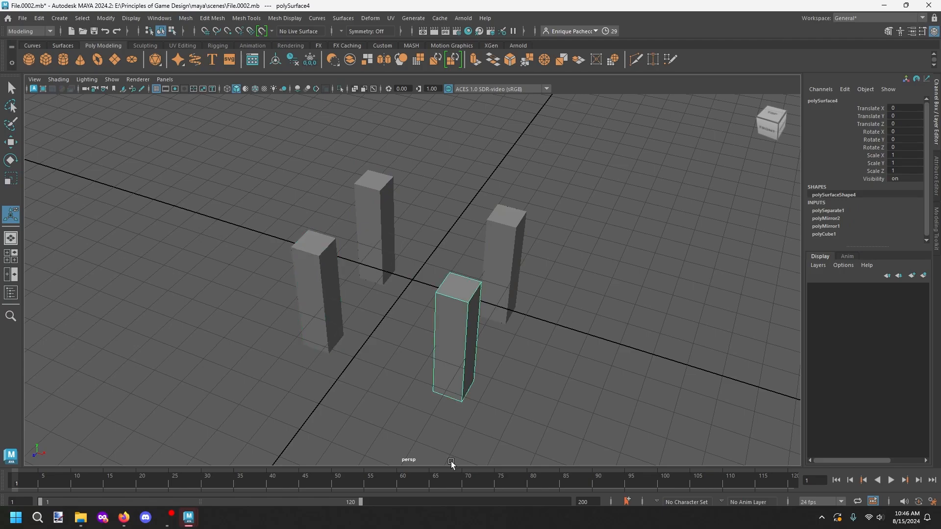
left_click(503, 278, "shift")
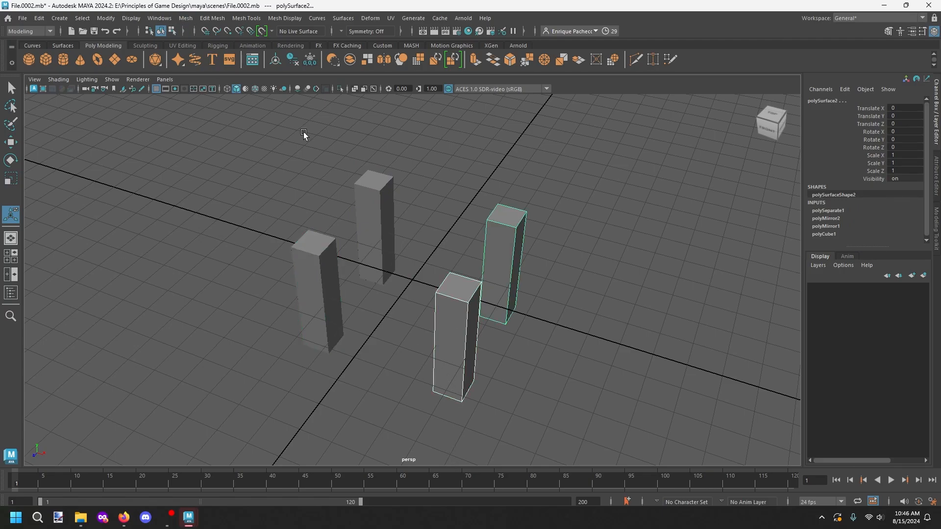
left_click(186, 18)
left_click(223, 56)
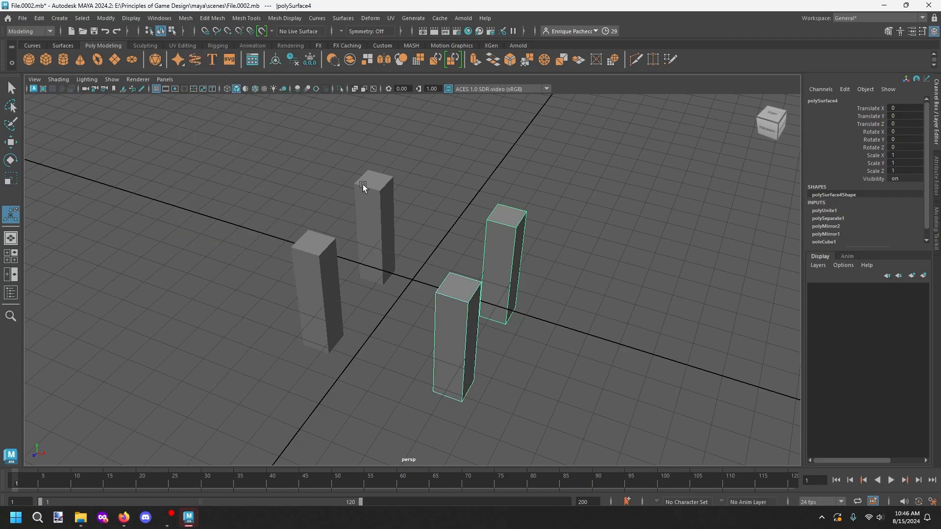
Select the columns one after another to compare the combined pair with the two separate columns.
left_click(393, 277)
left_click(498, 249)
left_click(320, 345)
left_click(363, 193)
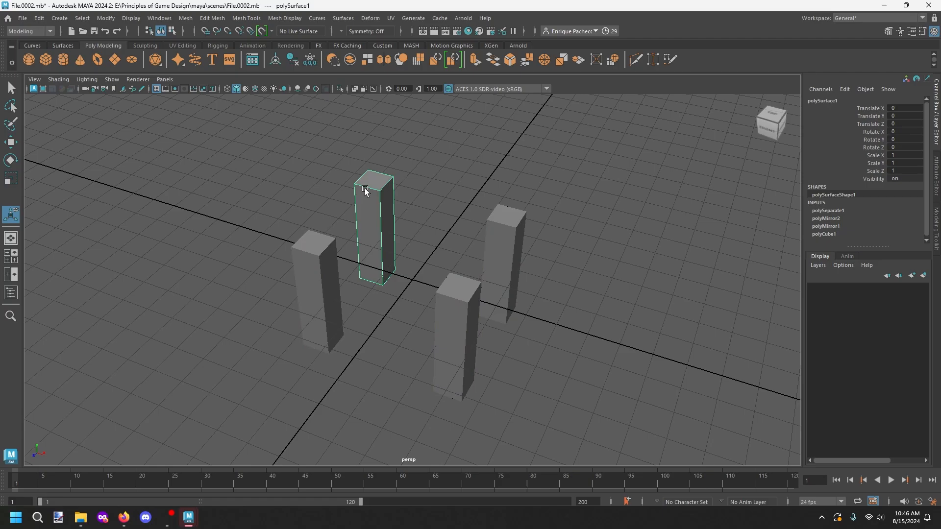
Delete the combined pair of columns and one separate column, keeping only the back column on the negative X side.
left_click_drag(584, 384, 473, 205)
key("Delete")
left_click(313, 321)
key("Delete")
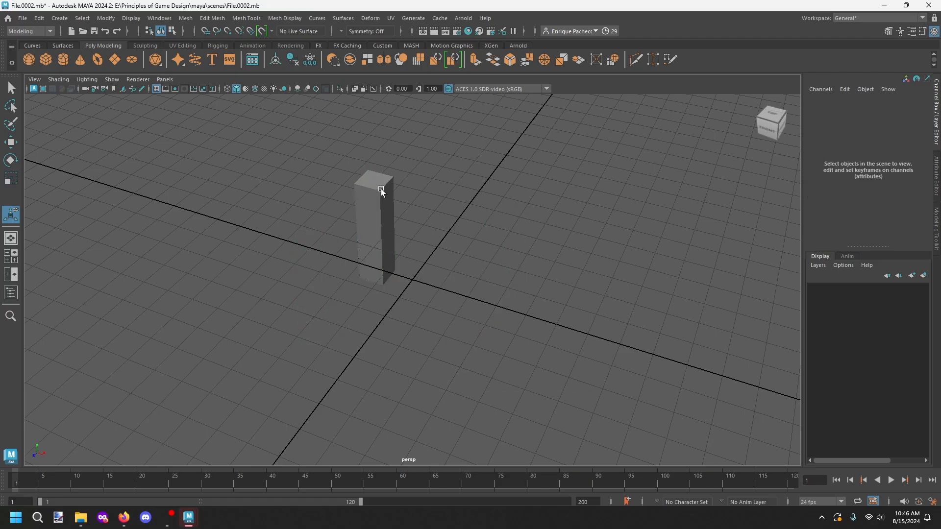
Move the remaining column to the center of the grid, at Translate X 2.44 and Translate Z 1.984.
left_click(381, 189)
key("w")
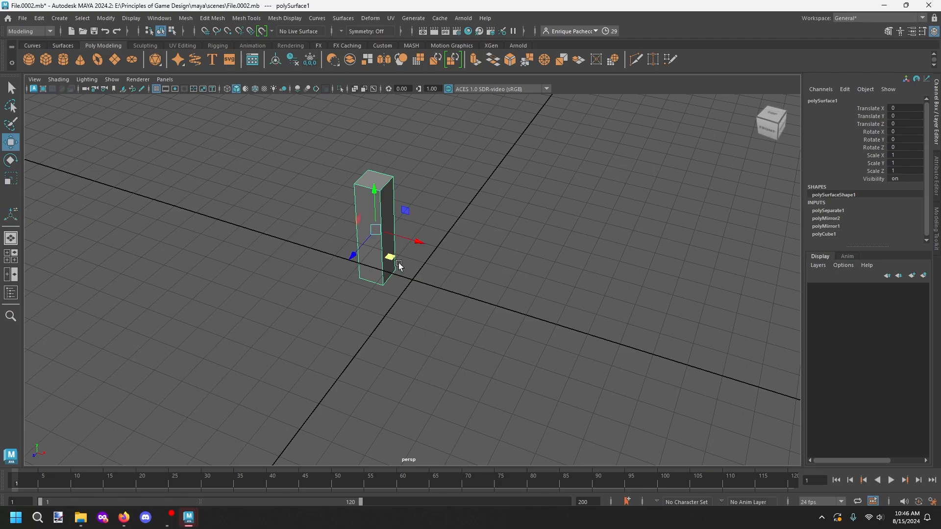
left_click_drag(390, 258, 441, 314)
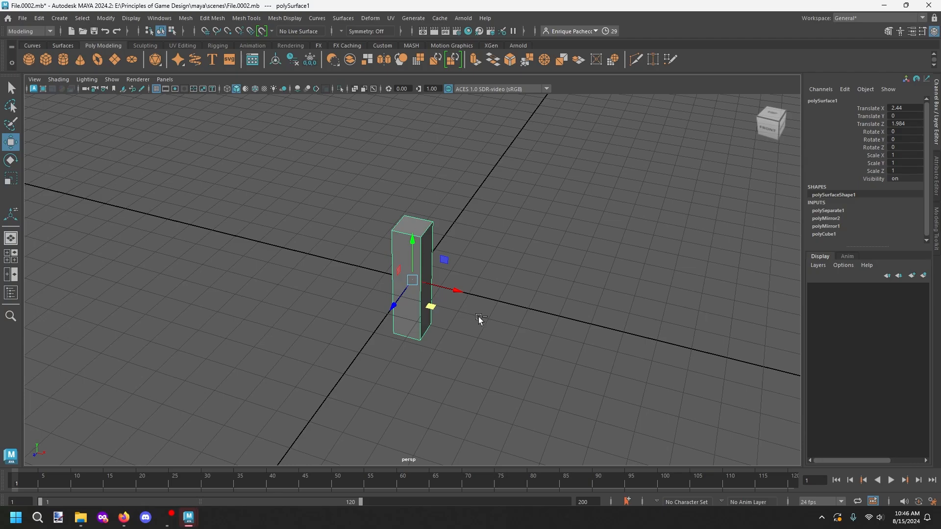
key("ctrl+z")
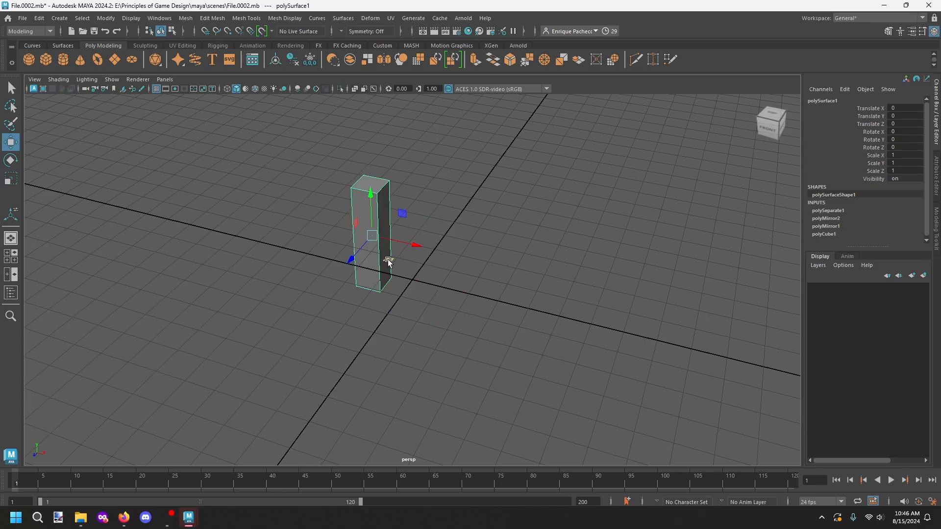
left_click_drag(411, 245, 393, 306)
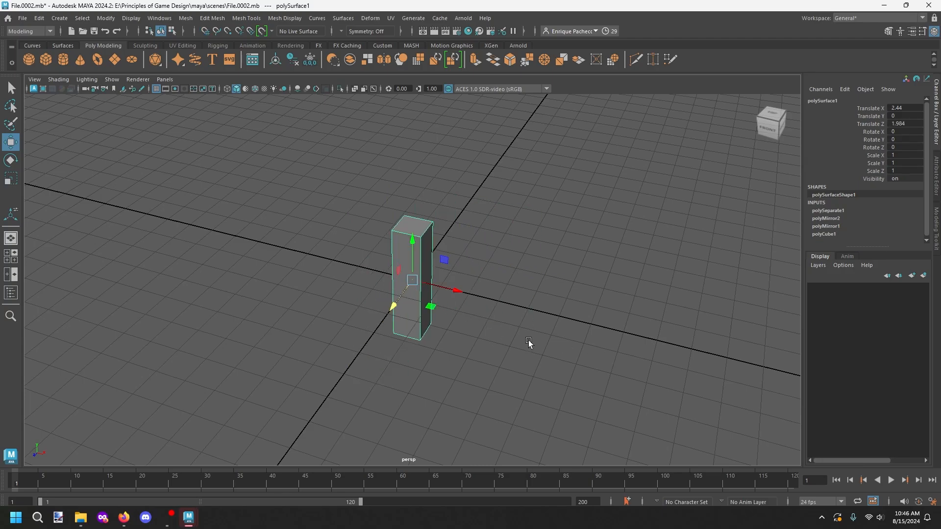
Insert four horizontal edge loops at different heights along the column with the Insert Edge Loop tool.
left_click_drag(528, 340, 534, 350, "alt")
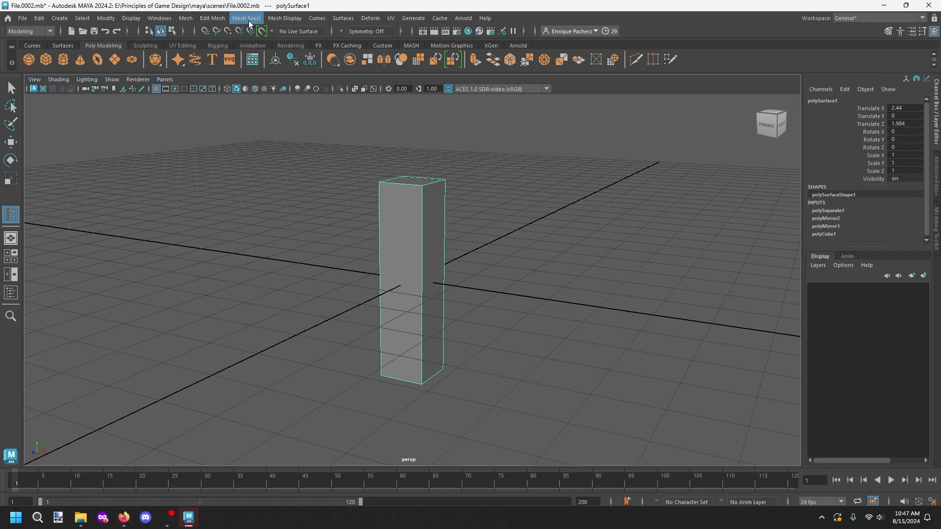
left_click(248, 20)
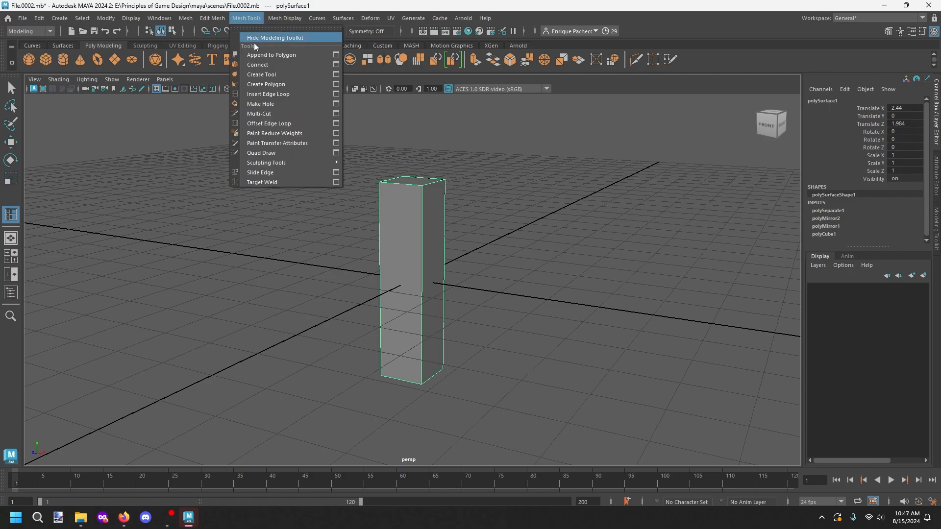
left_click(284, 98)
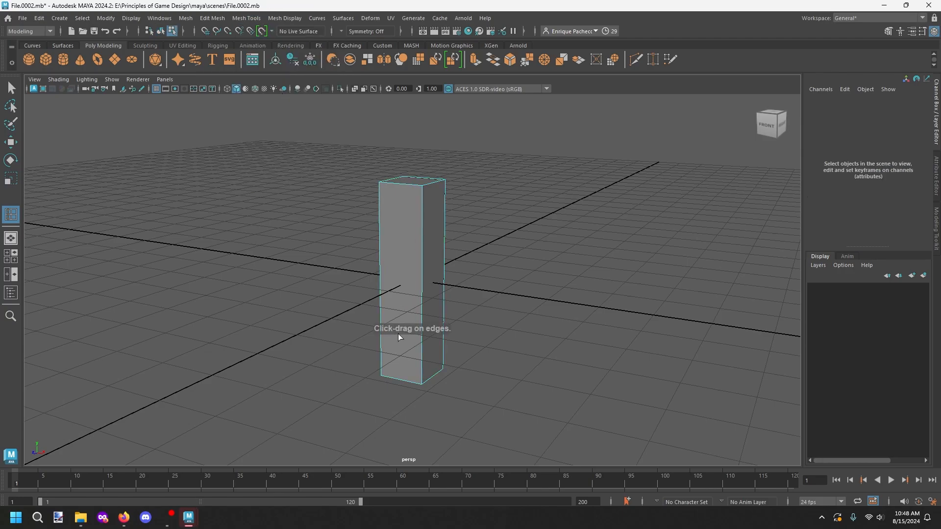
left_click(422, 216)
left_click(421, 246)
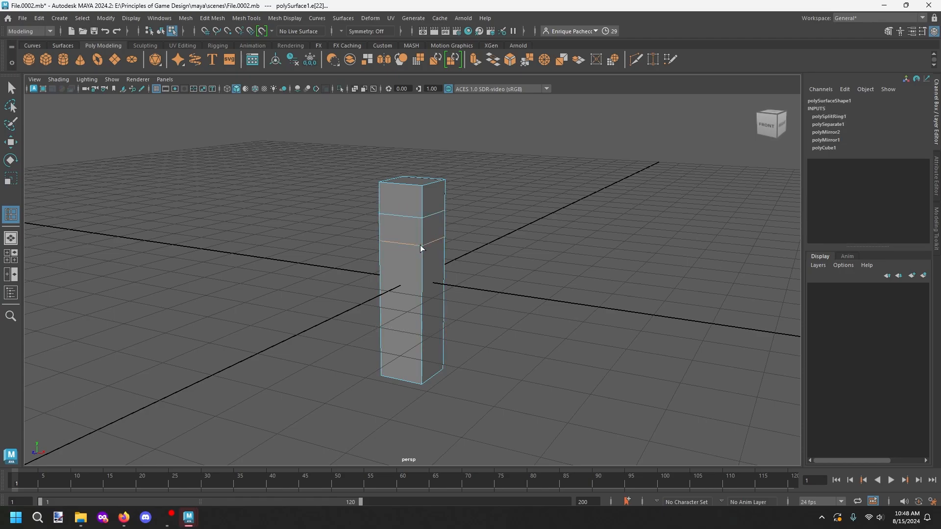
left_click(420, 295)
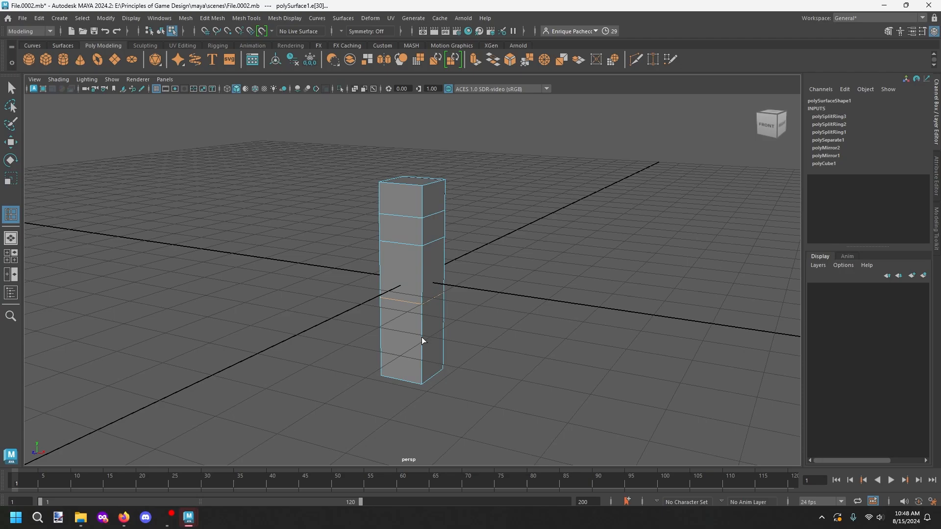
left_click(421, 360)
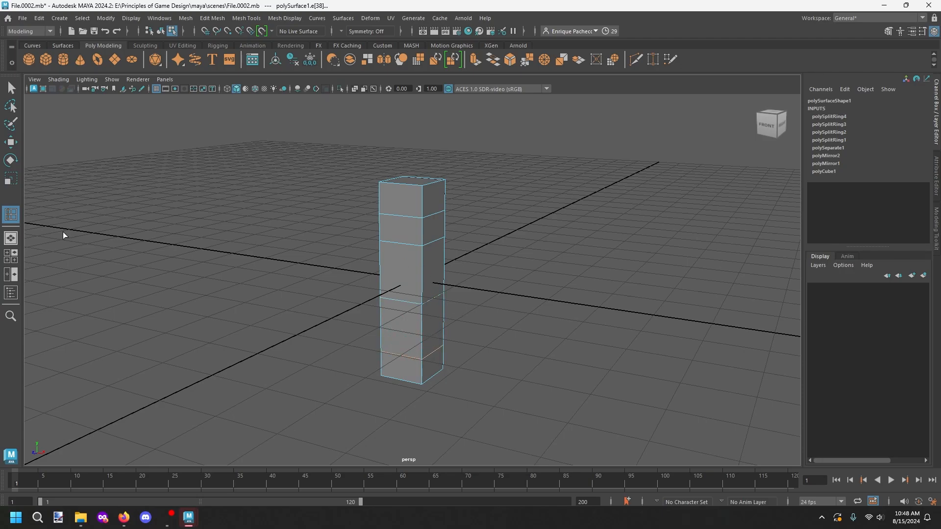
Set Insert Edge Loop to multiple edge loops and add two loops to each of the column's two tallest sections.
double_click(11, 215)
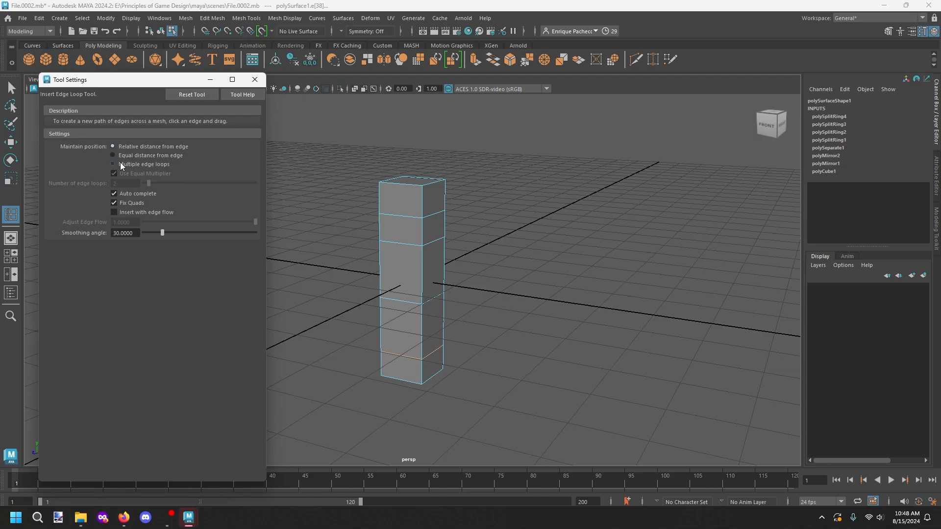
left_click(120, 162)
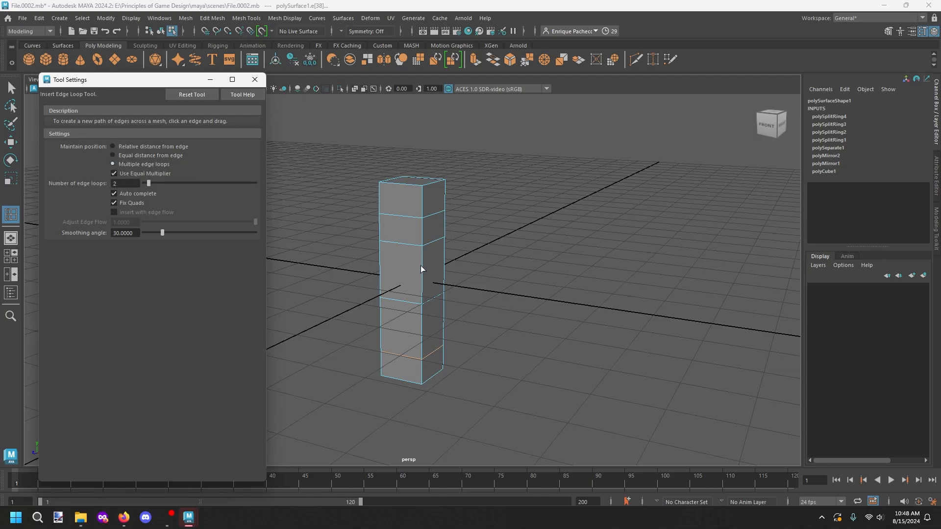
left_click(421, 291)
key("F8")
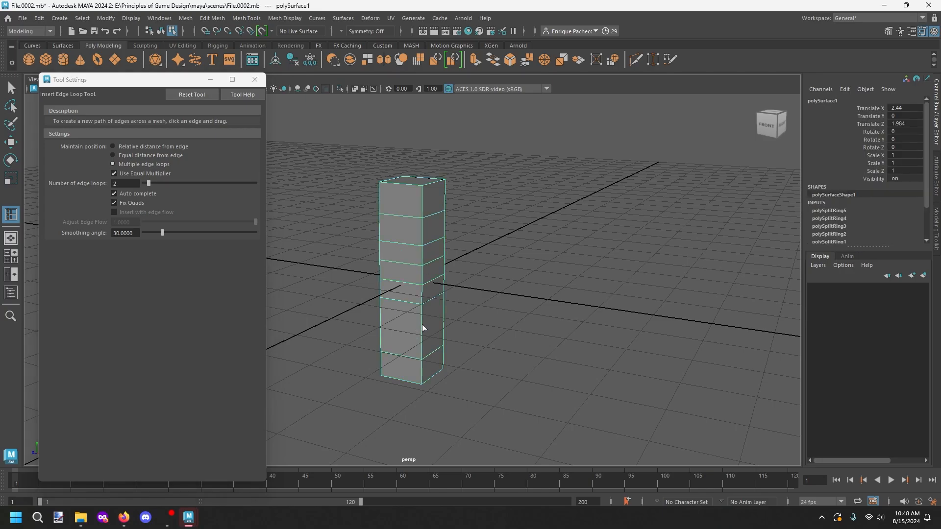
left_click(421, 325)
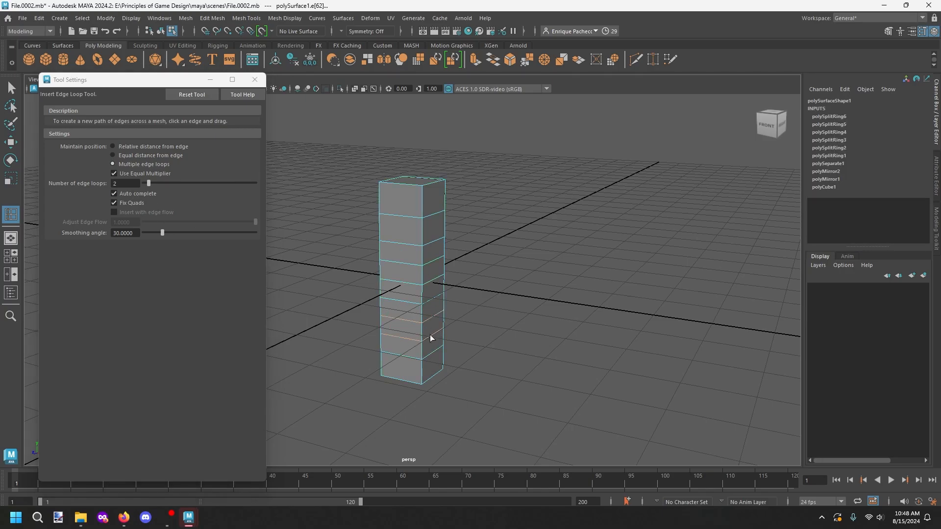
Try inserting 10 vertical edge loops across one side of the column, undo them and close the tool settings.
left_click(131, 185)
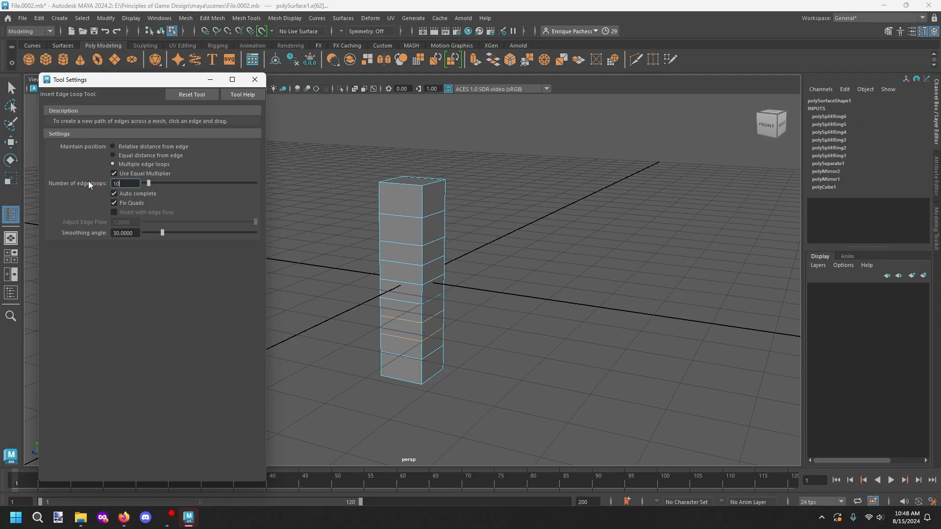
key("Return")
left_click(433, 183)
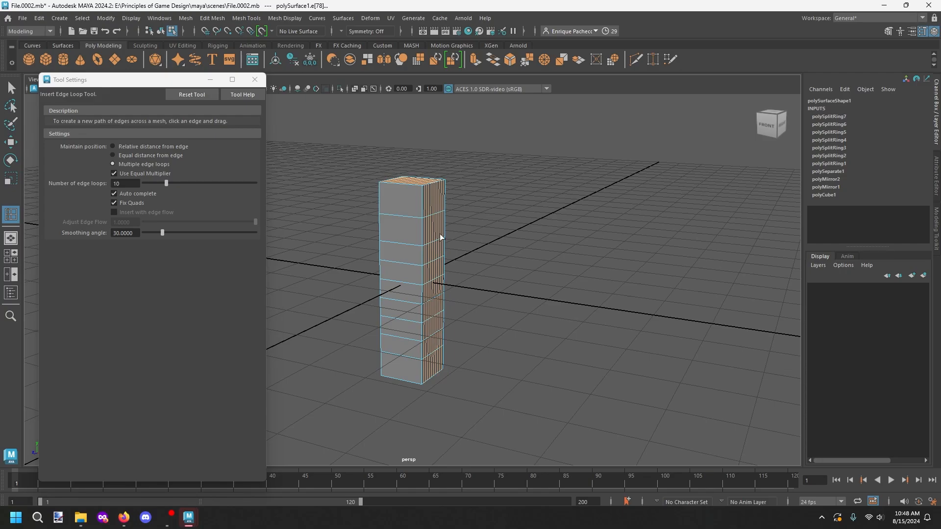
key("ctrl+z")
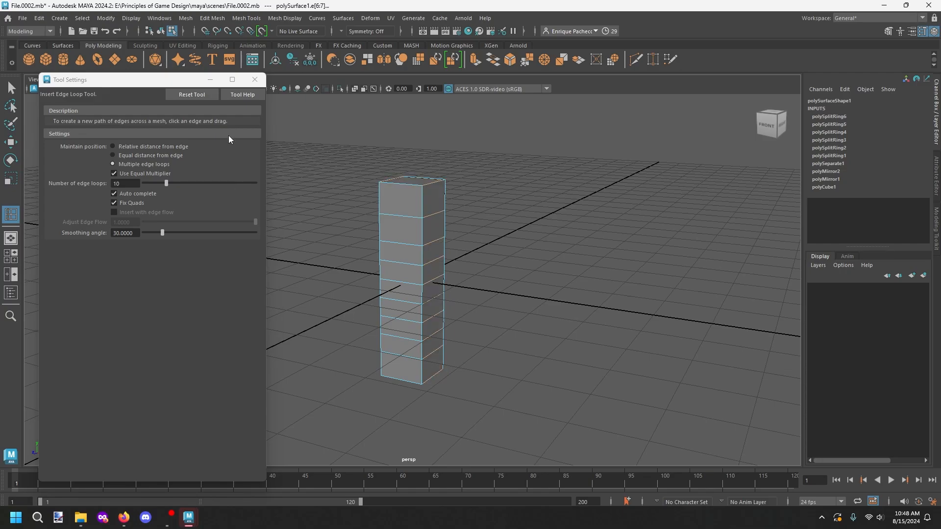
left_click(249, 83)
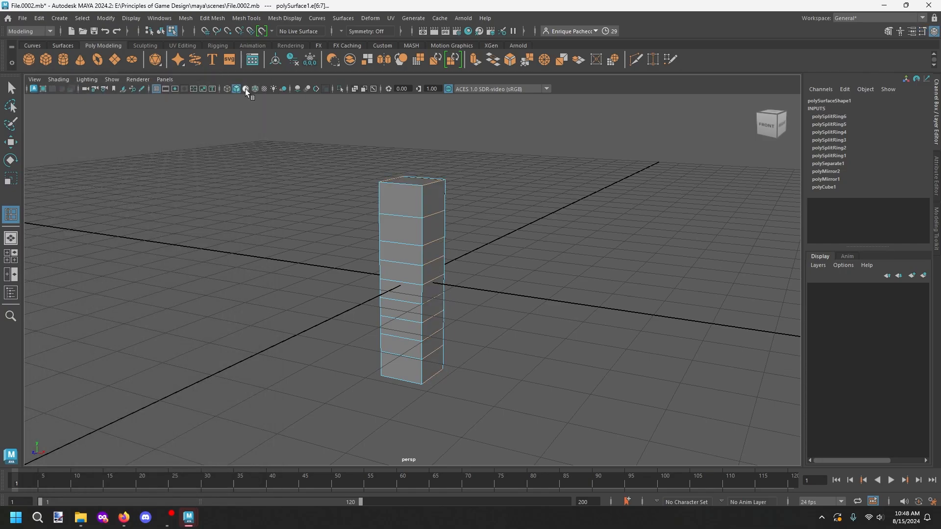
Return to the whole column in object mode and apply a nonlinear Bend deformer to it.
left_click_drag(466, 138, 465, 158, "alt")
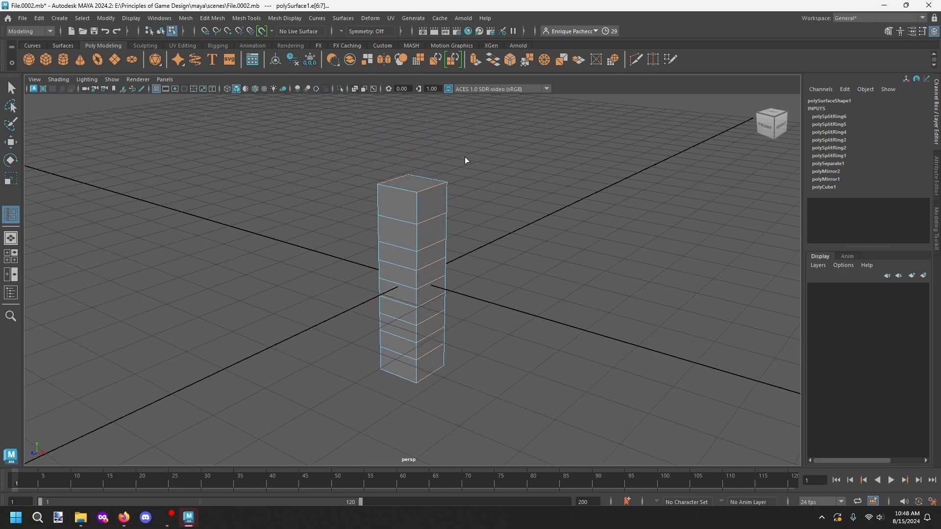
key("q")
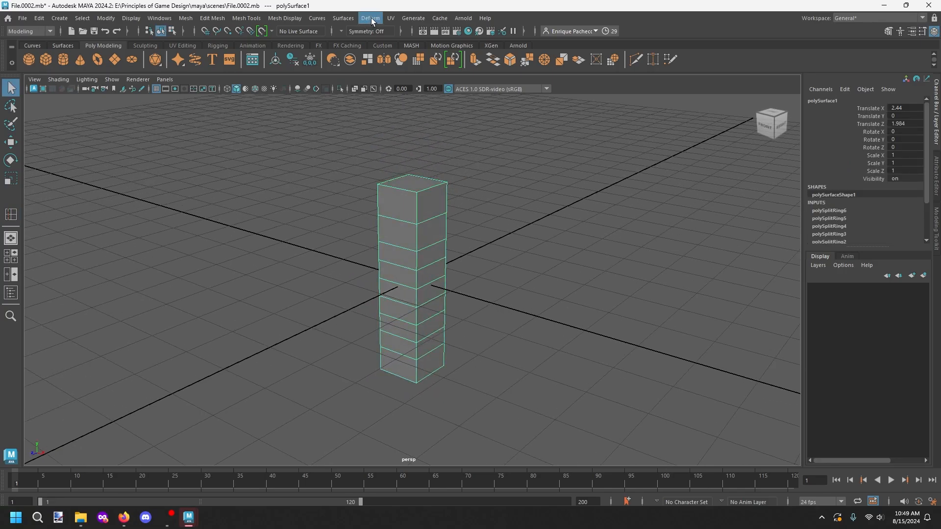
left_click(372, 21)
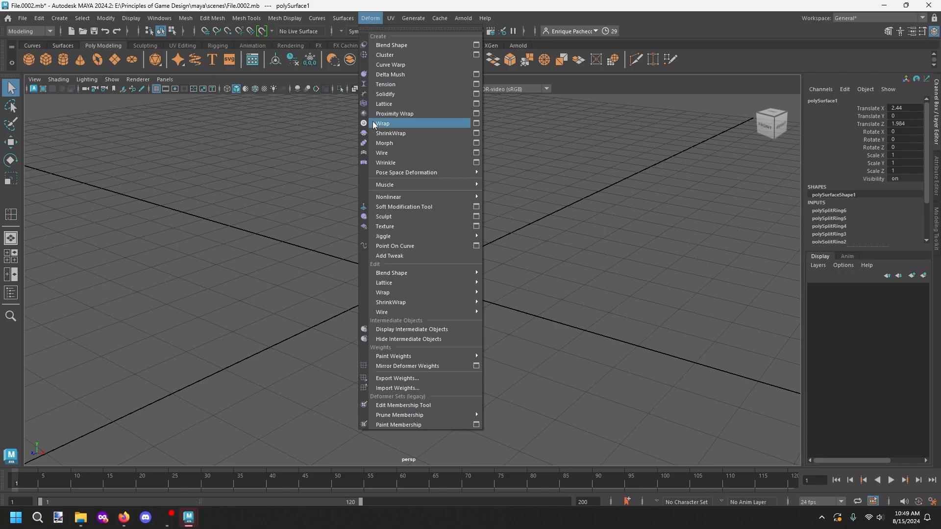
mouse_move(415, 197)
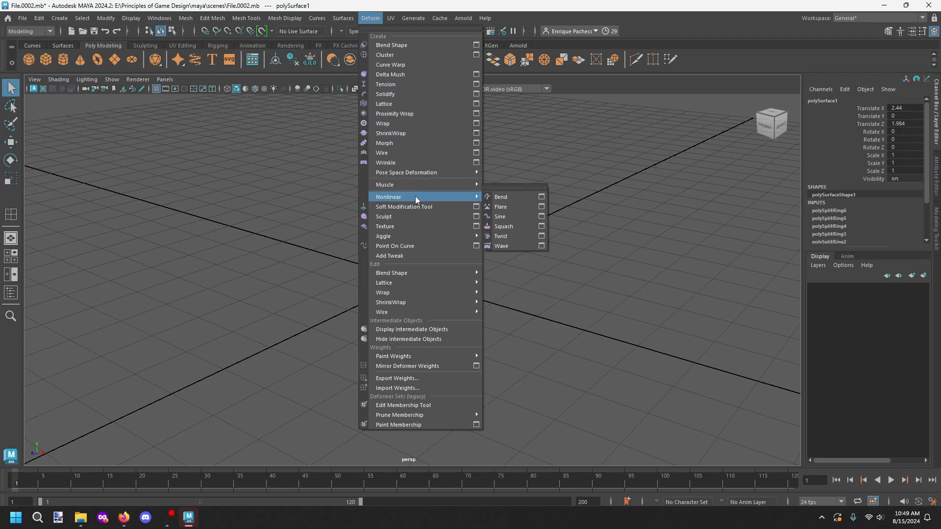
left_click(512, 196)
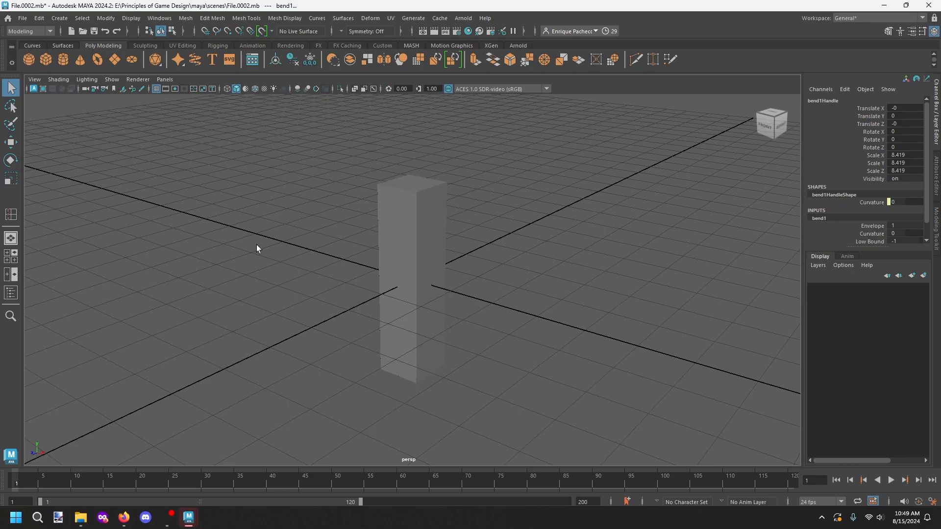
Compare shaded and wireframe display, ending in wireframe, to examine the bend handle inside the column.
scroll(464, 277, "down", 2)
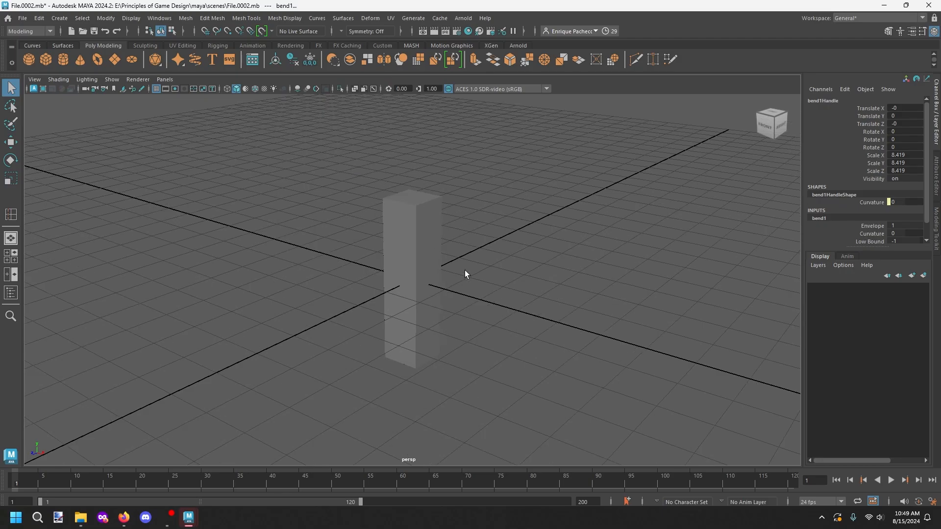
scroll(868, 233, "down", 2)
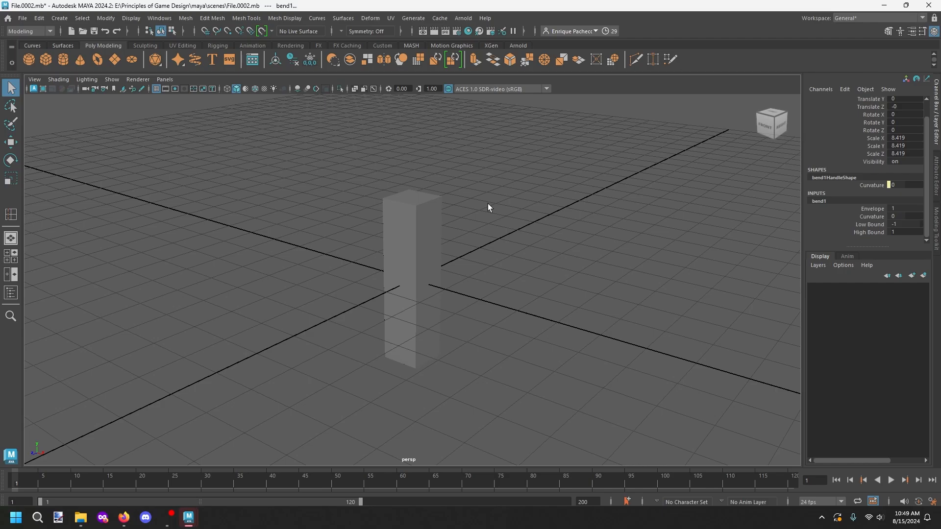
key("4")
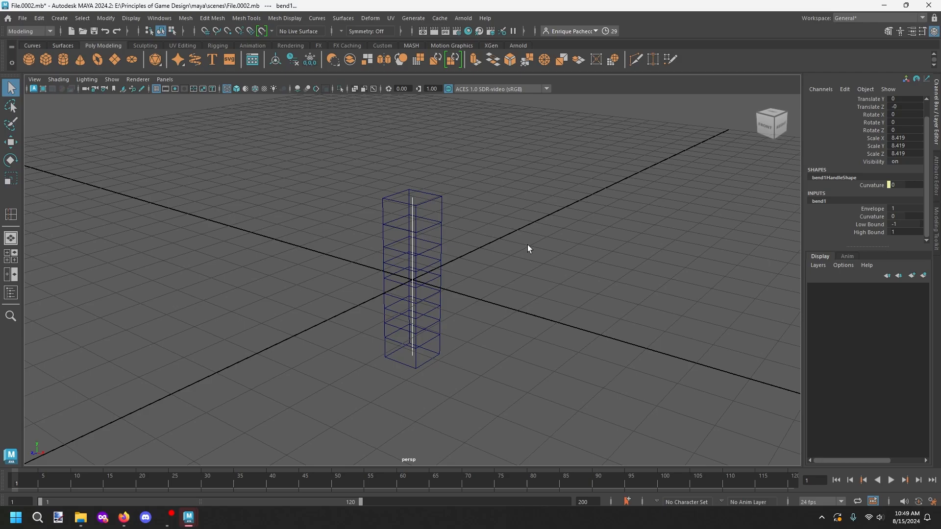
left_click_drag(527, 245, 535, 250, "alt")
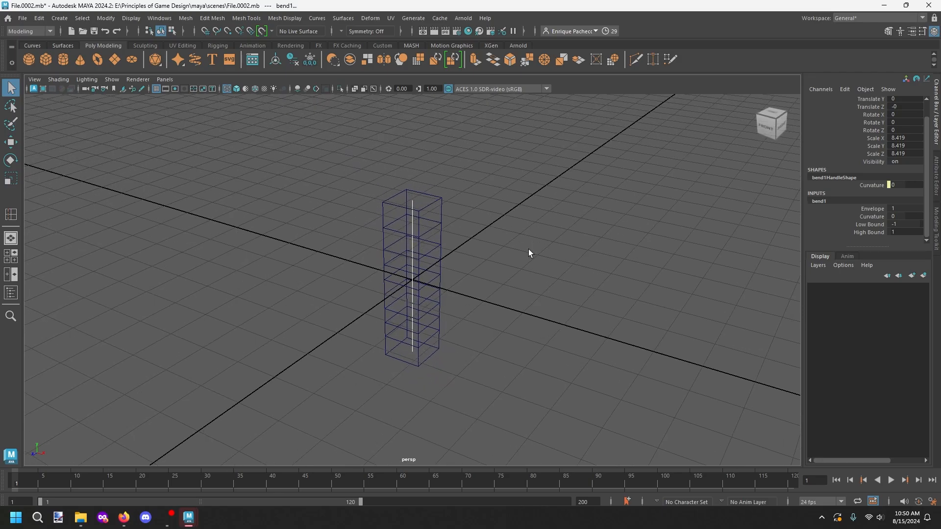
key("5")
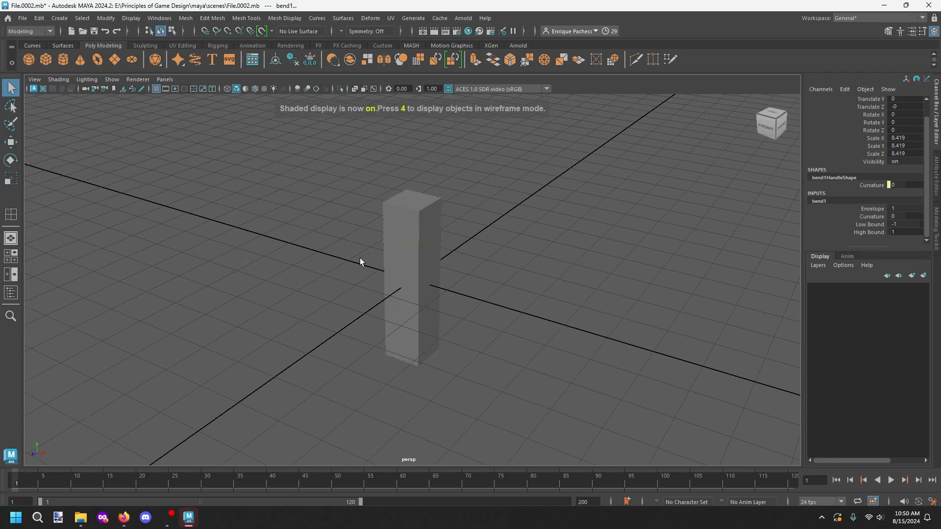
key("4")
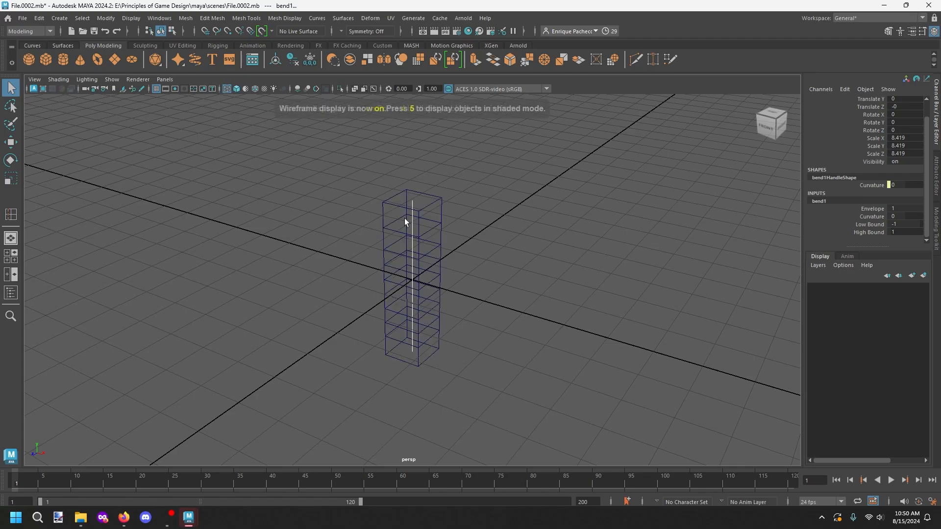
key("5")
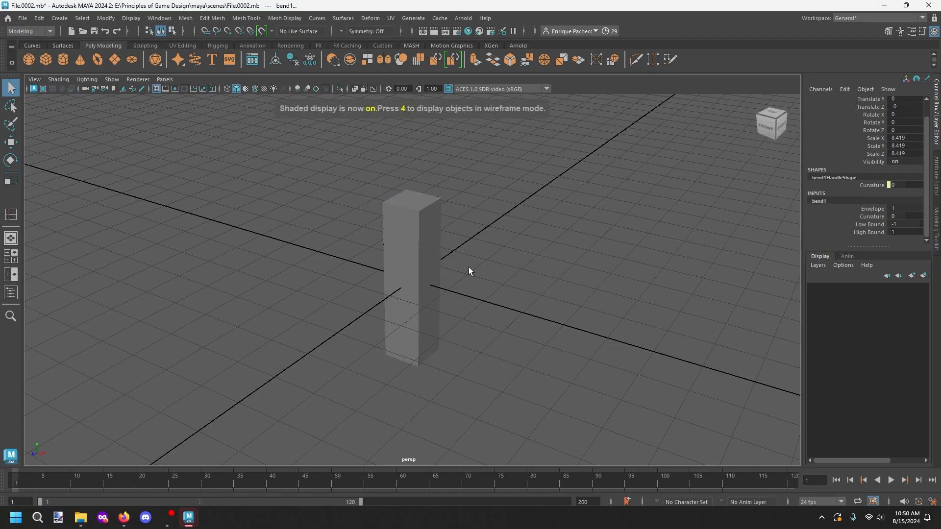
key("4")
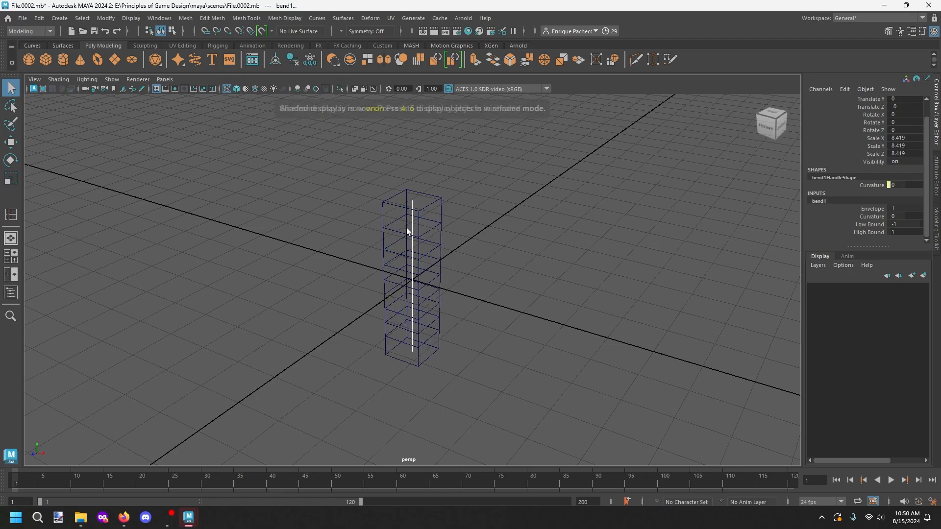
left_click_drag(413, 227, 369, 224, "alt")
scroll(369, 224, "up", 3)
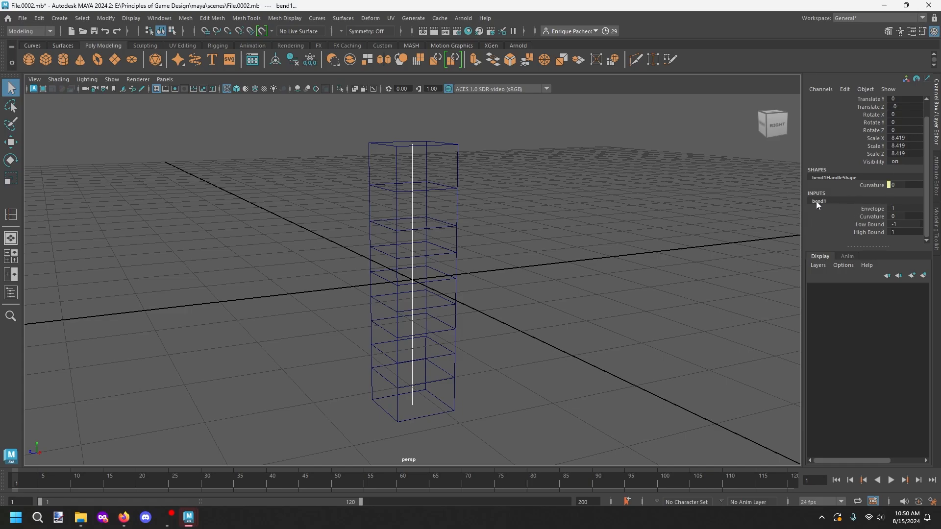
Set the bend deformer's Curvature to 45.
double_click(903, 217)
type("45")
key("Return")
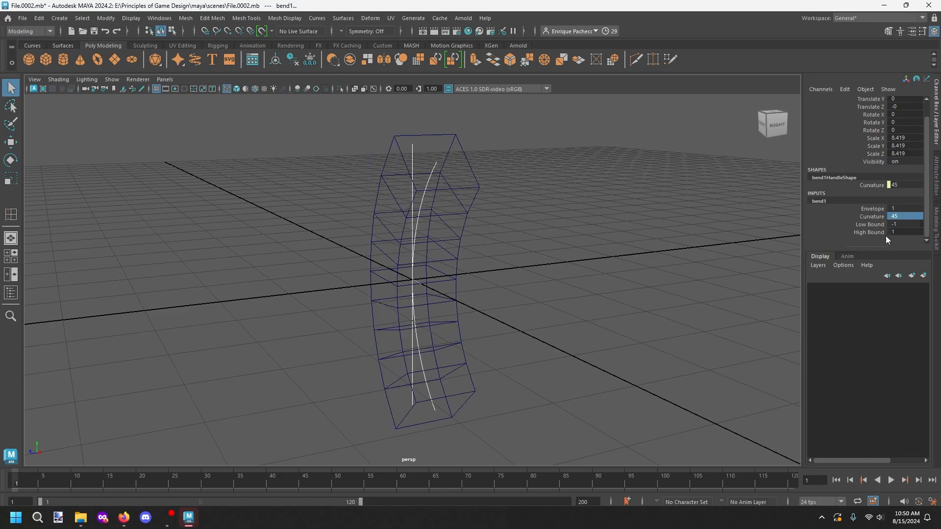
Examine the bent column in shaded and wireframe display, set the bend deformer's Curvature to 90, and return to shaded display.
key("5")
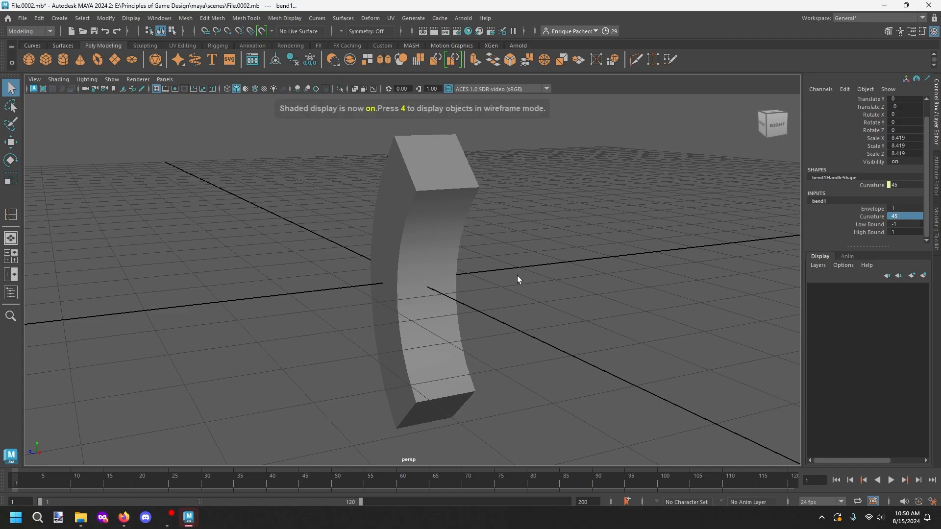
mouse_move(517, 275)
left_mouse_down("alt")
mouse_move(573, 273)
mouse_move(467, 338)
left_mouse_up("alt")
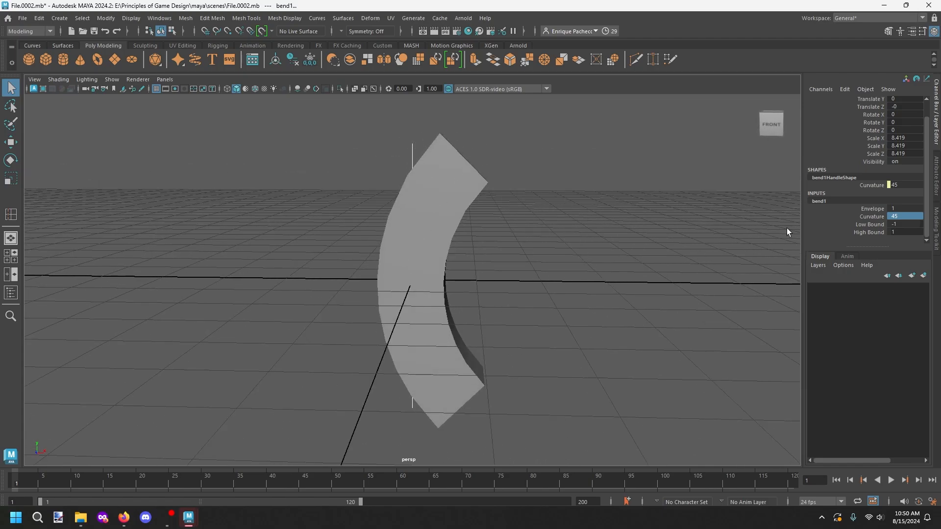
key("4")
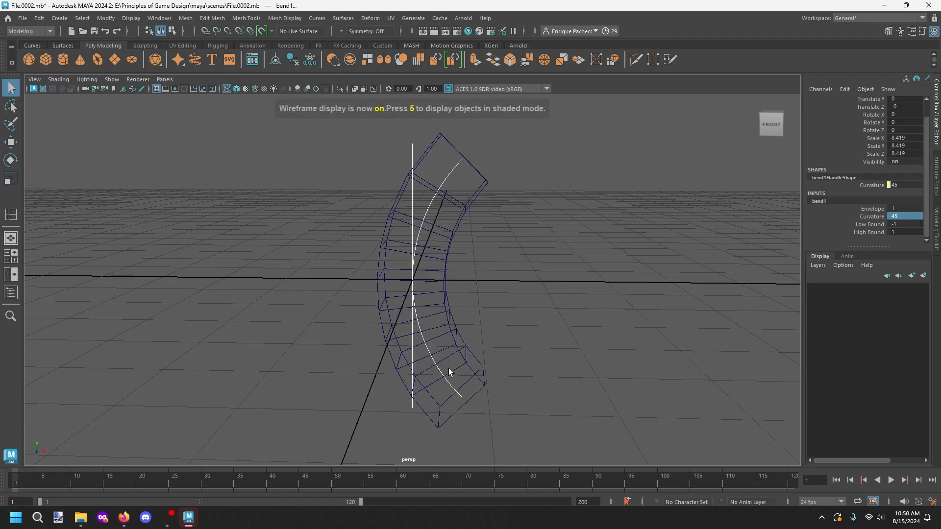
left_click(901, 214)
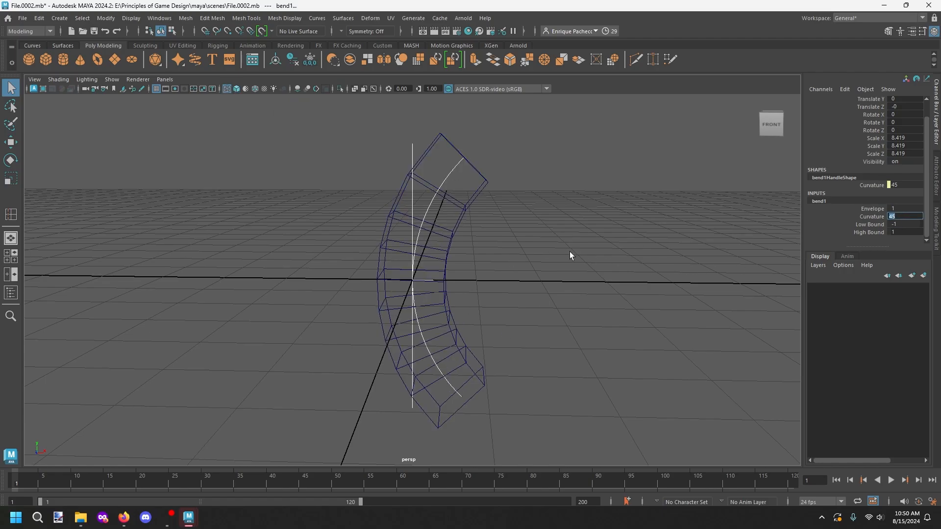
type("90")
key("Return")
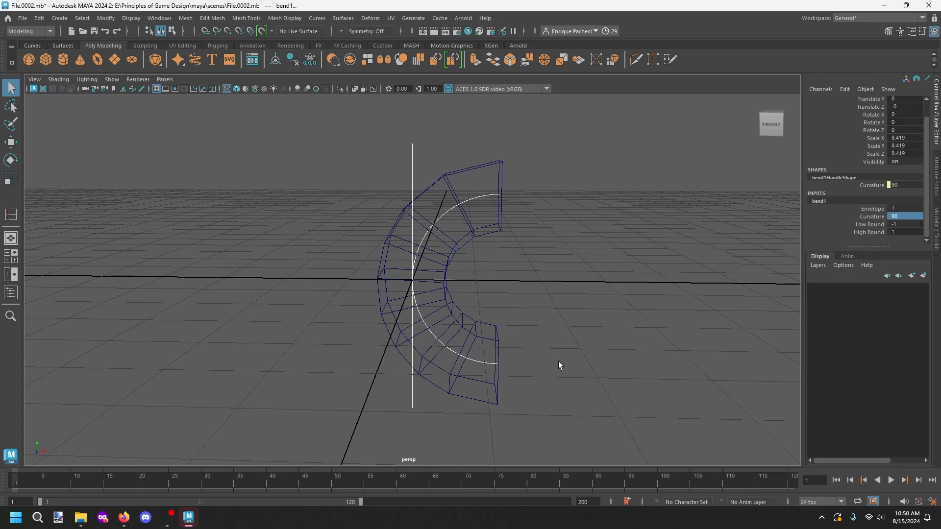
key("5")
Undo the bend deformer and the preceding edits to restore the plain straight column.
key("ctrl+z")
key("ctrl+z")
key("ctrl+z")
key("ctrl+z")
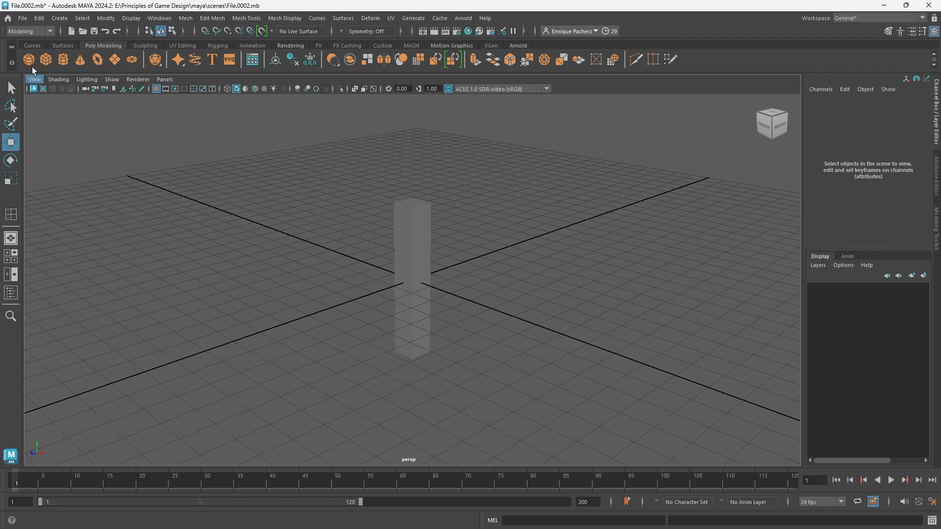
Switch the menu set to Rigging, to Animation, and finally to Rendering.
left_click(50, 32)
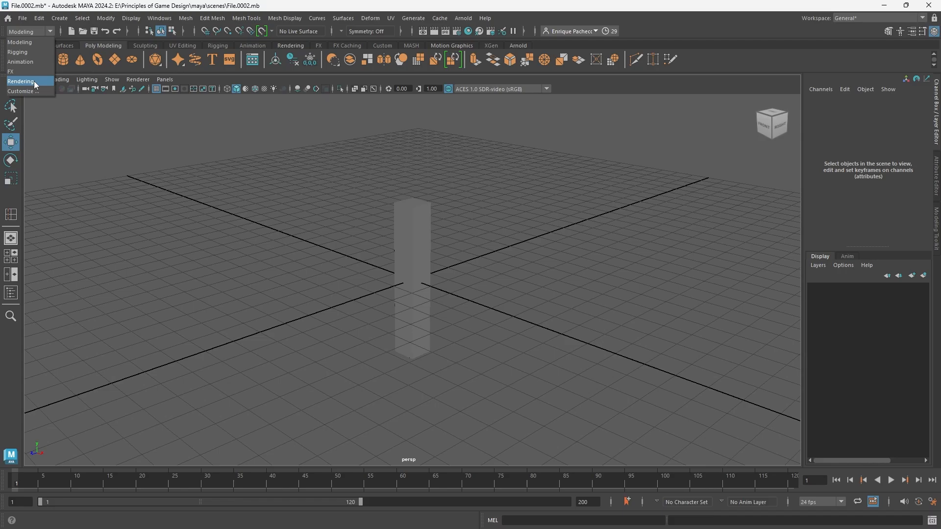
left_click(31, 54)
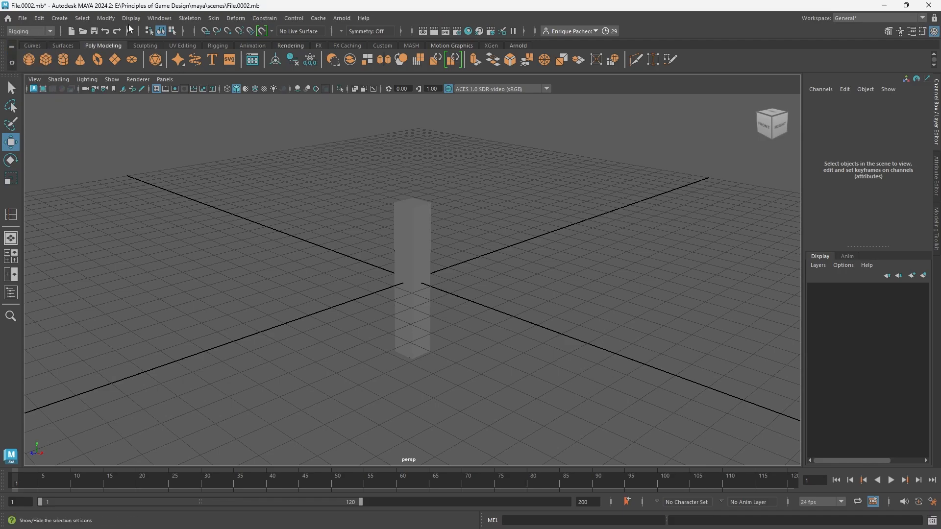
left_click(39, 32)
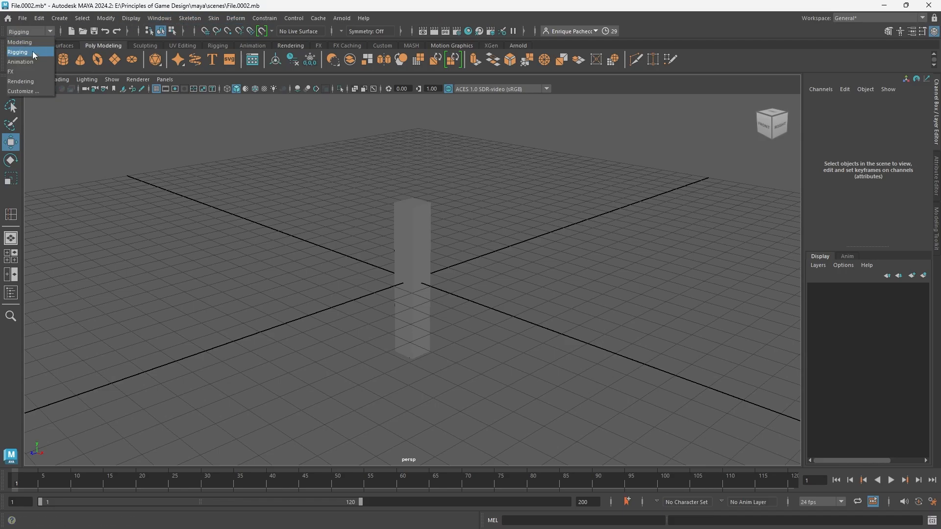
left_click(30, 61)
left_click(38, 33)
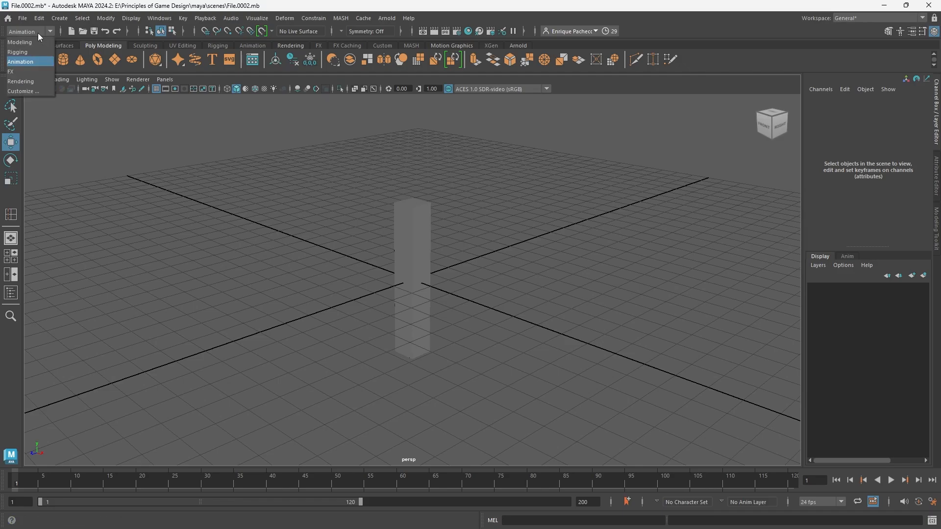
left_click(43, 82)
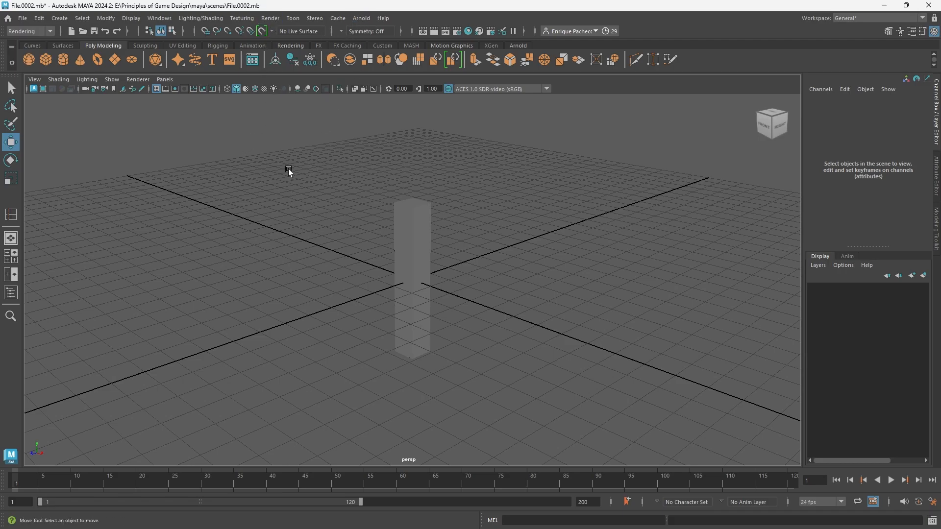
Open the Render Settings and set the output image format to png.
left_click(272, 22)
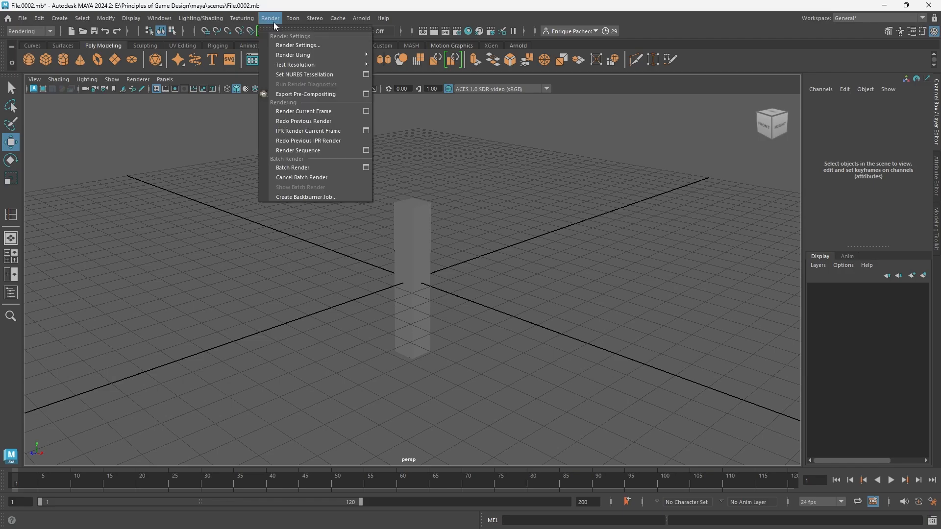
mouse_move(283, 54)
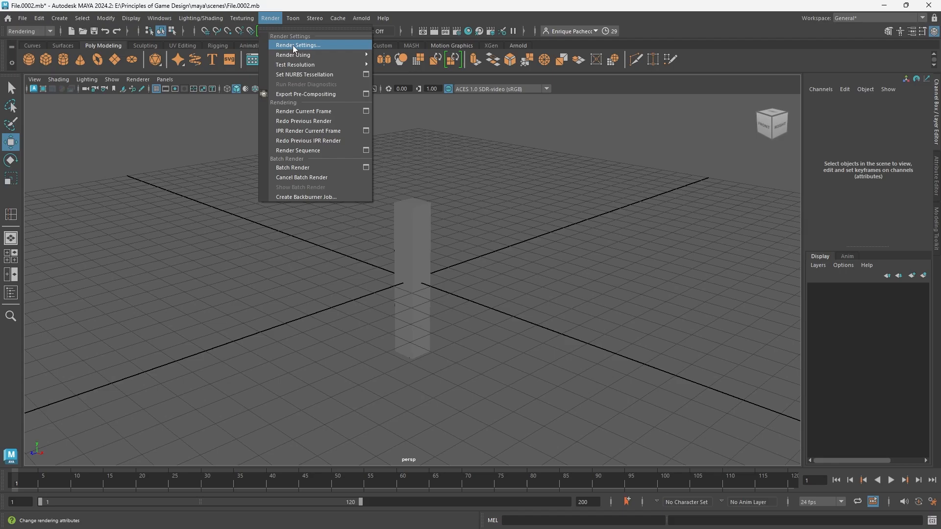
left_click(292, 45)
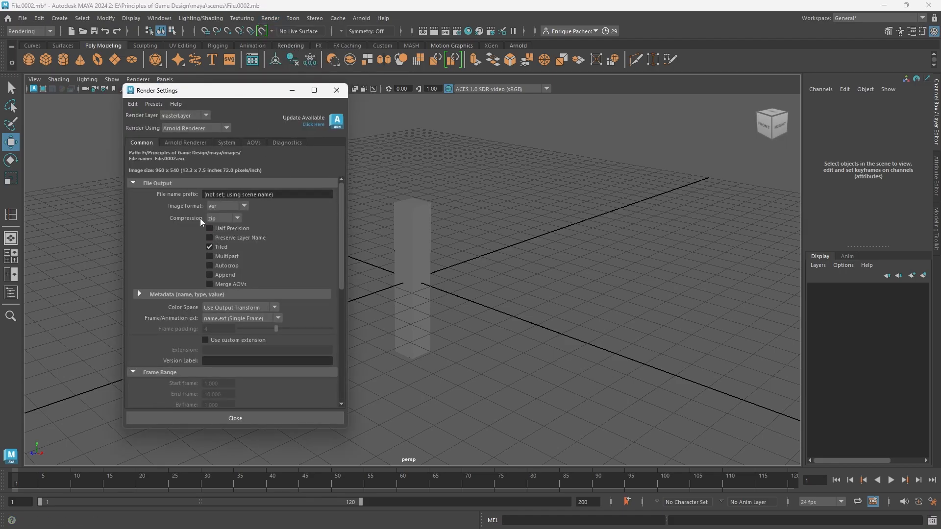
left_click(238, 205)
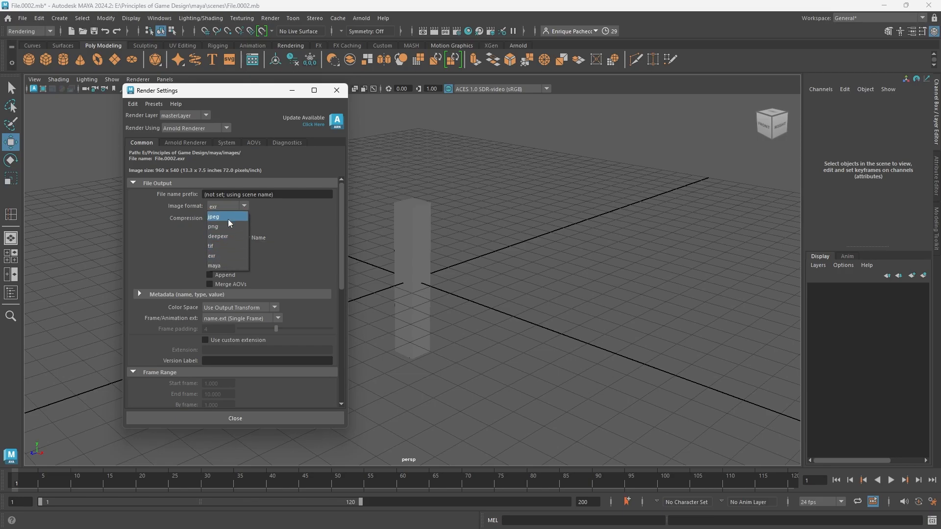
left_click(228, 226)
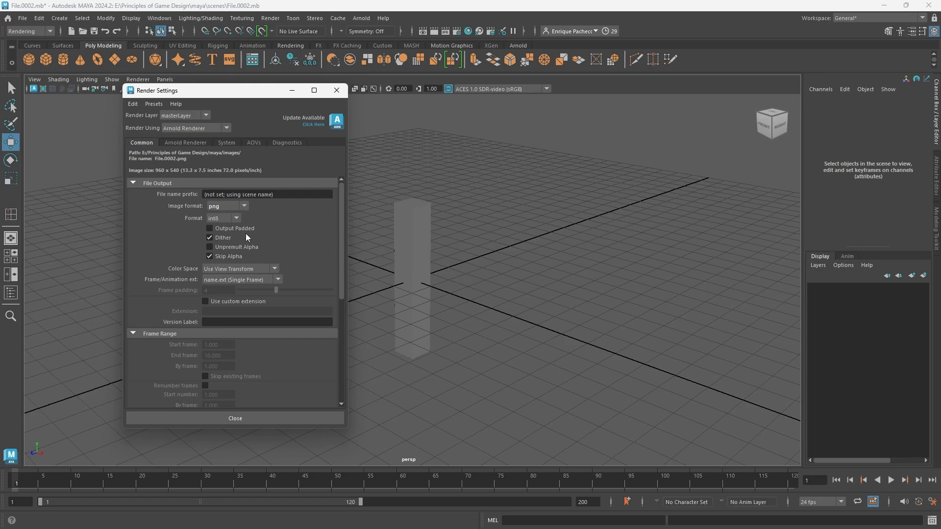
Set the render image size to 1920 × 1080 pixels at a resolution of 300 pixels/inch and close the settings.
scroll(245, 233, "down", 5)
scroll(248, 233, "down", 2)
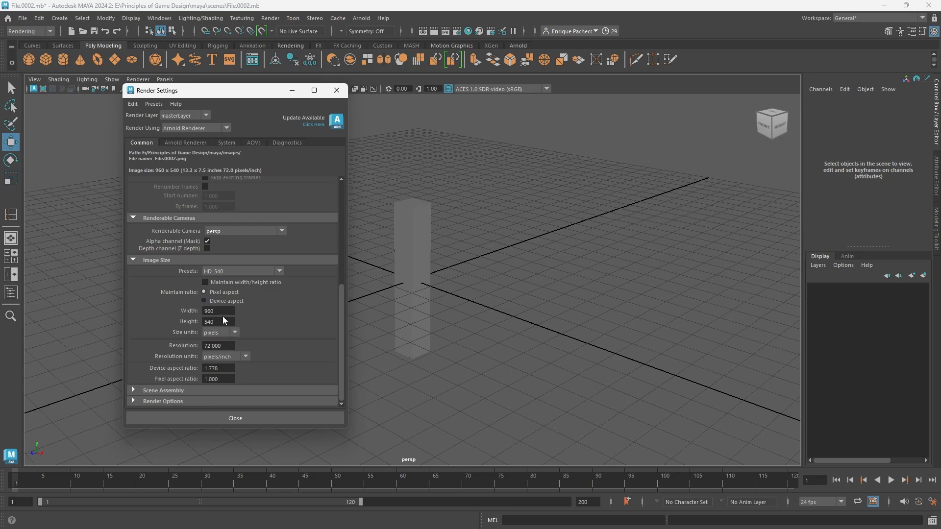
left_click_drag(228, 311, 176, 300)
type("1920")
key("Tab")
type("1080")
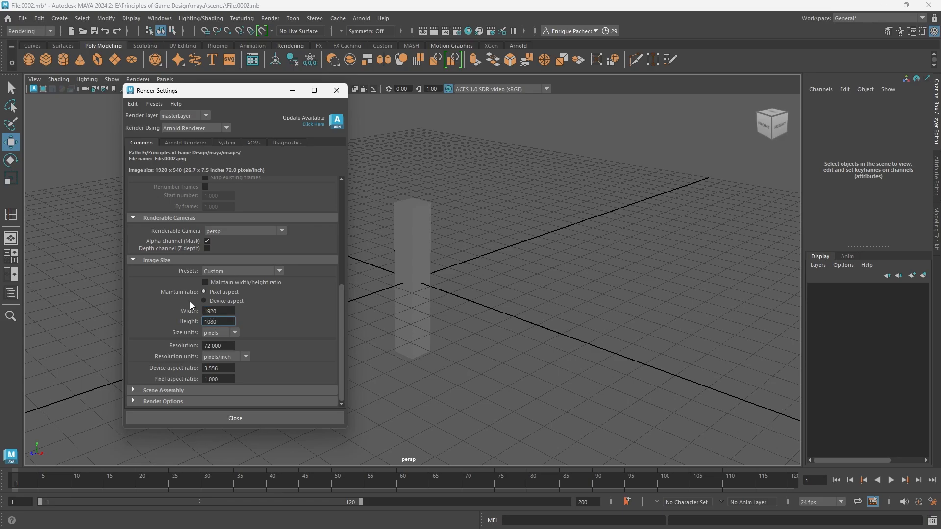
key("Tab")
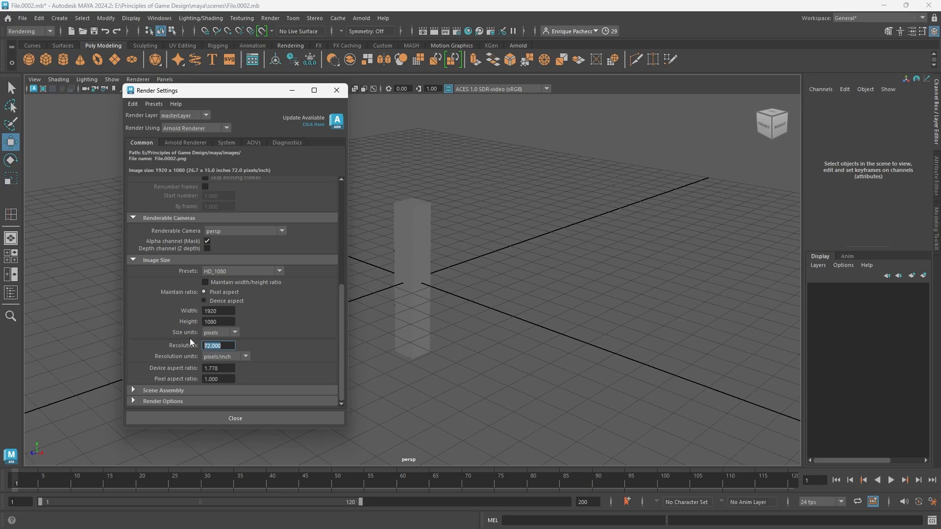
type("300")
key("Return")
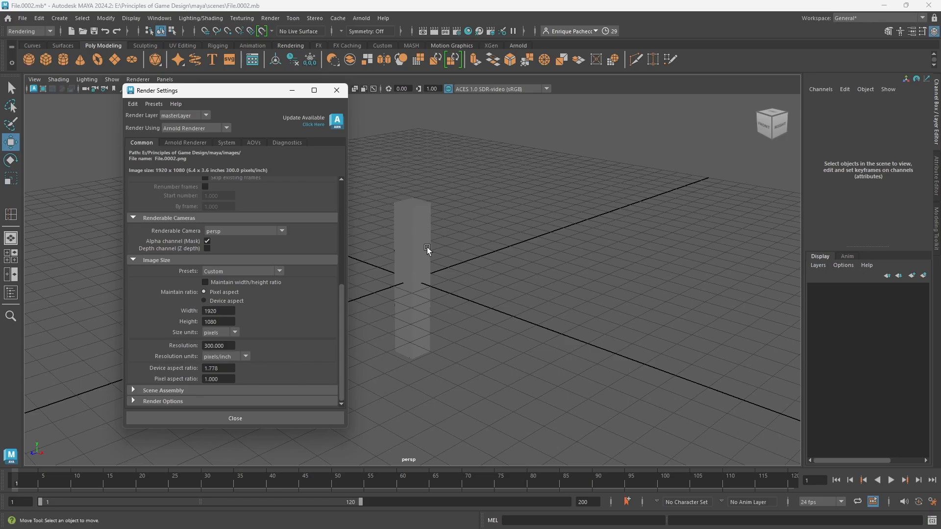
left_click_drag(247, 95, 174, 99)
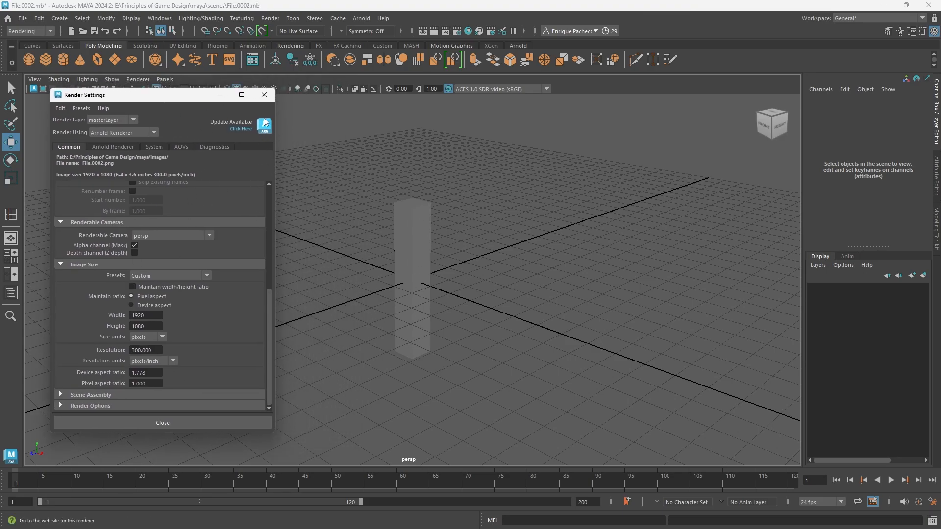
left_click(264, 94)
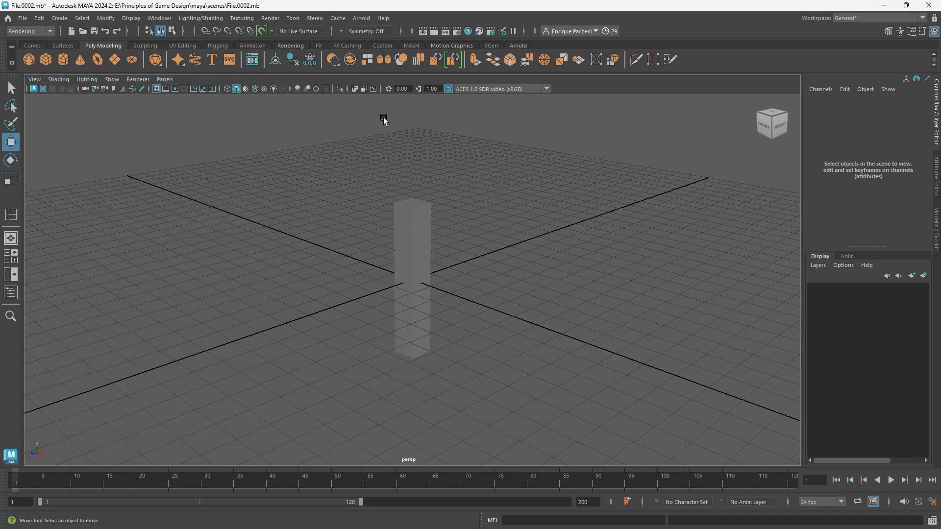
Render the scene with Arnold and place the render window clear of the column.
left_click(364, 22)
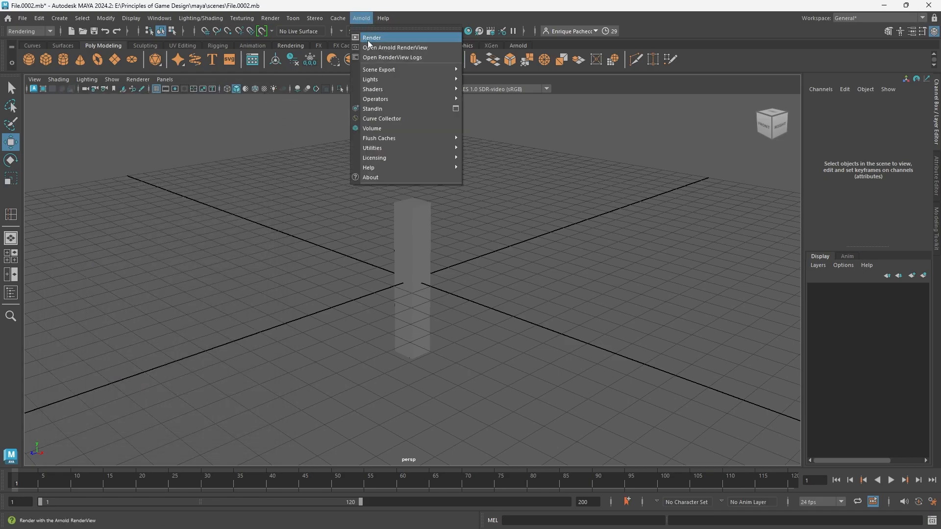
left_click(381, 38)
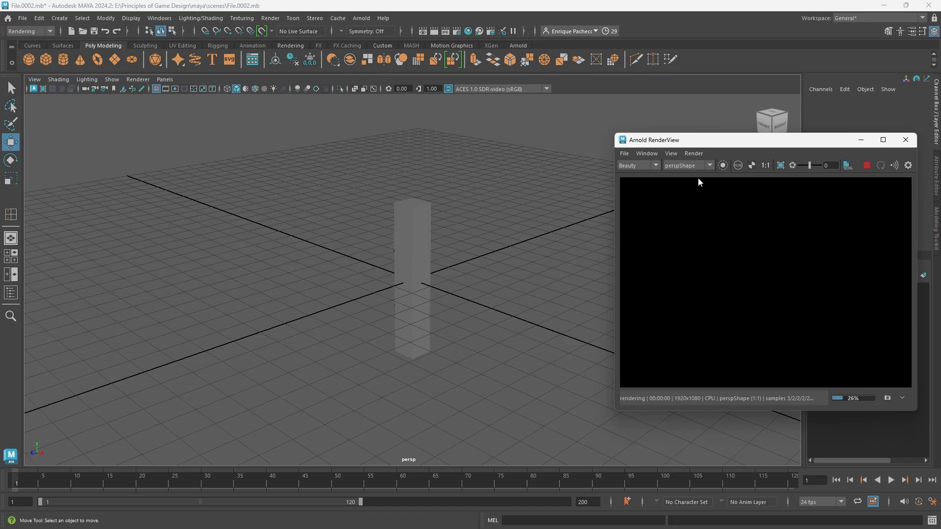
left_click_drag(716, 143, 696, 178)
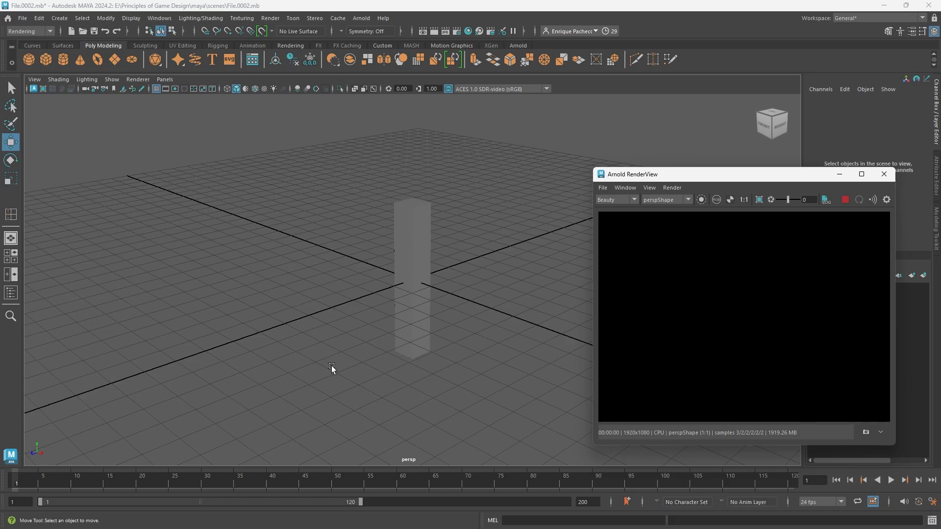
Add an Arnold Skydome Light to the scene and fit the whole rendered image in the render window.
left_click(361, 20)
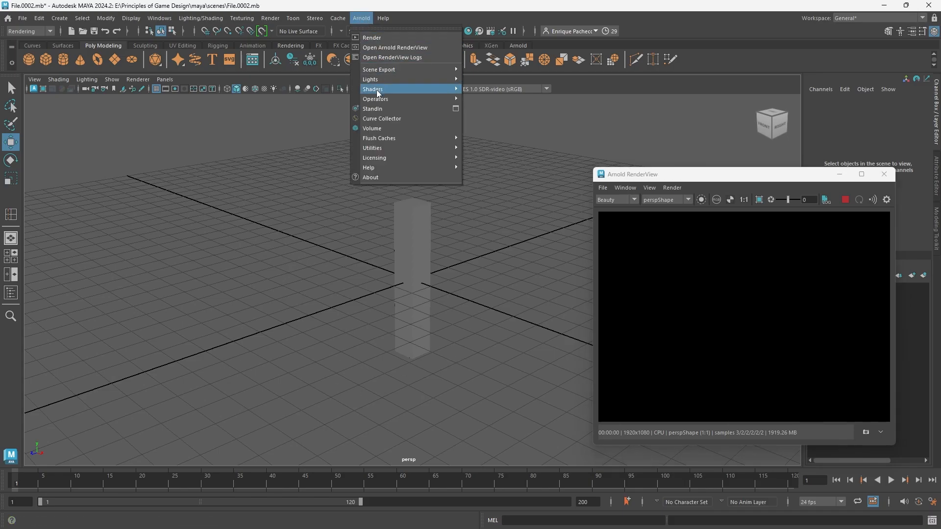
mouse_move(381, 87)
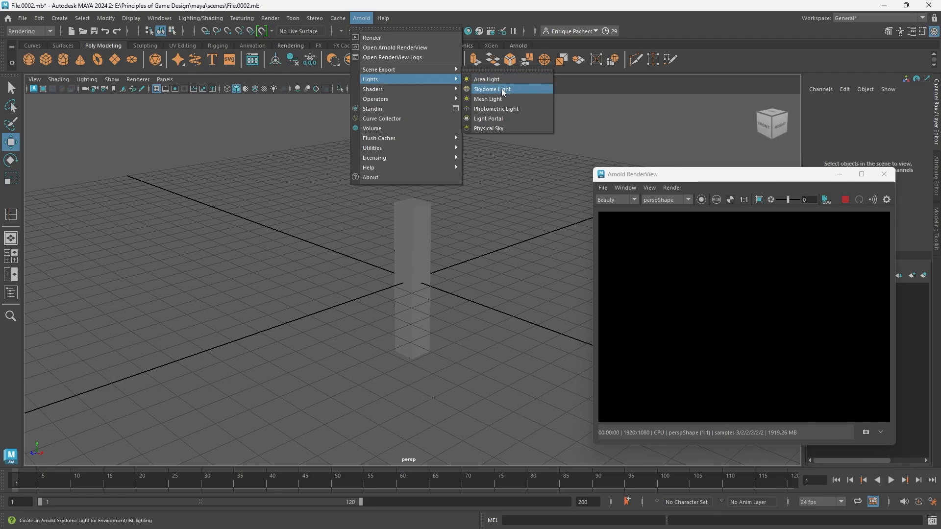
left_click(501, 88)
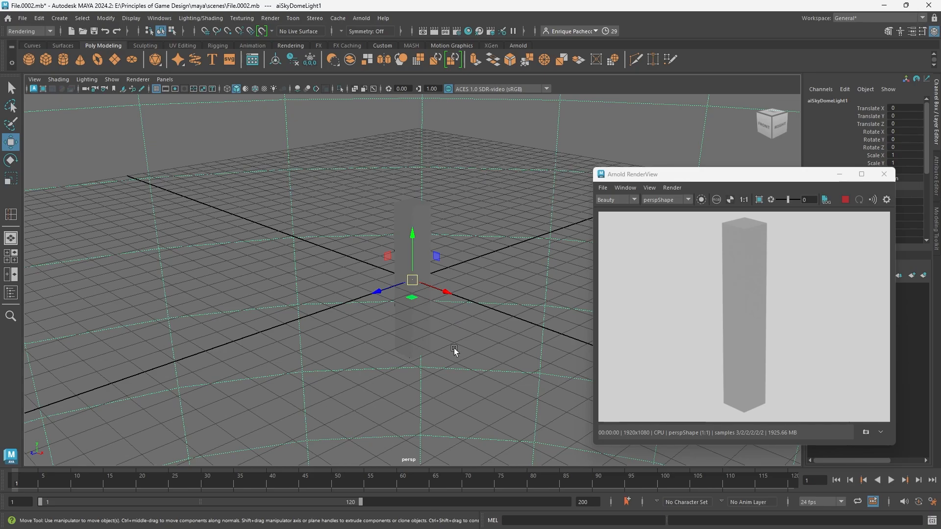
scroll(809, 325, "down", 5)
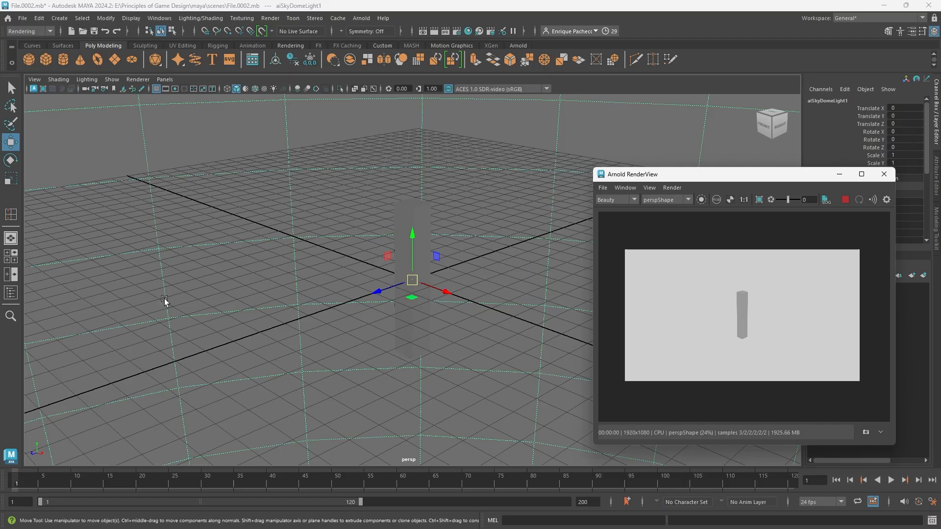
Stop the live render, reframe the column closer from a higher angle in the perspective view, and restart the live render.
left_click_drag(502, 275, 534, 251, "alt")
key("q")
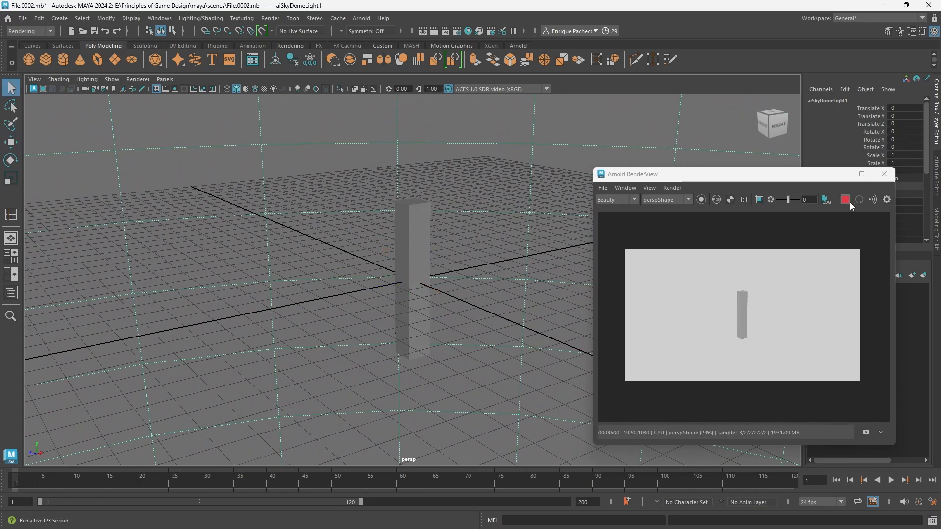
left_click(845, 199)
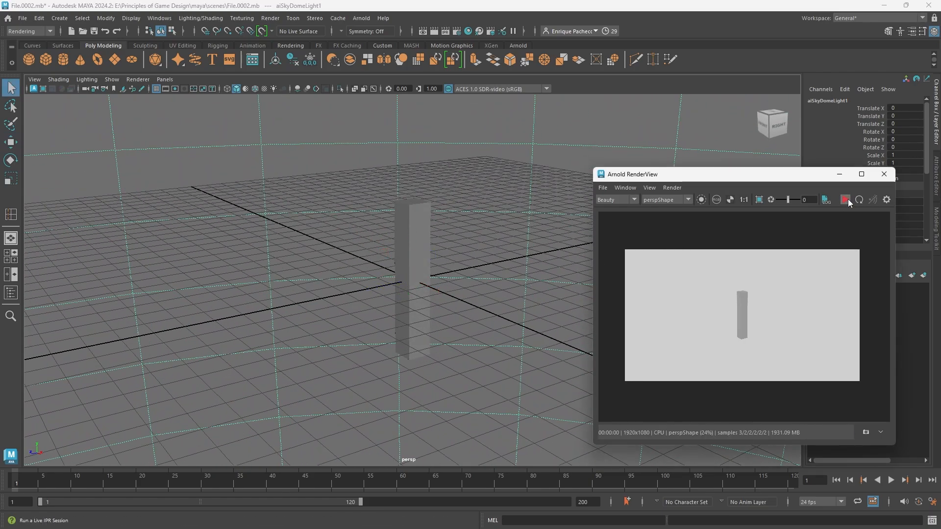
left_click_drag(510, 166, 495, 260, "alt")
scroll(468, 262, "up", 5)
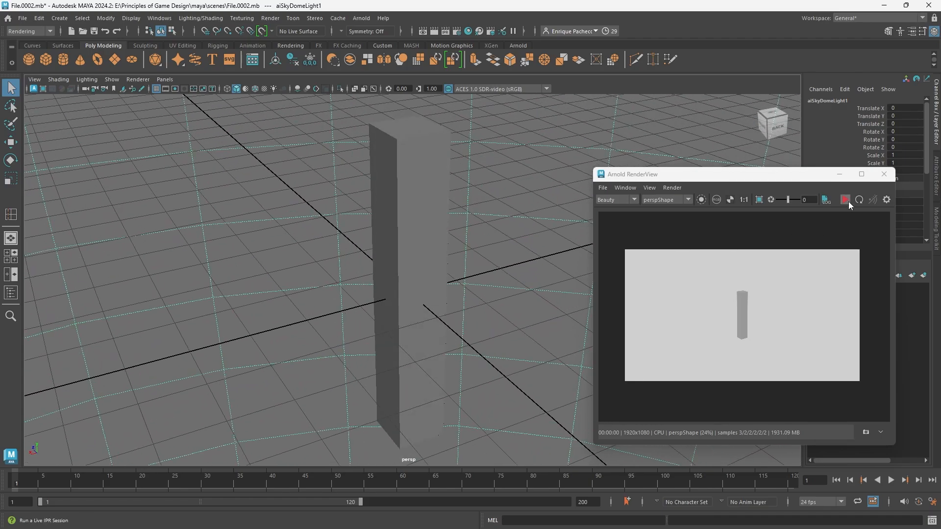
left_click(846, 200)
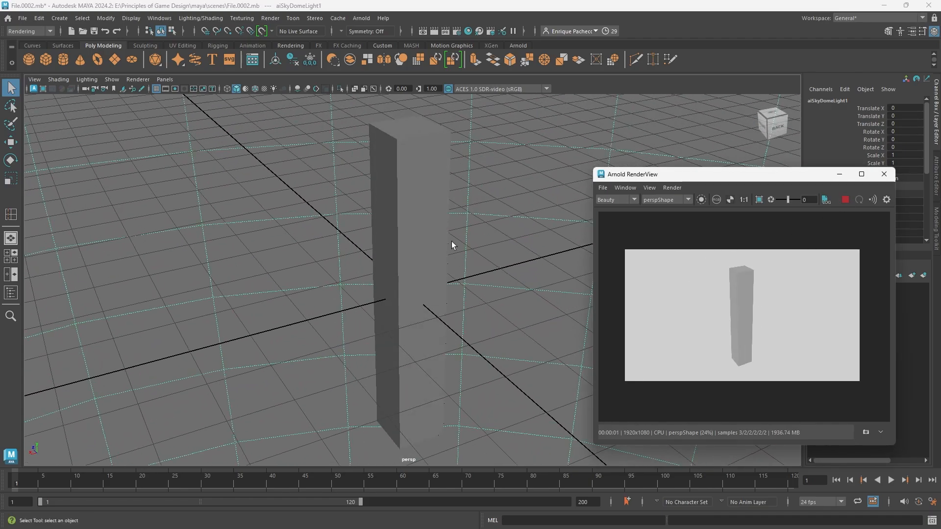
left_click_drag(513, 204, 574, 232, "alt")
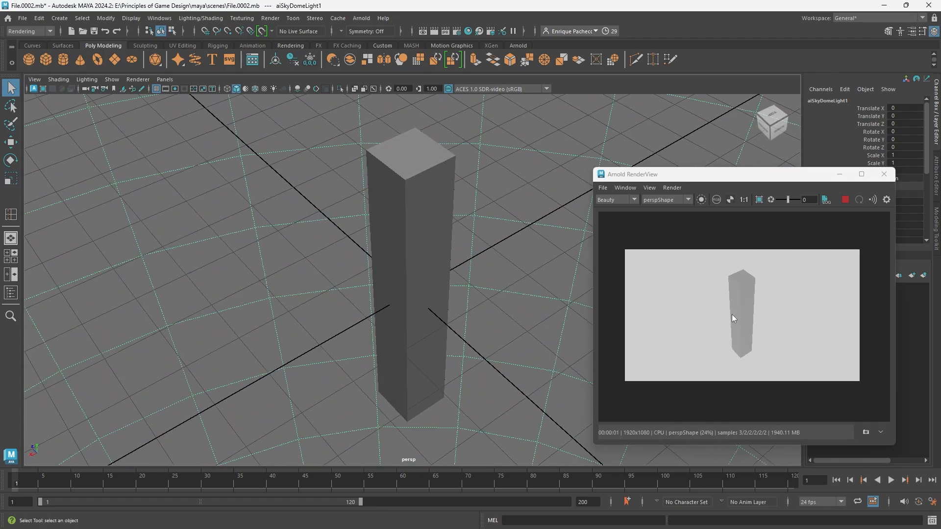
left_click(607, 189)
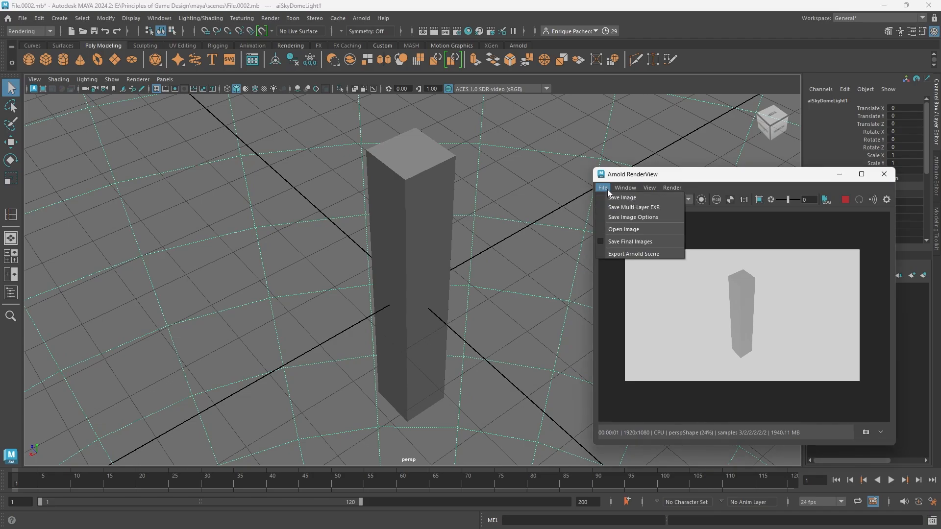
left_click(612, 196)
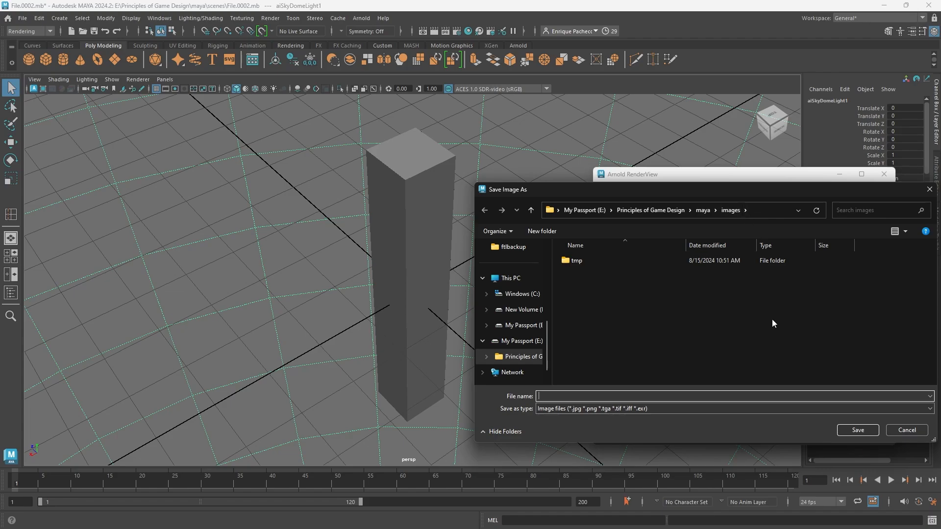
left_click(901, 428)
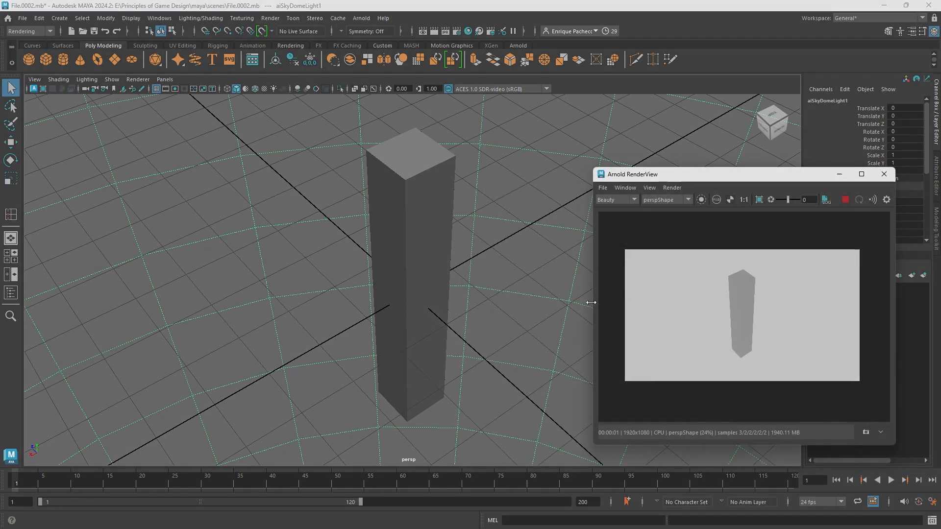
Stop the live Arnold render.
left_click(846, 200)
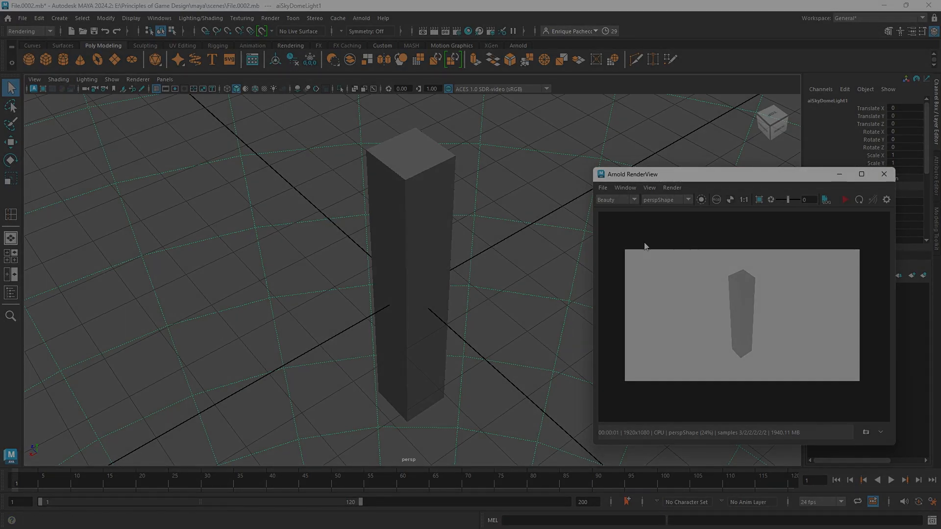